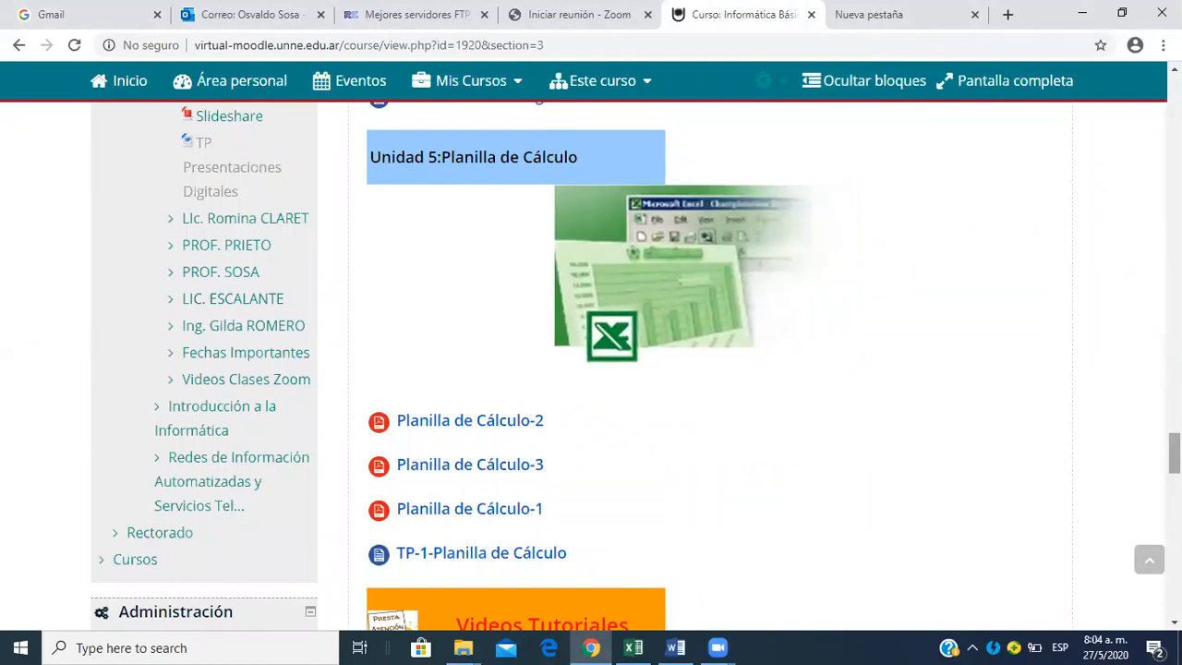
# Review the Unidad 5 spreadsheet materials, video tutorials and cloud spreadsheet assignment listed on the course page.
pyautogui.scroll(-1, 591, 369)
pyautogui.scroll(-1, 590, 369)
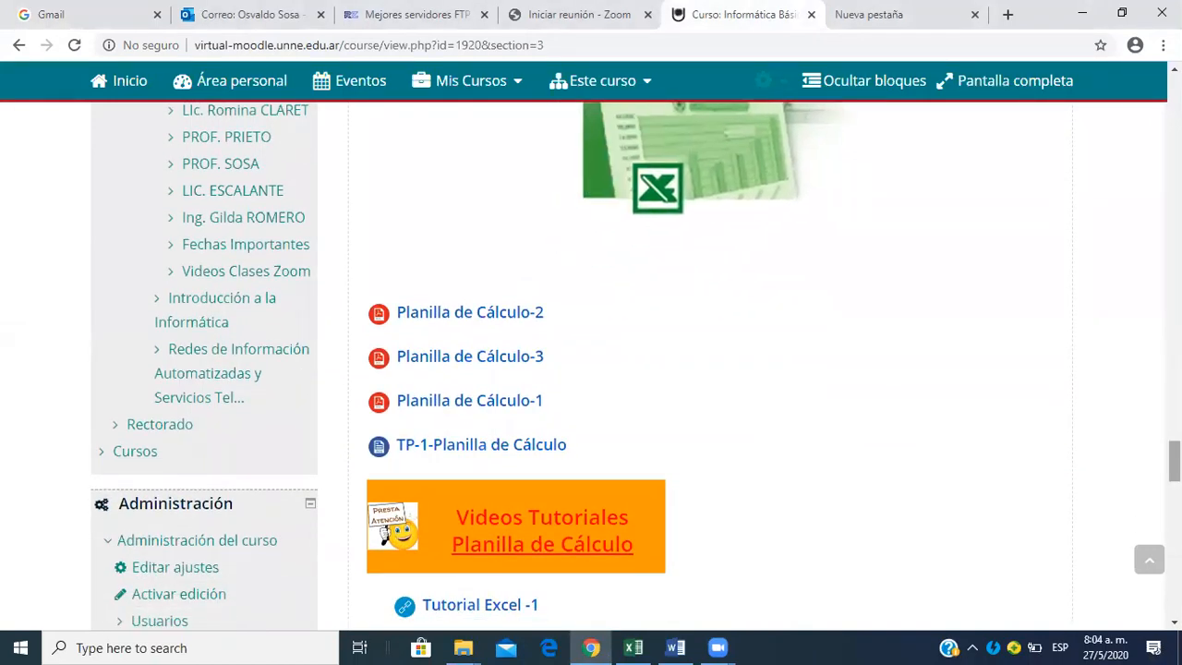
pyautogui.scroll(-1, 591, 370)
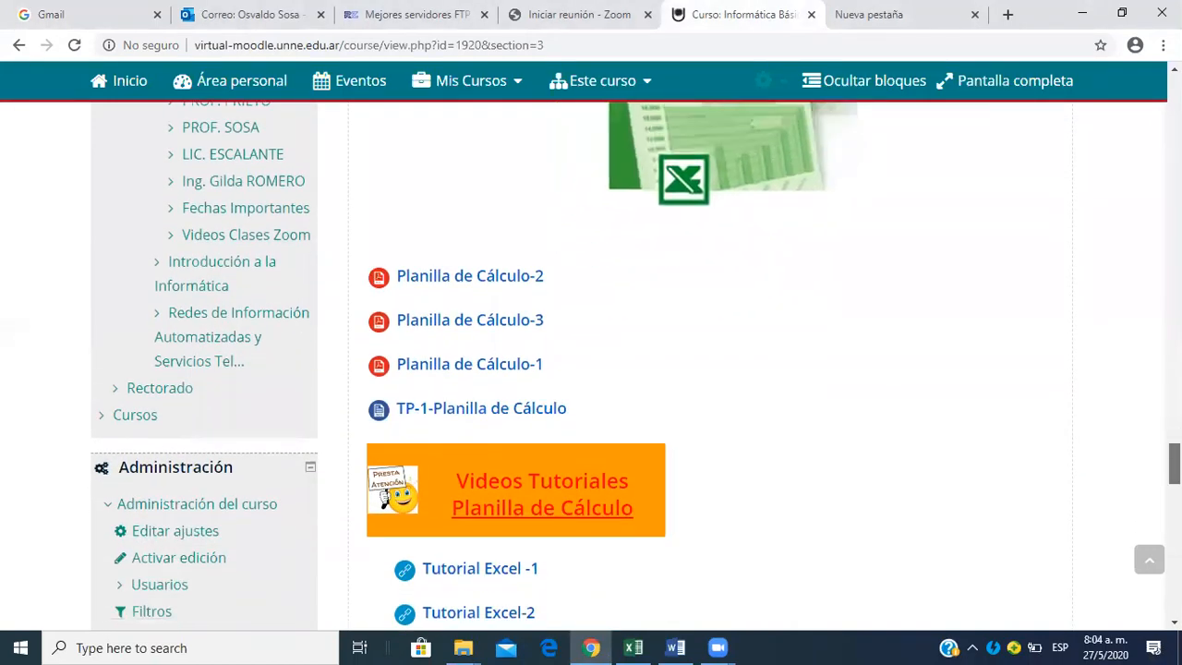
pyautogui.scroll(-1, 591, 370)
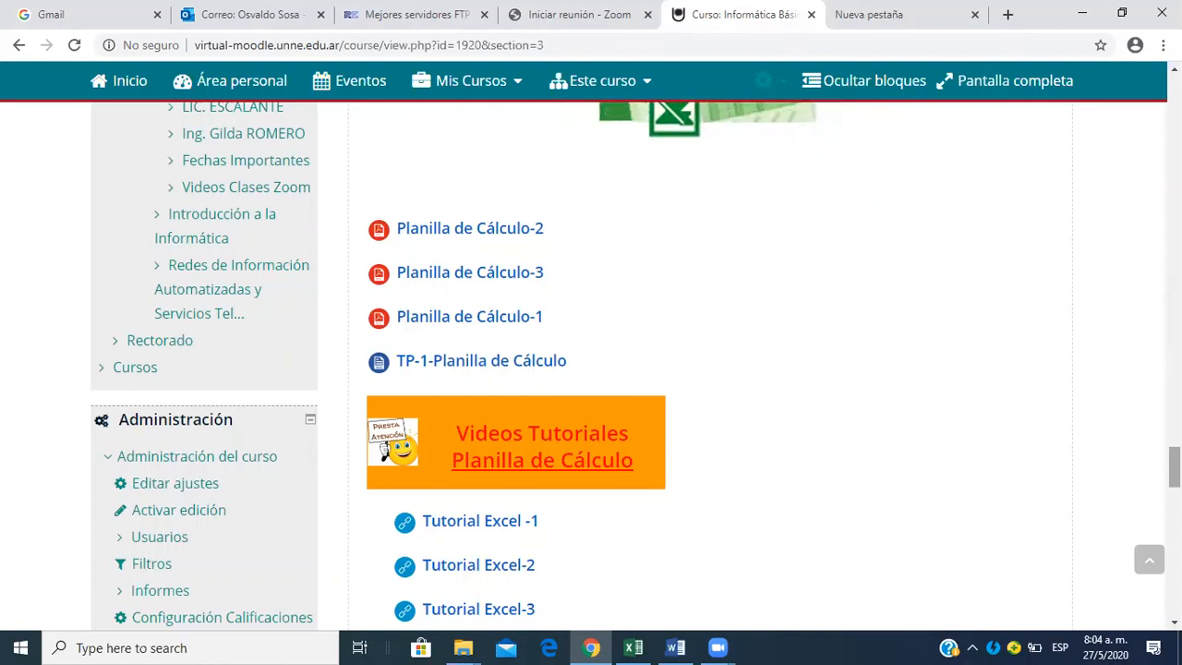
pyautogui.scroll(-1, 722, 352)
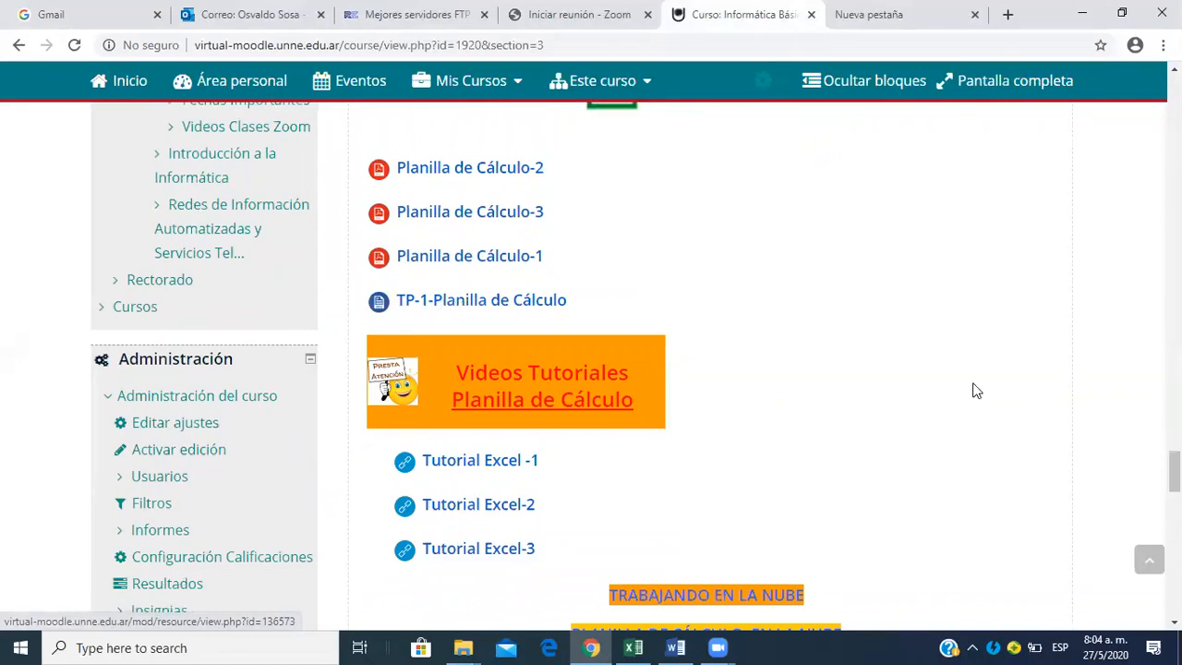
pyautogui.scroll(-2, 636, 366)
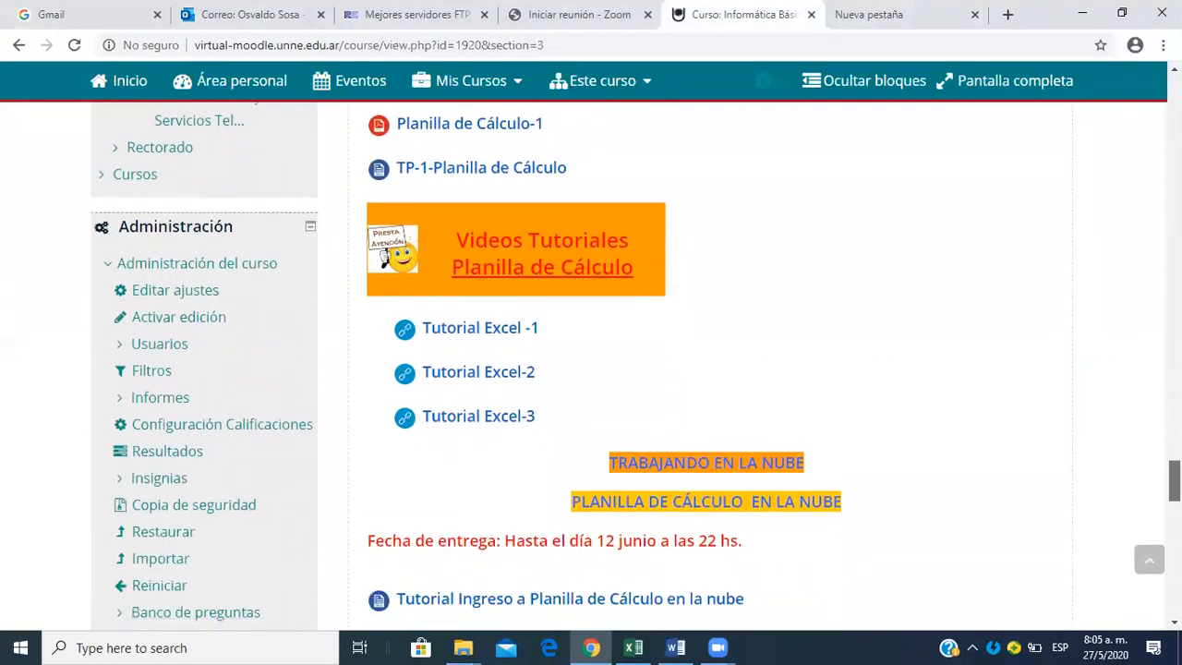
pyautogui.scroll(-3, 636, 367)
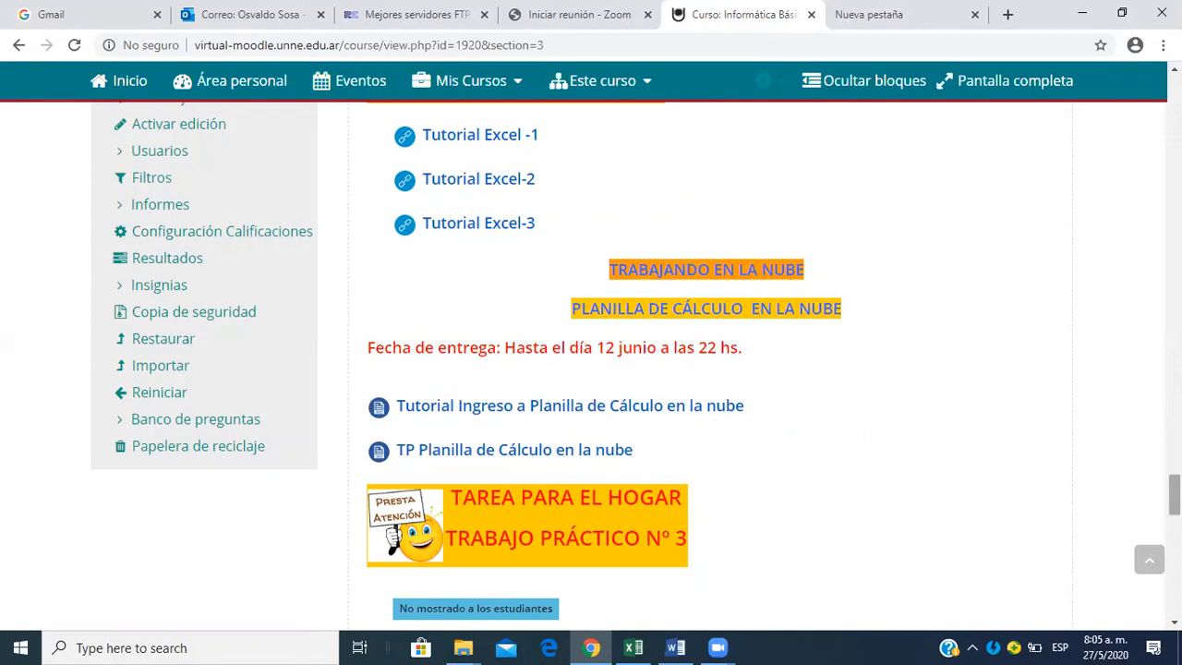
# Check the May 2020 system calendar, close it and return to the tutorials section of the course page.
pyautogui.click(1105, 643)
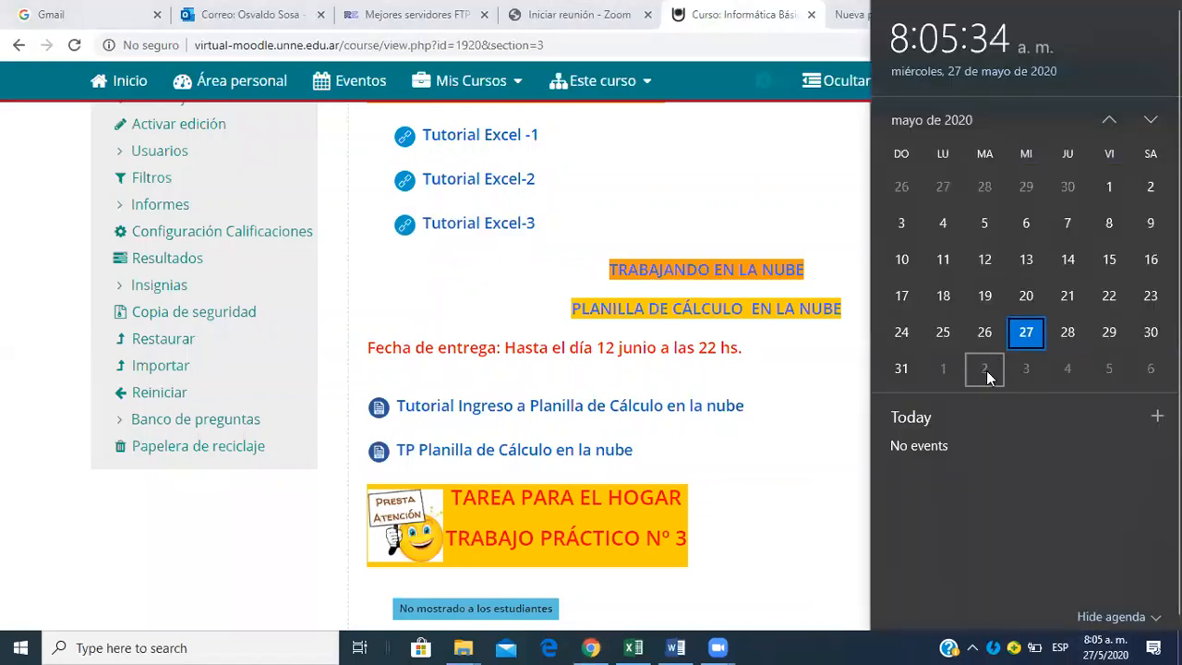
pyautogui.click(824, 417)
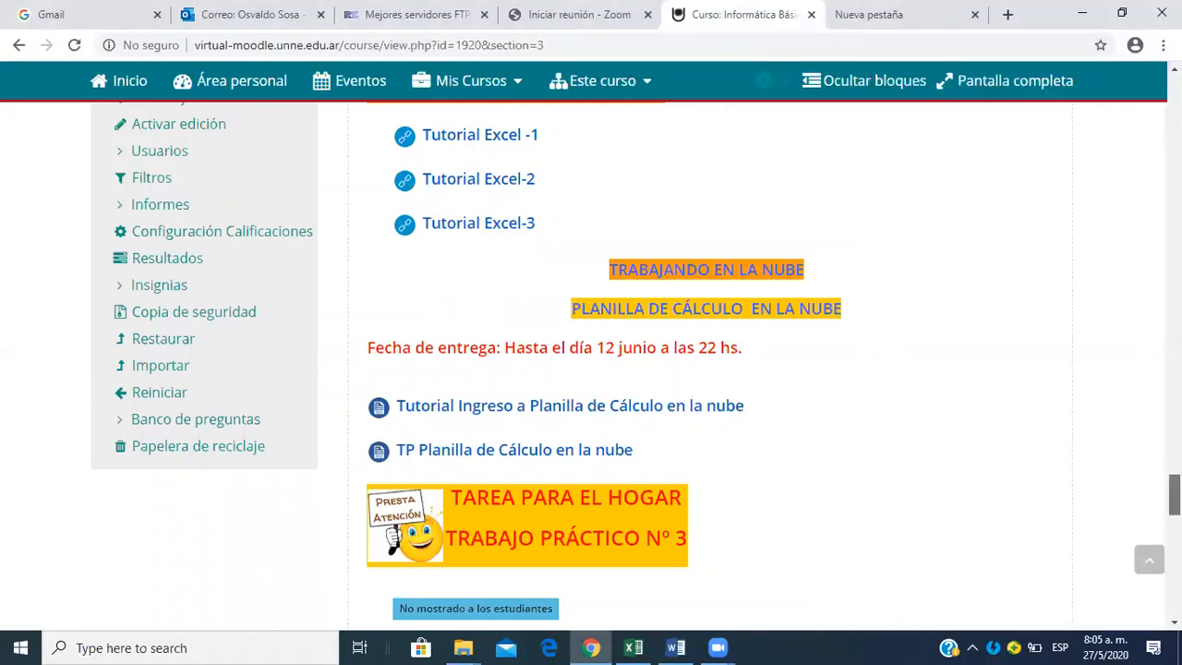
pyautogui.scroll(3, 660, 302)
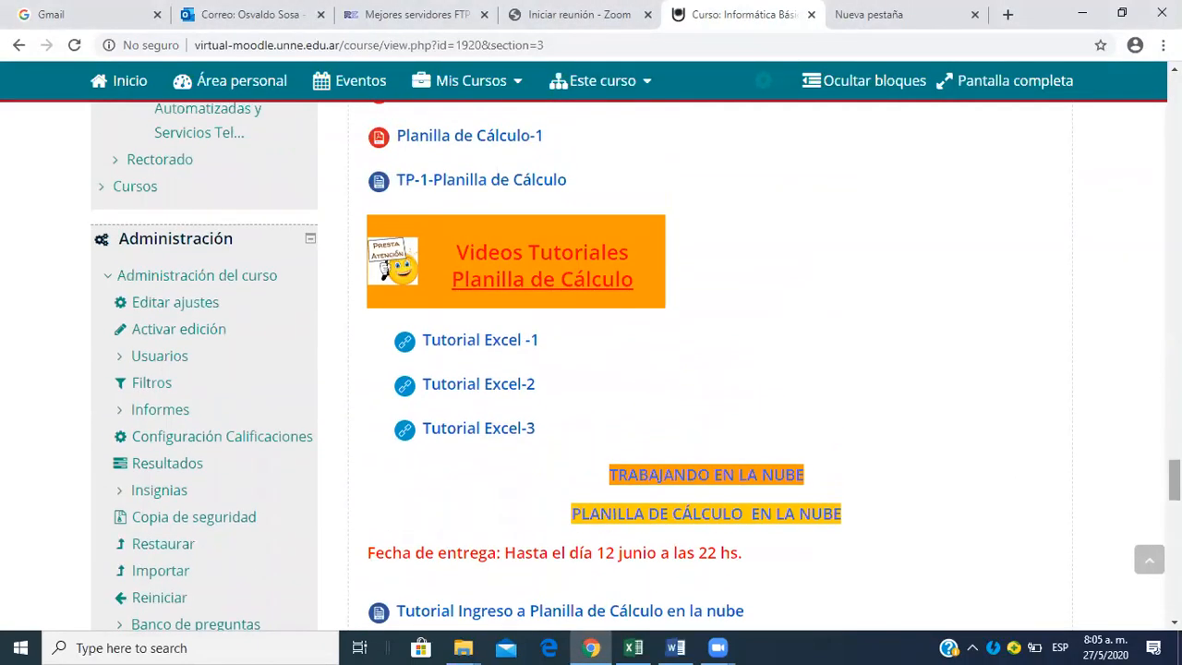
# Switch to Word to read Ejercicio N° 1 in TPExcel 2020-1.doc, then bring up the empty workbook in Excel.
pyautogui.click(676, 648)
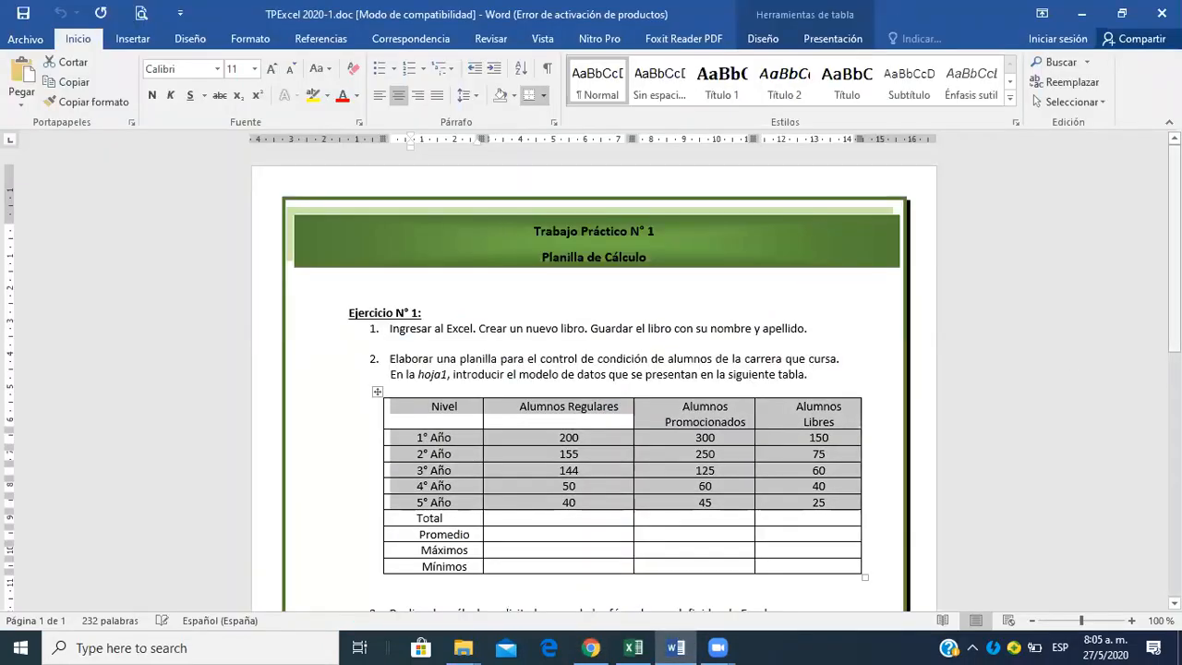
pyautogui.moveTo(1175, 249); pyautogui.dragTo(1175, 287)
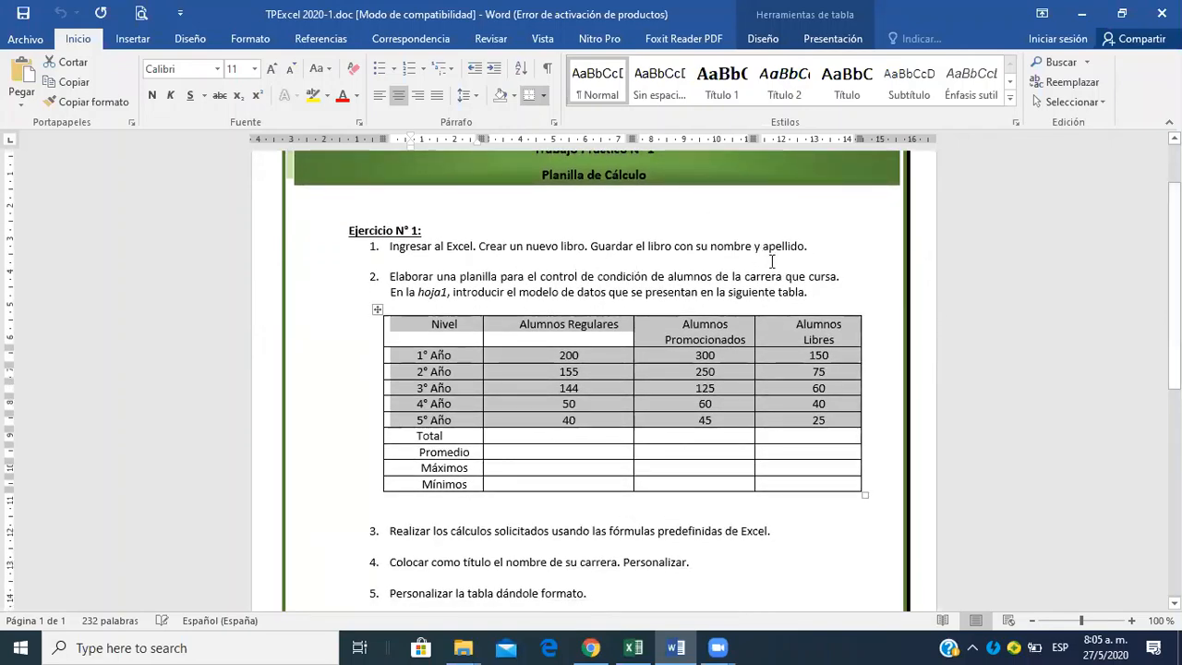
pyautogui.click(633, 646)
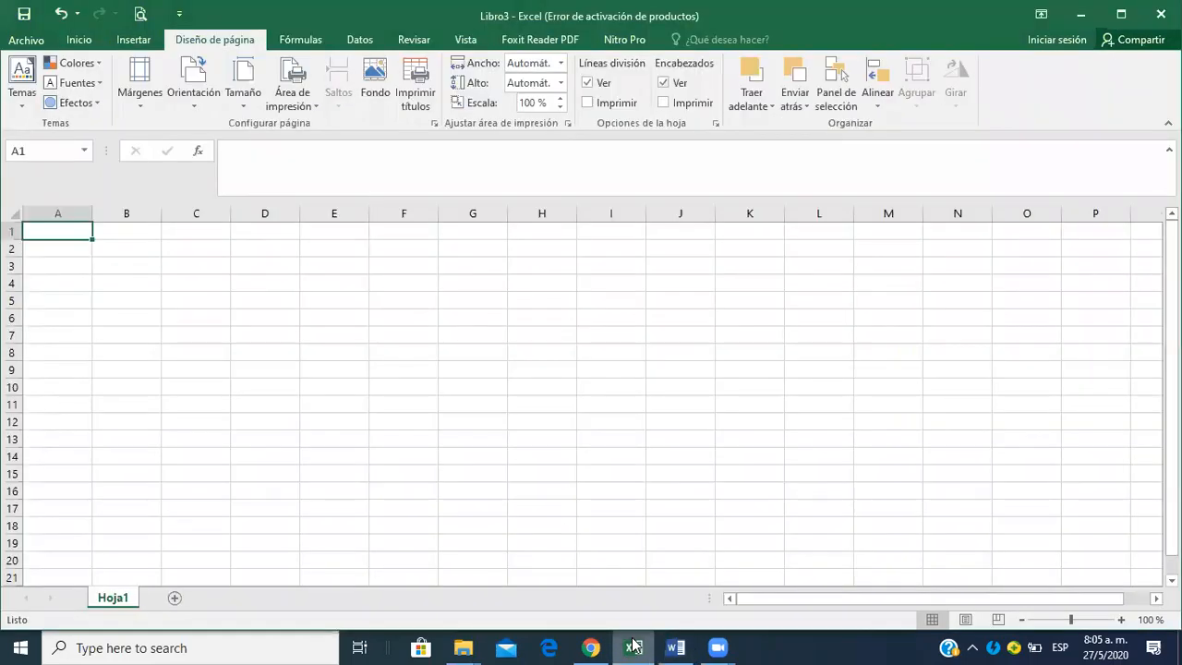
pyautogui.click(509, 390)
pyautogui.click(58, 231)
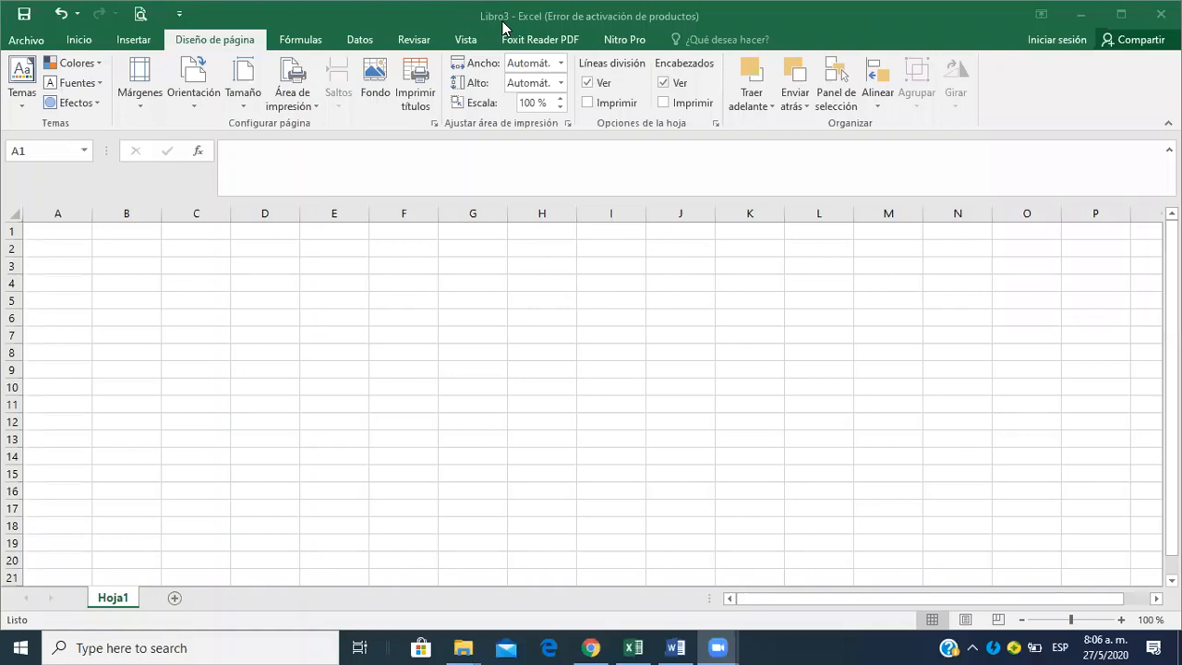
# View the templates for creating a new workbook, including Libro en blanco, and return to the empty sheet.
pyautogui.click(34, 42)
pyautogui.click(34, 41)
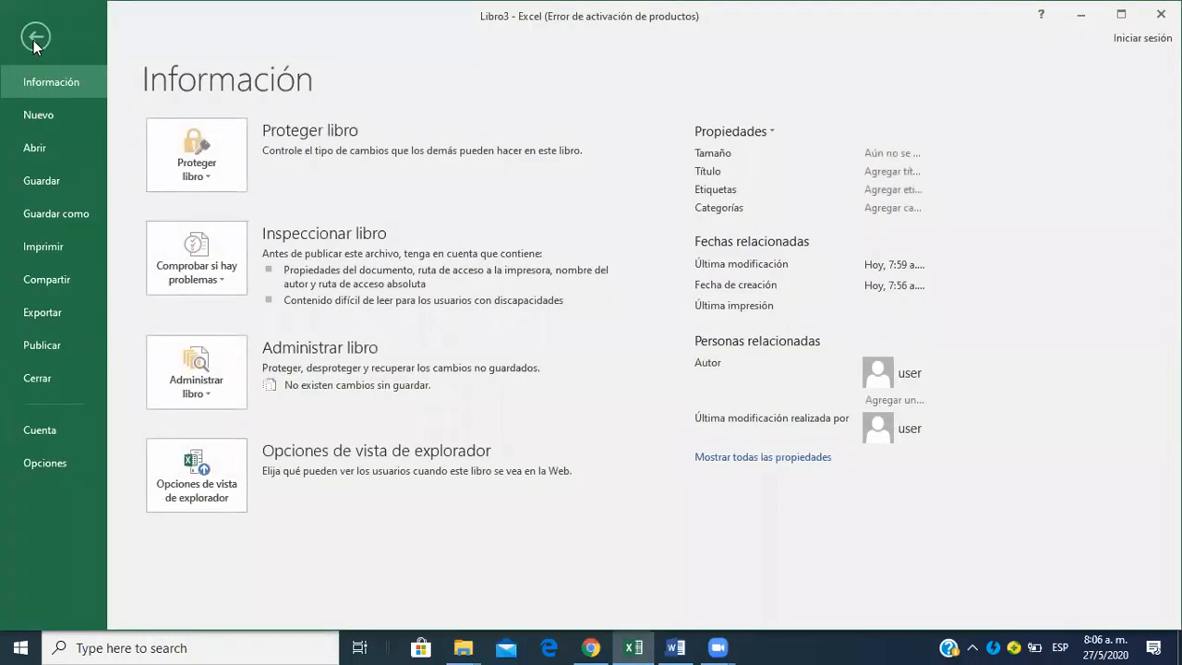
pyautogui.click(39, 116)
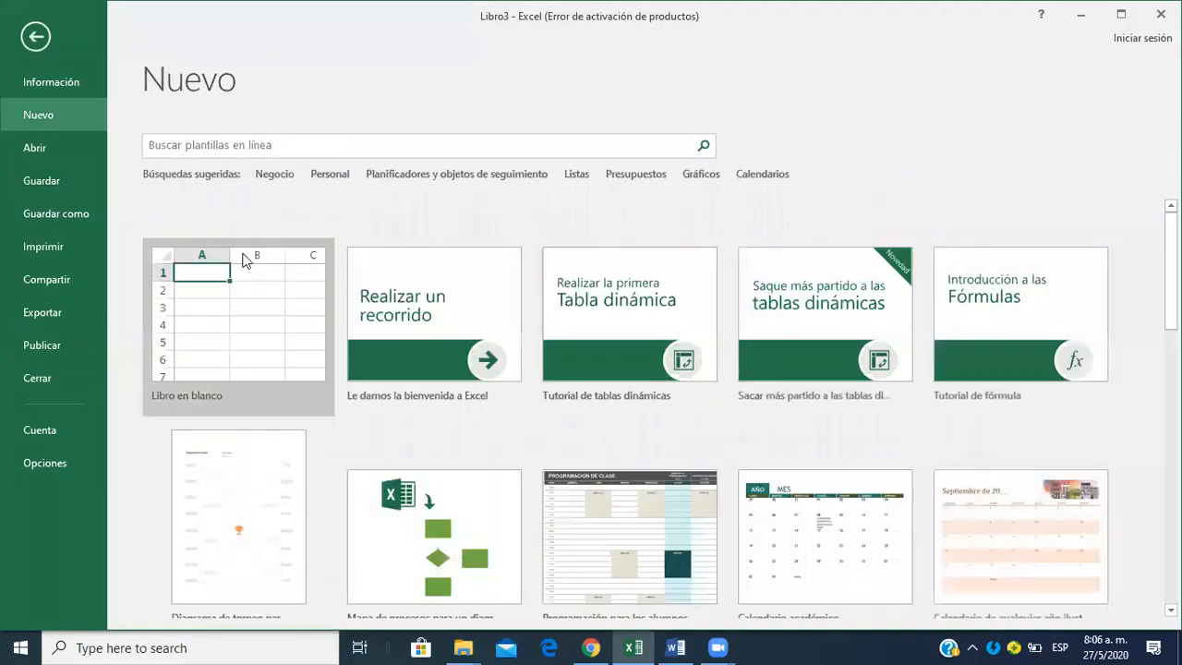
pyautogui.click(39, 40)
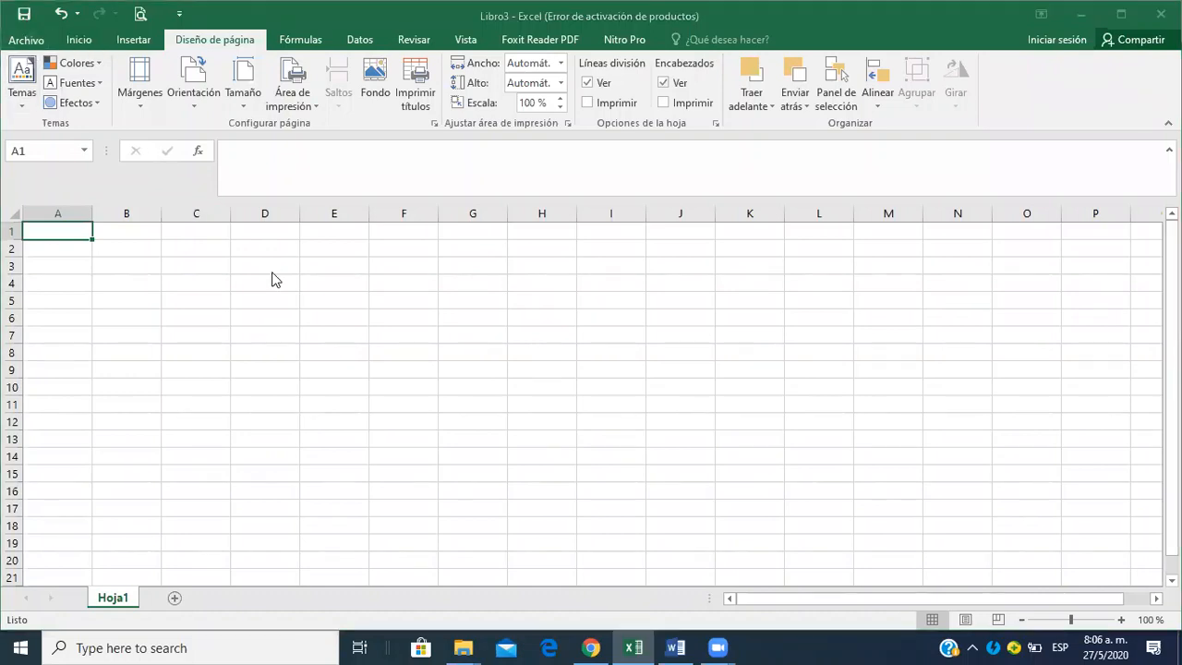
# Switch to Word to reread the instructions about entering the data in hoja1, and return to Hoja1 in Excel.
pyautogui.hotkey('alt', 'Tab')
pyautogui.hotkey('alt', 'Tab')
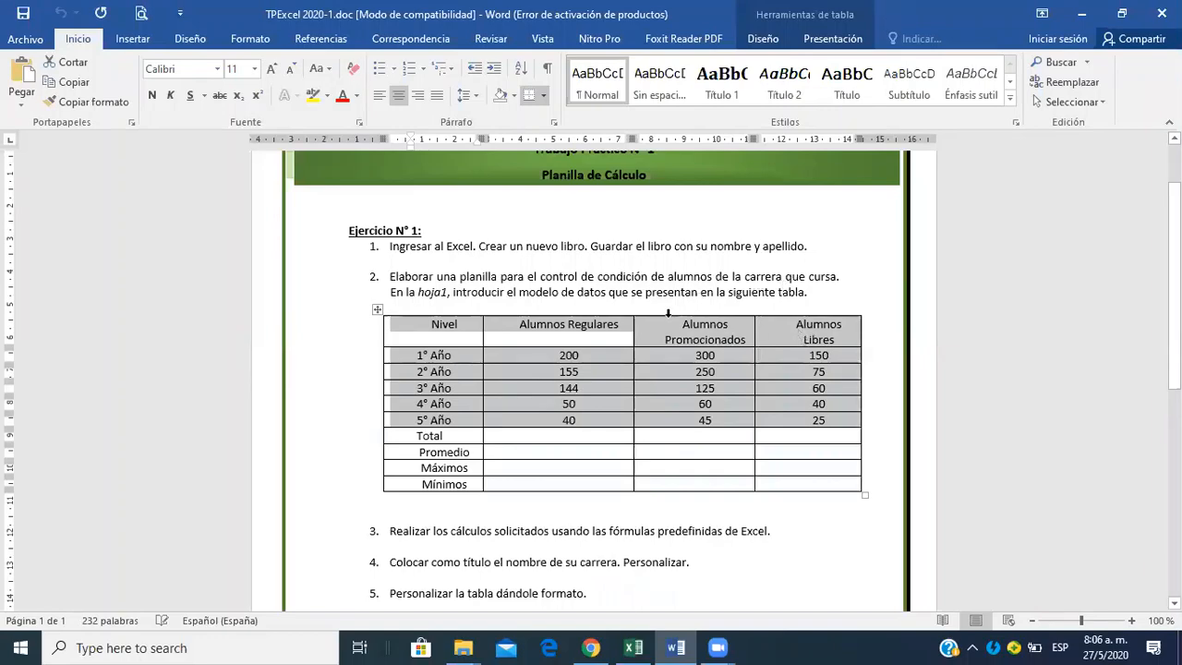
pyautogui.hotkey('alt', 'Tab')
pyautogui.hotkey('alt', 'Tab')
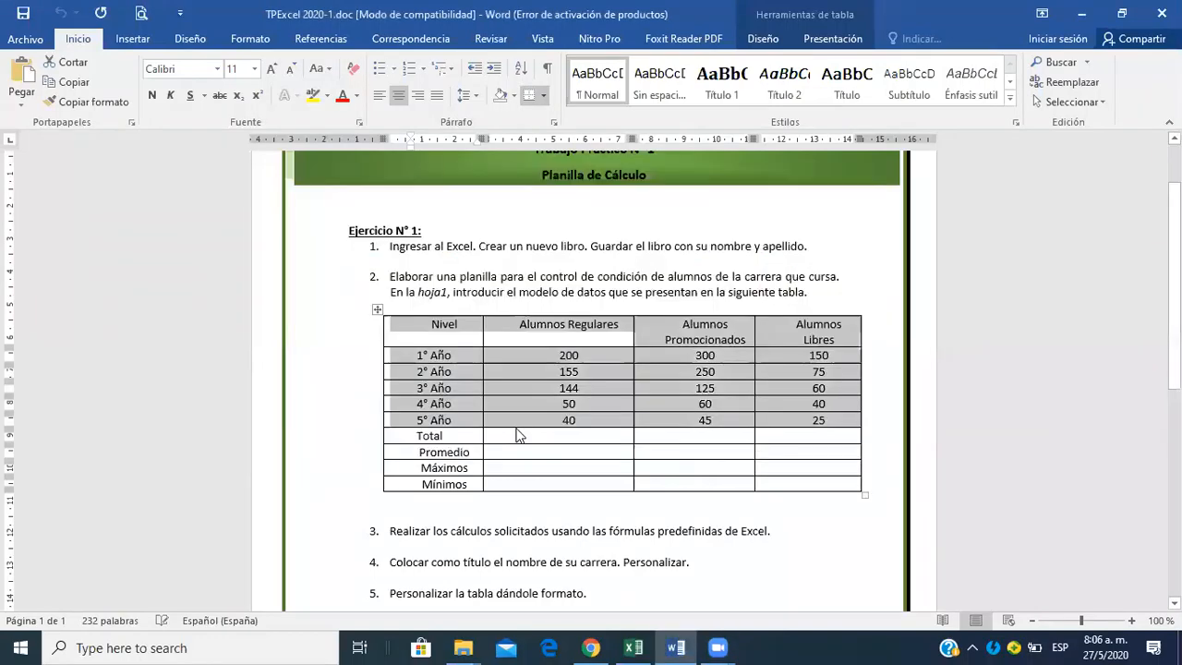
pyautogui.hotkey('alt', 'Tab')
pyautogui.hotkey('alt', 'Tab')
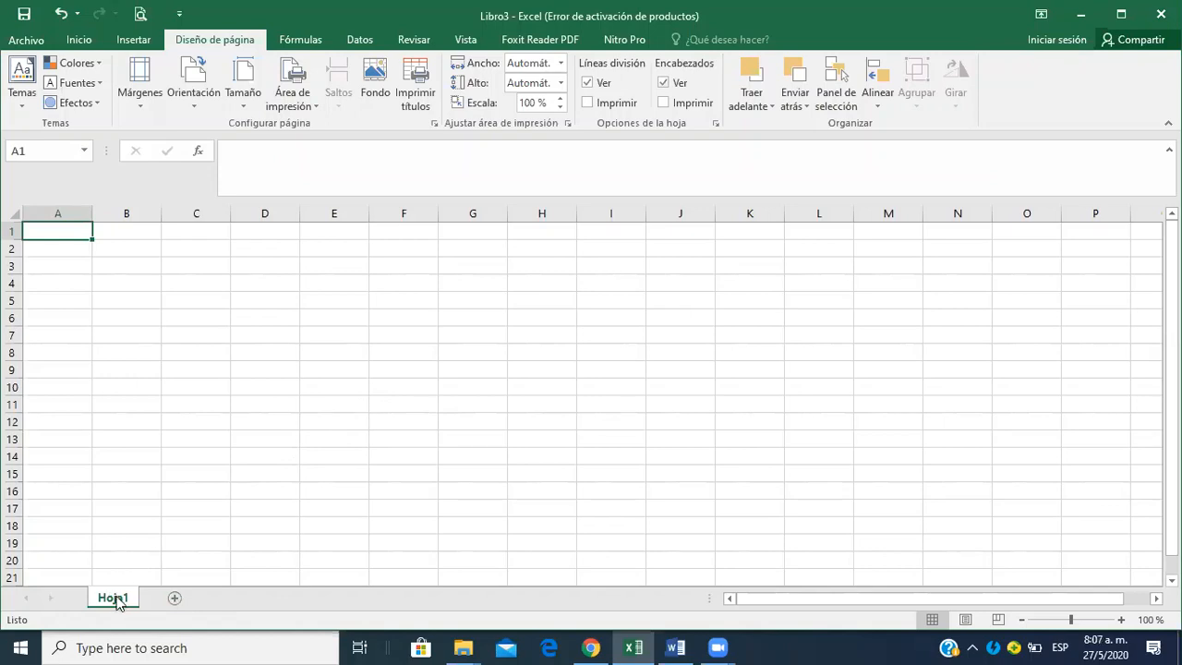
# Browse down column A of Hoja1 to row 371 to examine the sheet's extent, and return to cell A1.
pyautogui.click(58, 452)
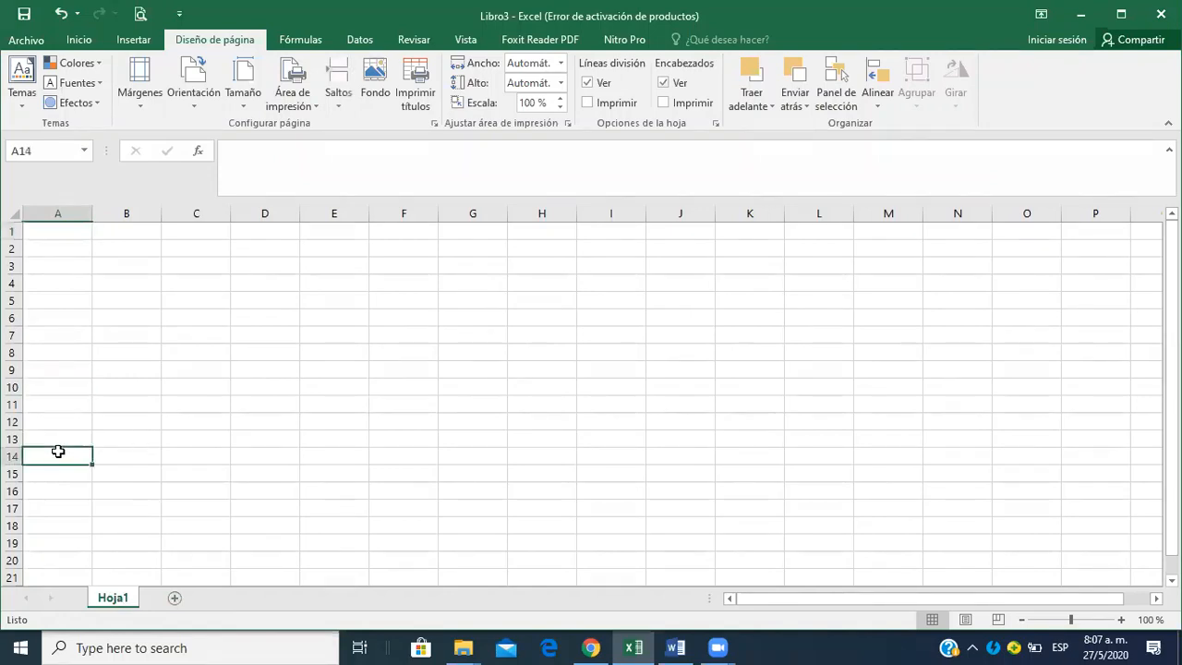
pyautogui.press('pagedown')
pyautogui.press('pagedown')
pyautogui.press('pagedown')
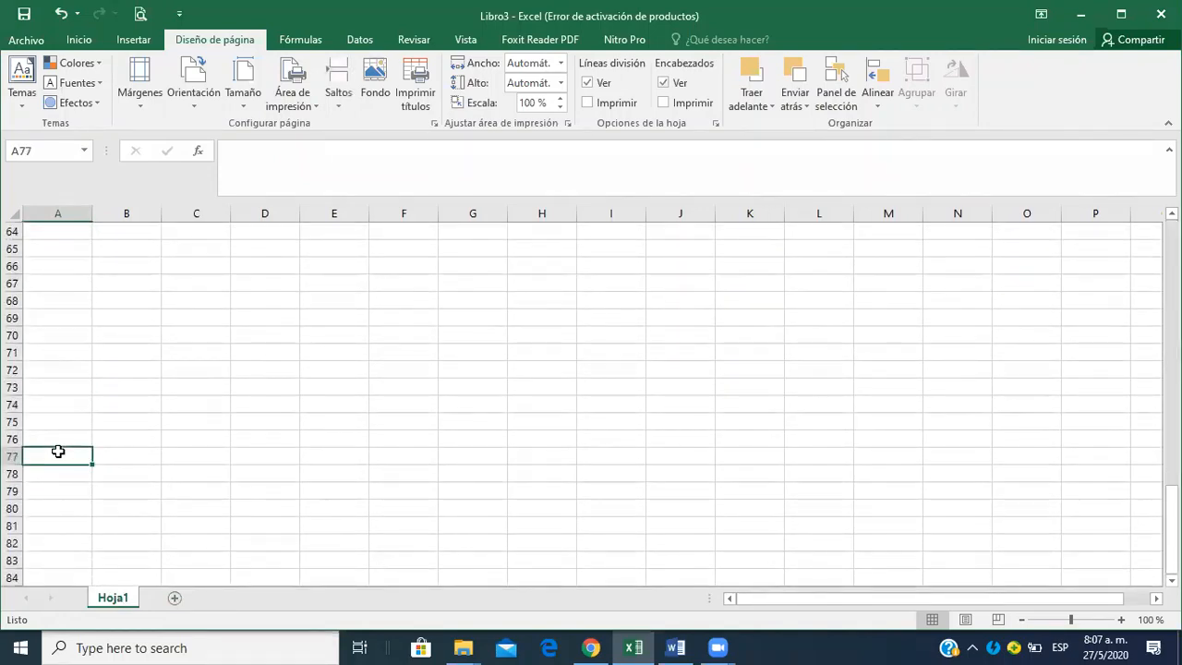
pyautogui.press('Down')
pyautogui.press('Down')
pyautogui.press('Down')
pyautogui.press('Down')
pyautogui.press('Down')
pyautogui.press('Down')
pyautogui.press('Down')
pyautogui.press('Down')
pyautogui.press('Down')
pyautogui.press('Down')
pyautogui.press('Down')
pyautogui.press('Down')
pyautogui.press('Down')
pyautogui.press('Down')
pyautogui.press('Down')
pyautogui.press('Down')
pyautogui.press('Down')
pyautogui.press('Down')
pyautogui.press('Down')
pyautogui.press('Down')
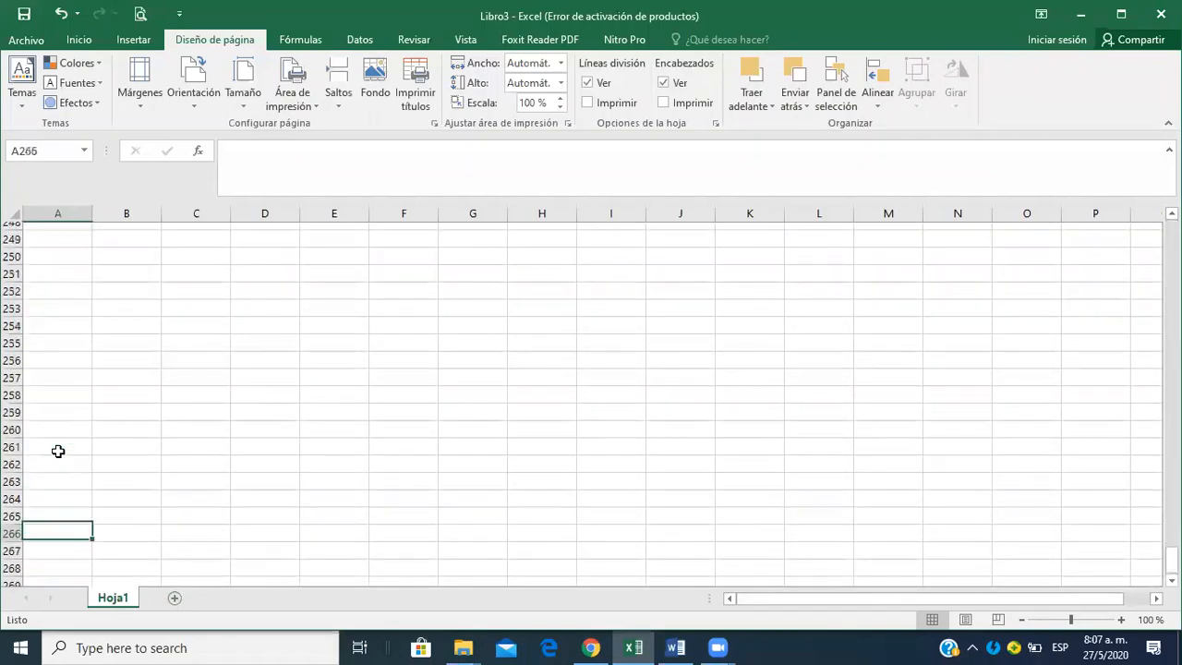
pyautogui.press('Down')
pyautogui.press('Down')
pyautogui.press('Down')
pyautogui.press('Down')
pyautogui.press('Down')
pyautogui.press('Down')
pyautogui.press('Down')
pyautogui.press('Down')
pyautogui.press('Down')
pyautogui.press('Down')
pyautogui.press('Down')
pyautogui.press('Down')
pyautogui.press('Down')
pyautogui.press('Down')
pyautogui.press('Down')
pyautogui.press('Down')
pyautogui.press('Down')
pyautogui.press('Down')
pyautogui.press('Down')
pyautogui.press('Down')
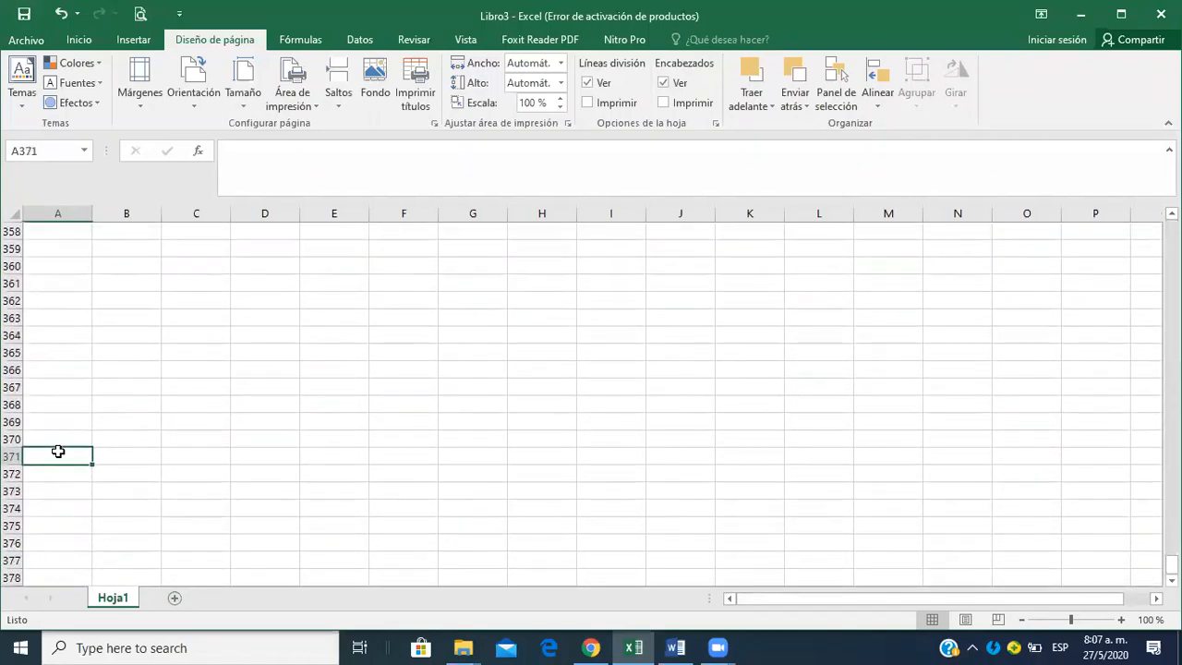
pyautogui.press('Up')
pyautogui.press('Up')
pyautogui.press('Up')
pyautogui.press('Up')
pyautogui.press('Up')
pyautogui.press('Up')
pyautogui.press('Up')
pyautogui.press('Up')
pyautogui.press('Up')
pyautogui.press('Up')
pyautogui.press('Up')
pyautogui.press('Up')
pyautogui.press('Up')
pyautogui.press('Up')
pyautogui.press('Up')
pyautogui.press('Up')
pyautogui.press('Up')
pyautogui.press('Up')
pyautogui.press('Up')
pyautogui.press('Up')
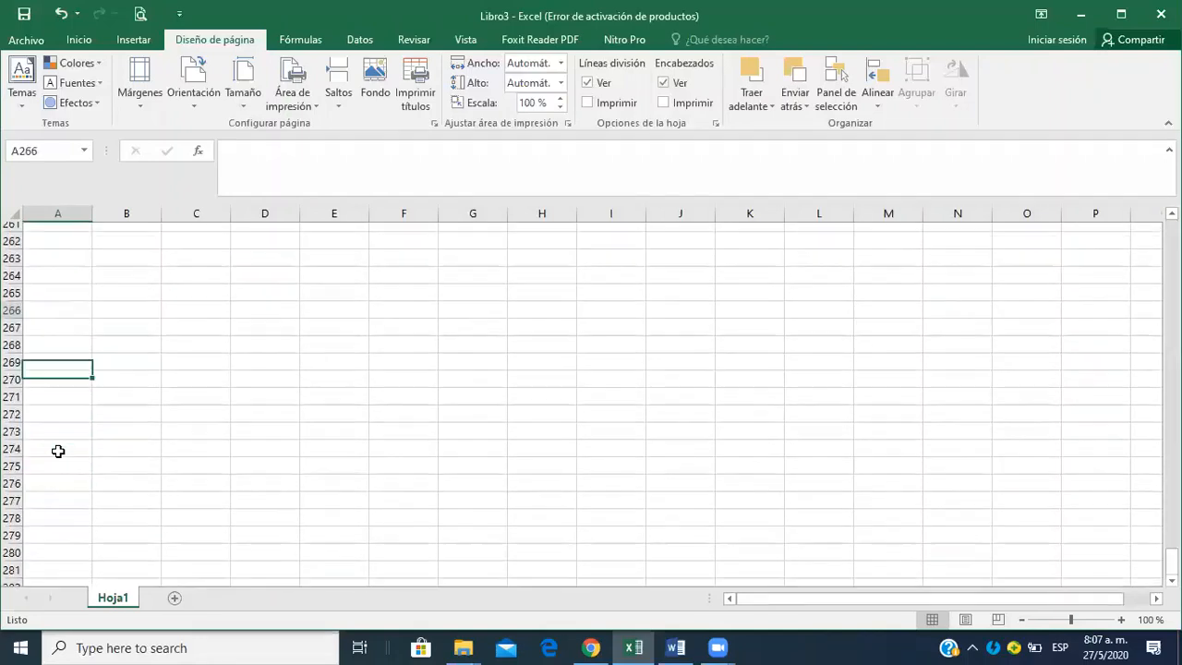
pyautogui.hotkey('ctrl', 'Home')
pyautogui.click(57, 450)
pyautogui.press('Up')
pyautogui.press('Up')
pyautogui.press('Up')
pyautogui.press('Up')
pyautogui.press('Up')
pyautogui.press('Up')
pyautogui.press('Up')
pyautogui.press('Up')
pyautogui.press('Up')
pyautogui.press('Up')
pyautogui.press('Up')
pyautogui.press('Up')
pyautogui.press('Up')
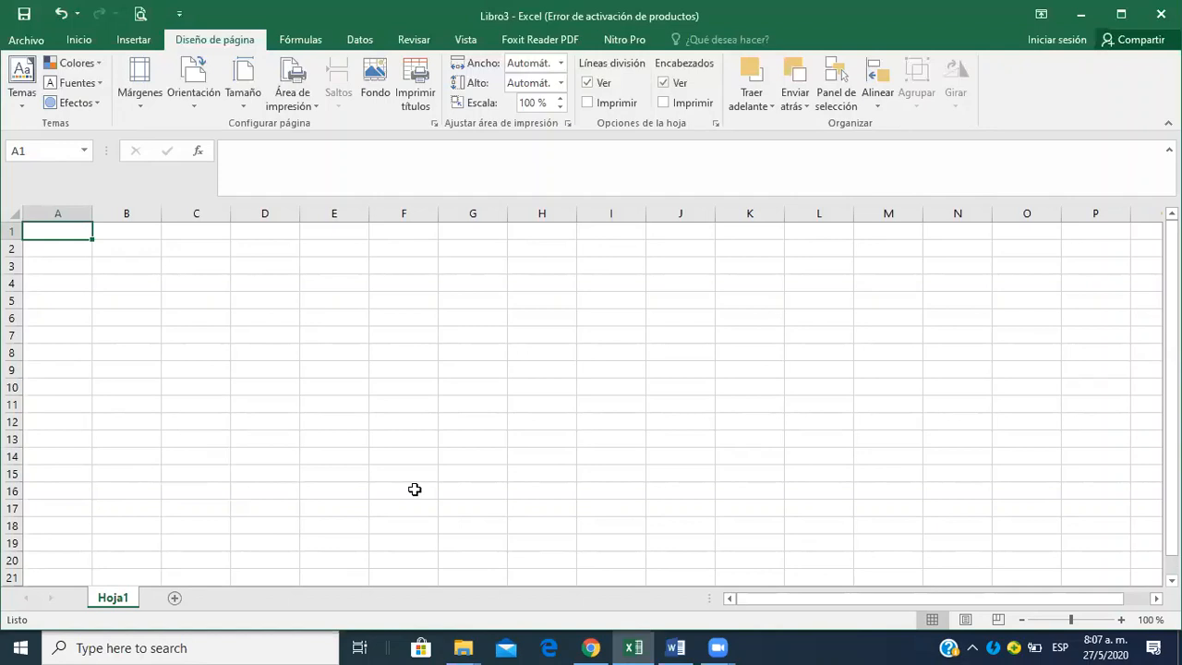
# Switch to Word and examine the student data table and the numbered tasks below it.
pyautogui.hotkey('alt', 'Tab')
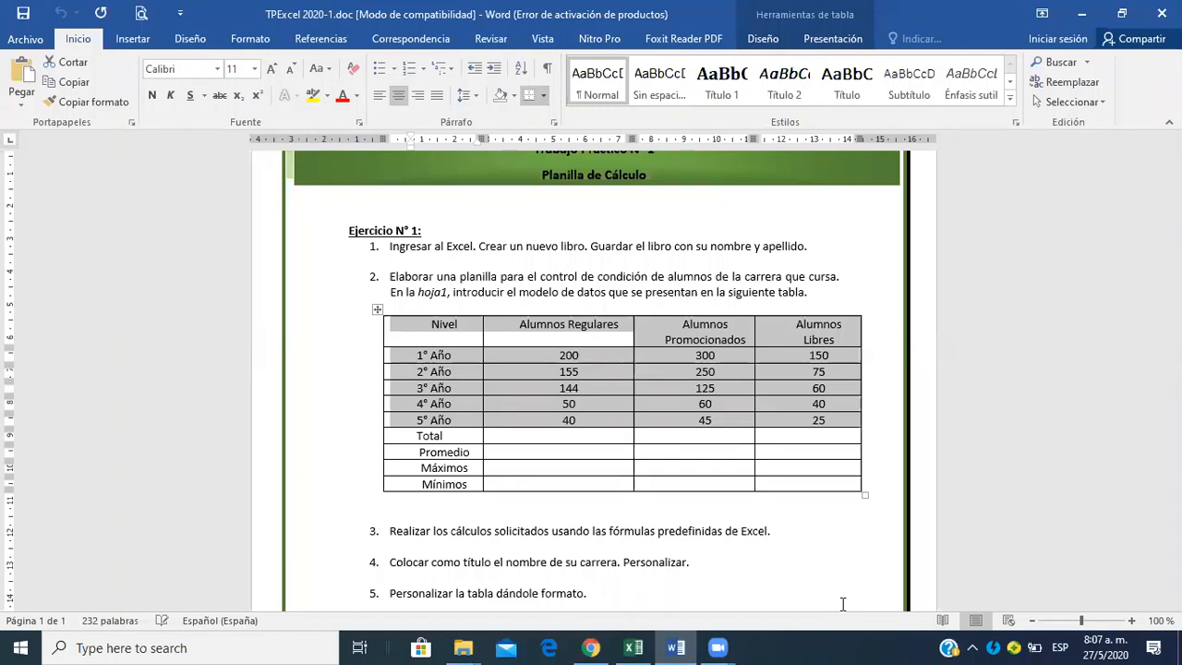
pyautogui.click(329, 438)
pyautogui.click(627, 482)
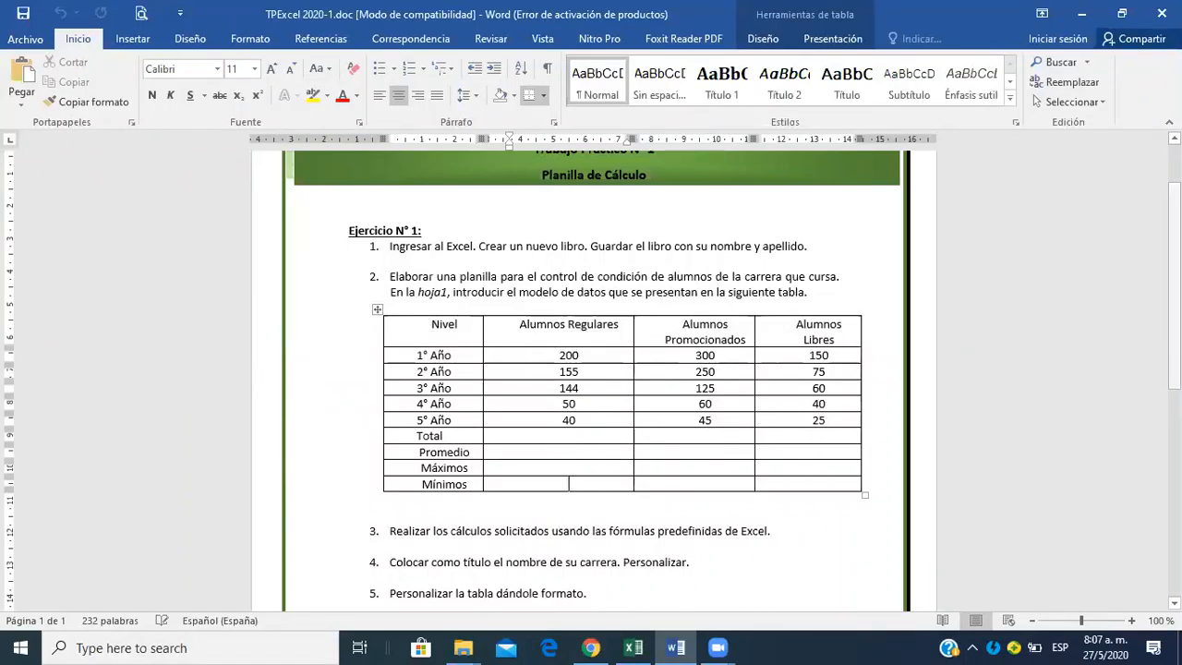
pyautogui.scroll(-2, 594, 375)
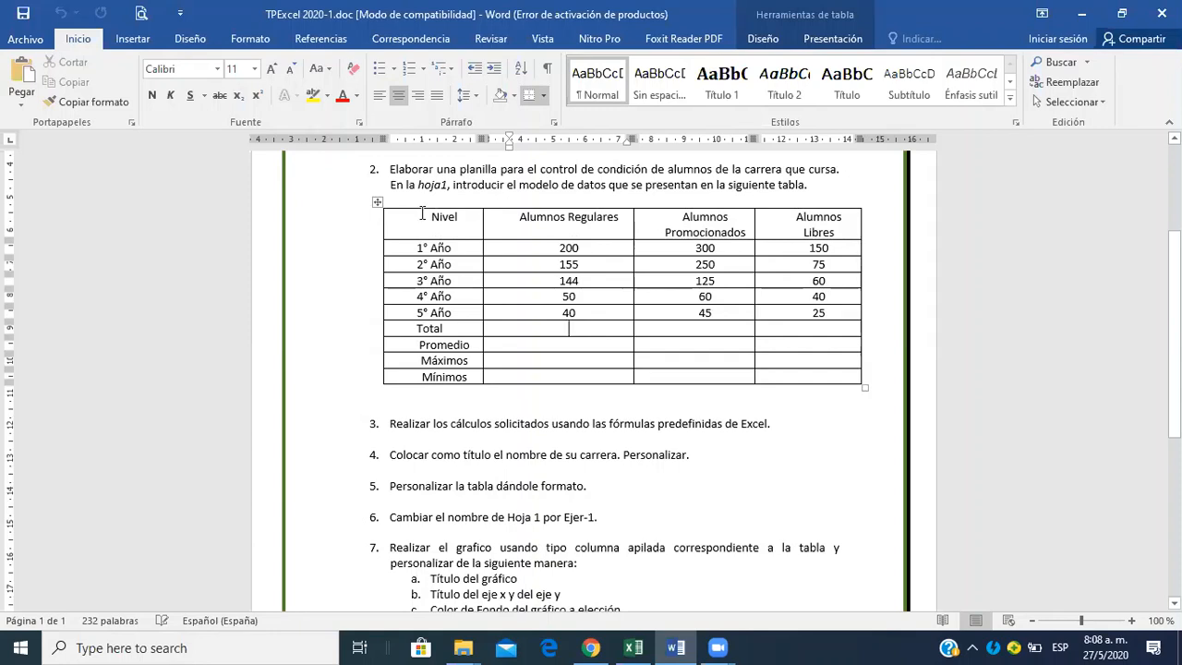
# Copy the table rows from the Nivel header through 5° Año and switch to the empty Excel workbook.
pyautogui.moveTo(422, 214); pyautogui.dragTo(781, 305)
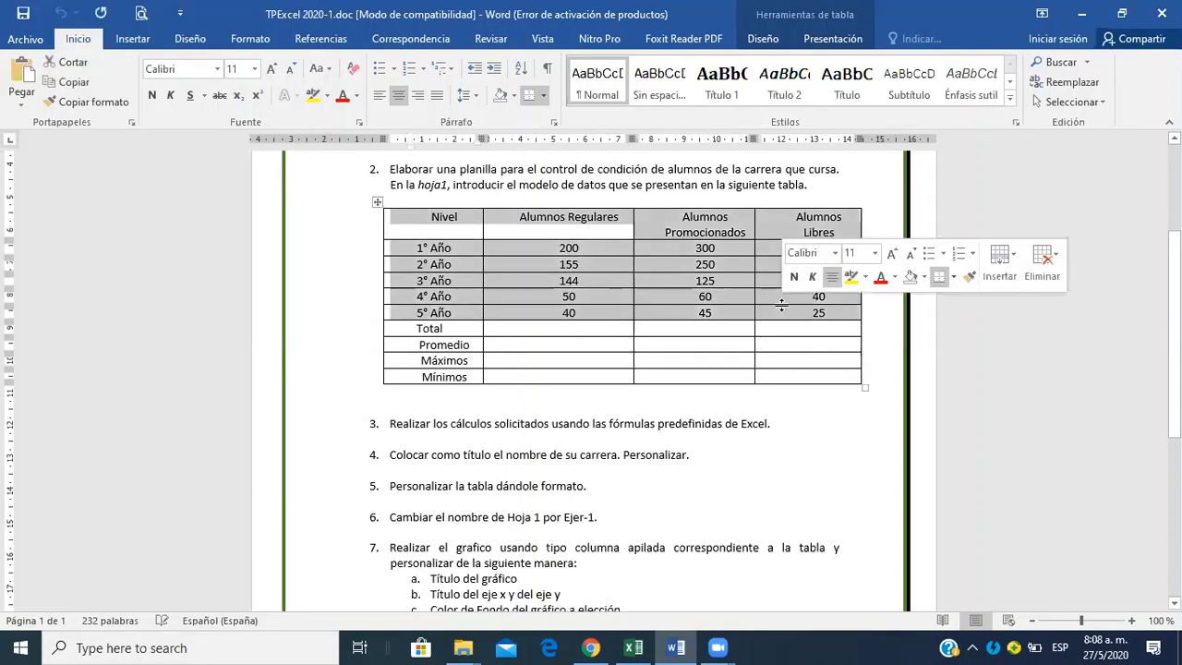
pyautogui.hotkey('ctrl', 'c')
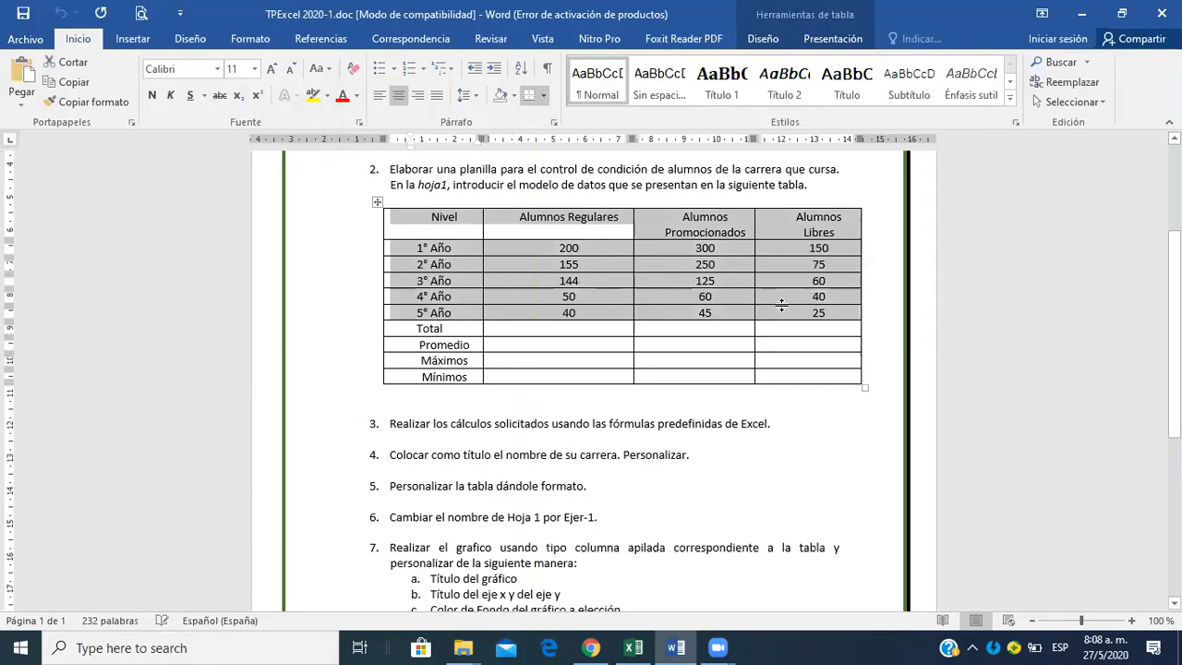
pyautogui.hotkey('alt', 'Tab')
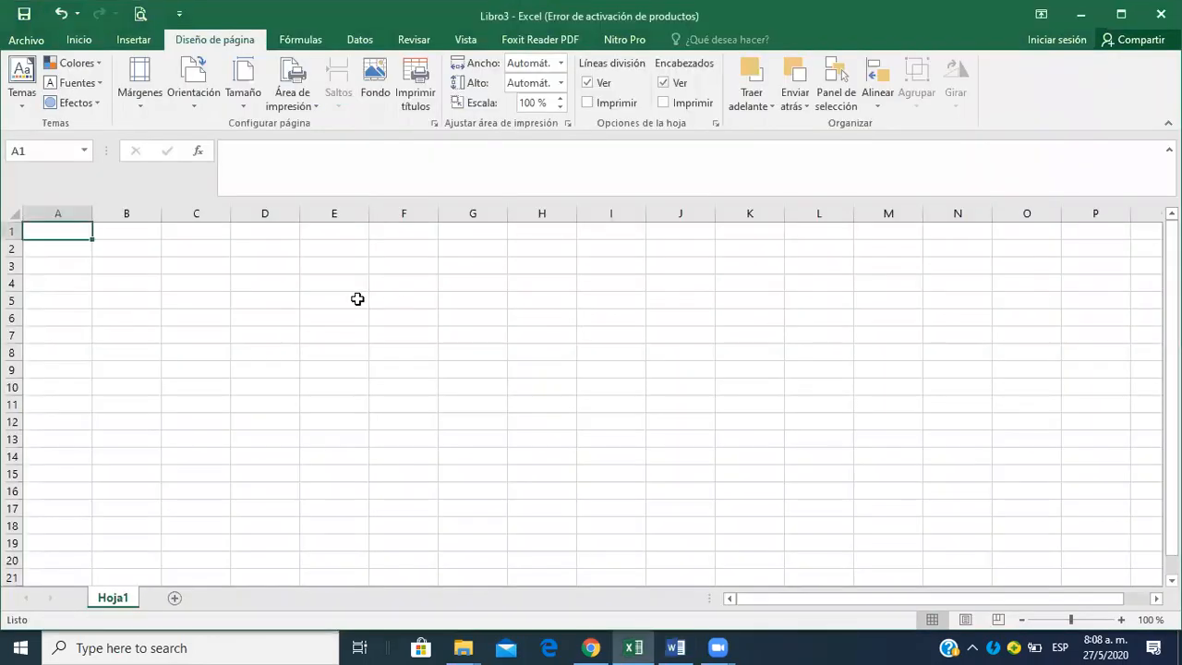
# Paste the table at A1, replacing the first source-formatted paste with one that matches the destination formatting.
pyautogui.hotkey('ctrl', 'v')
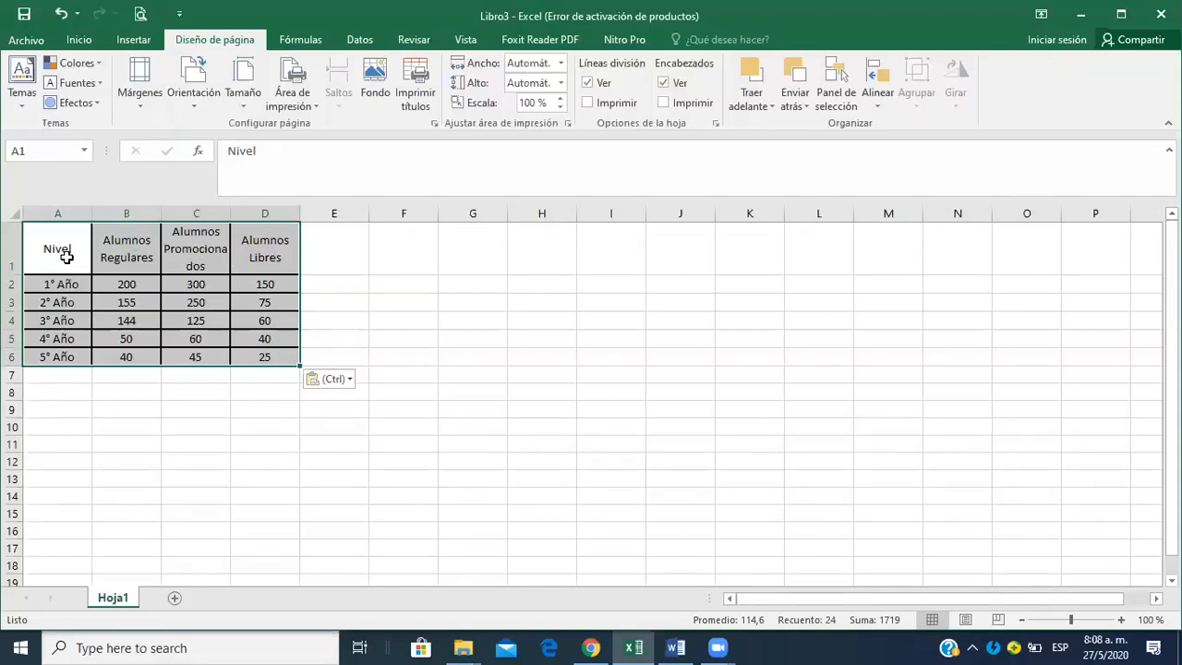
pyautogui.hotkey('ctrl', 'z')
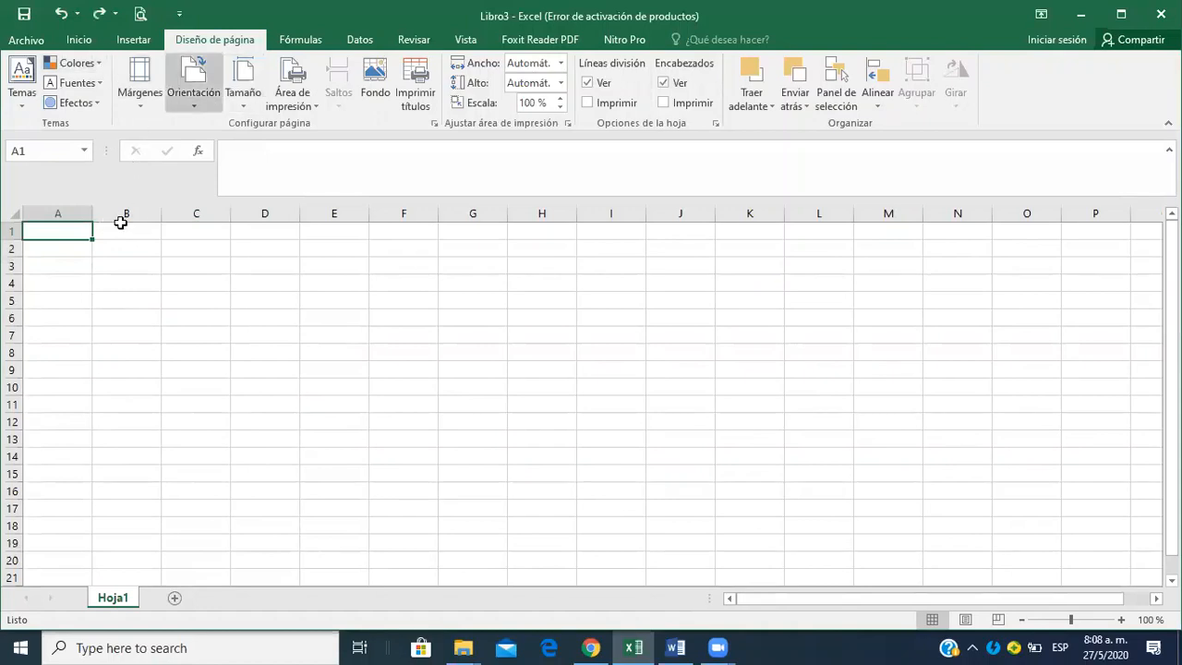
pyautogui.rightClick(74, 232)
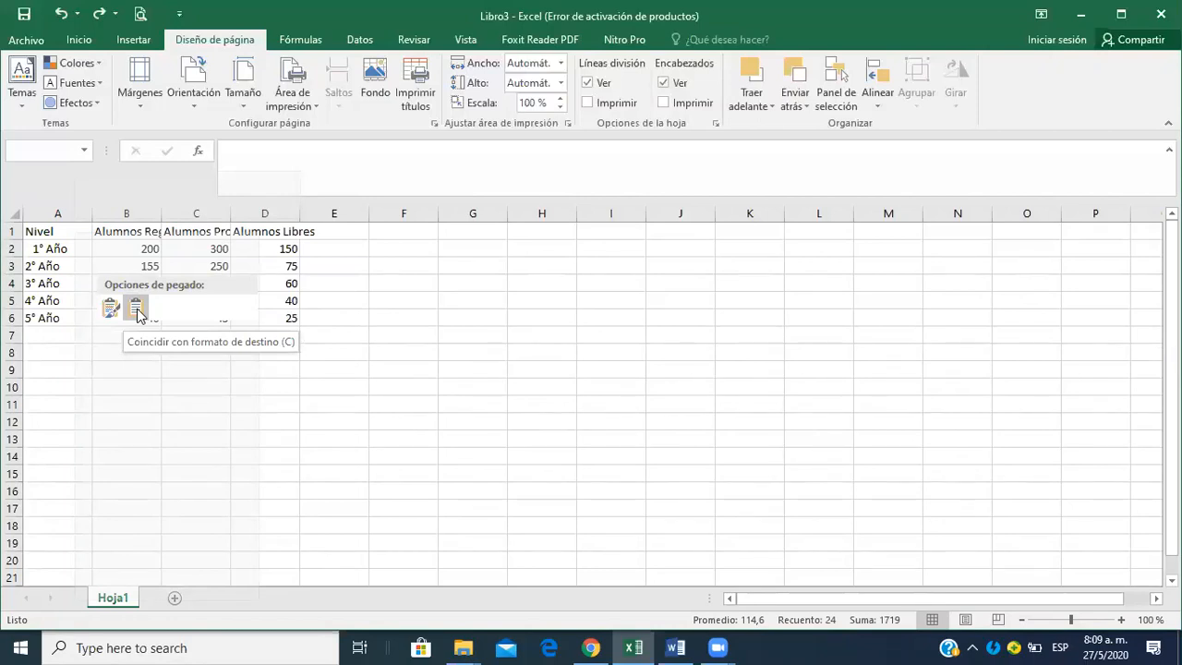
pyautogui.click(135, 309)
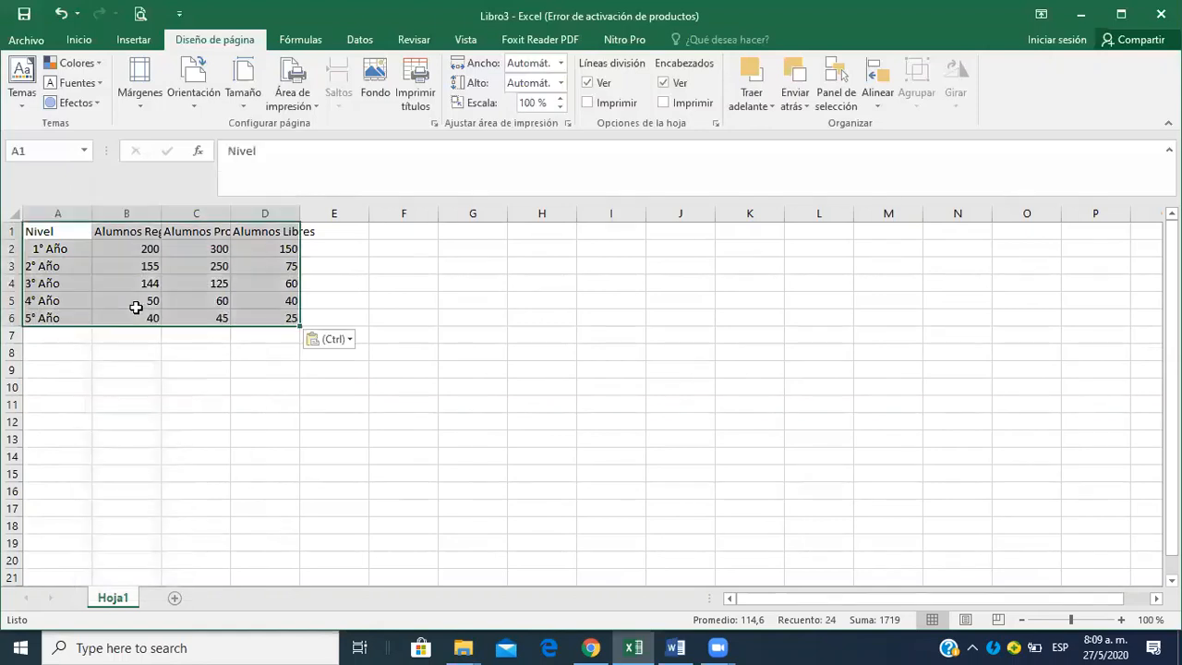
# Check the table and task list in the Word document and return to the Excel workbook.
pyautogui.click(271, 417)
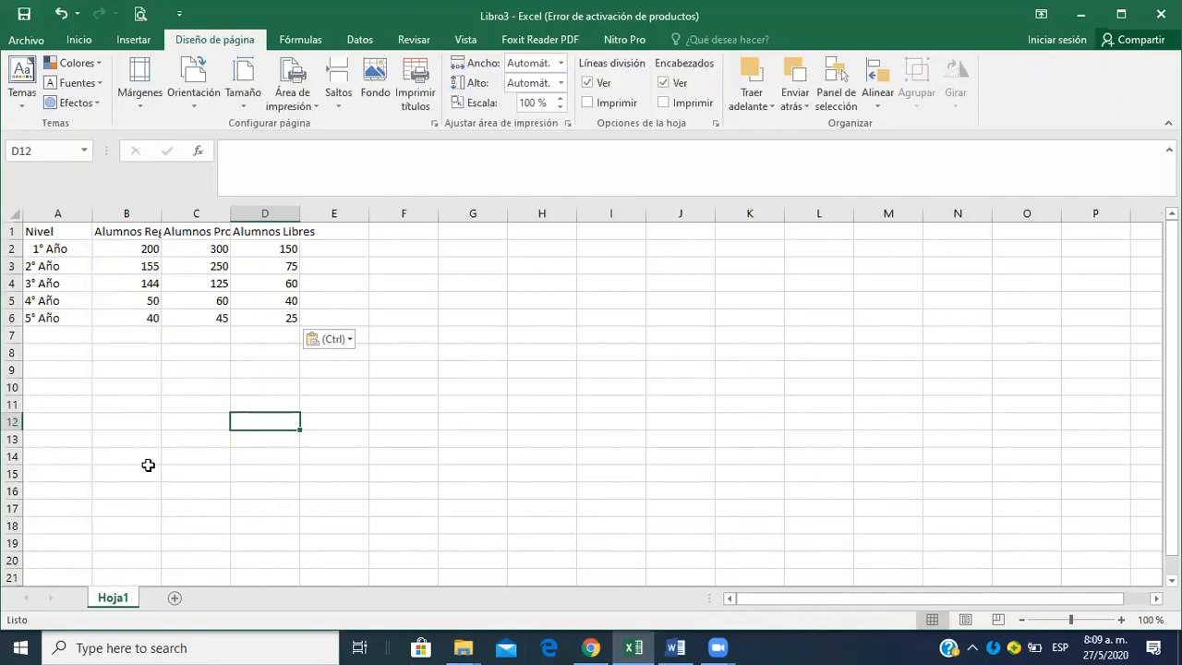
pyautogui.hotkey('alt', 'Tab')
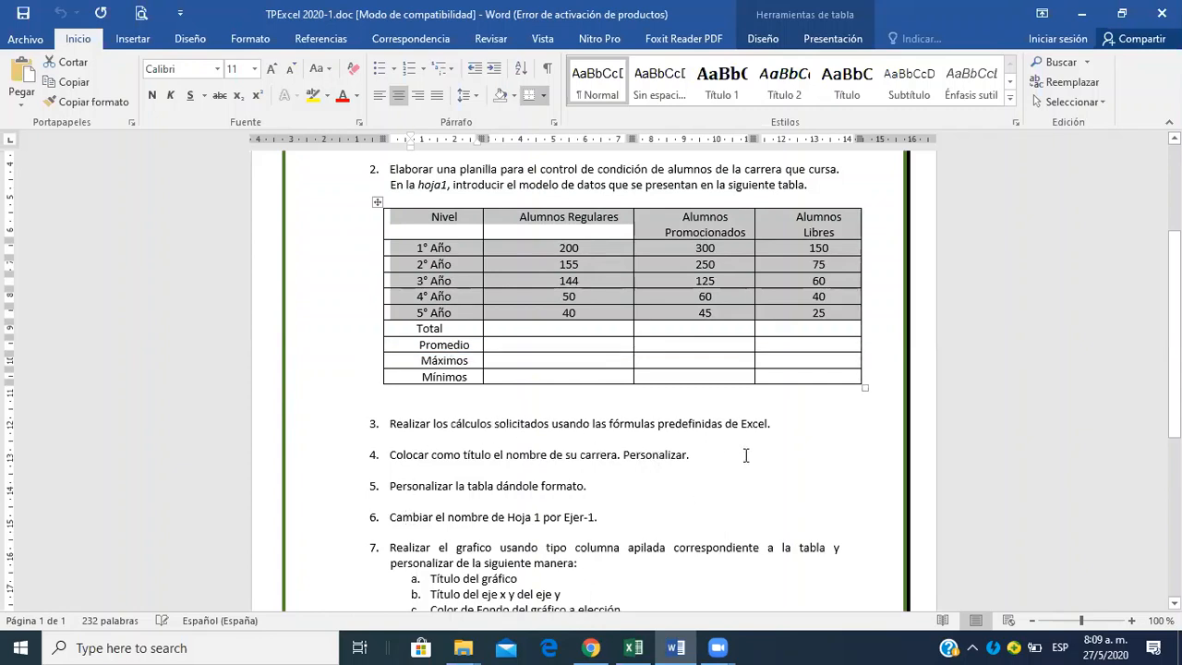
pyautogui.hotkey('alt', 'Tab')
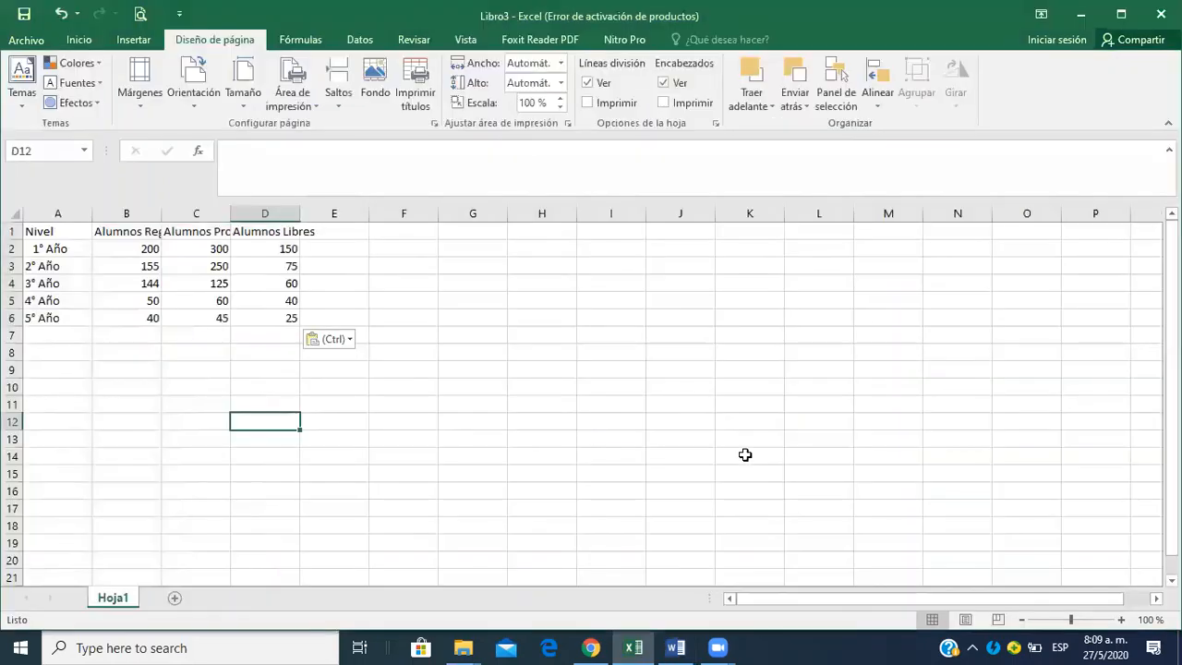
# Examine the functions available for cell B7 in the Todo category around SUMA and in Matemáticas y trigonométricas, without inserting one.
pyautogui.click(129, 339)
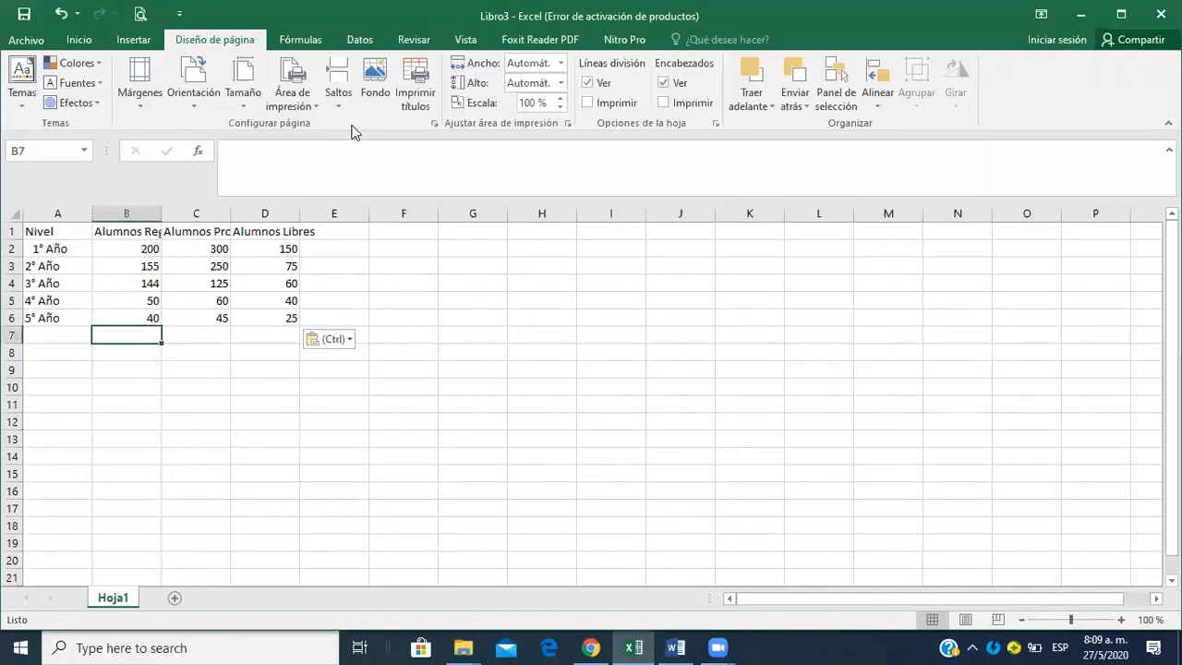
pyautogui.click(101, 39)
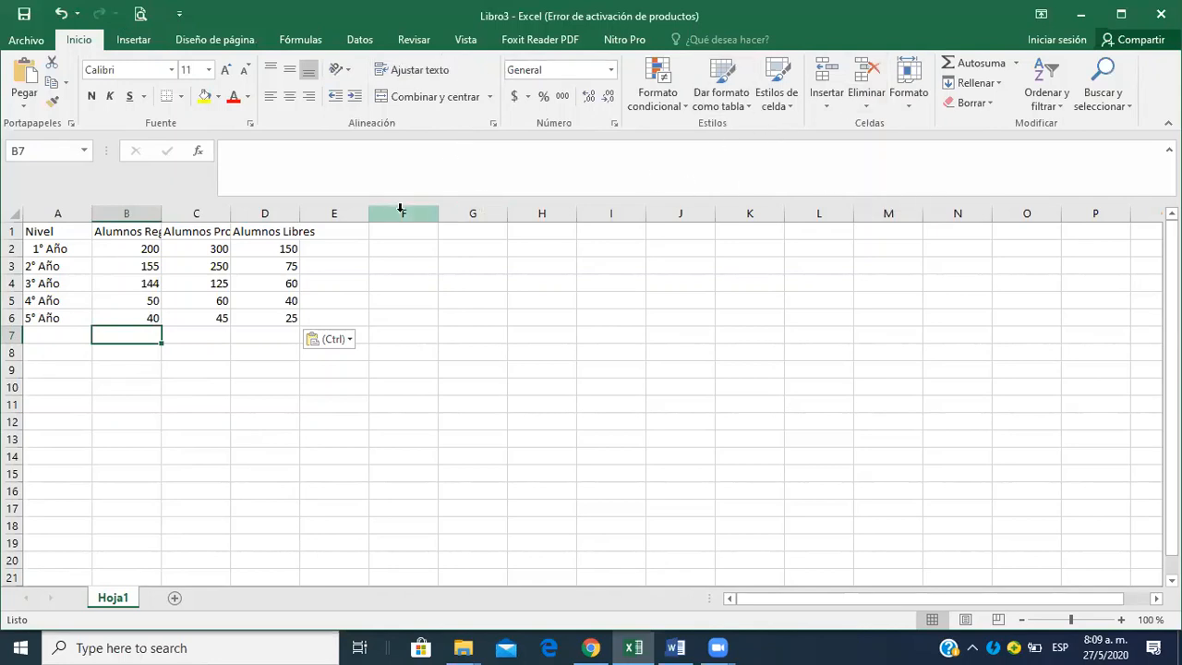
pyautogui.click(198, 157)
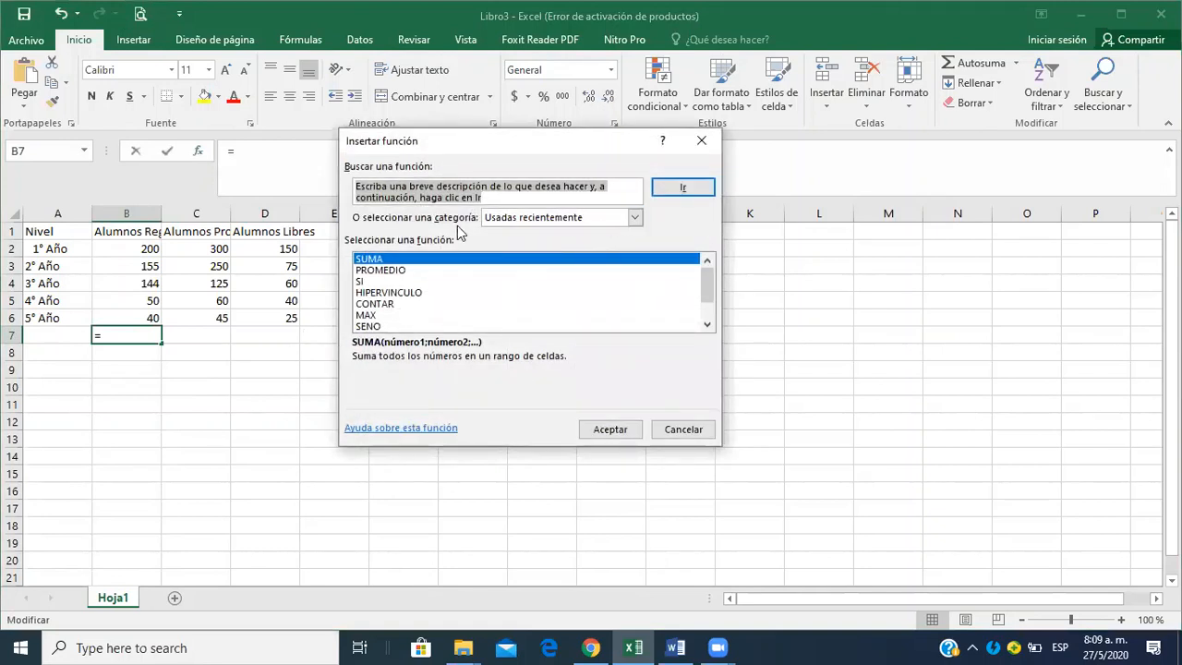
pyautogui.click(633, 218)
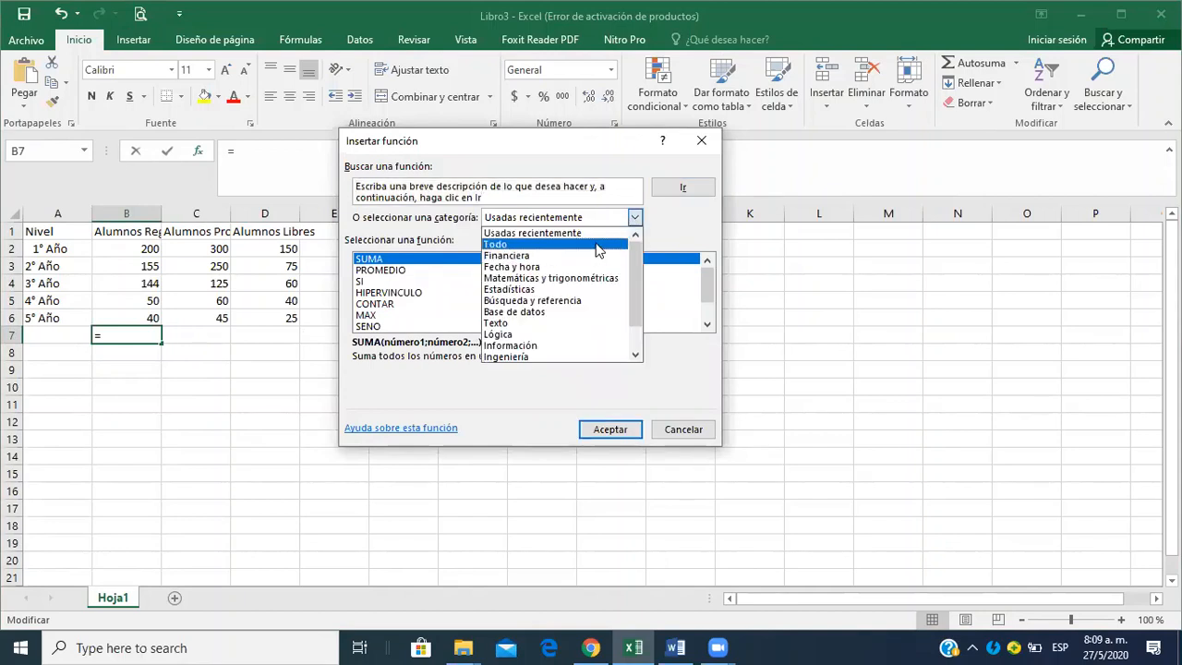
pyautogui.click(568, 246)
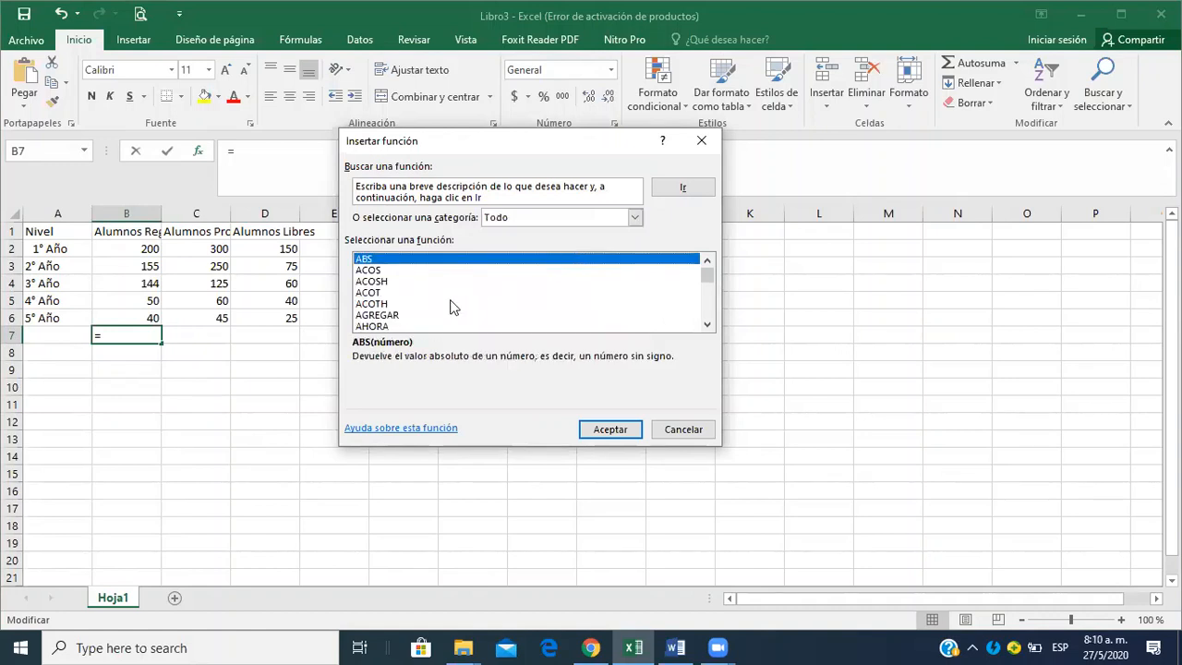
pyautogui.click(378, 316)
pyautogui.press('s')
pyautogui.press('u')
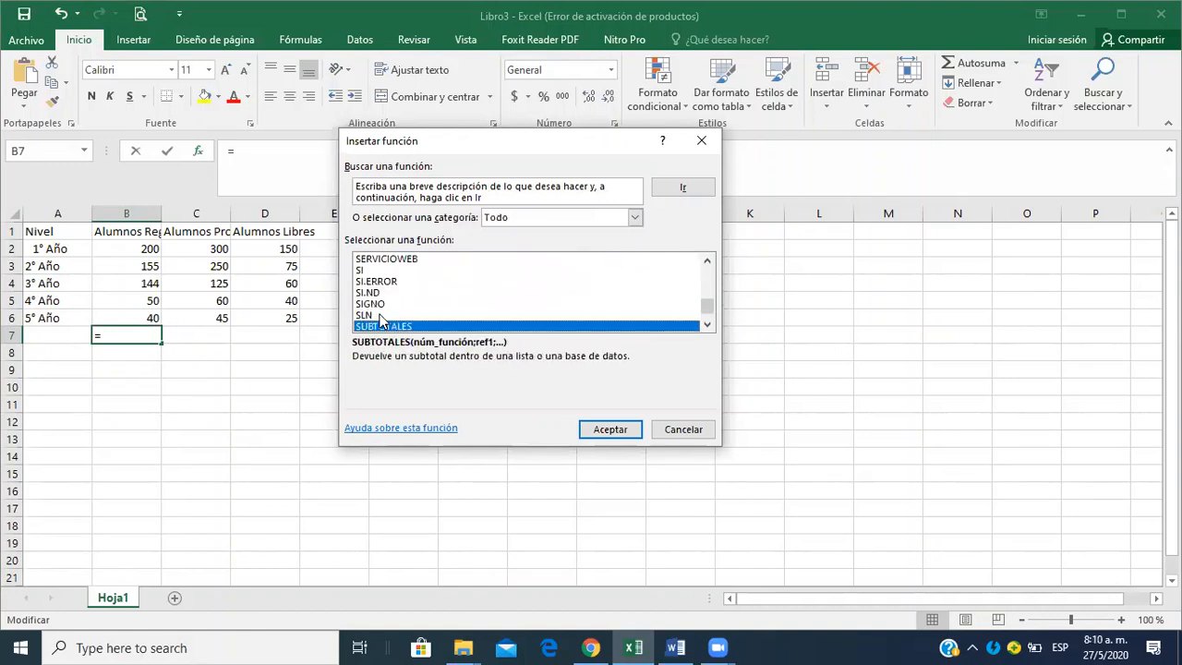
pyautogui.click(708, 324)
pyautogui.click(707, 324)
pyautogui.doubleClick(708, 324)
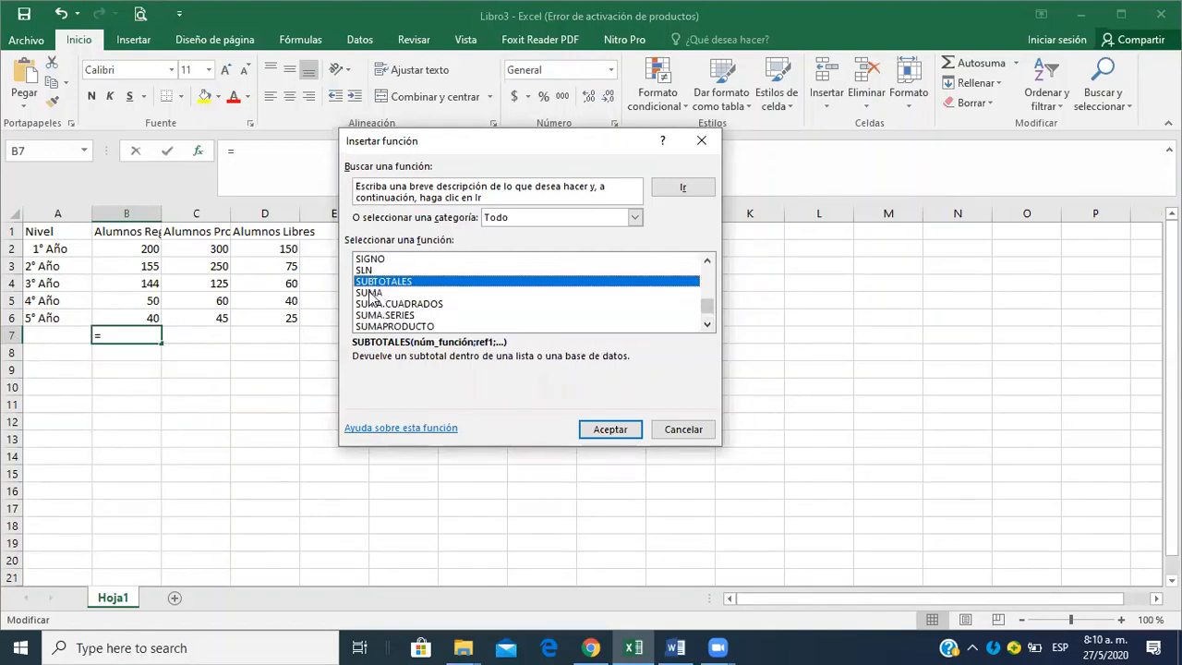
pyautogui.click(635, 218)
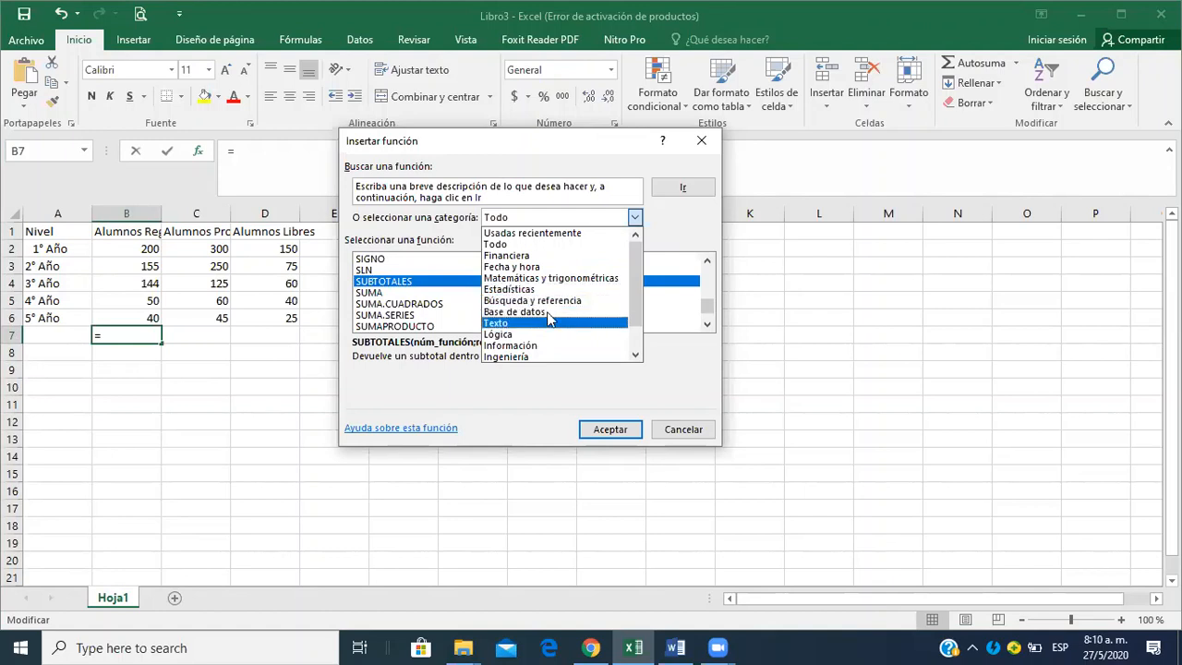
pyautogui.click(575, 280)
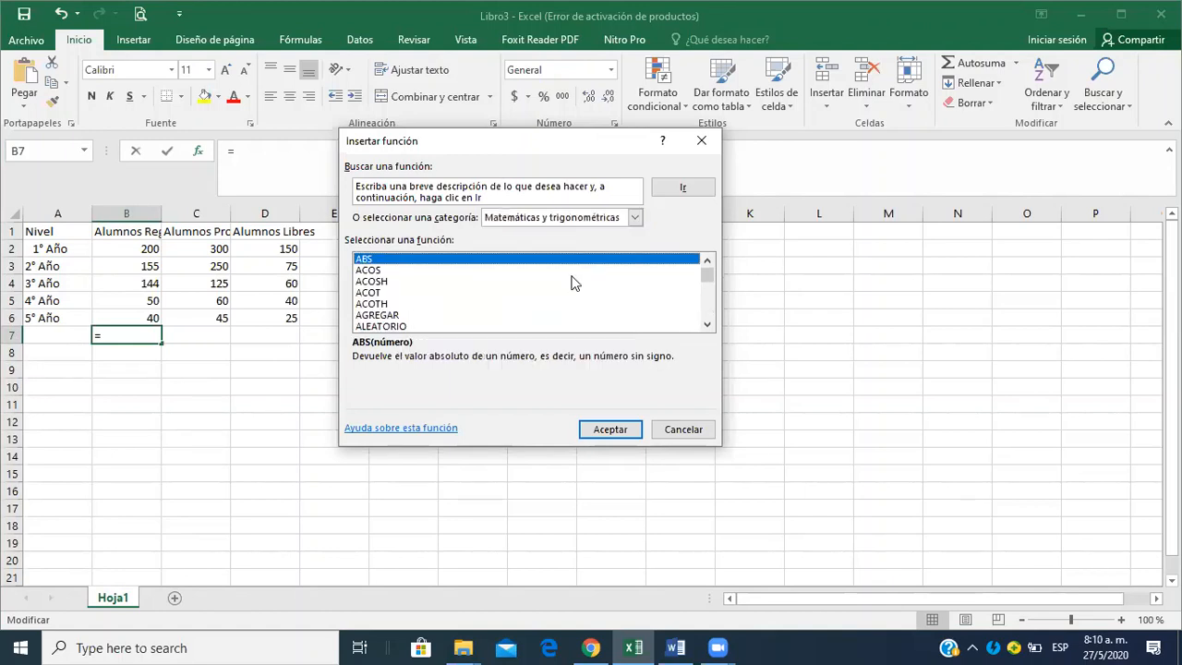
pyautogui.click(683, 429)
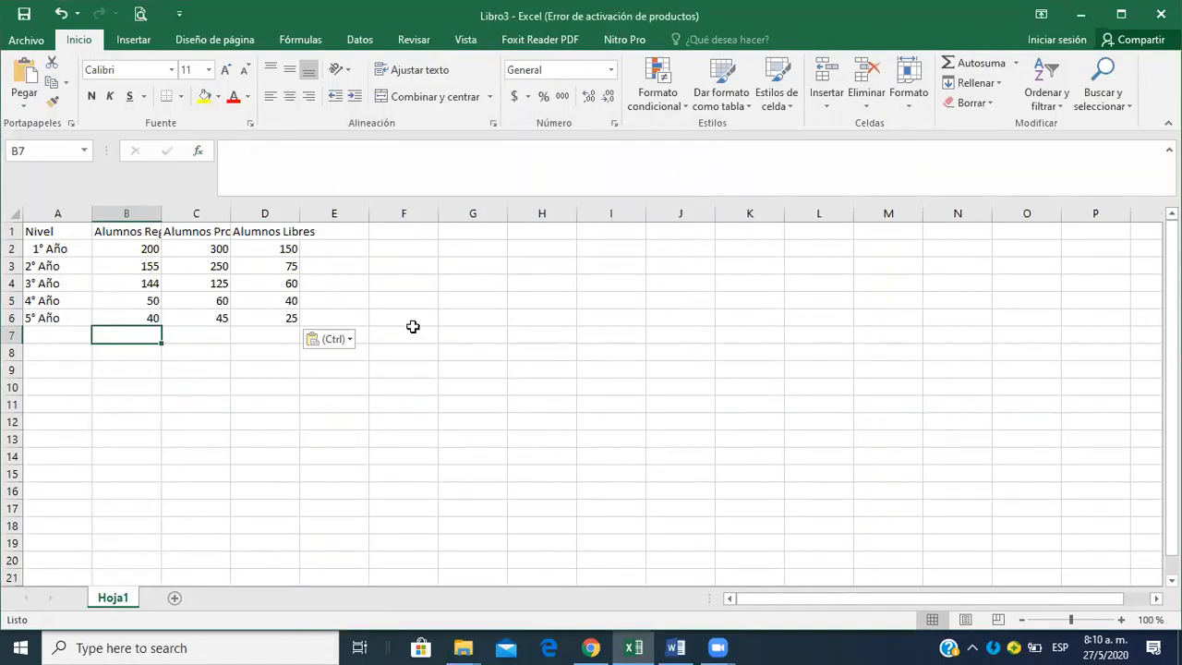
# Switch to Word to review the empty Total, Promedio, Máximos and Mínimos rows, and return to Excel.
pyautogui.hotkey('alt', 'Tab')
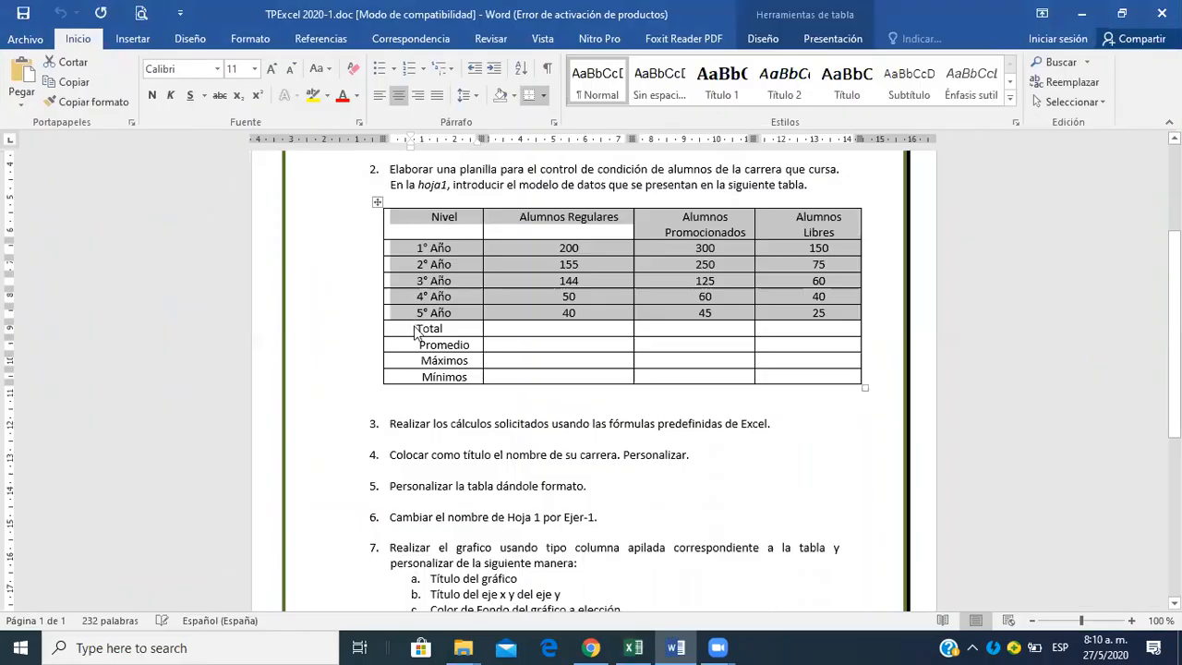
pyautogui.hotkey('alt', 'Tab')
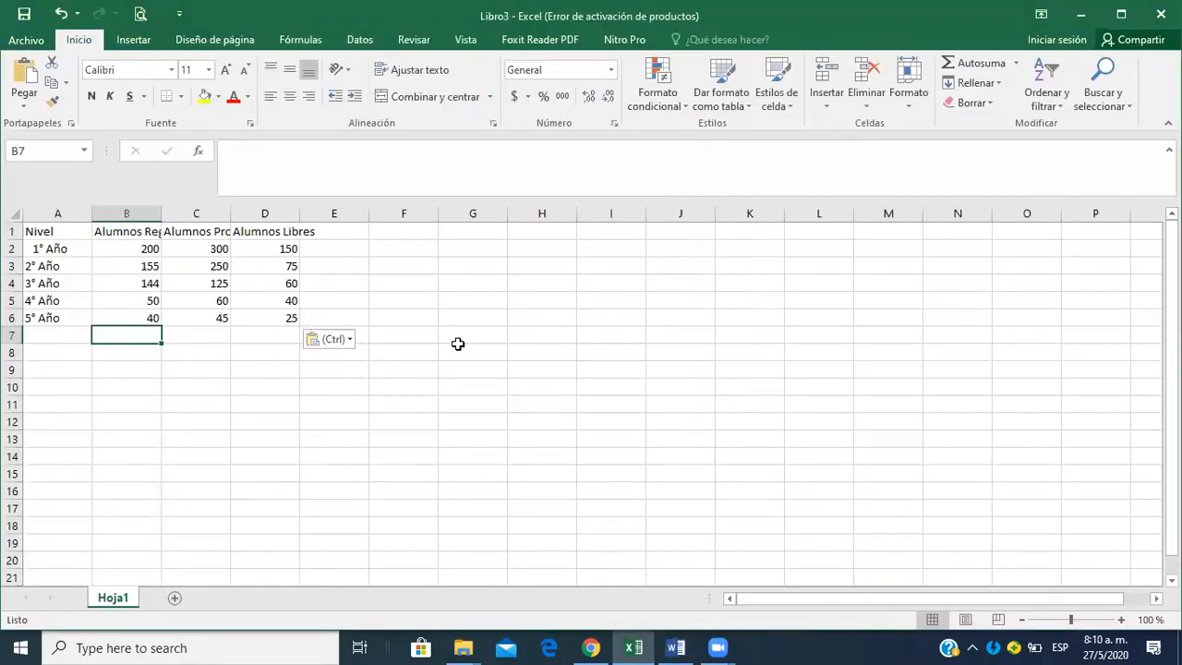
pyautogui.hotkey('alt', 'Tab')
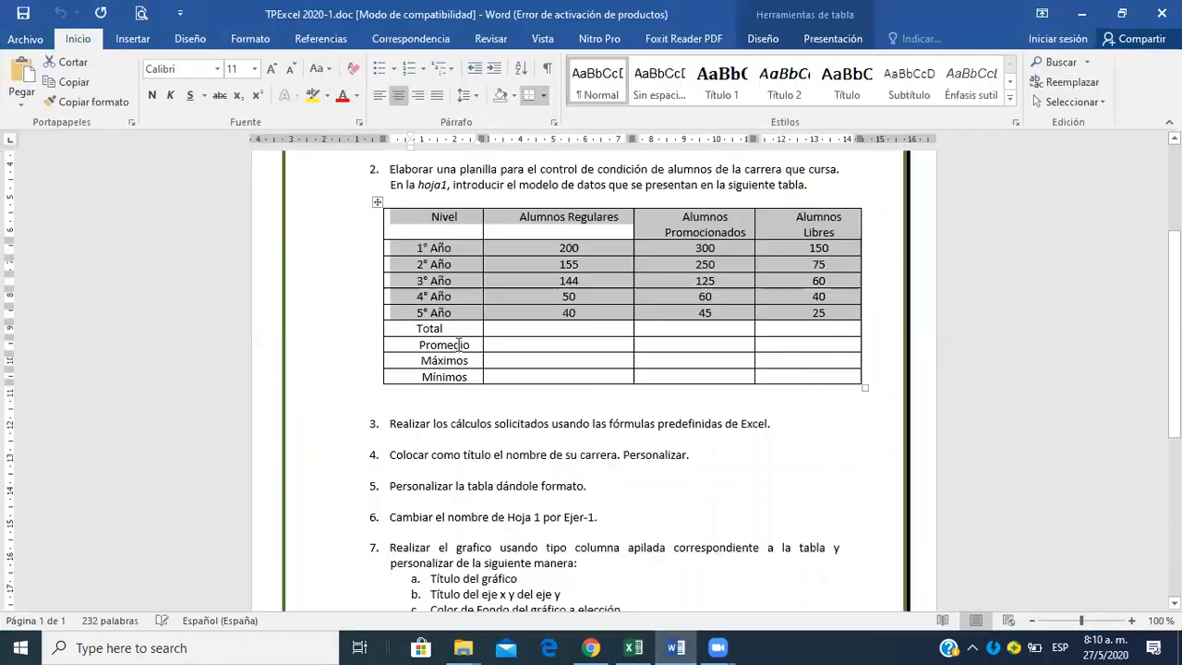
pyautogui.click(531, 349)
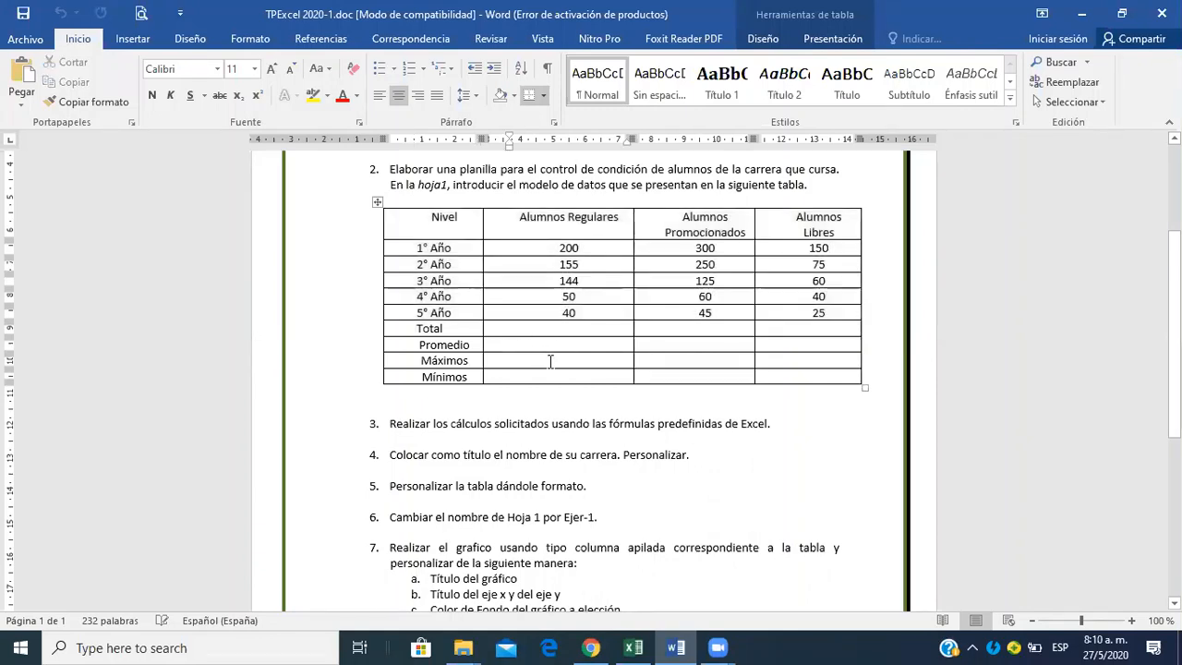
pyautogui.click(550, 361)
pyautogui.click(563, 376)
pyautogui.hotkey('alt', 'Tab')
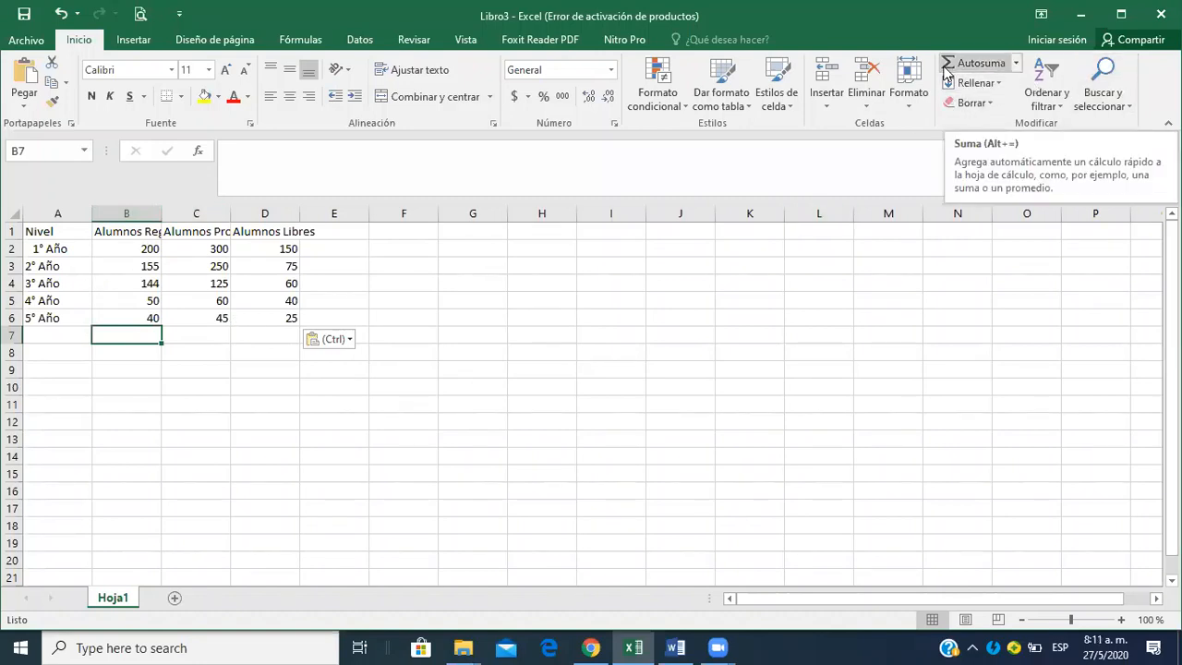
pyautogui.click(1016, 64)
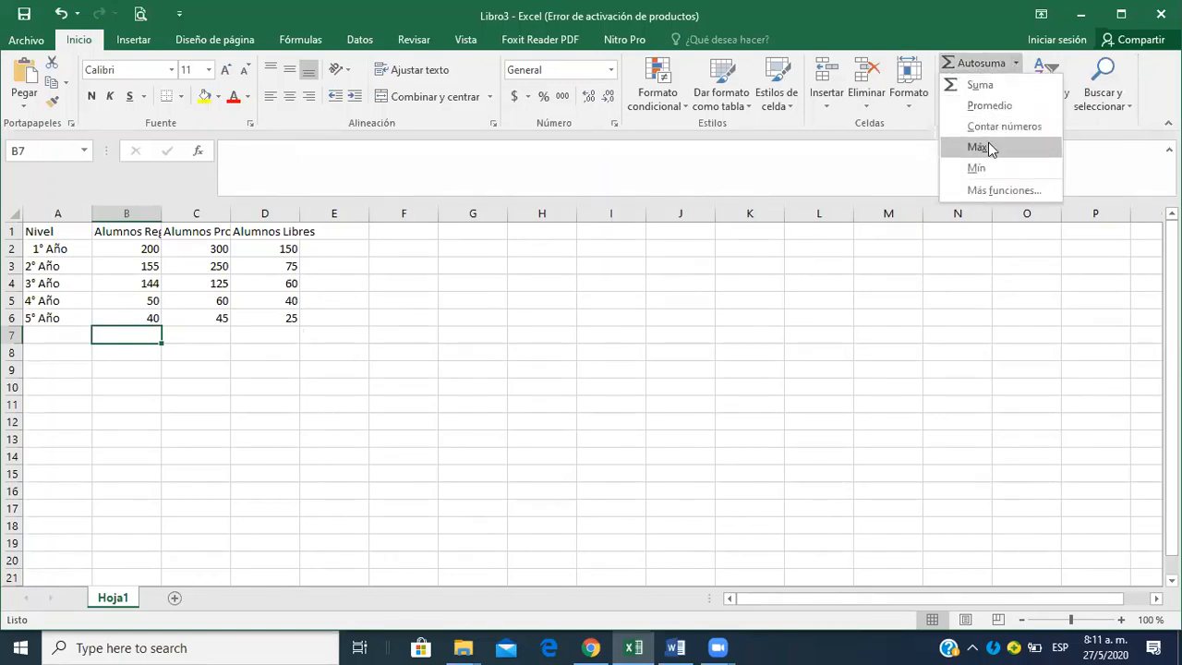
pyautogui.click(979, 191)
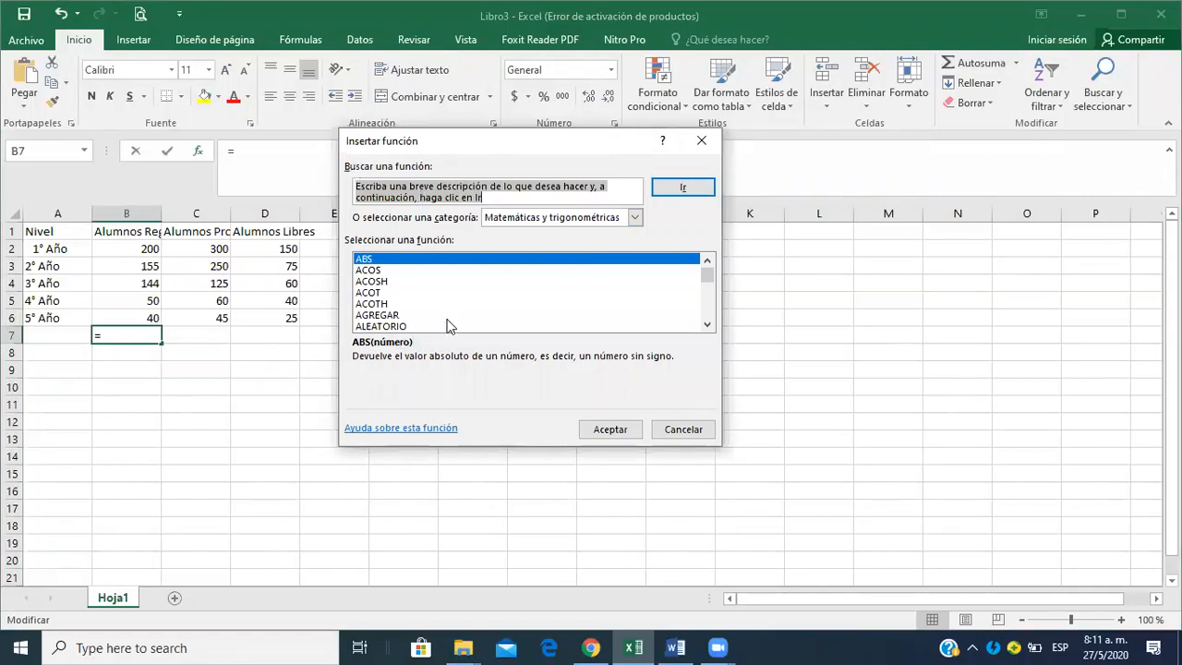
pyautogui.click(634, 219)
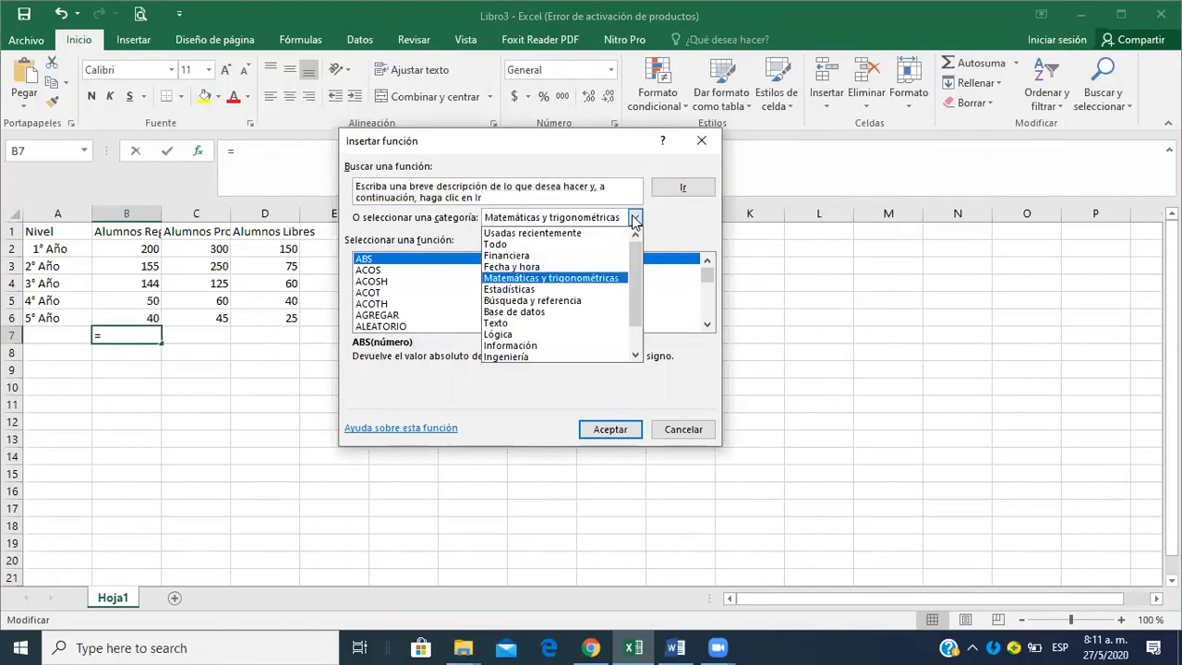
pyautogui.click(702, 145)
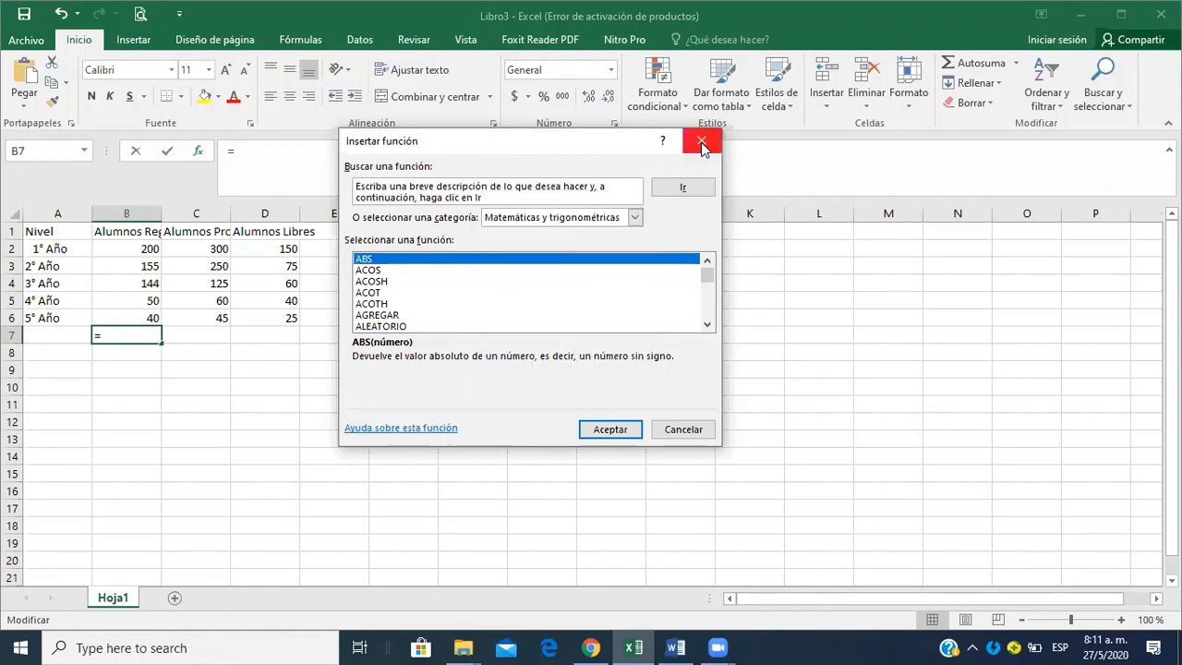
pyautogui.click(702, 145)
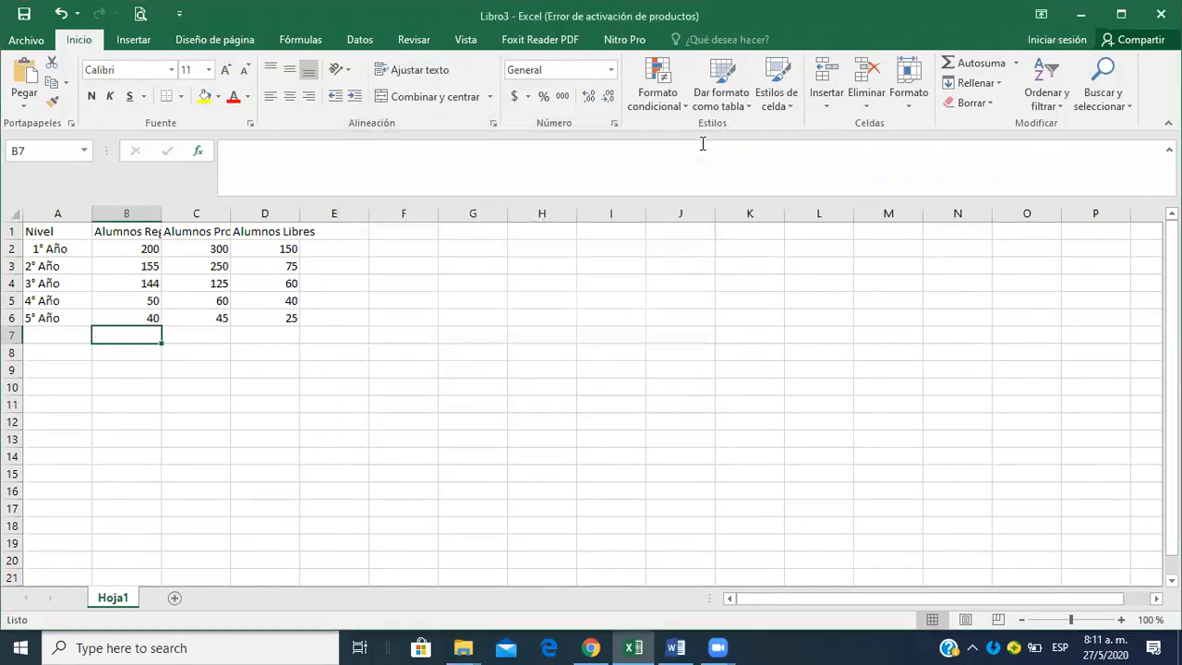
# Total the Alumnos Regulares column in B7 with an automatic sum of B2:B6.
pyautogui.click(1016, 65)
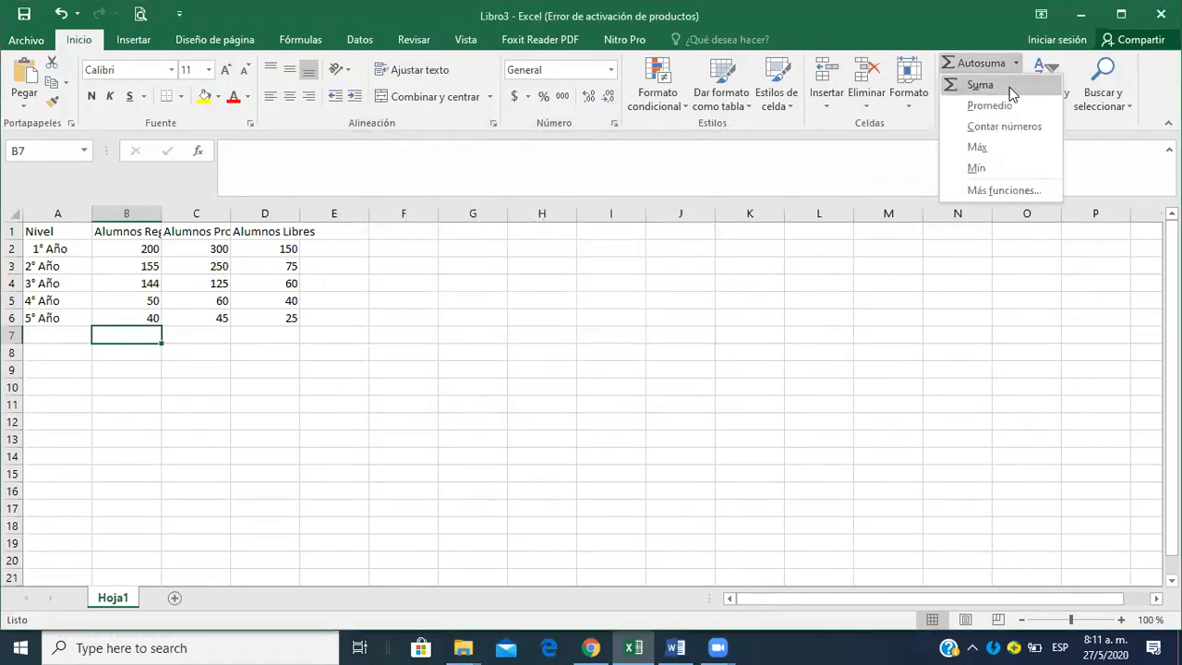
pyautogui.click(979, 85)
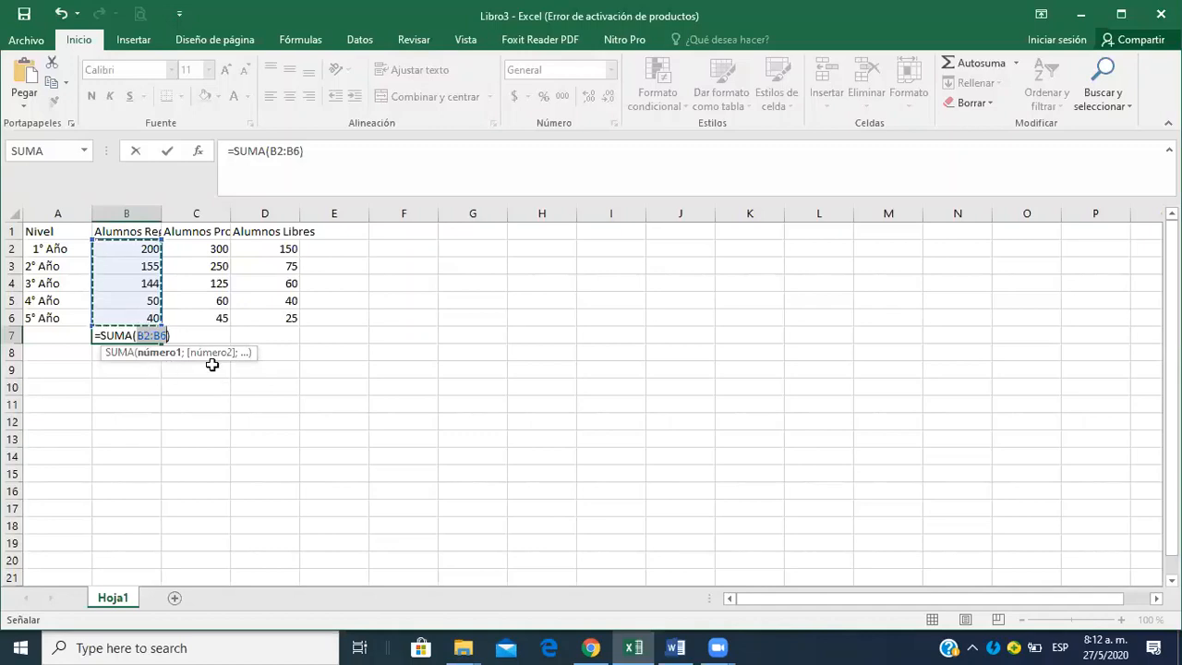
pyautogui.press('Return')
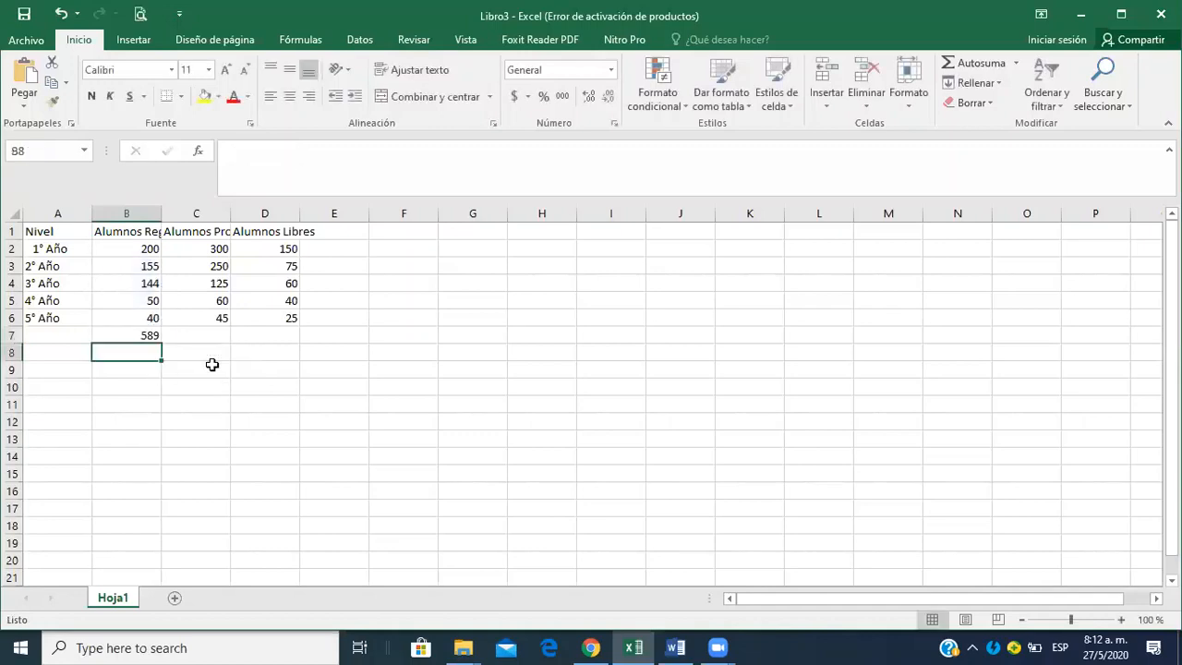
pyautogui.press('Up')
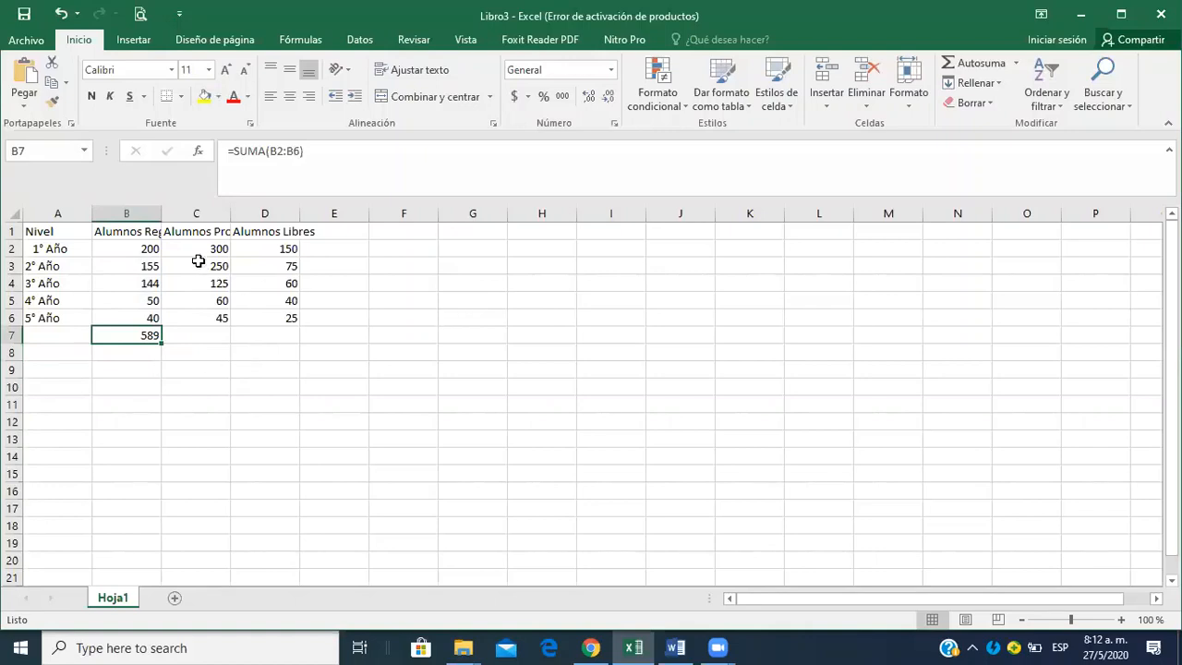
# Total the Alumnos Promocionados values C2:C6 in C7 using the automatic sum.
pyautogui.moveTo(209, 248); pyautogui.dragTo(213, 315)
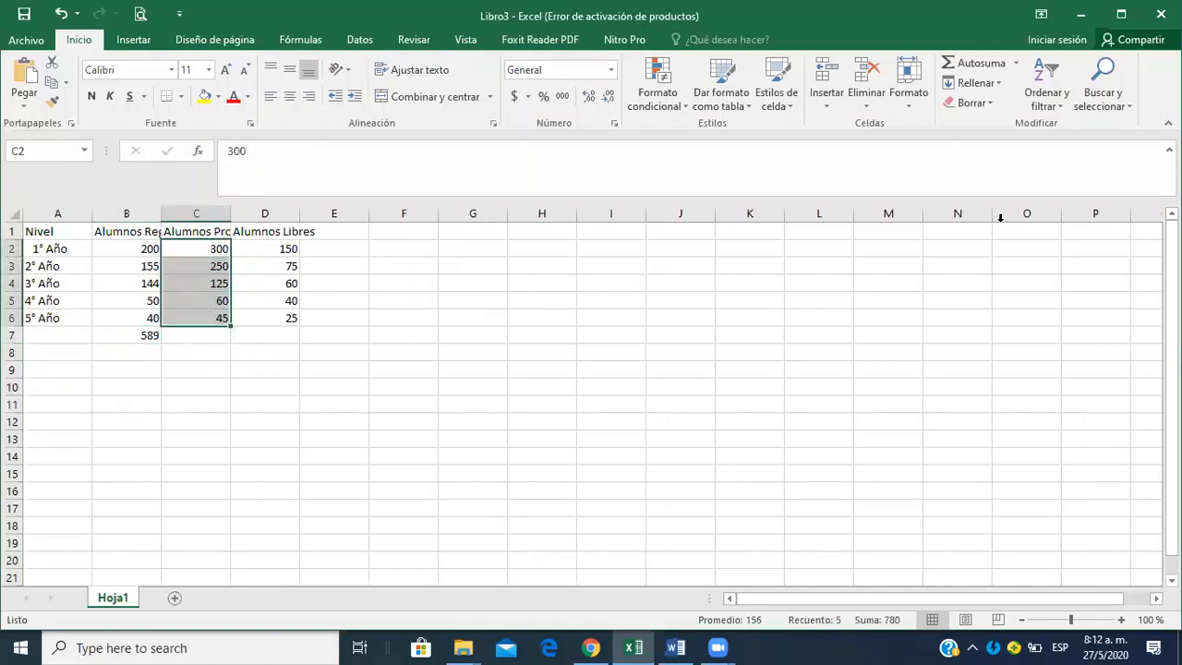
pyautogui.click(983, 63)
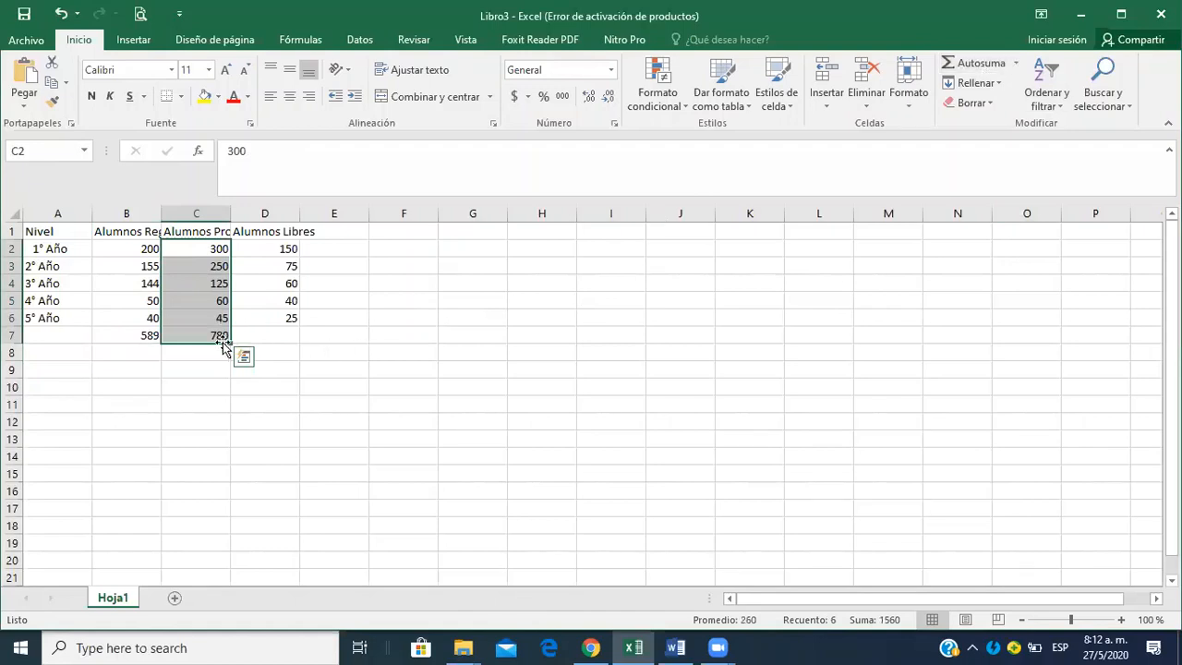
pyautogui.click(265, 339)
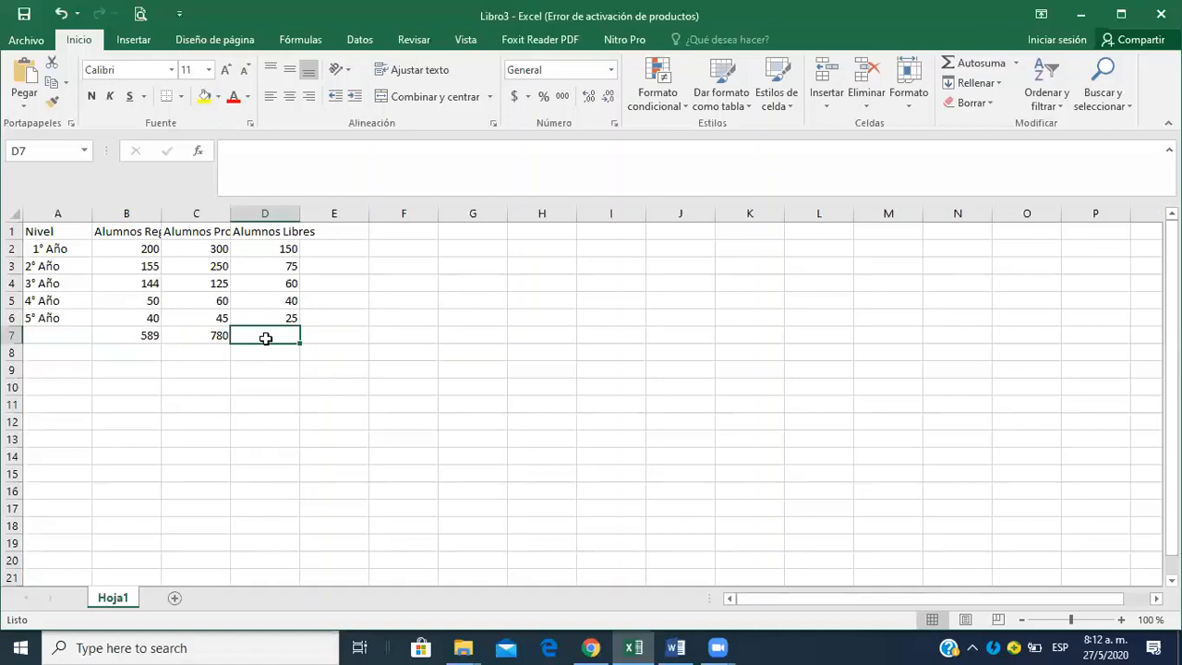
# Fill the sum formula from B7 across to D7 and select D7 to check its formula.
pyautogui.click(150, 337)
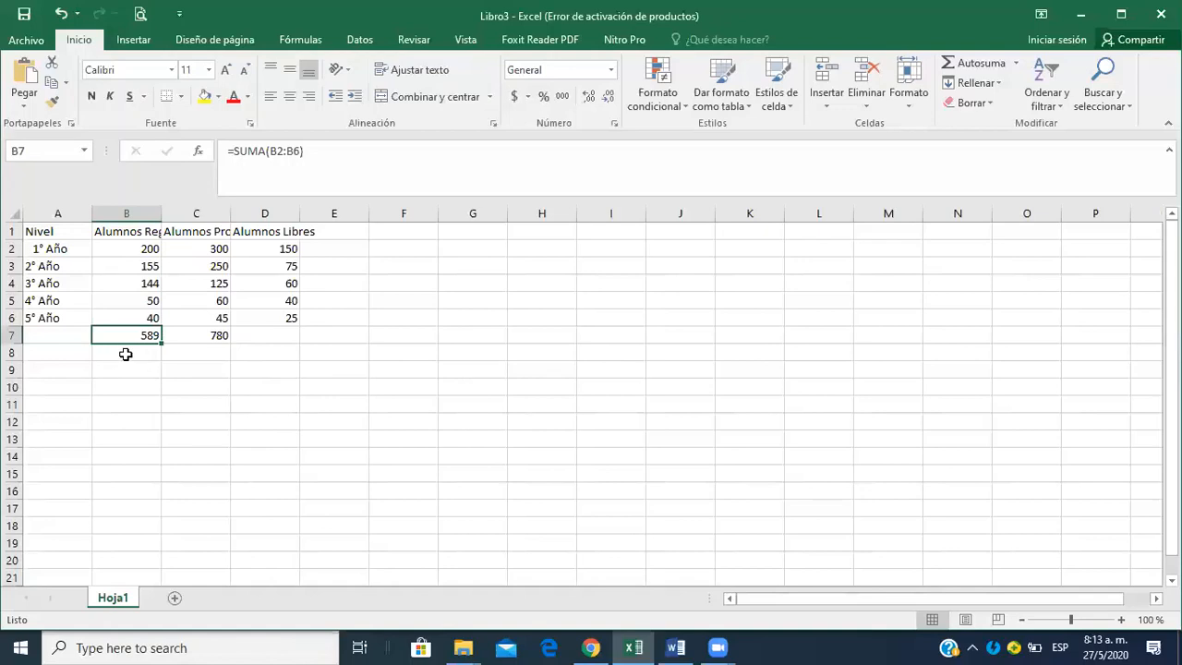
pyautogui.moveTo(125, 354); pyautogui.dragTo(305, 351)
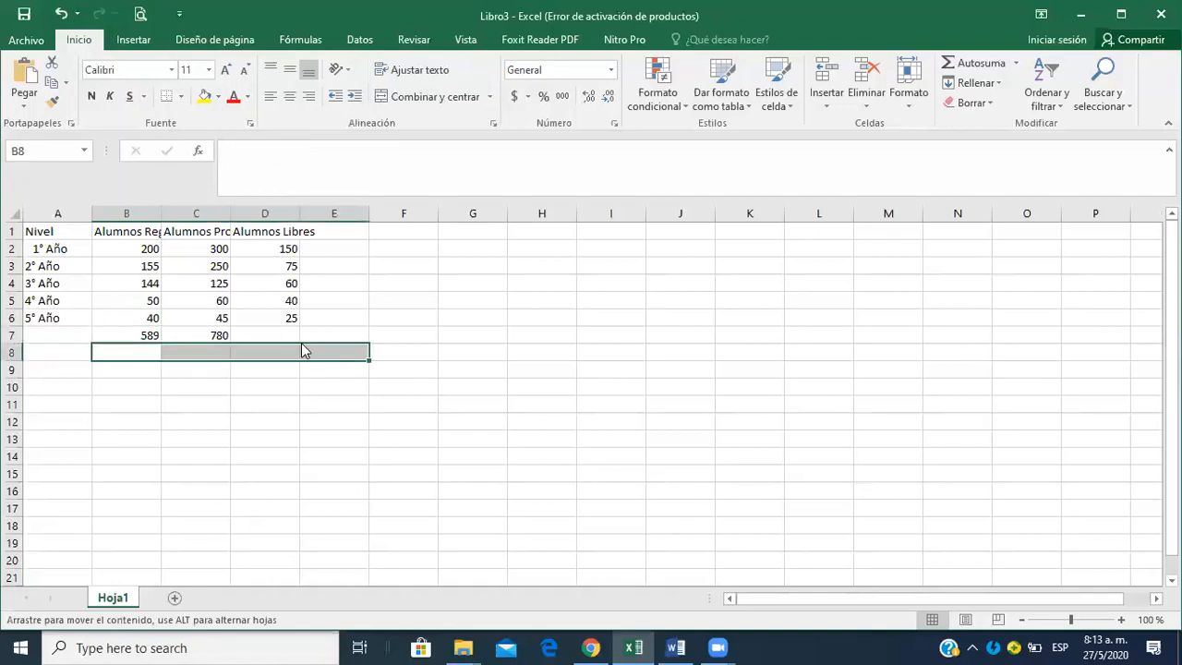
pyautogui.click(146, 335)
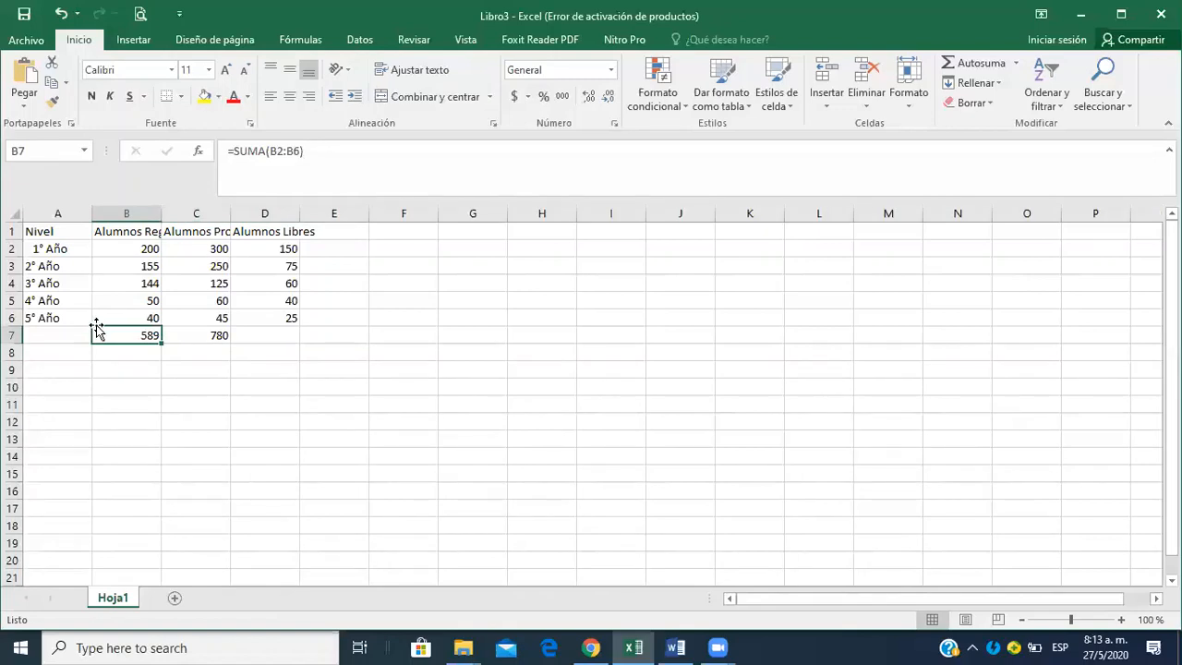
pyautogui.moveTo(96, 328); pyautogui.dragTo(129, 336)
pyautogui.moveTo(162, 343); pyautogui.dragTo(286, 340)
pyautogui.click(290, 395)
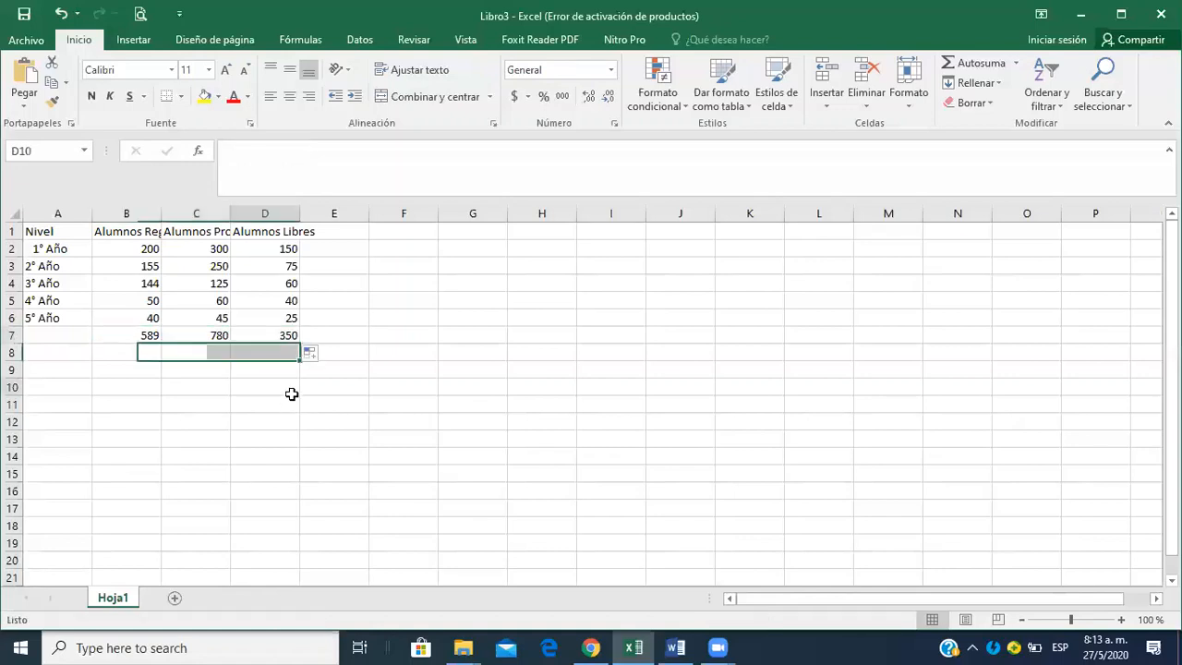
pyautogui.click(277, 341)
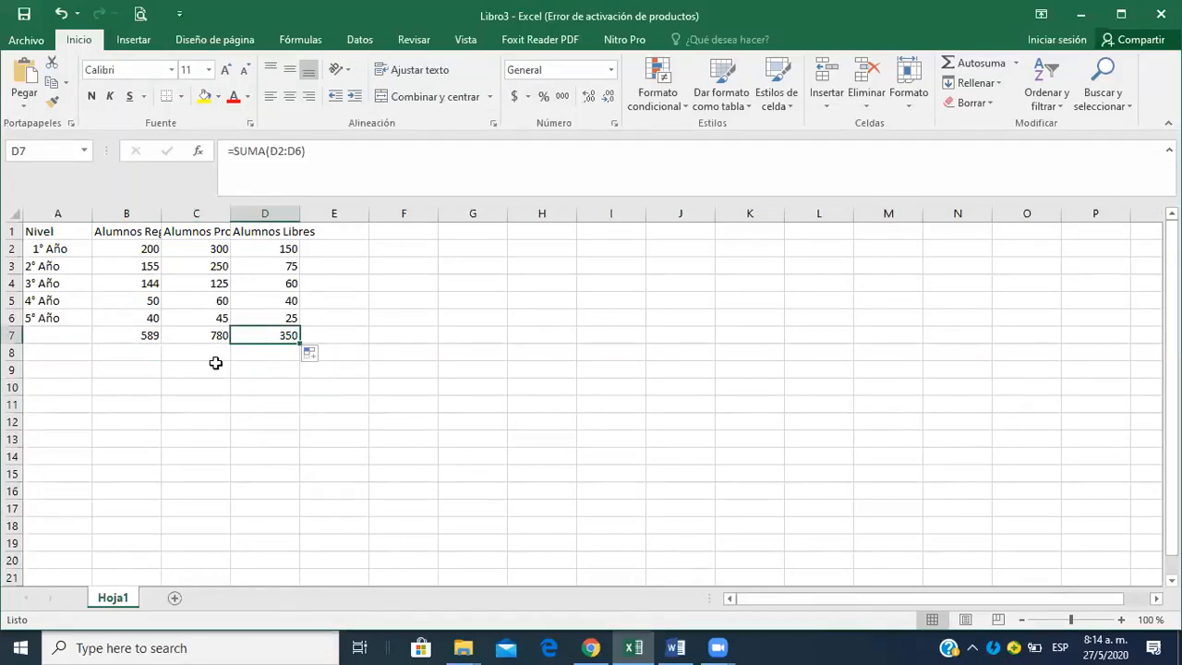
# Examine the sum formula in D7 and the cell range it references, leaving the formula as it is.
pyautogui.click(320, 151)
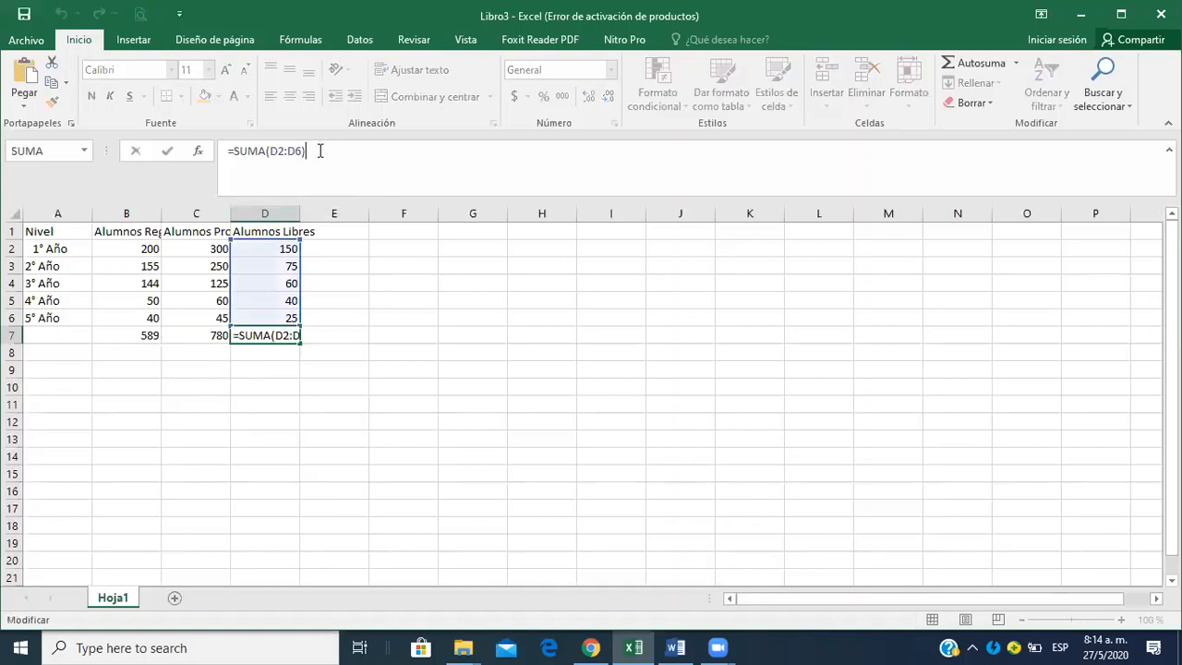
pyautogui.click(343, 372)
pyautogui.click(260, 335)
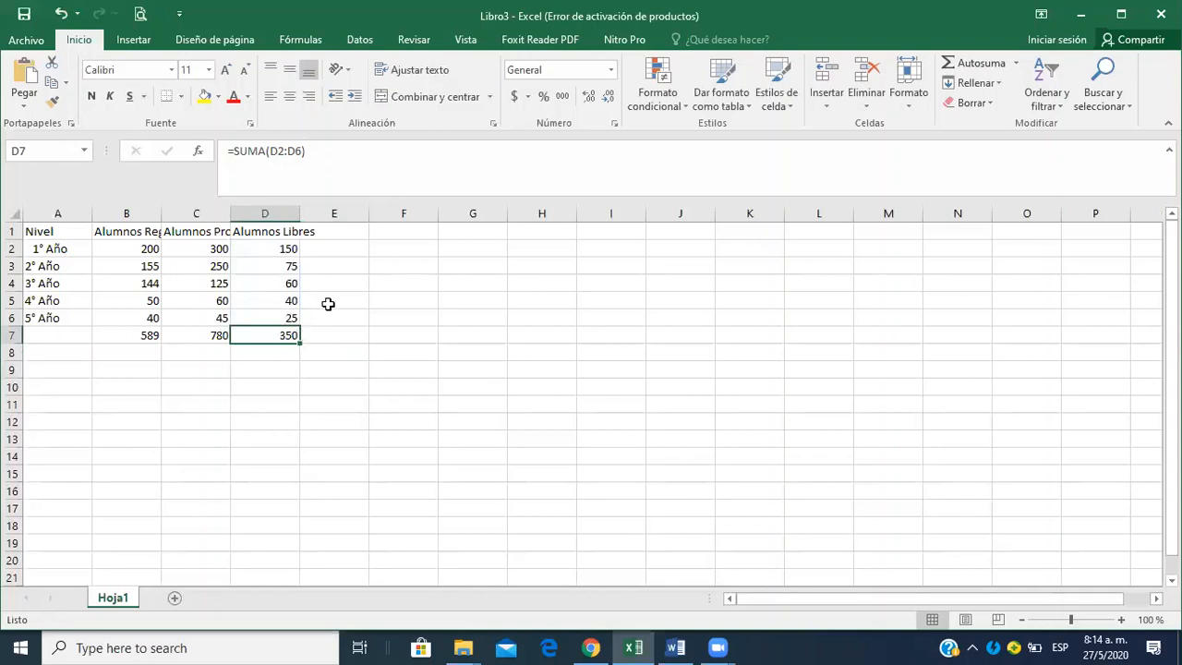
pyautogui.click(330, 151)
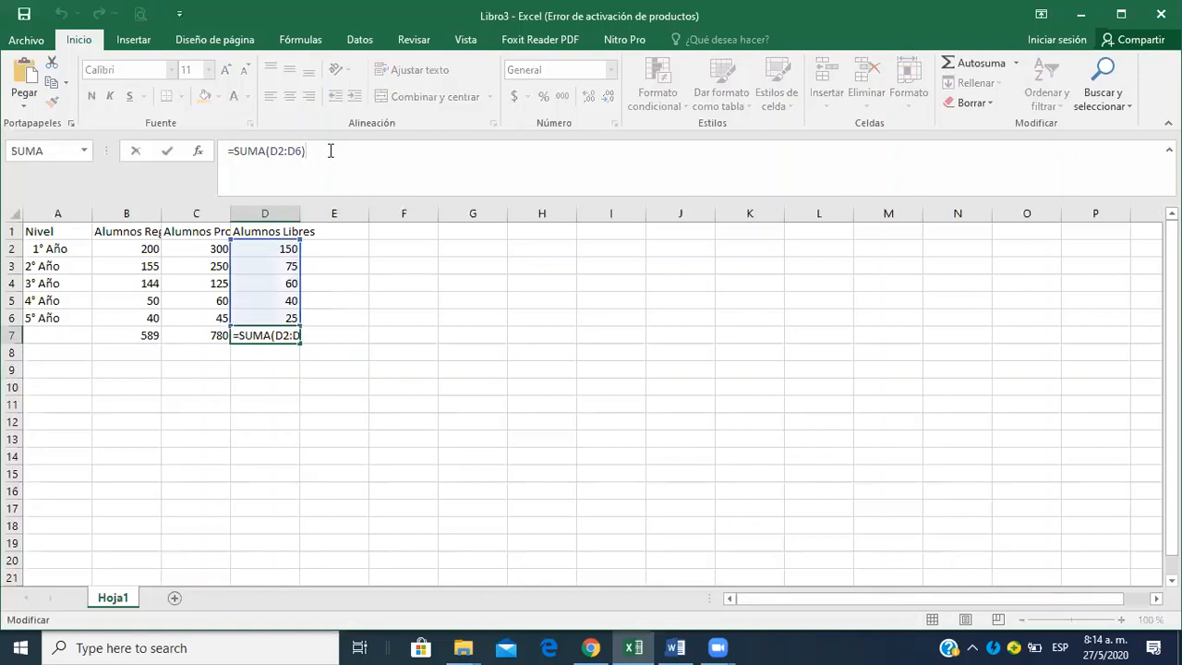
pyautogui.click(342, 349)
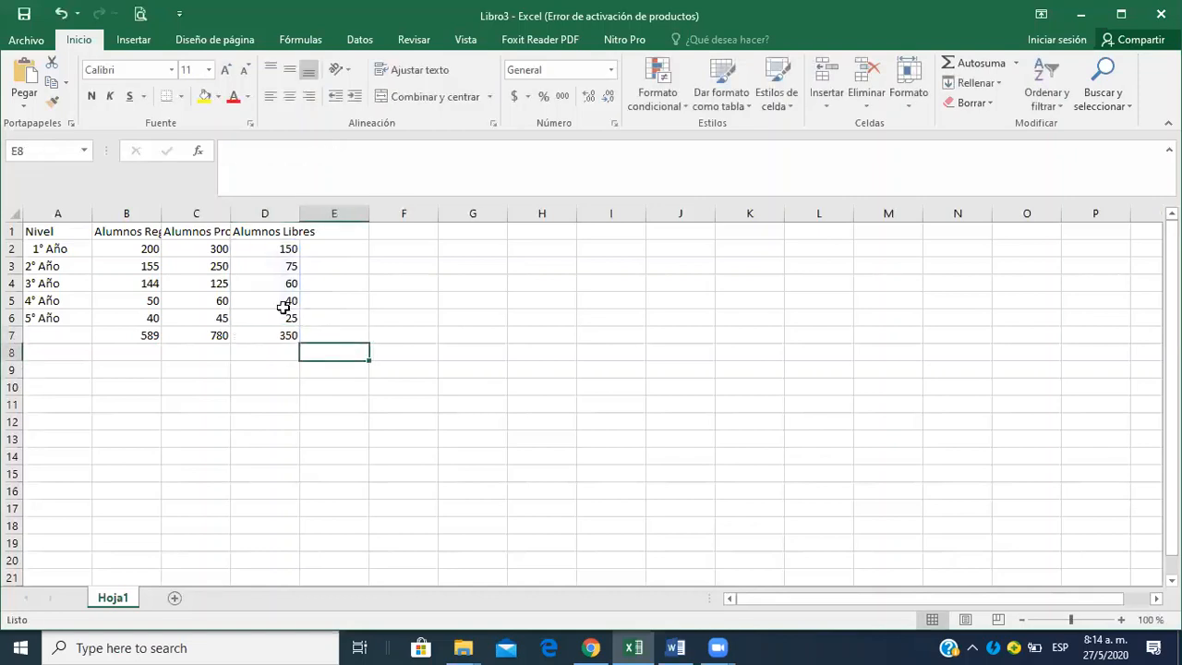
# Test the D7 total by entering 300 in D2, check the recalculated sum, and undo the entry.
pyautogui.click(265, 285)
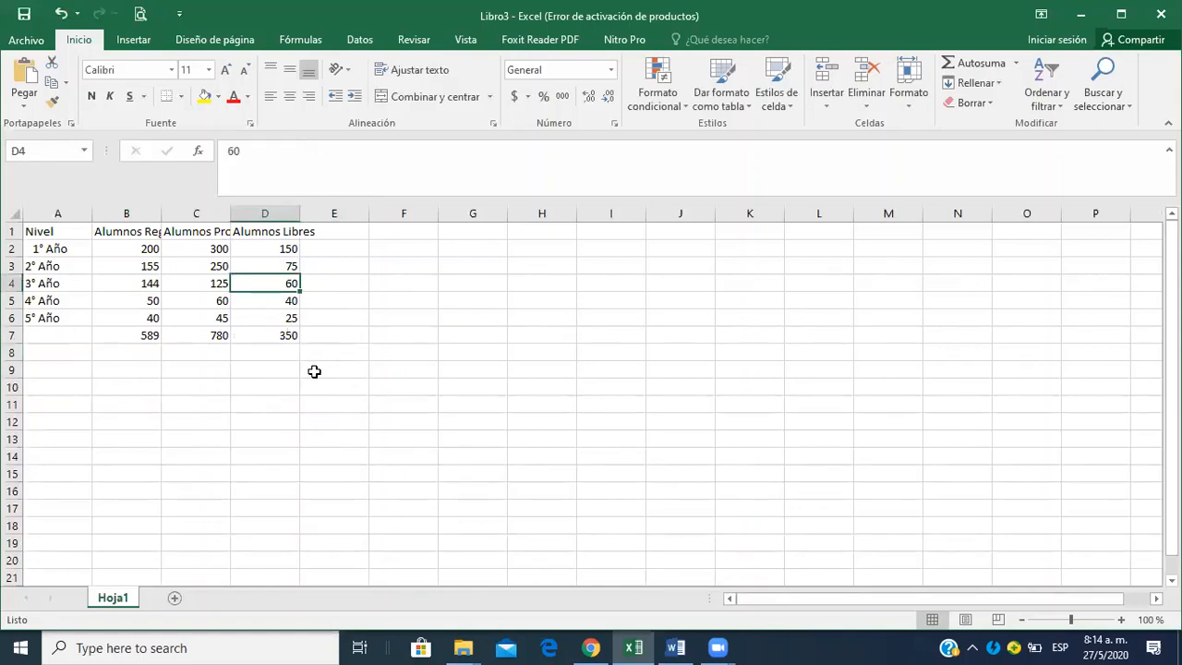
pyautogui.click(274, 248)
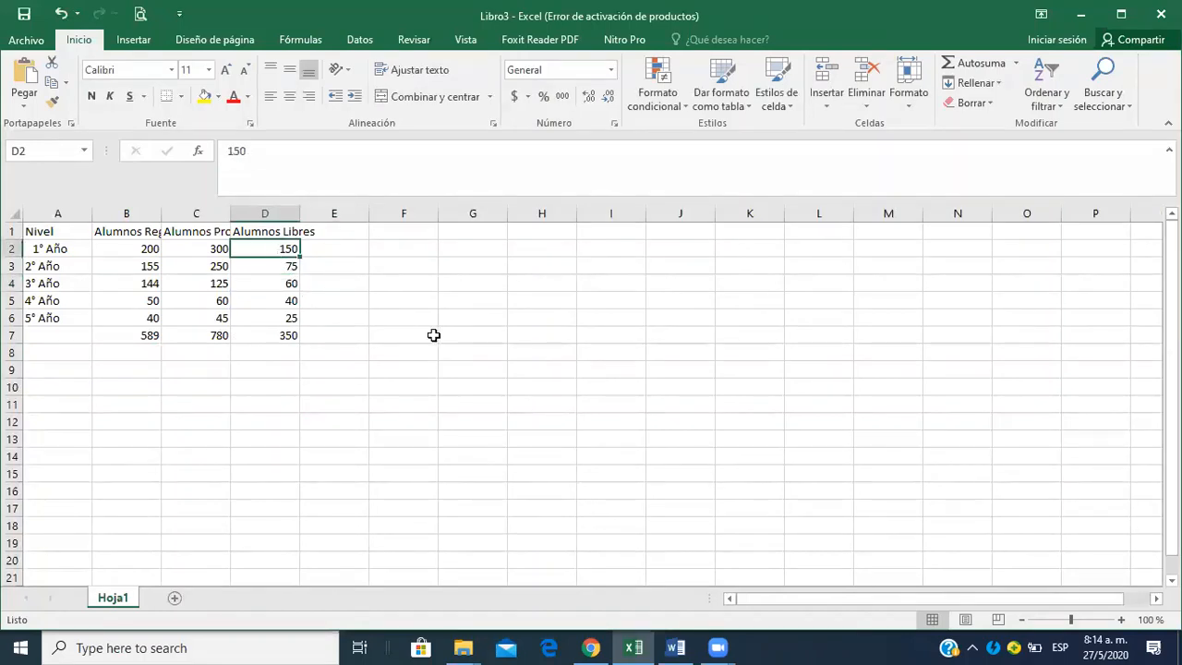
pyautogui.write('300')
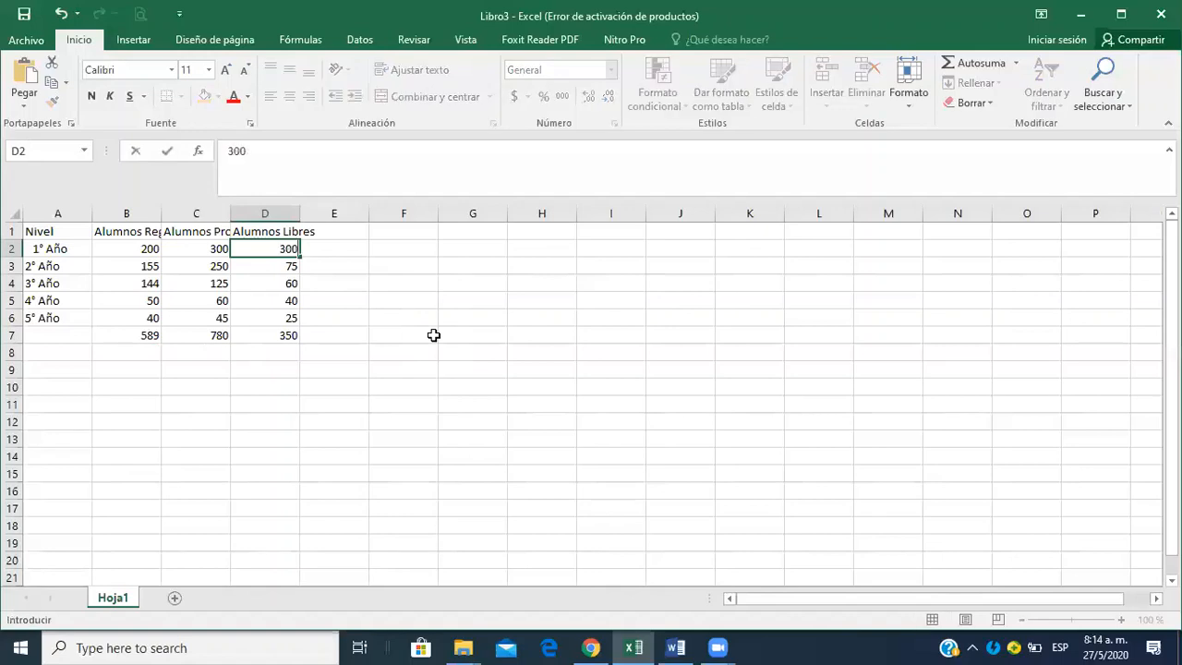
pyautogui.press('Return')
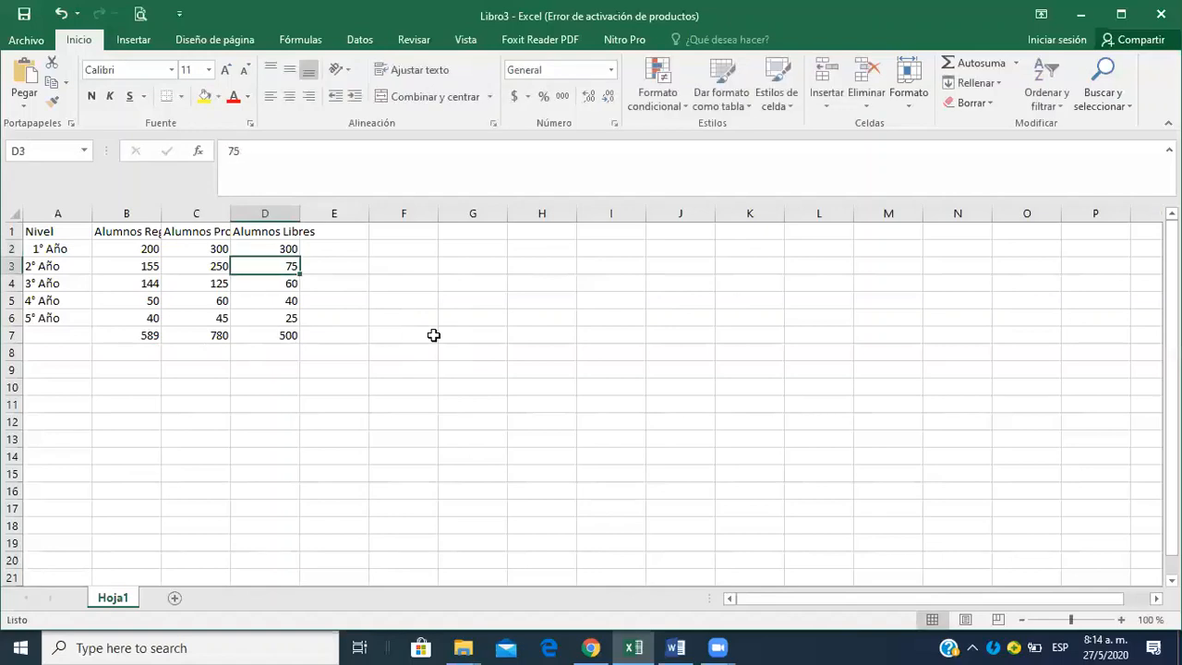
pyautogui.click(287, 335)
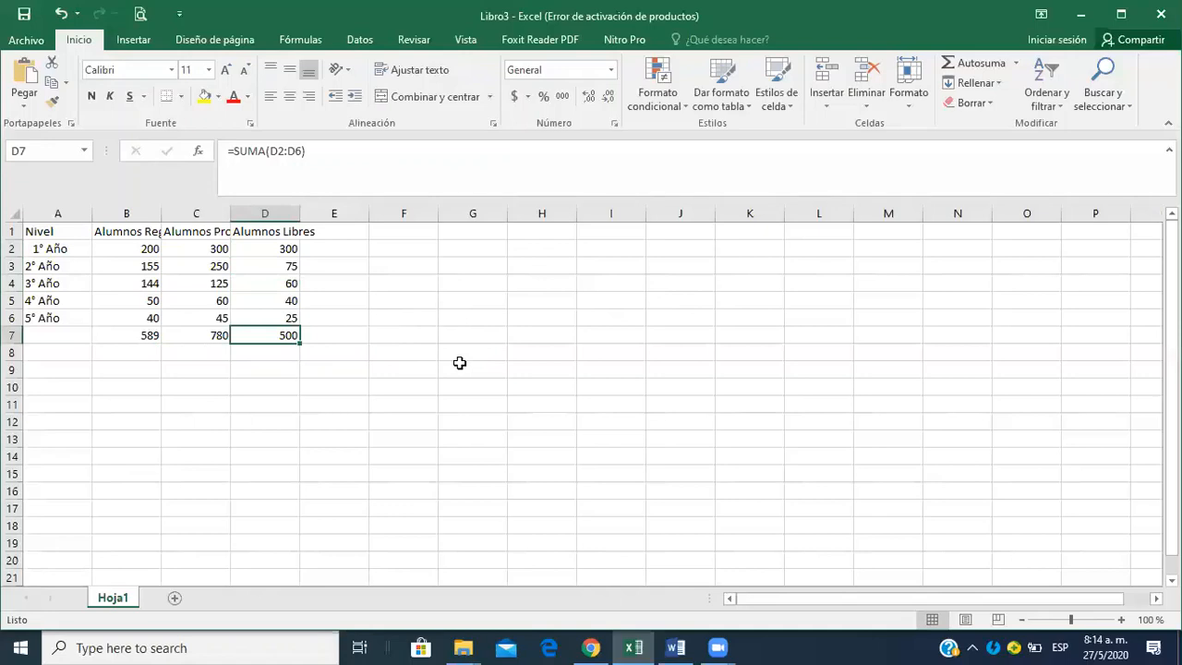
pyautogui.click(60, 14)
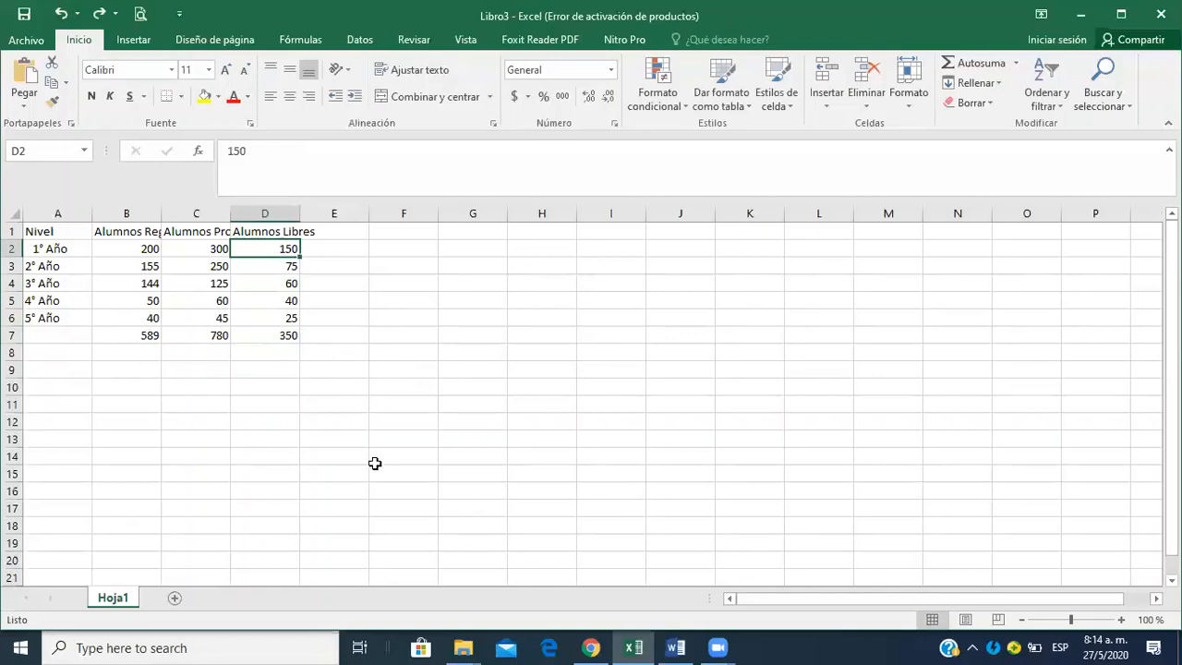
# Clear the total formulas in C7 and D7.
pyautogui.click(222, 332)
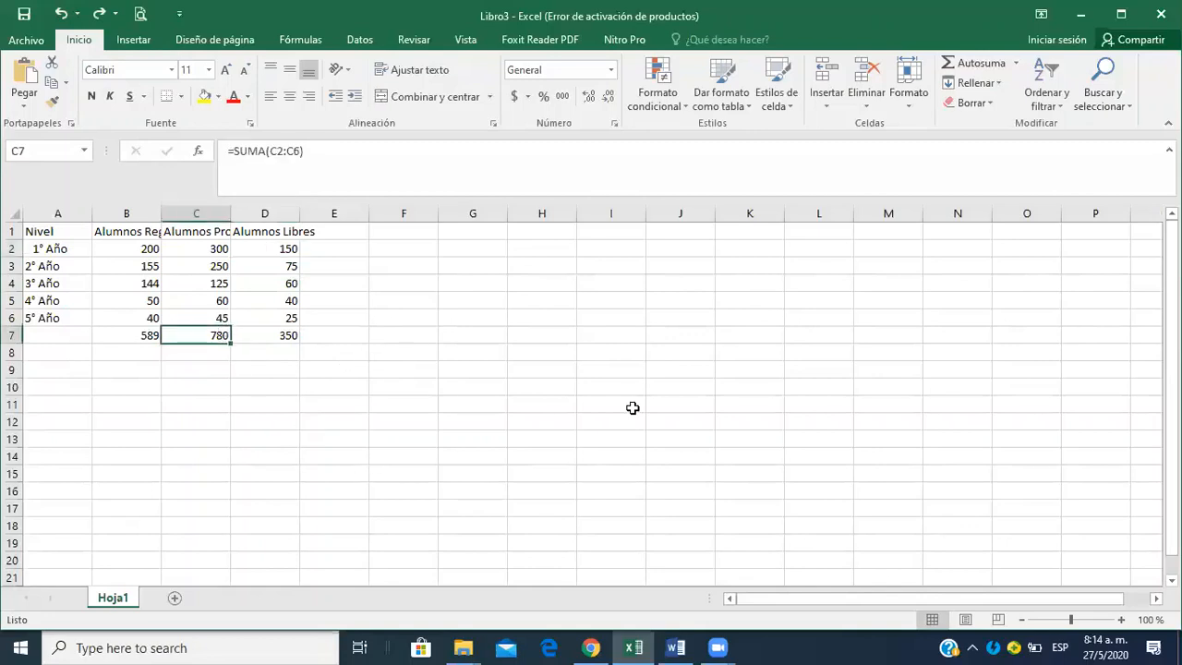
pyautogui.hotkey('shift', 'Right')
pyautogui.press('Delete')
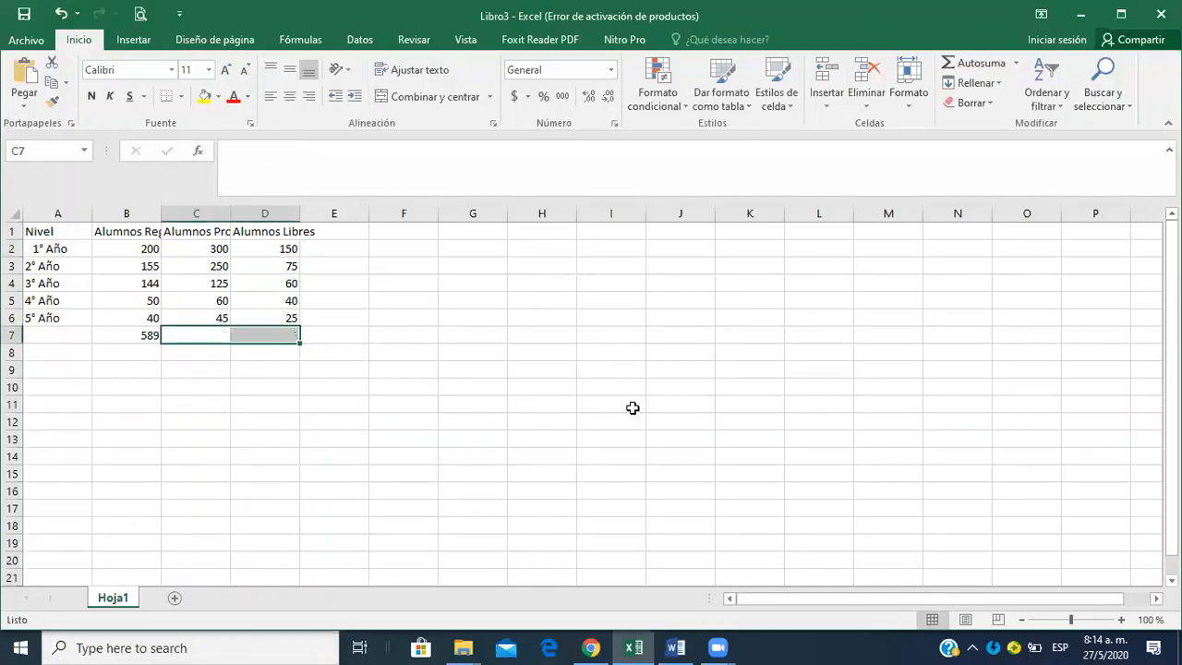
pyautogui.click(434, 502)
# Refill the B7 sum formula across C7:D7 and check the copied formulas in both cells.
pyautogui.click(143, 337)
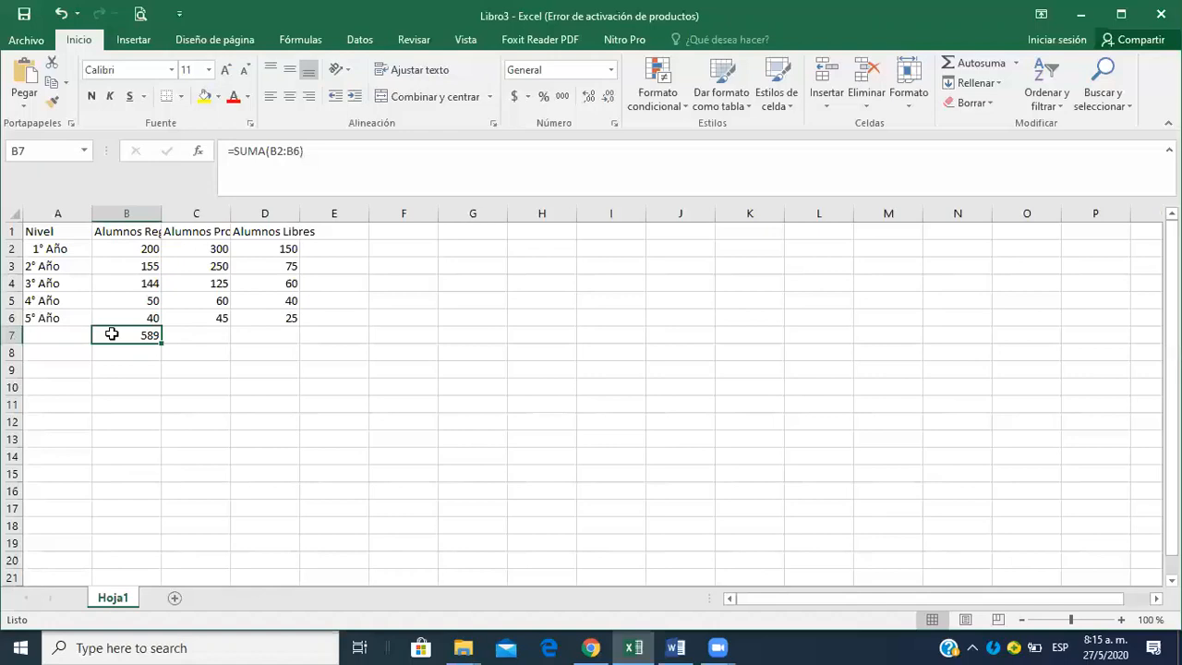
pyautogui.moveTo(166, 332); pyautogui.dragTo(329, 333)
pyautogui.click(300, 348)
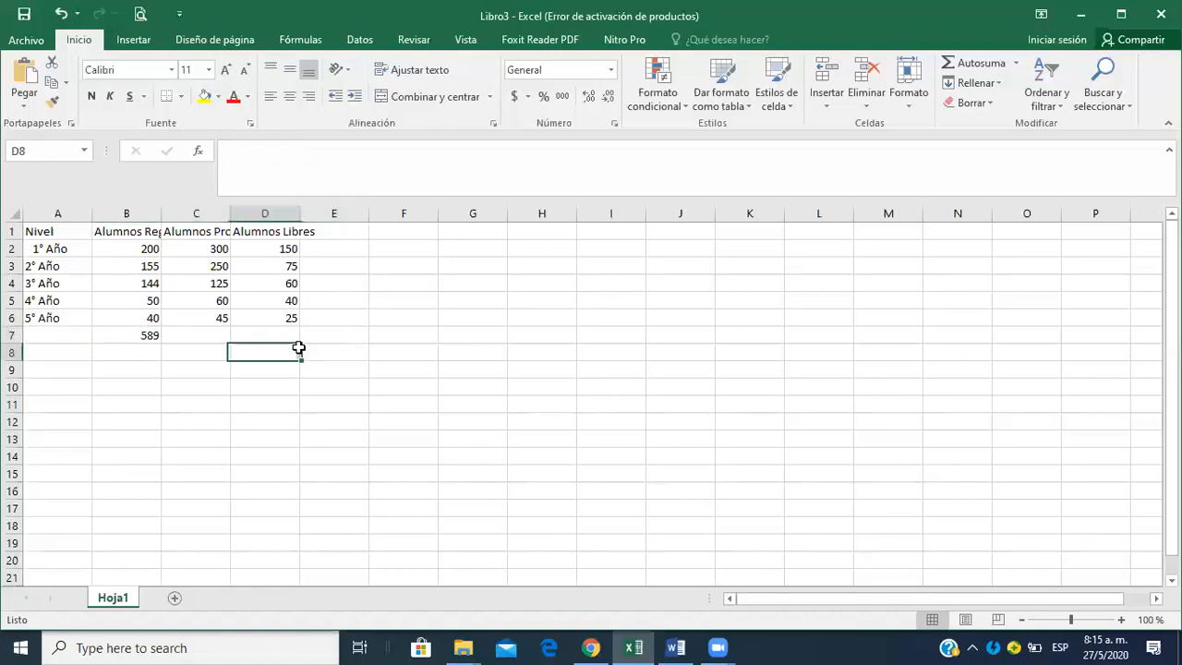
pyautogui.click(118, 336)
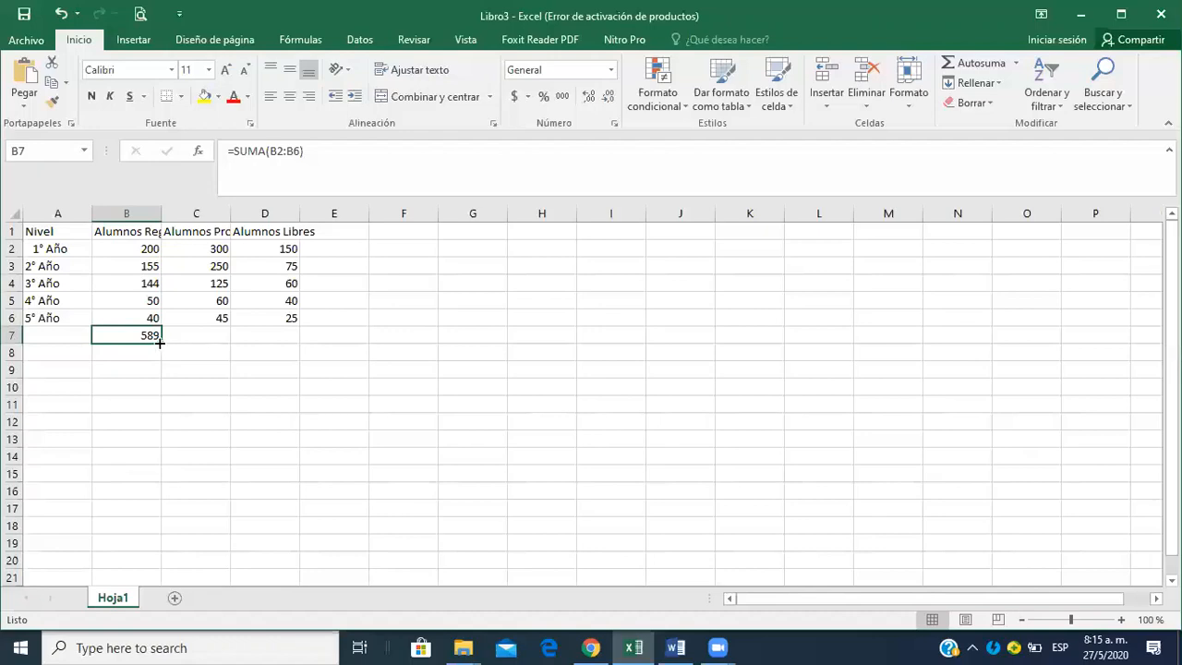
pyautogui.moveTo(159, 342); pyautogui.dragTo(277, 342)
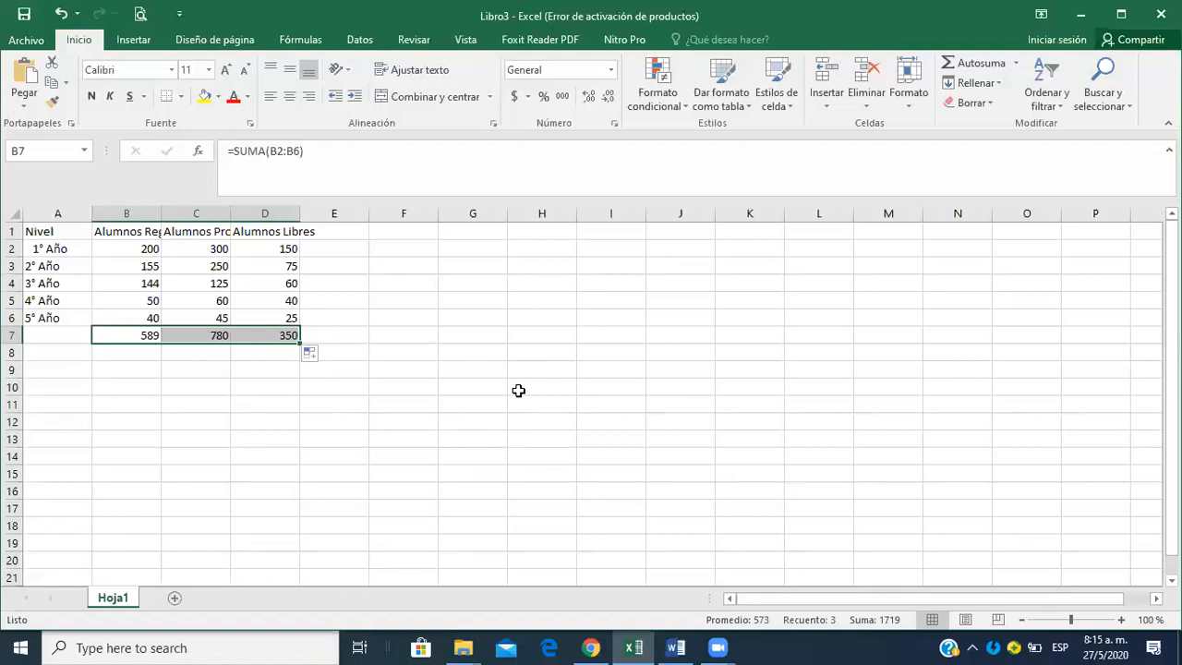
pyautogui.click(458, 493)
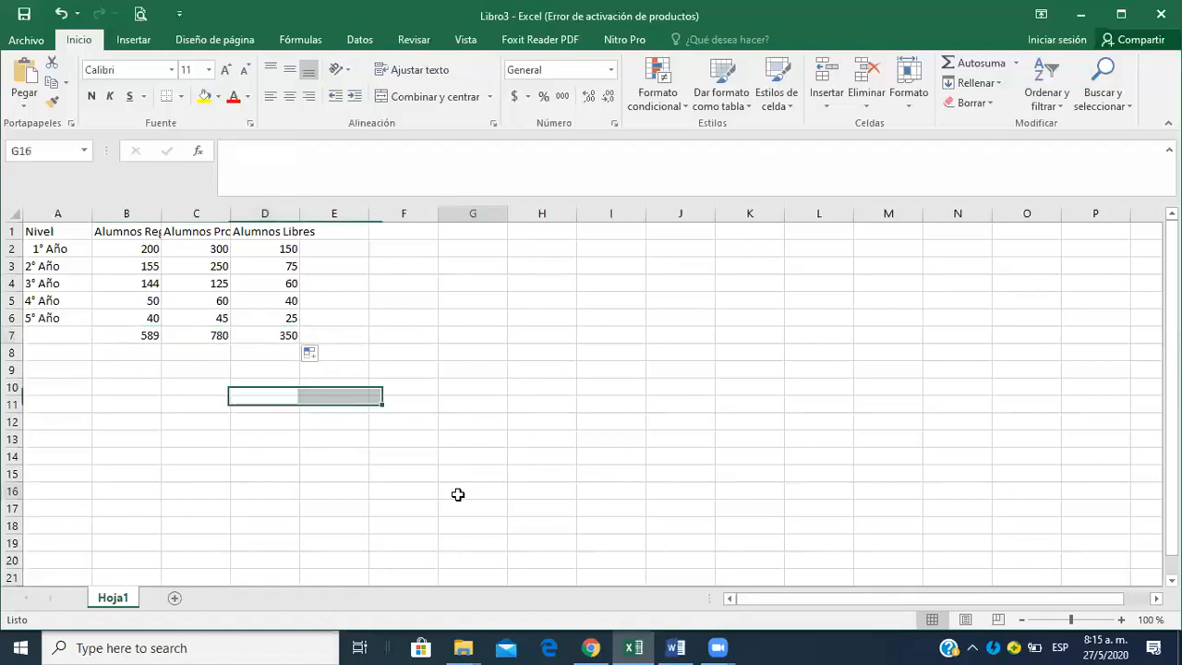
pyautogui.click(211, 337)
pyautogui.click(260, 338)
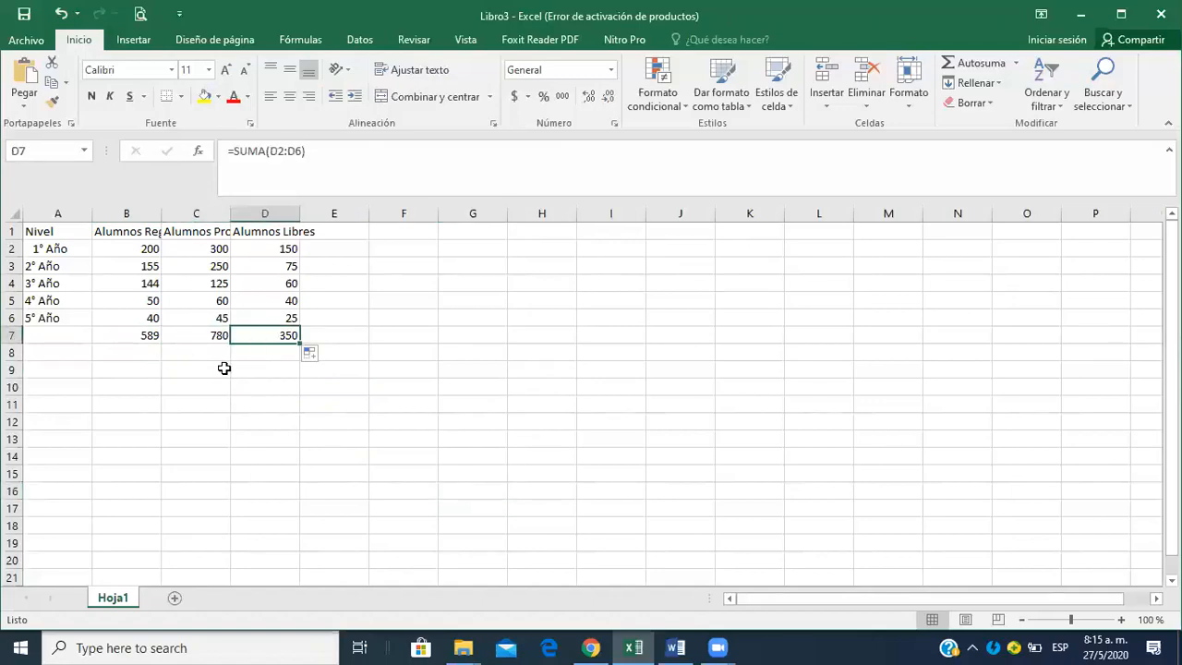
# Calculate the Alumnos Regulares average in B8 with PROMEDIO over B2:B6, excluding the total row, and check its formula.
pyautogui.hotkey('alt', 'Tab')
pyautogui.hotkey('alt', 'Tab')
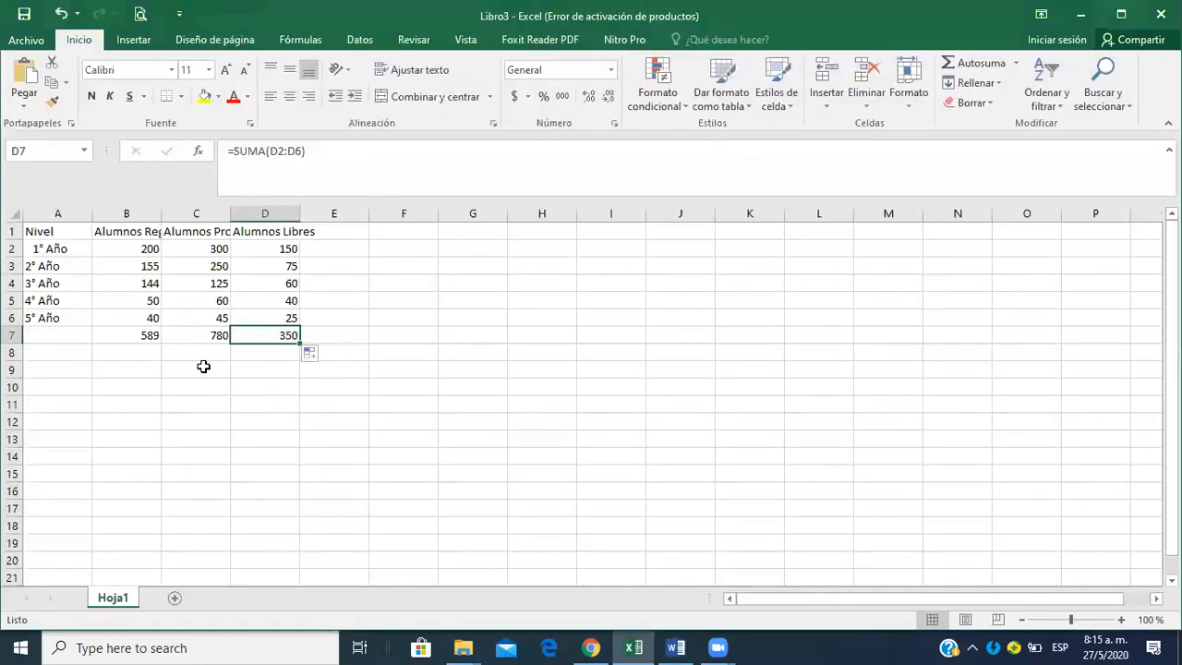
pyautogui.click(143, 352)
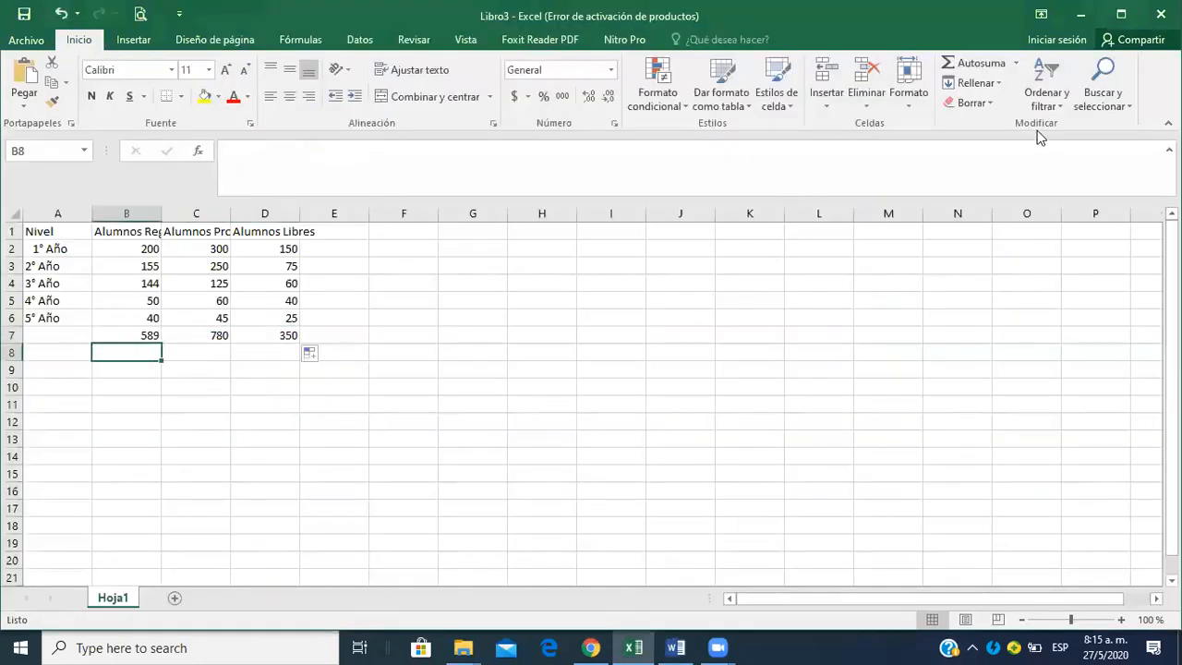
pyautogui.click(1016, 64)
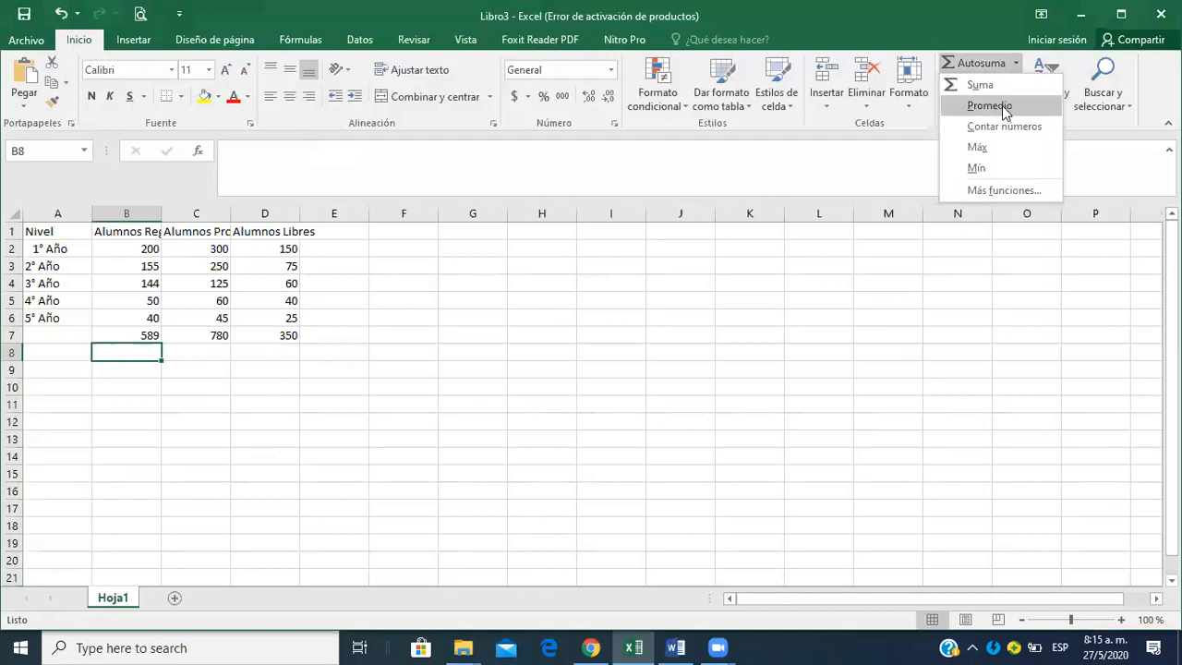
pyautogui.click(1002, 105)
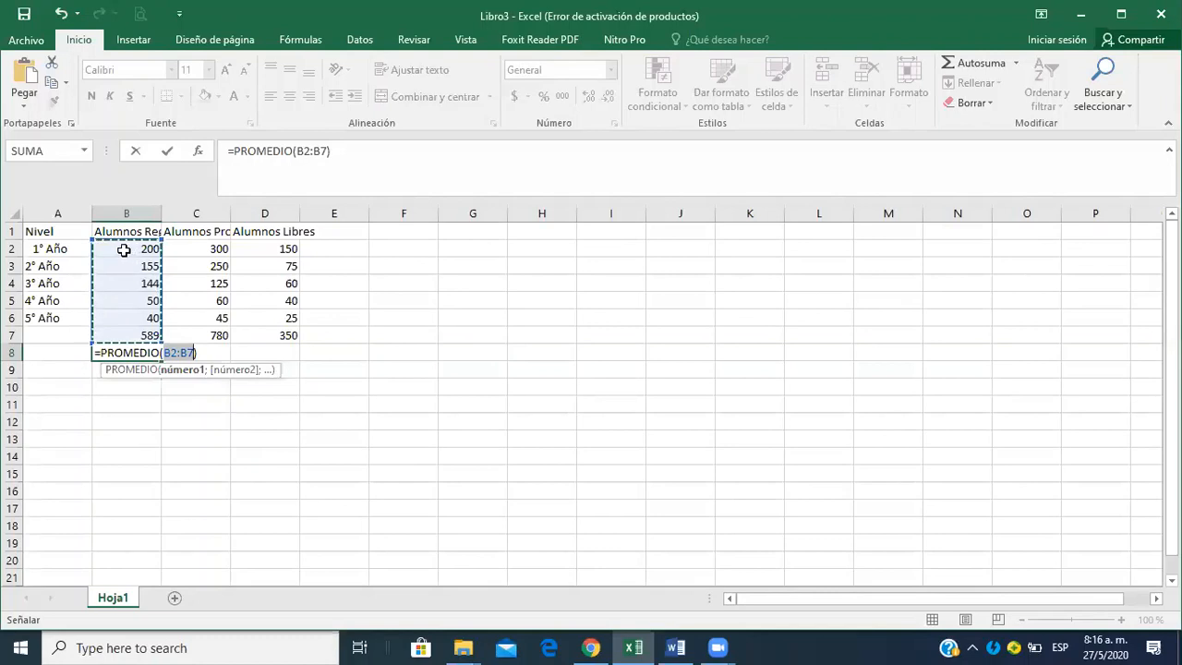
pyautogui.moveTo(123, 250); pyautogui.dragTo(126, 267)
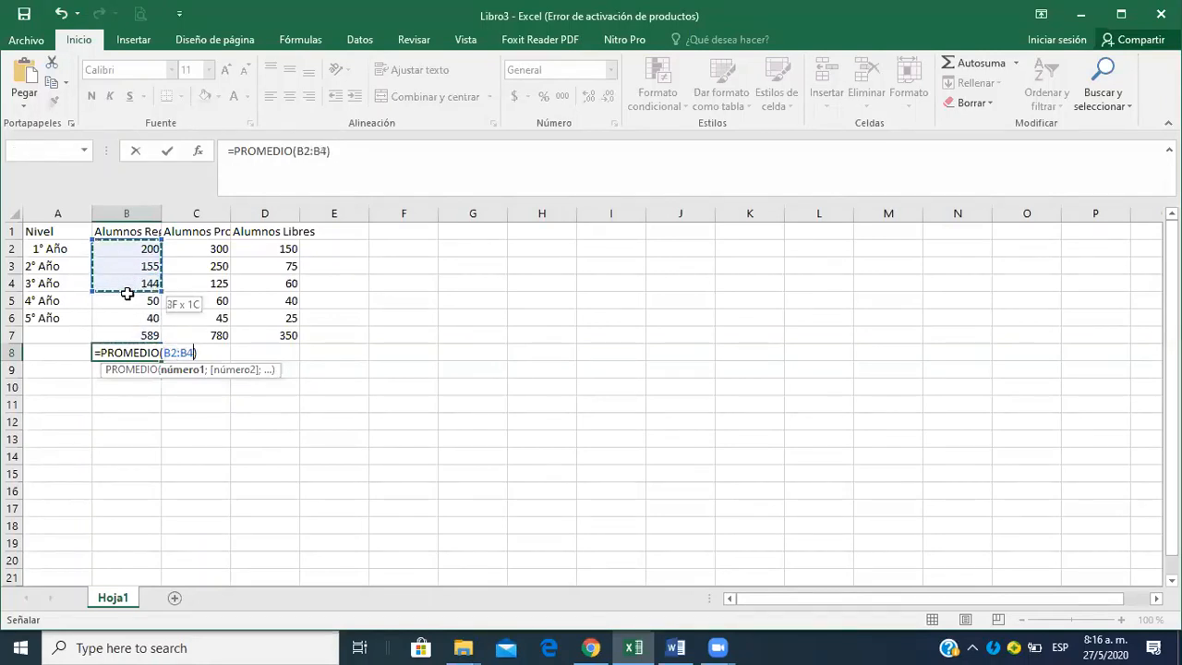
pyautogui.moveTo(127, 311); pyautogui.dragTo(127, 311)
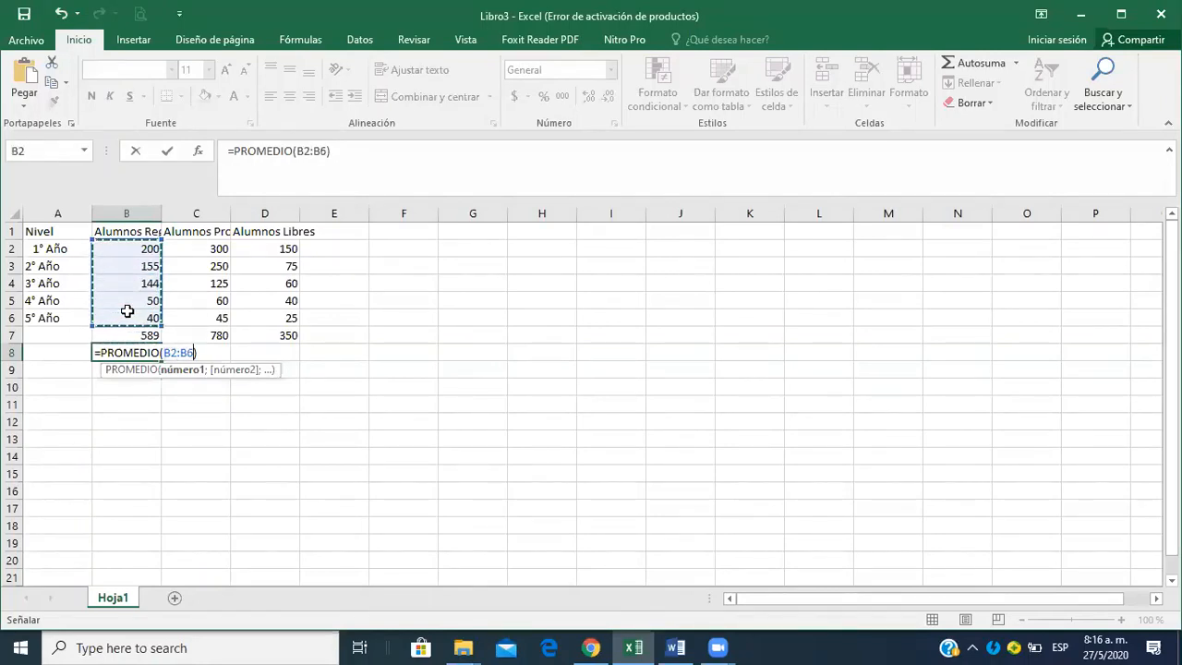
pyautogui.press('Return')
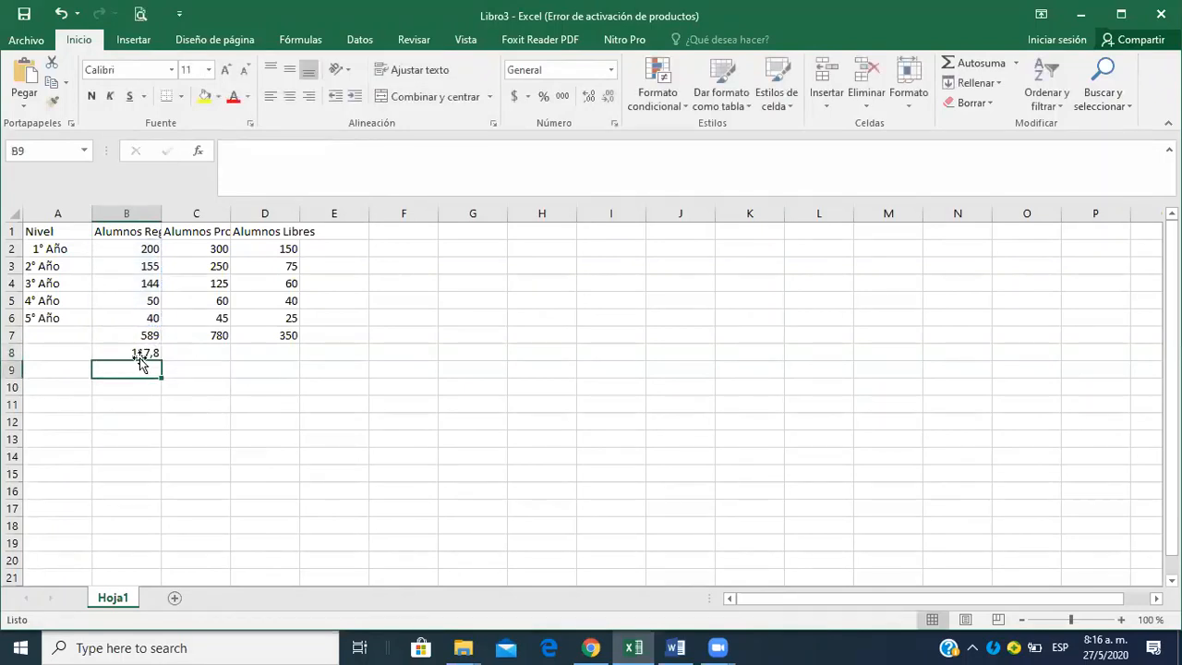
pyautogui.click(138, 356)
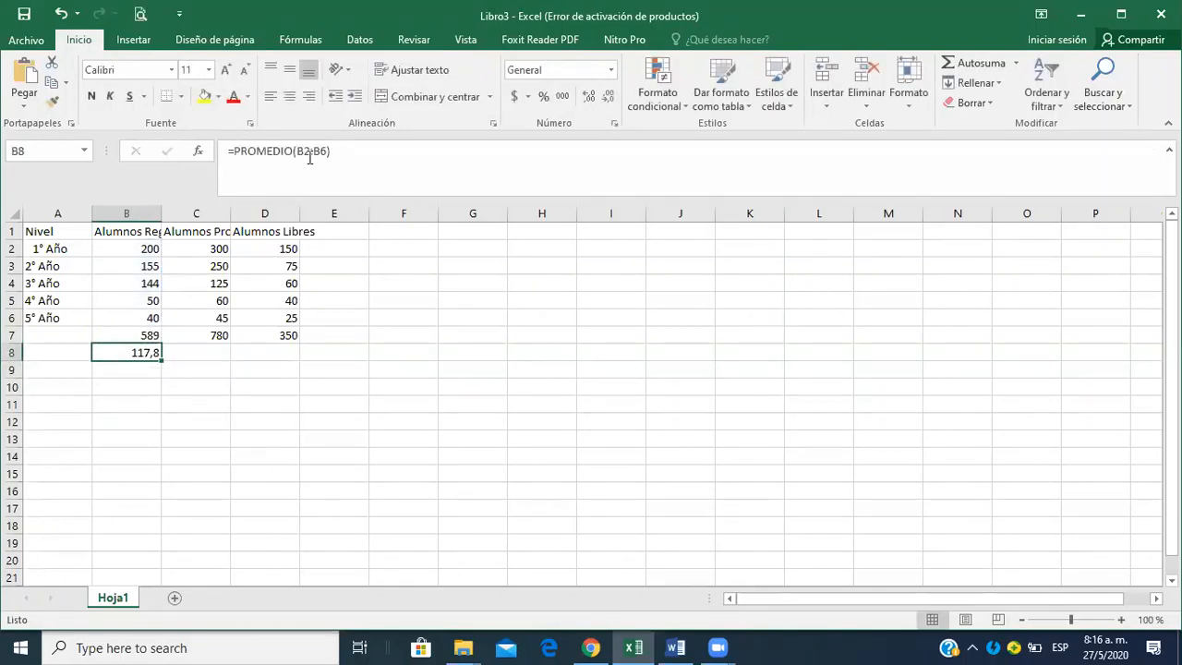
pyautogui.click(213, 352)
pyautogui.click(1015, 63)
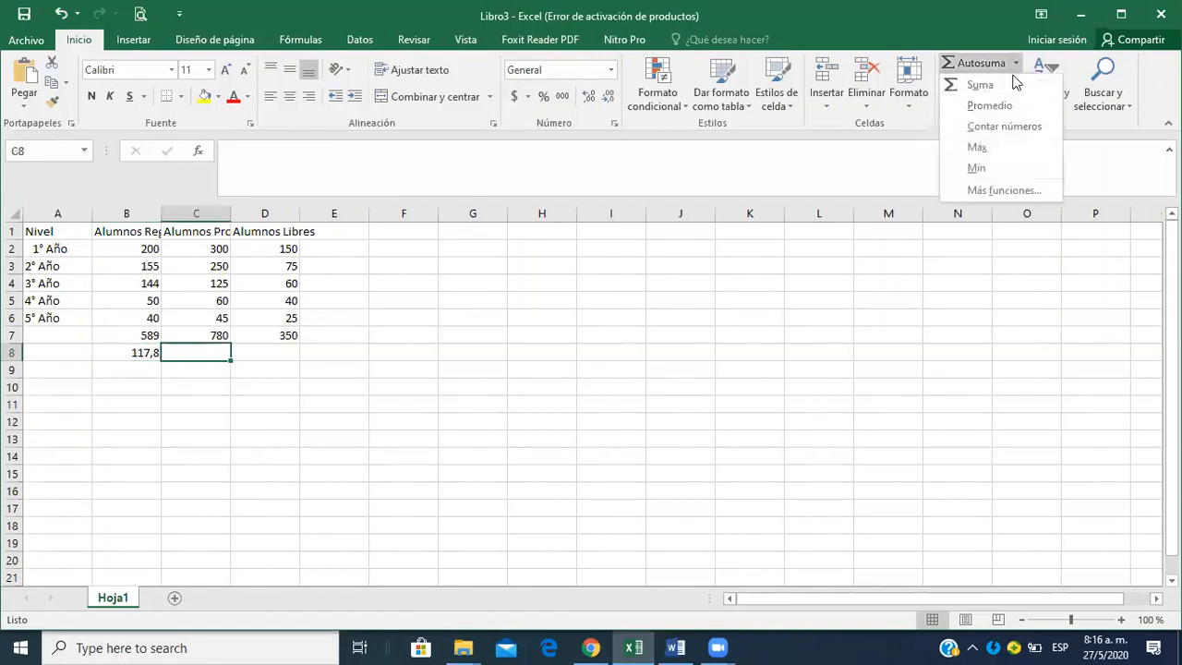
pyautogui.click(992, 105)
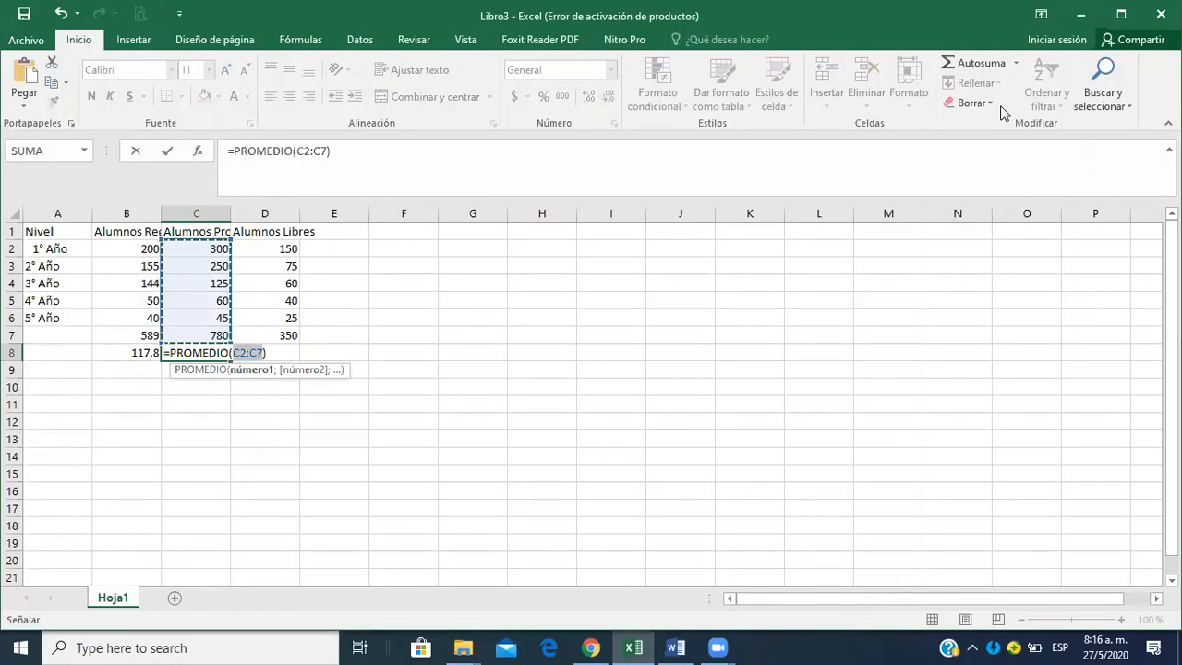
pyautogui.press('Escape')
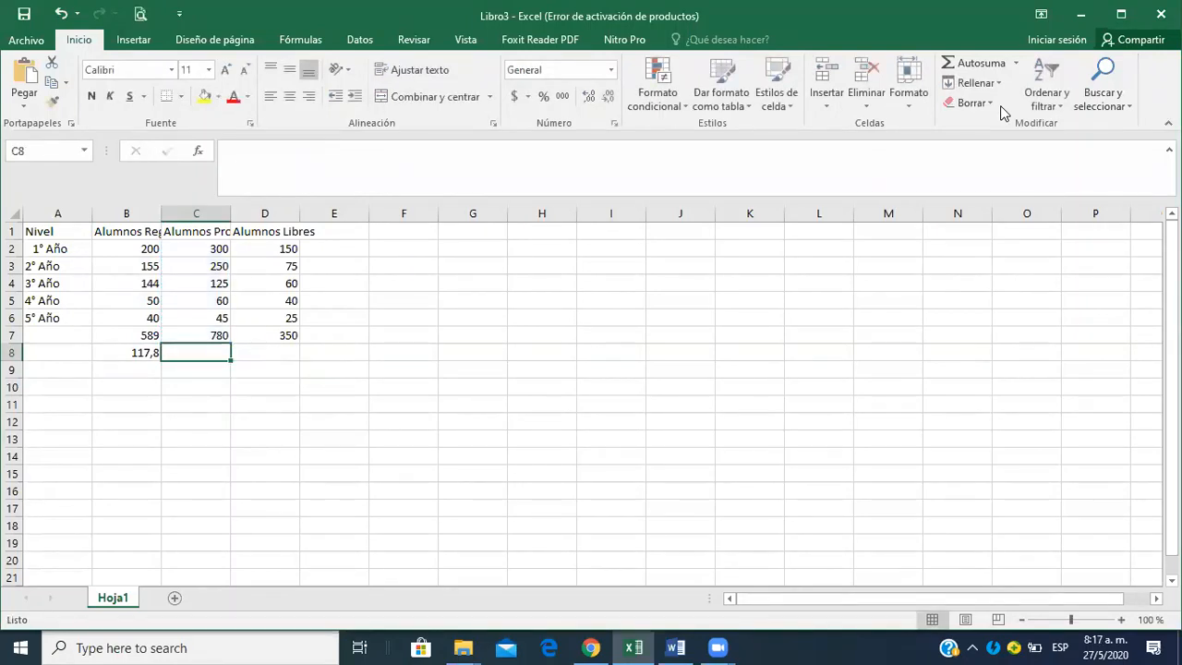
# Fill the average formula from B8 across to D8 for the Promocionados and Libres columns.
pyautogui.click(214, 334)
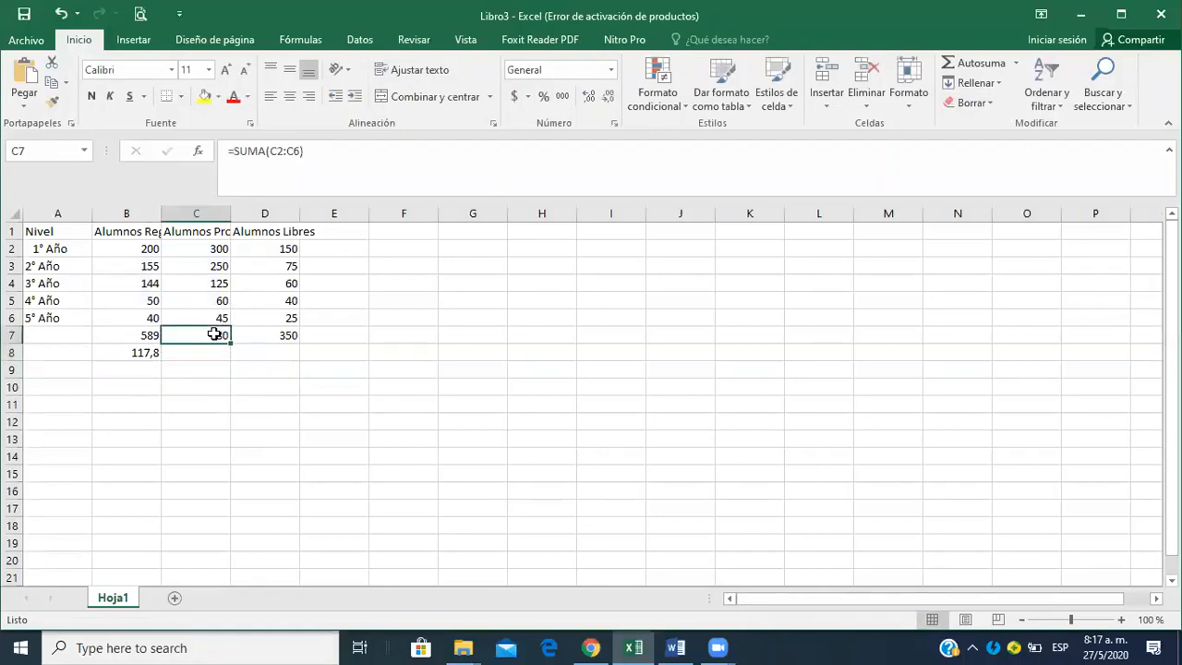
pyautogui.click(146, 356)
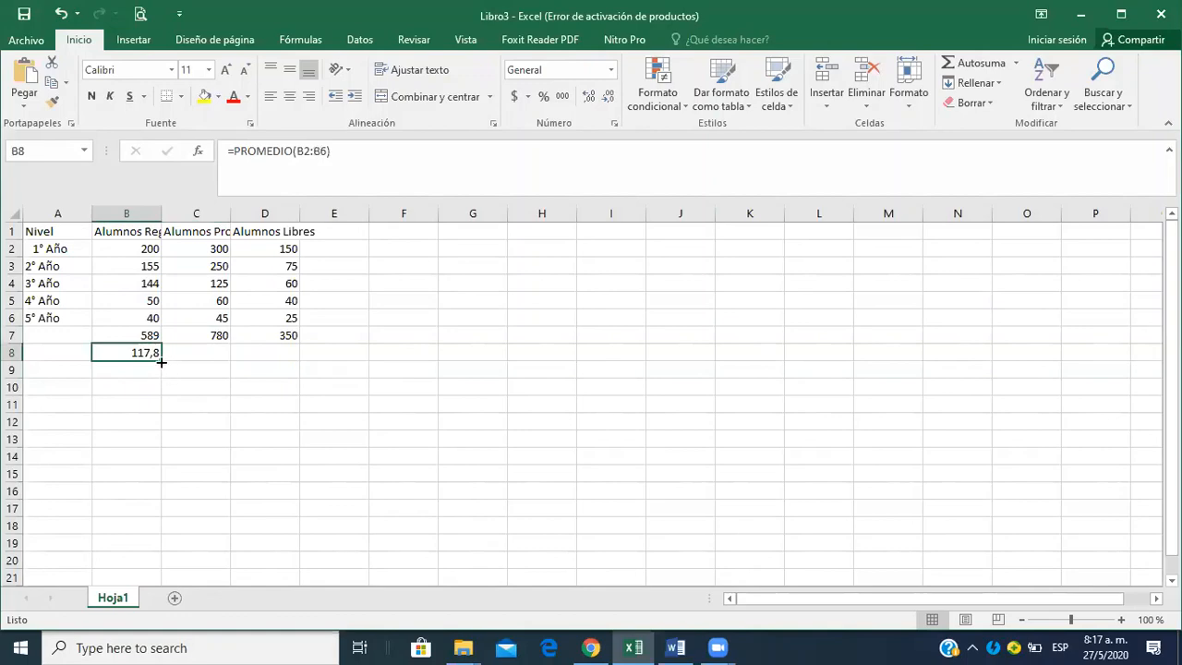
pyautogui.moveTo(162, 360); pyautogui.dragTo(295, 360)
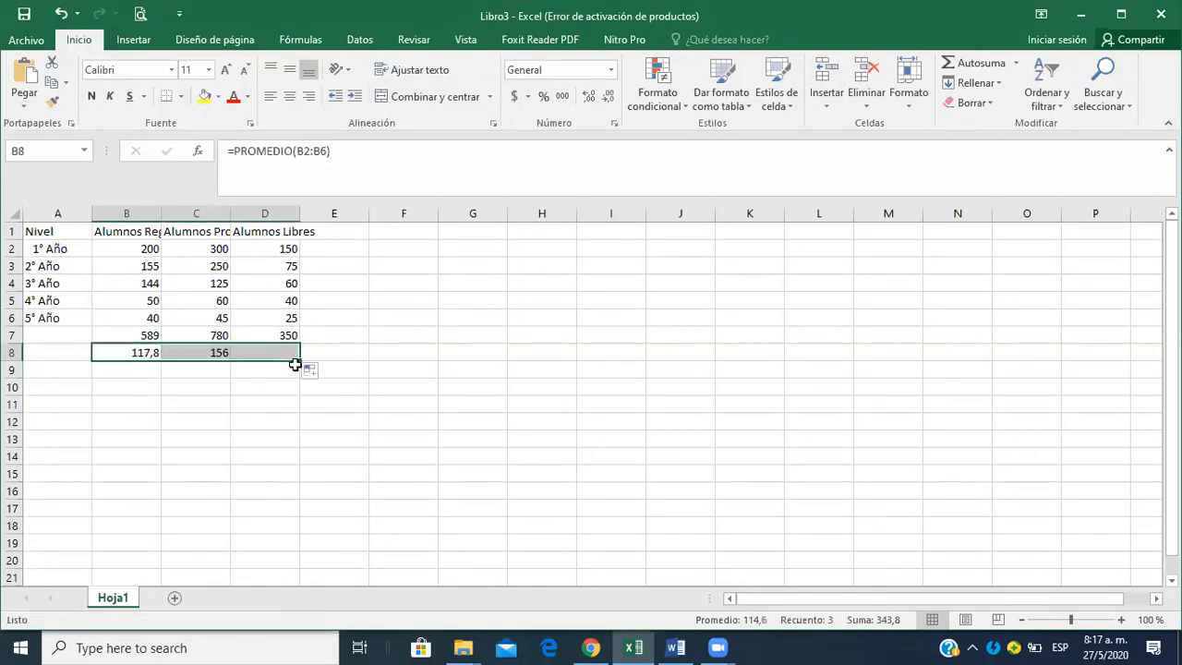
# Calculate the Alumnos Regulares maximum in B9 with MAX over B2:B6, excluding the total and average rows.
pyautogui.click(147, 374)
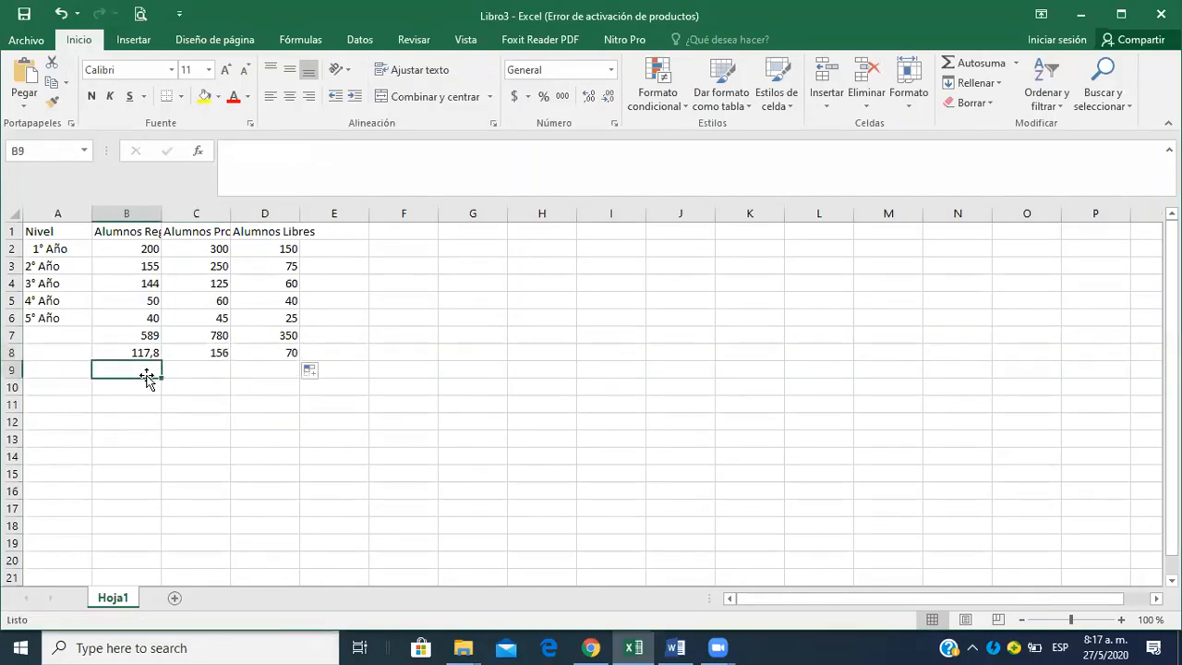
pyautogui.hotkey('alt', 'Tab')
pyautogui.hotkey('alt', 'Tab')
pyautogui.click(1015, 63)
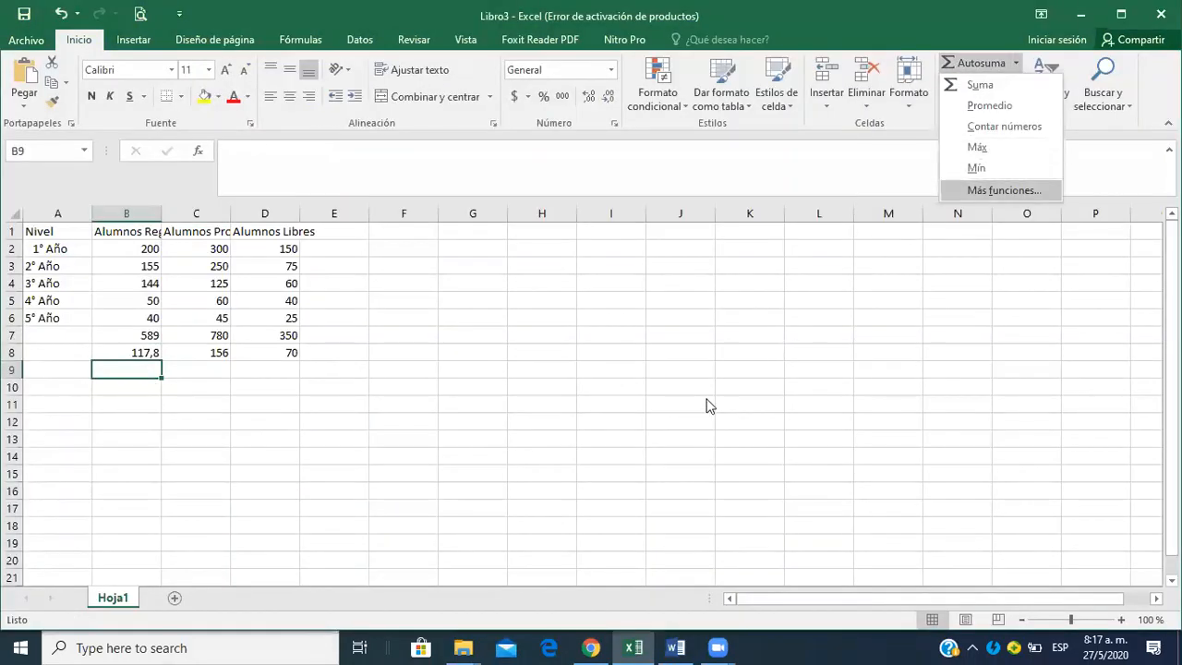
pyautogui.click(126, 368)
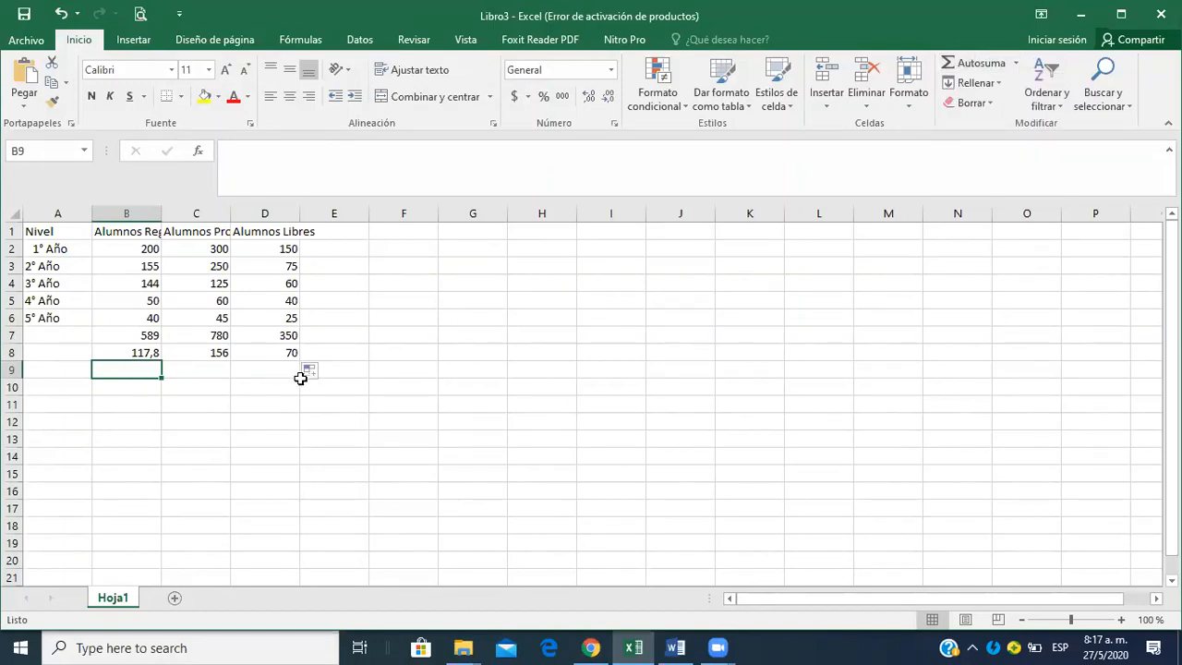
pyautogui.click(1015, 64)
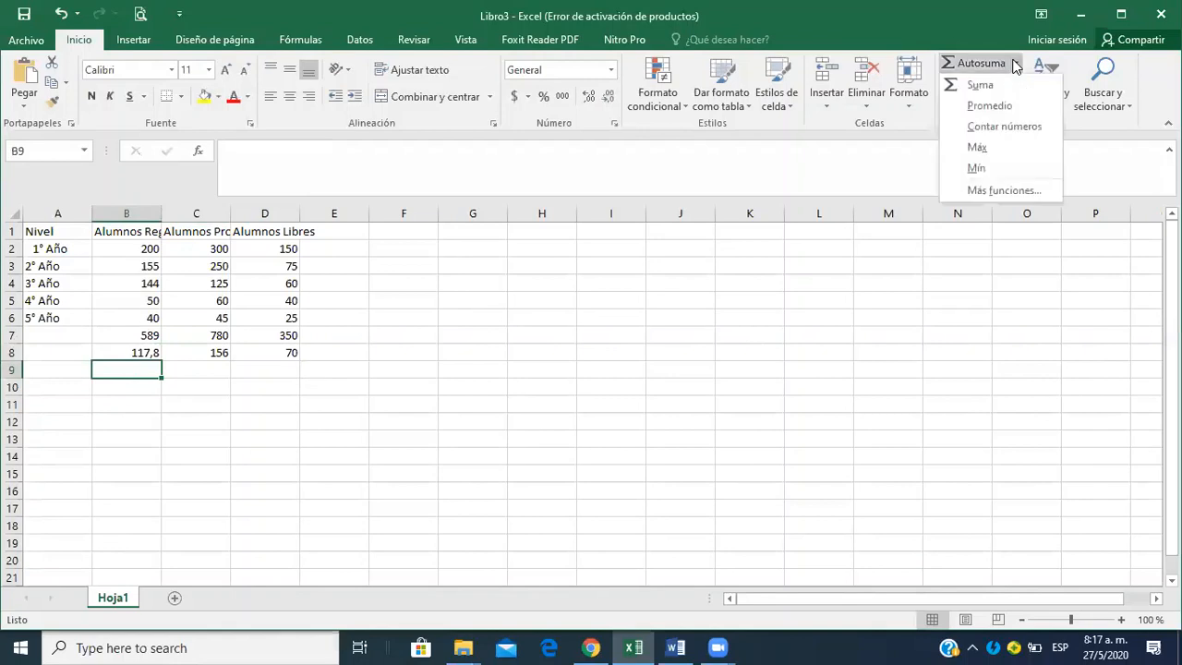
pyautogui.click(979, 148)
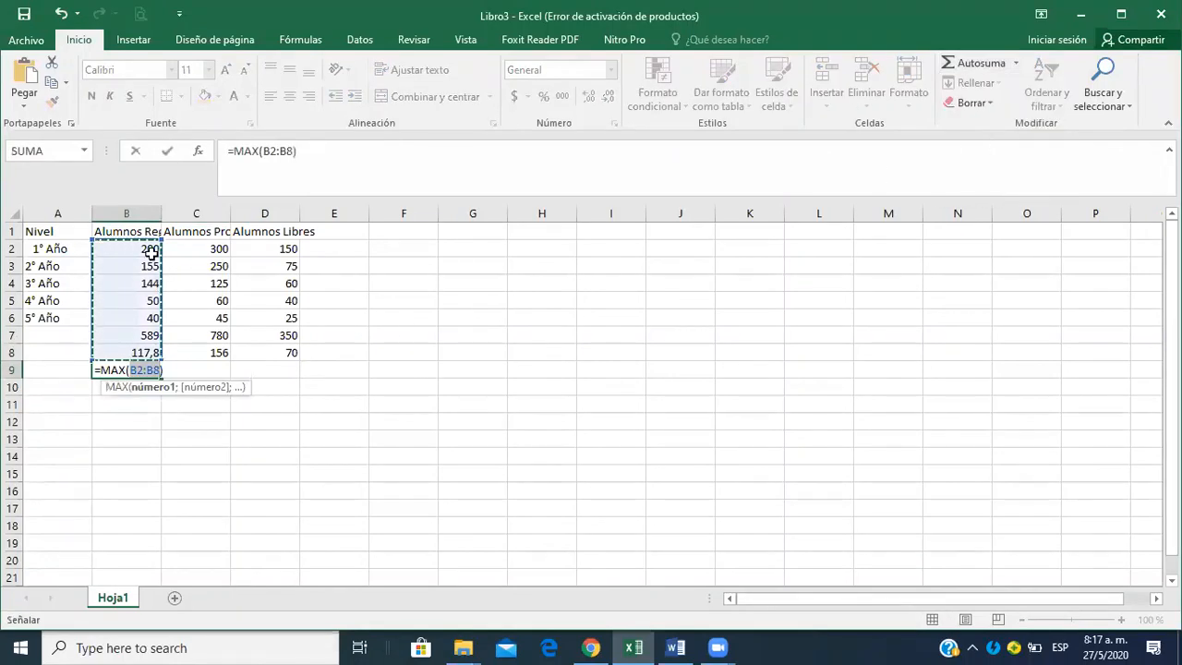
pyautogui.moveTo(143, 248); pyautogui.dragTo(139, 316)
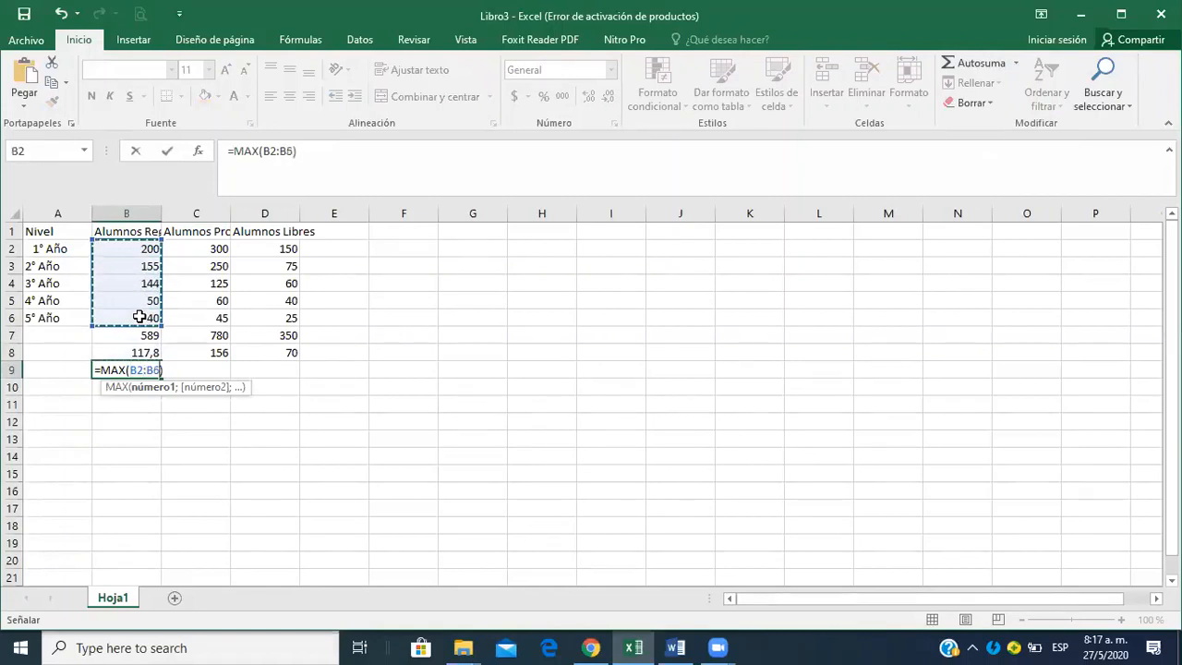
pyautogui.press('Return')
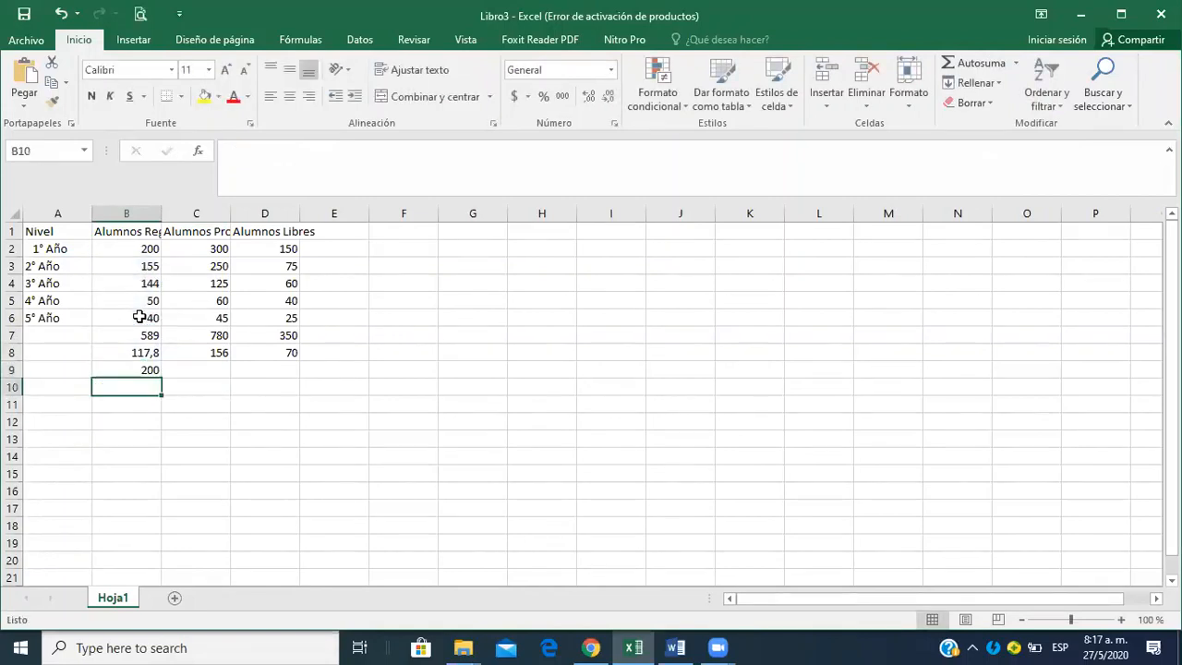
# Fill the maximum formula from B9 across to D9 for the Promocionados and Libres columns.
pyautogui.click(131, 369)
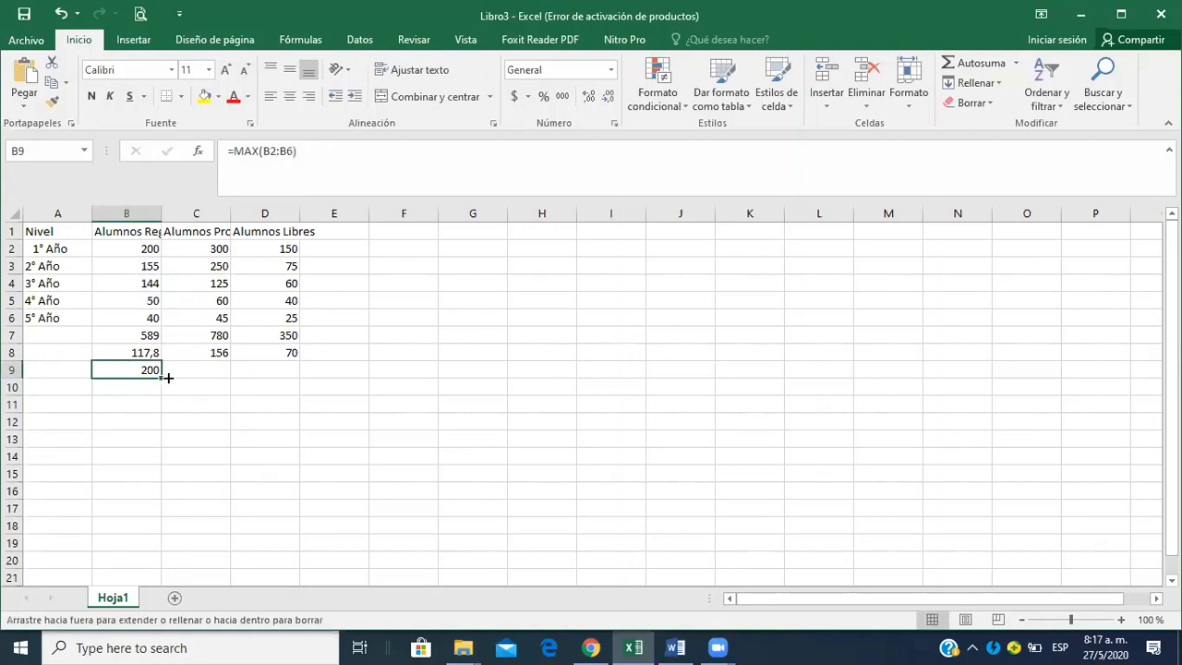
pyautogui.moveTo(167, 378); pyautogui.dragTo(292, 376)
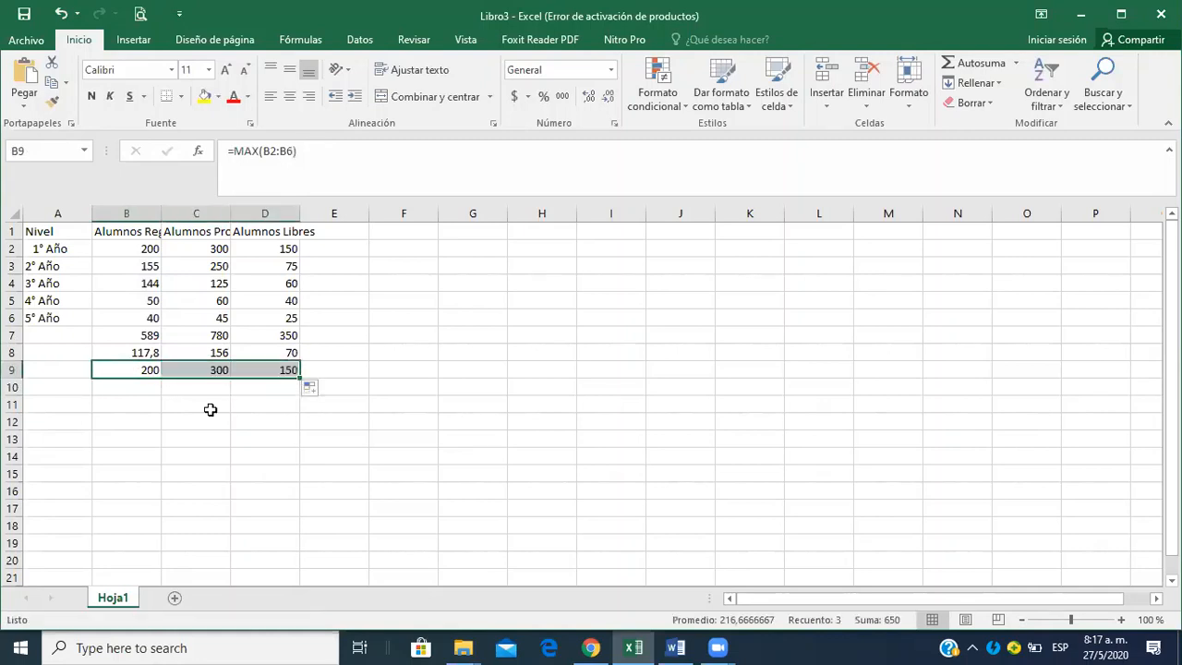
pyautogui.click(134, 389)
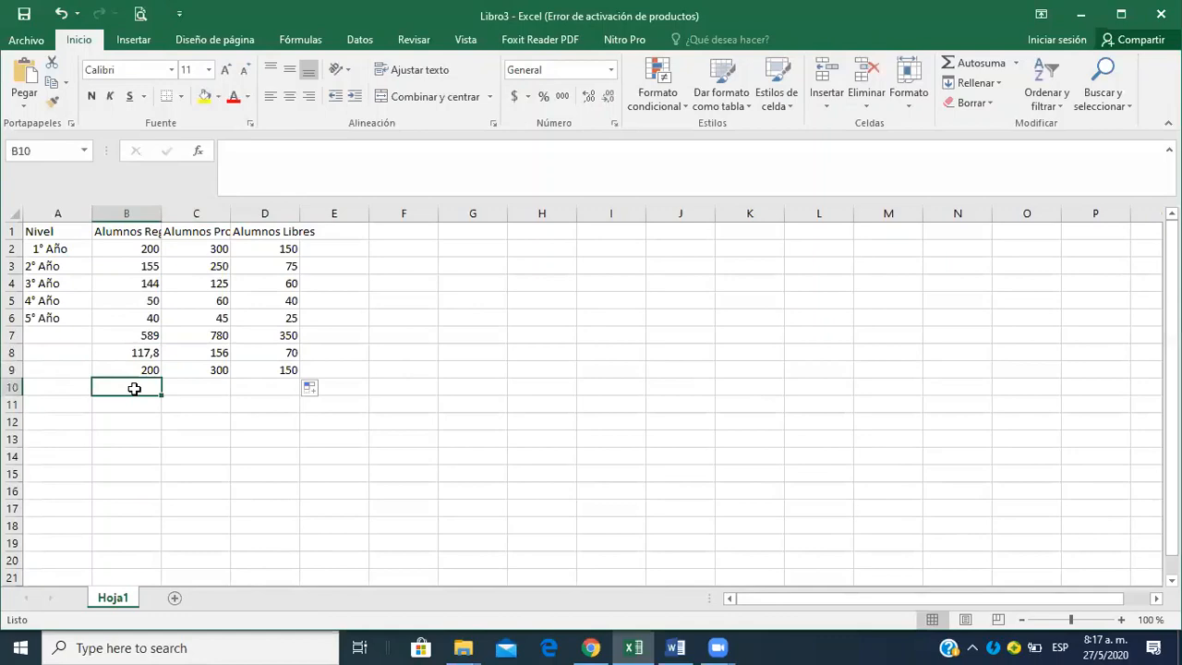
# Review the remaining tasks in the Word assignment, and insert two blank rows above the table's header row in Excel.
pyautogui.hotkey('alt', 'Tab')
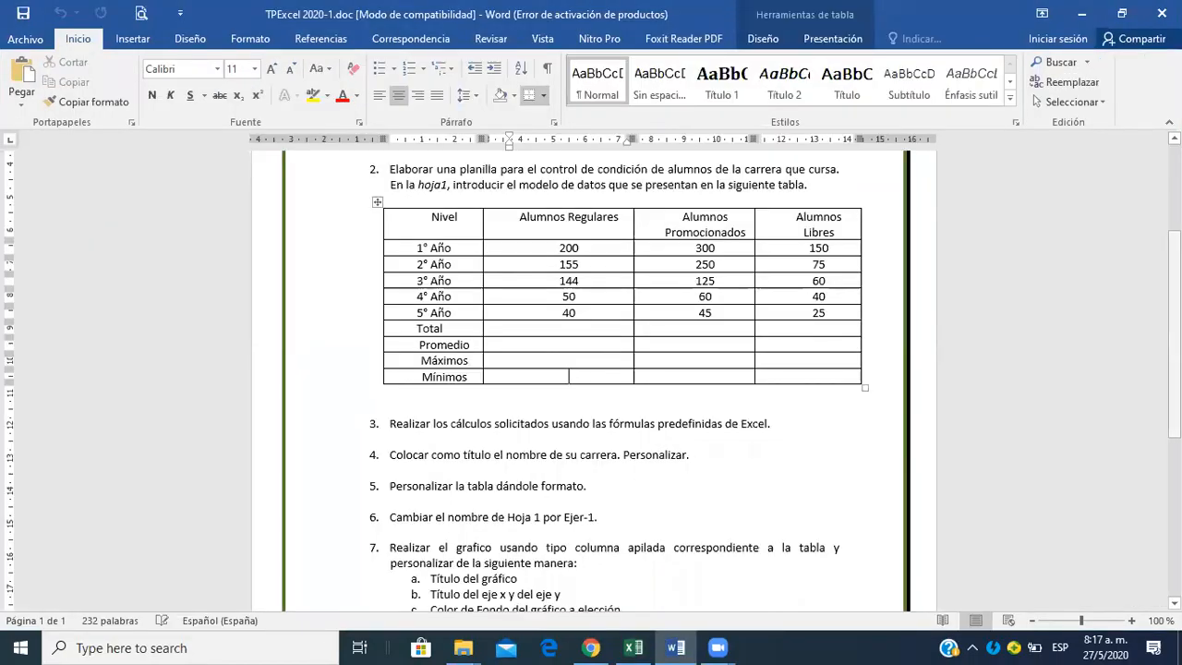
pyautogui.scroll(-2, 593, 384)
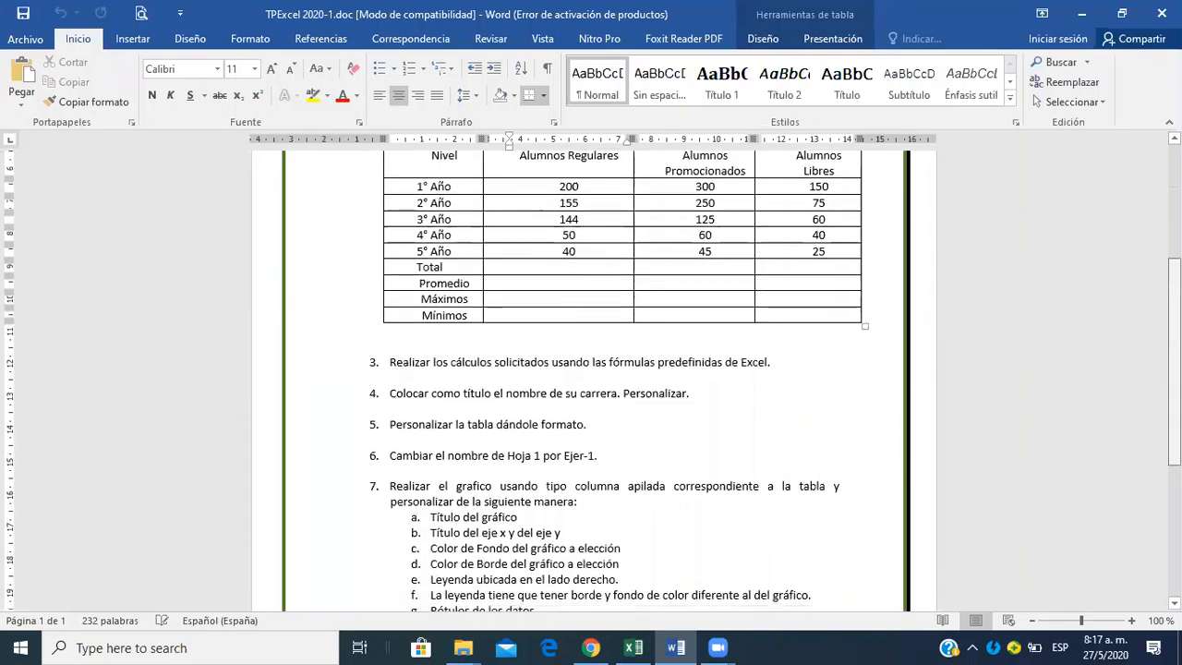
pyautogui.scroll(-1, 592, 383)
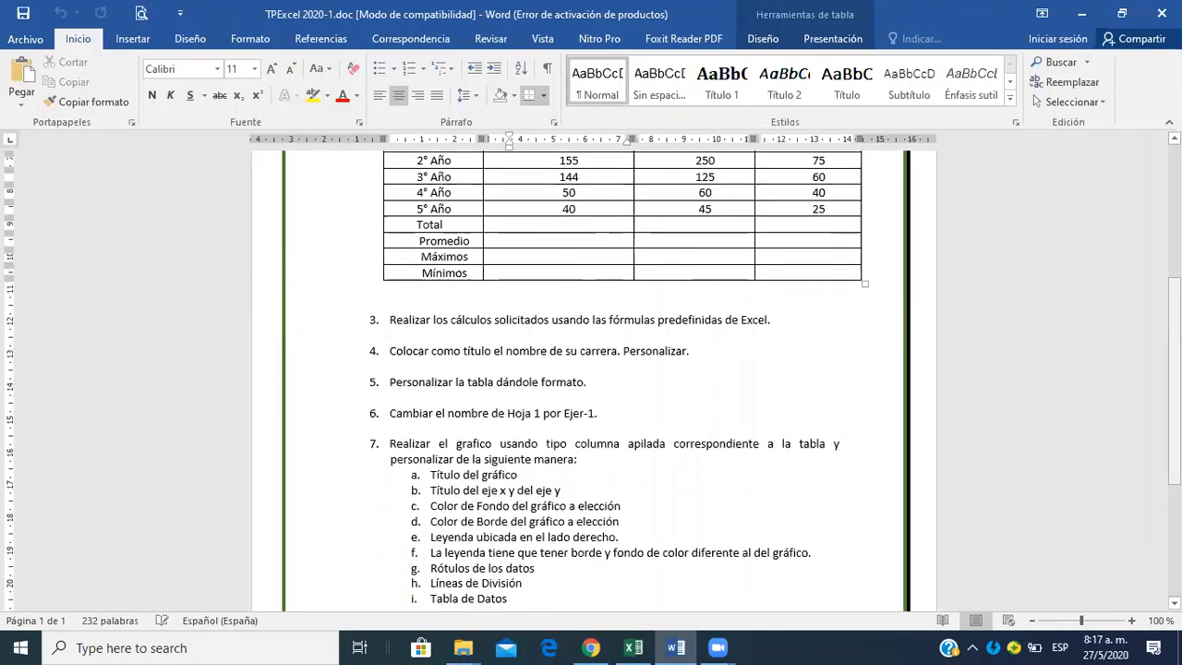
pyautogui.hotkey('alt', 'Tab')
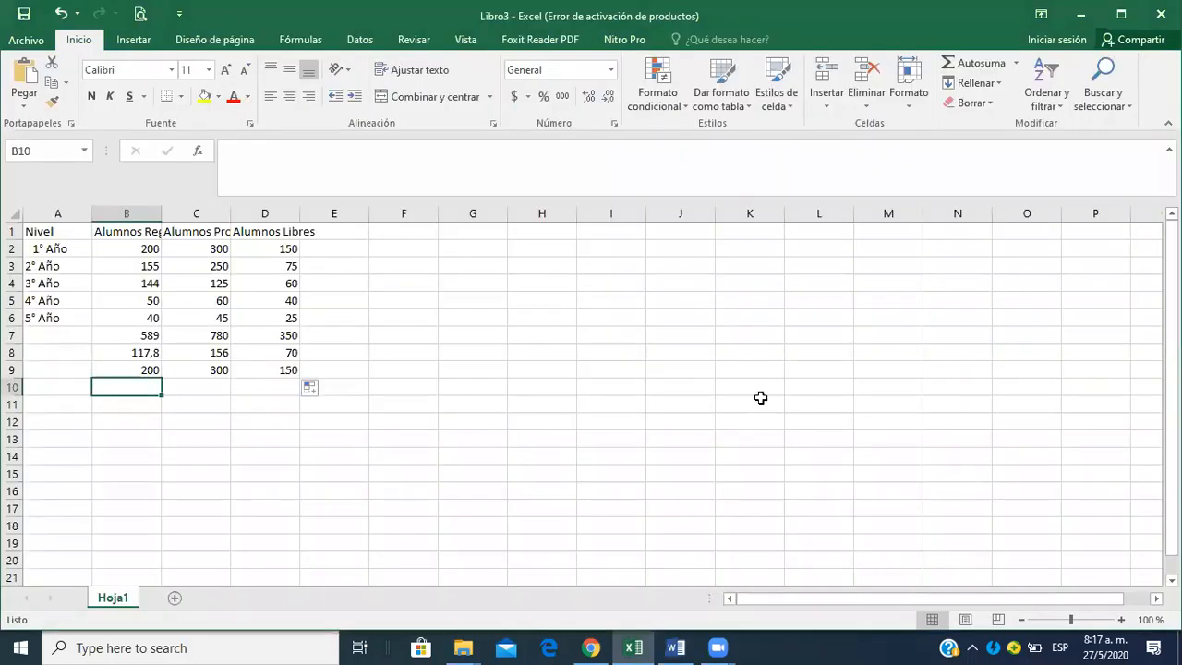
pyautogui.click(12, 232)
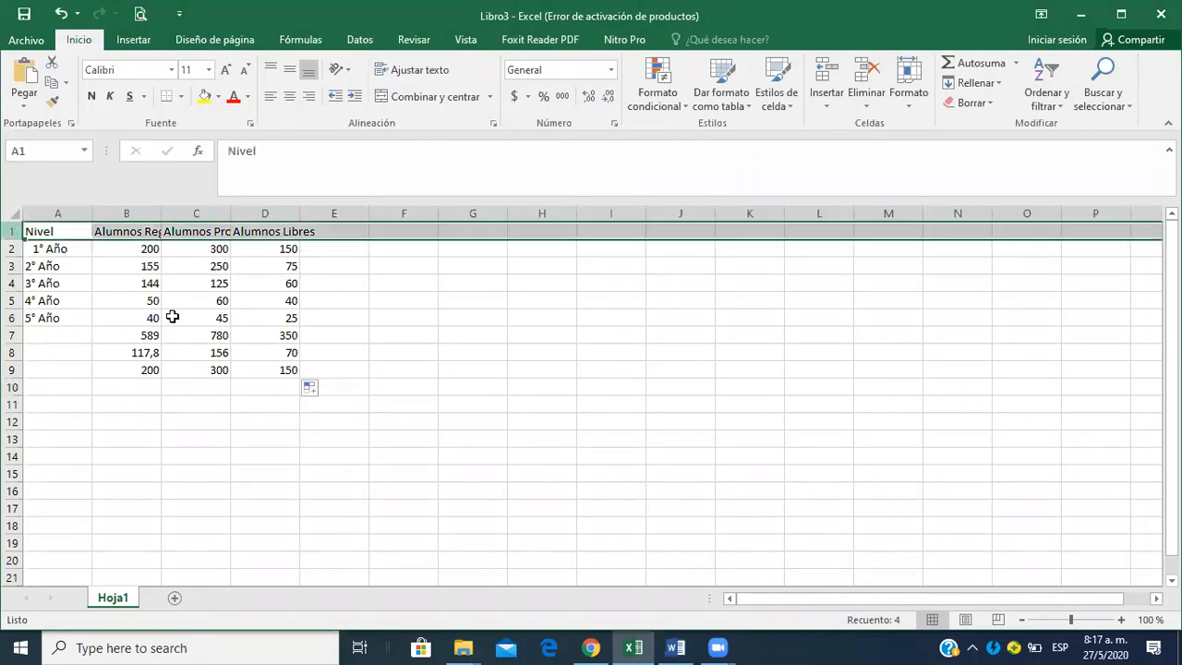
pyautogui.click(484, 351)
pyautogui.rightClick(13, 232)
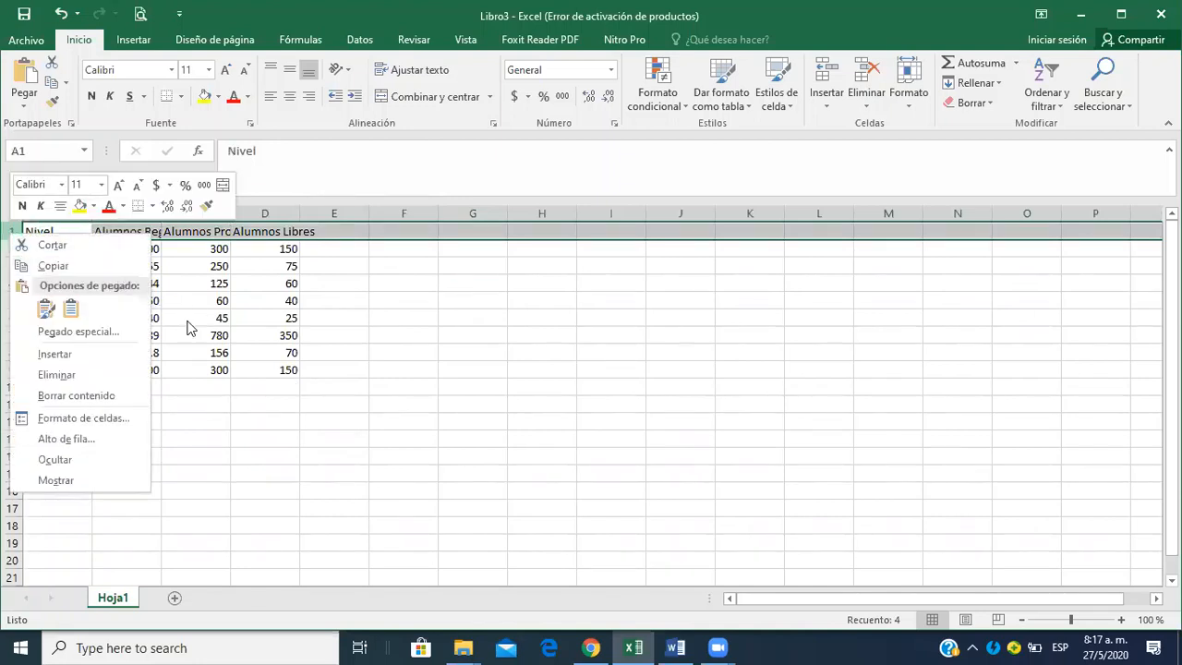
pyautogui.click(55, 355)
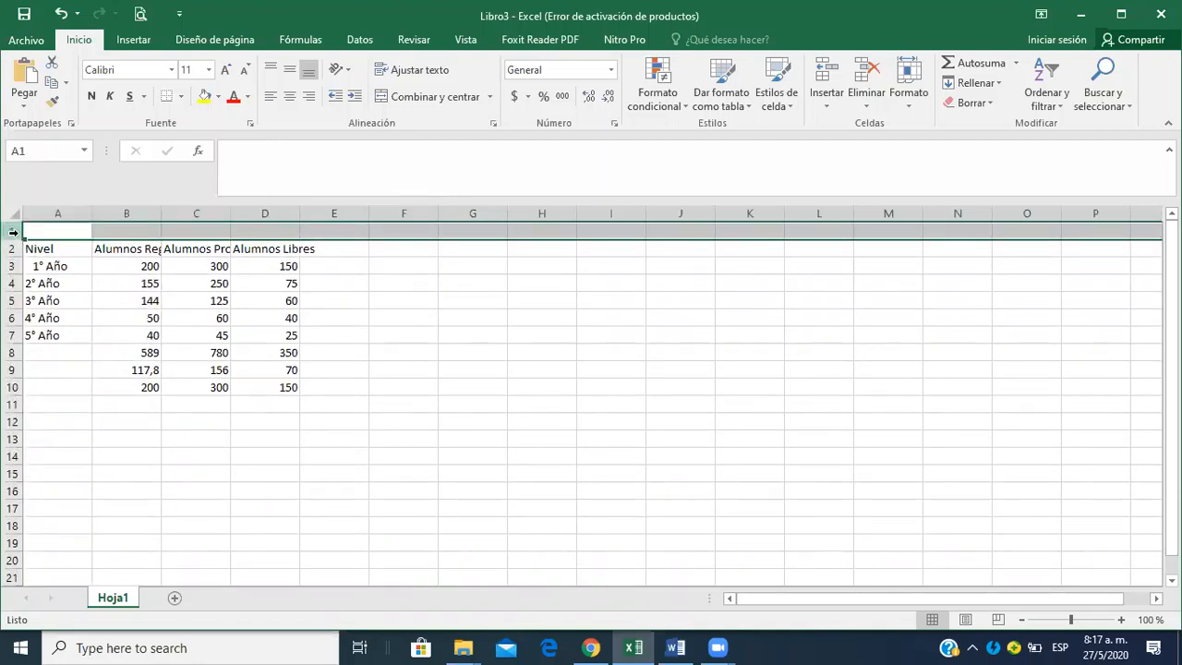
pyautogui.rightClick(17, 235)
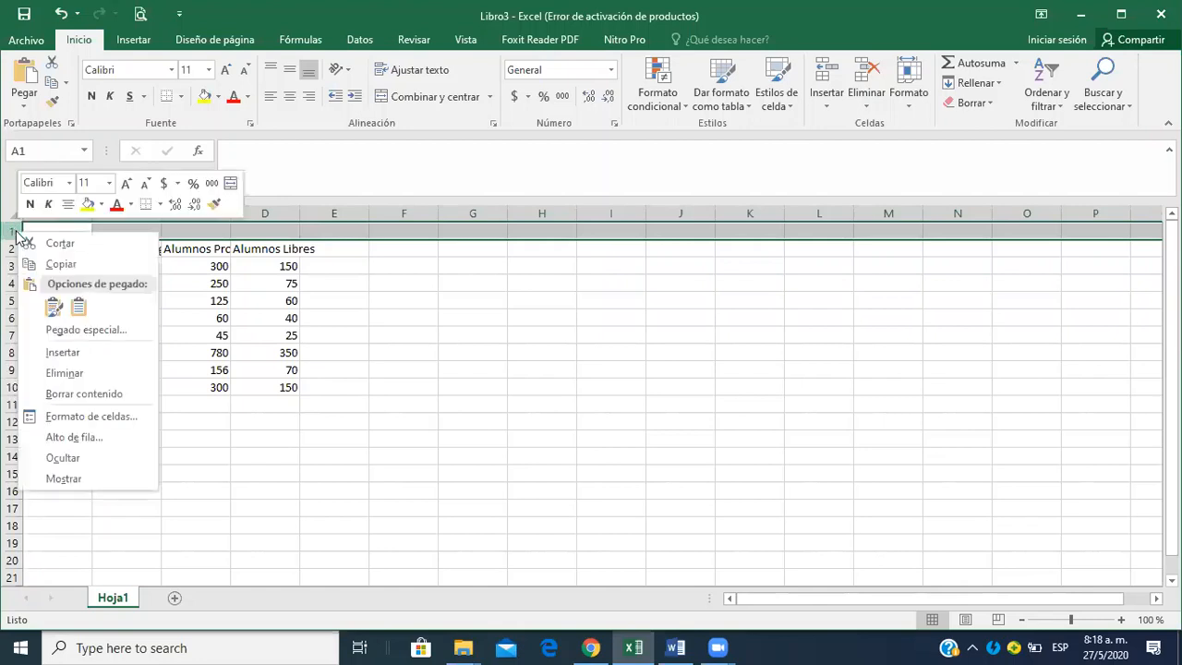
pyautogui.click(63, 352)
pyautogui.click(238, 370)
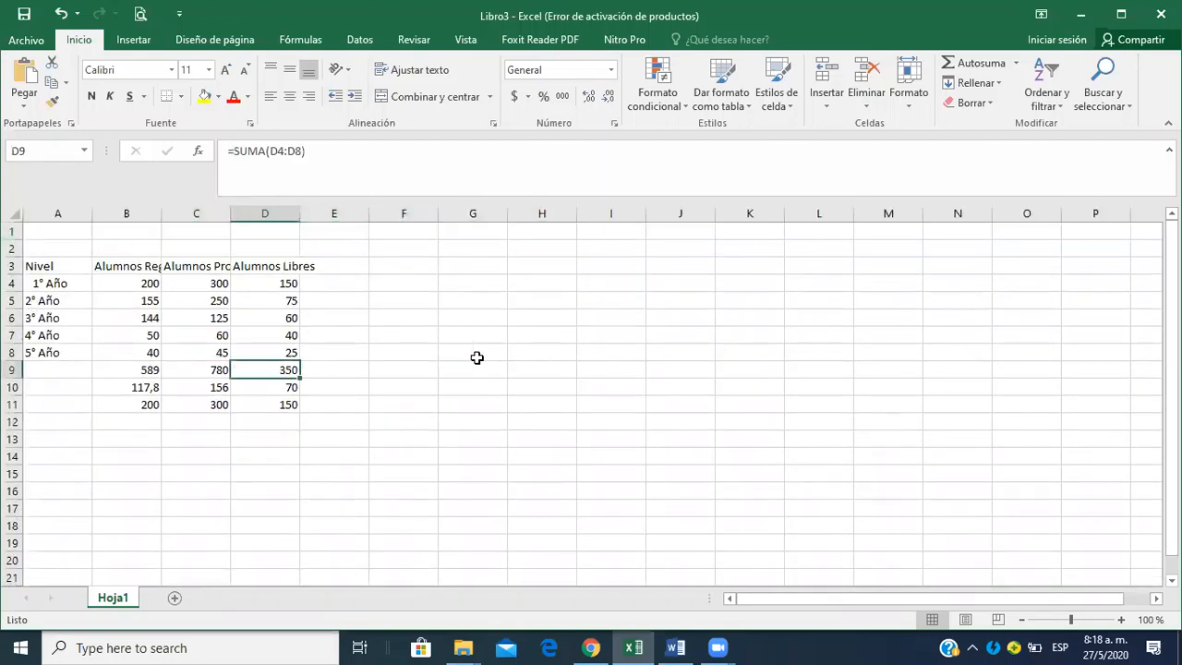
# Insert one more blank row at row 2, above the table.
pyautogui.click(13, 247)
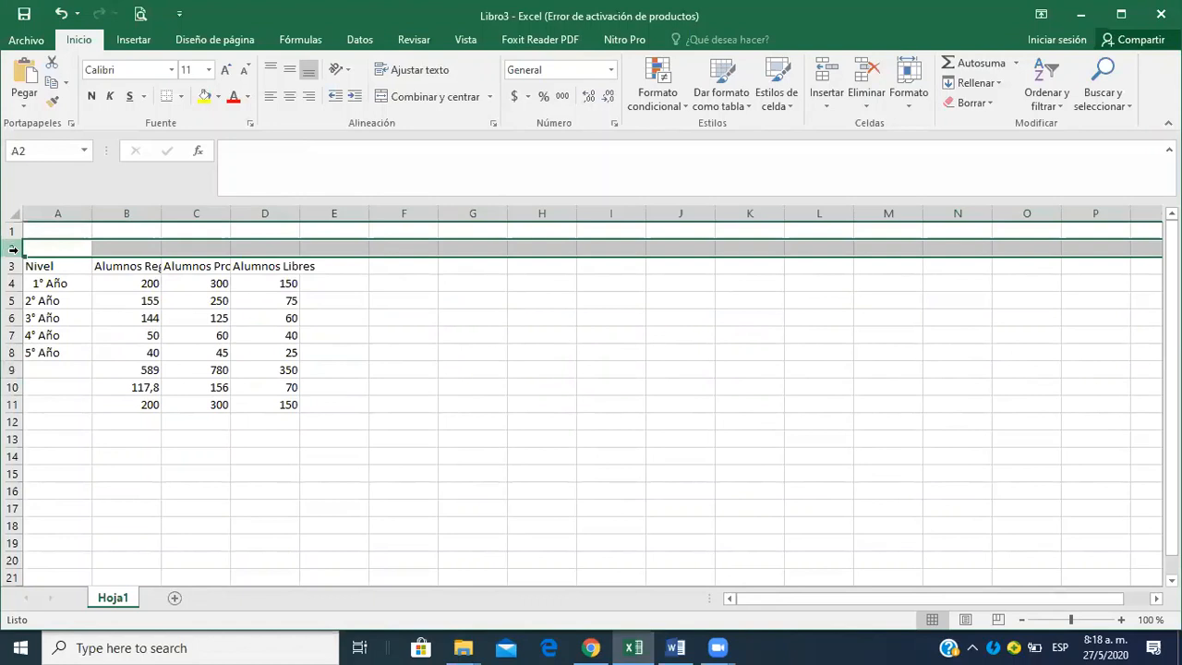
pyautogui.rightClick(13, 249)
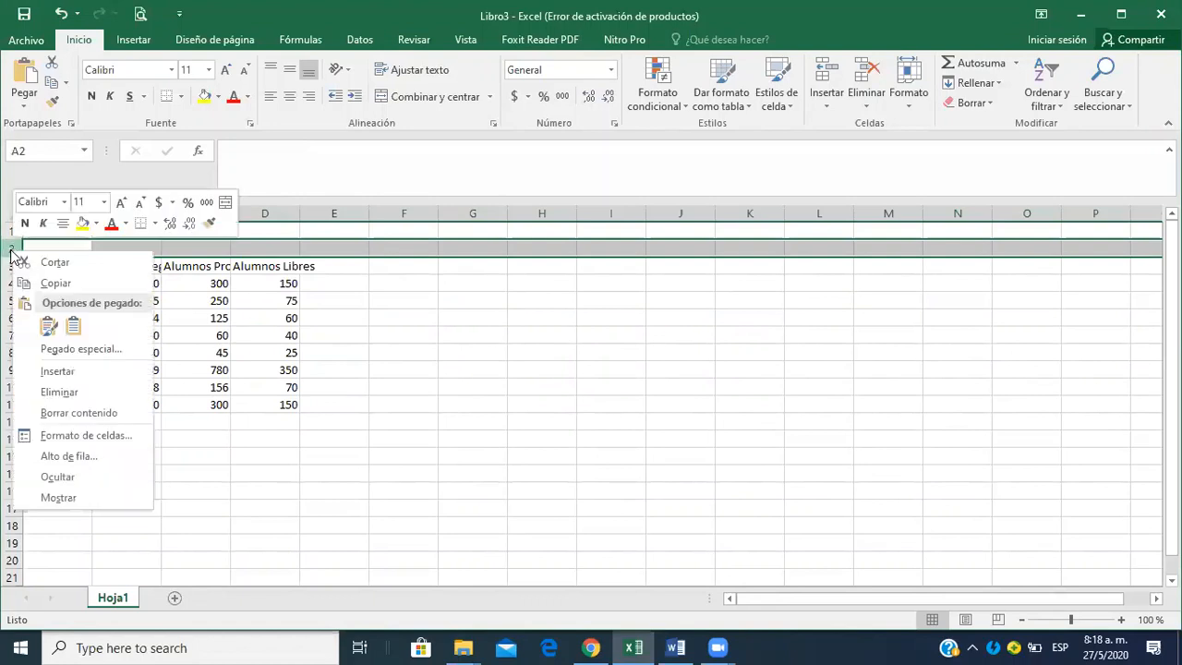
pyautogui.click(93, 371)
pyautogui.click(451, 417)
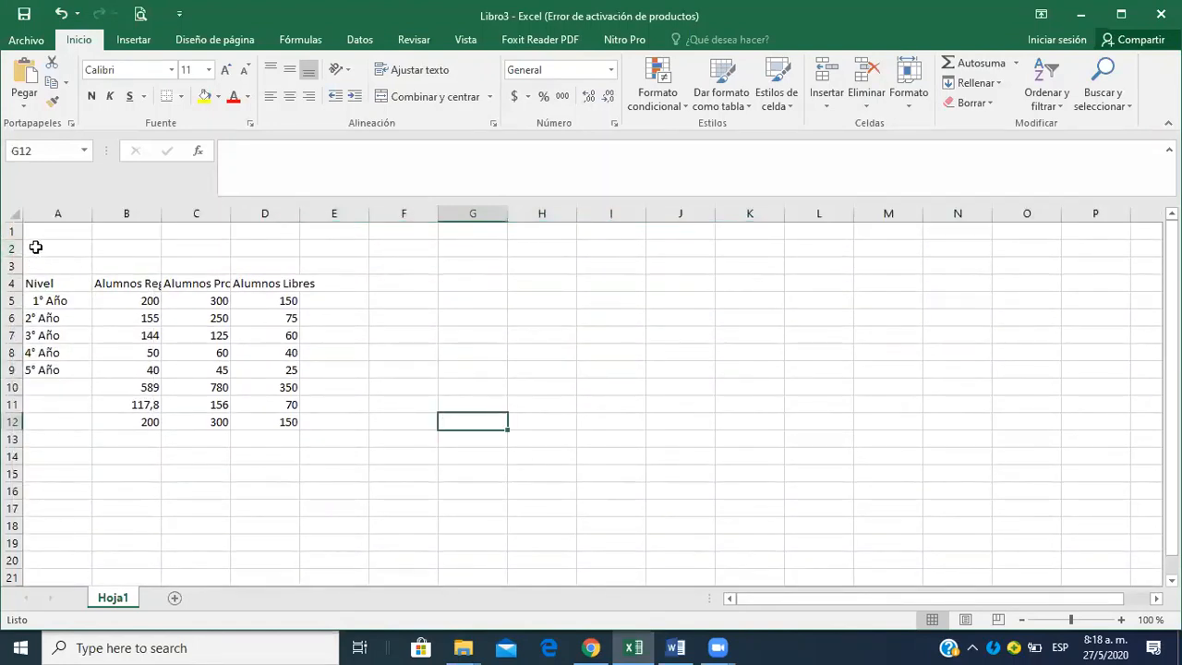
# Insert three more blank rows at once above the table, using rows 1 to 3 as the selection.
pyautogui.moveTo(13, 231); pyautogui.dragTo(7, 261)
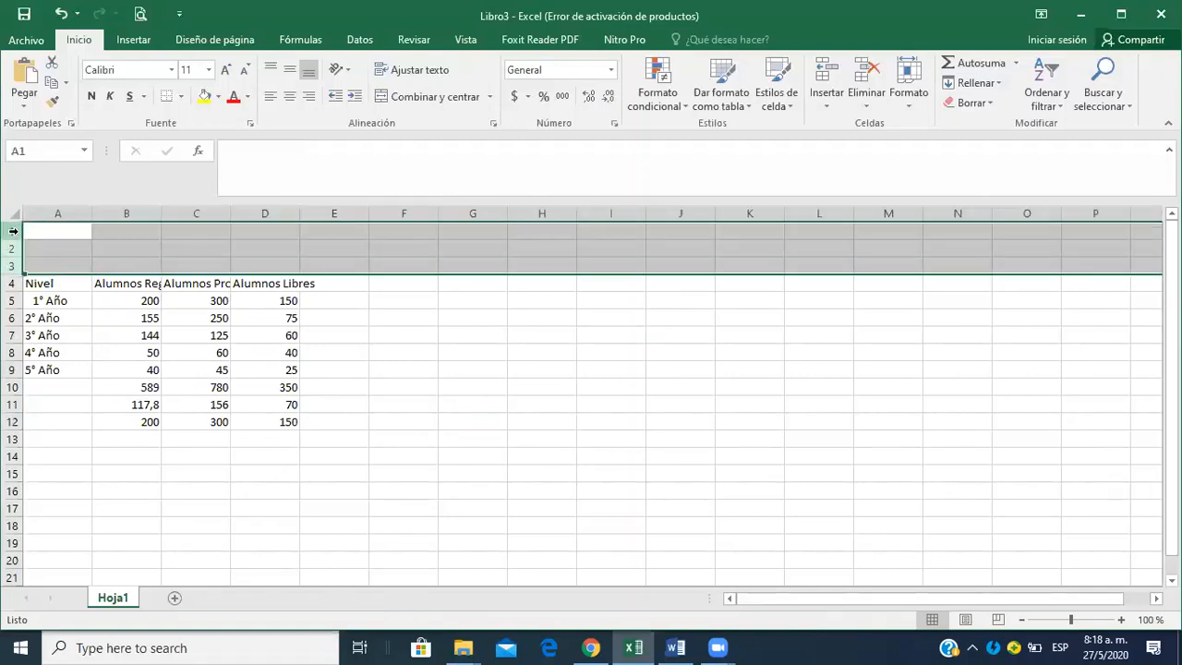
pyautogui.rightClick(13, 231)
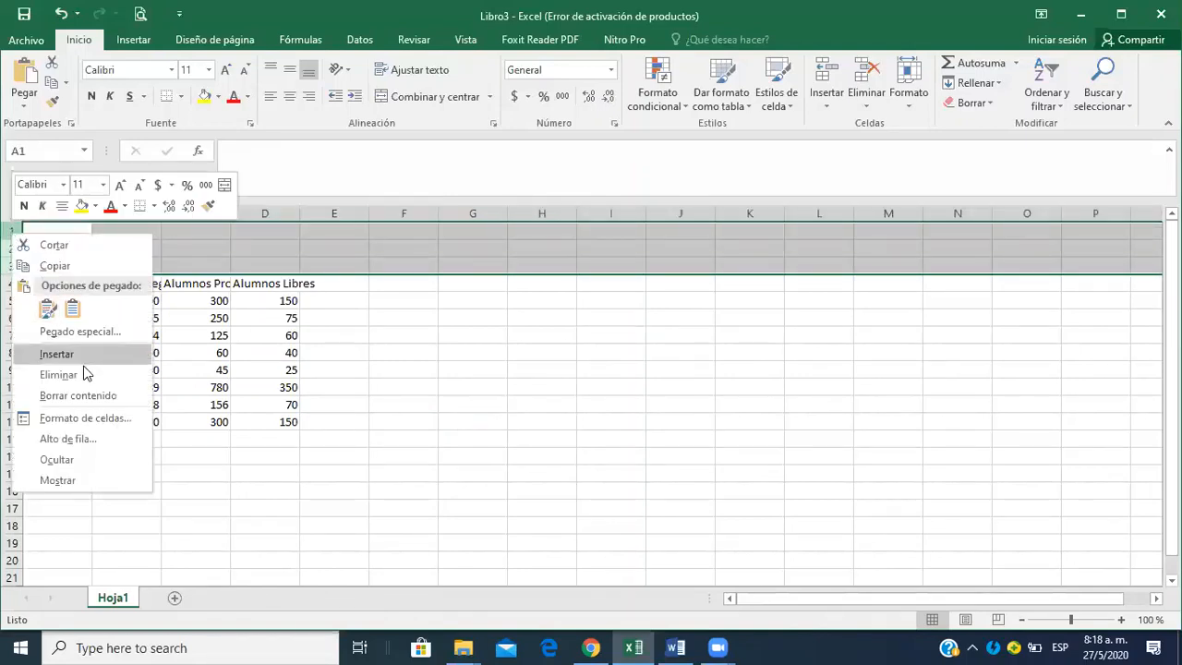
pyautogui.click(56, 353)
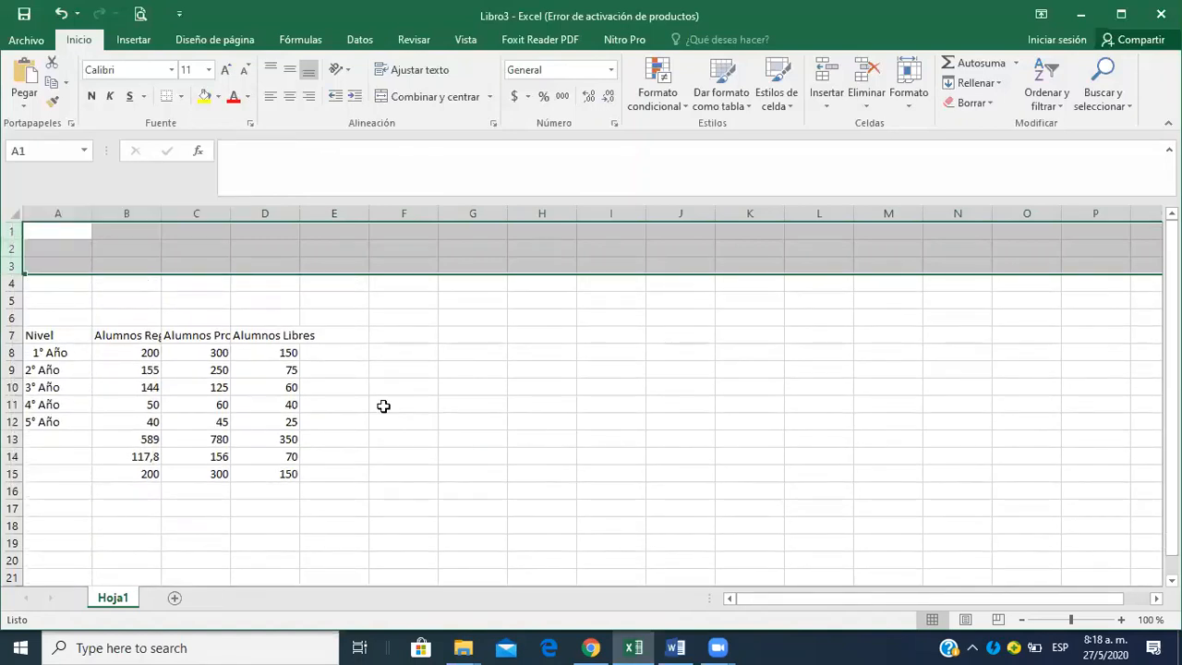
pyautogui.click(383, 406)
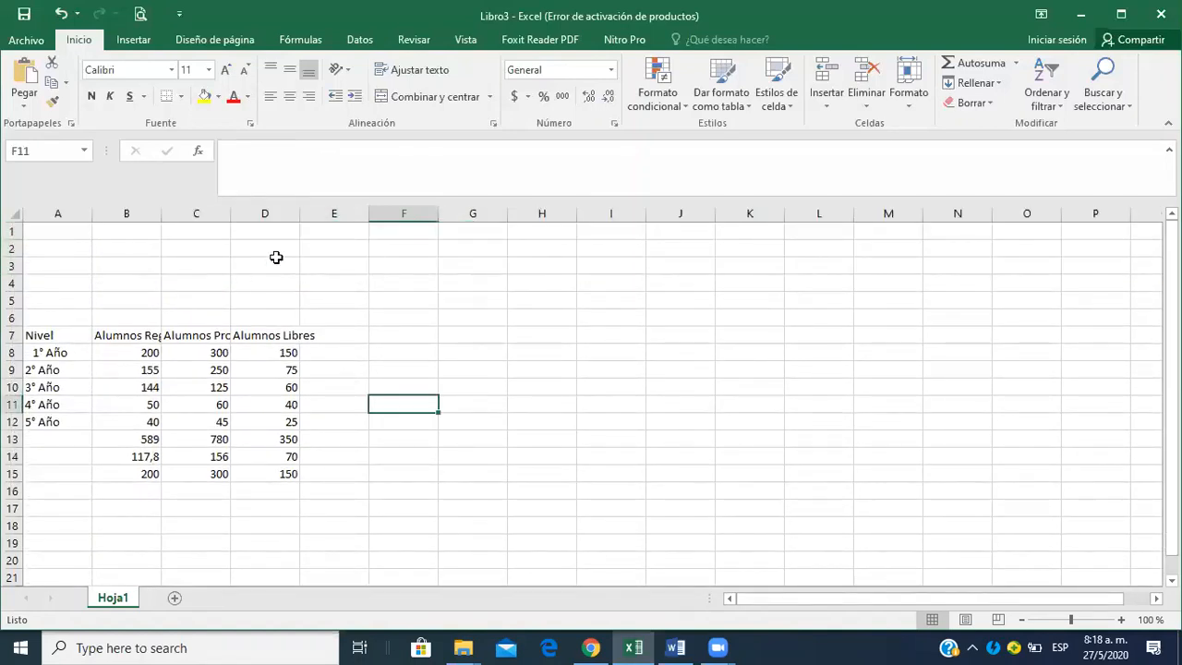
# Enter the title "Planilla de alumnos 1 a 5" in cell B2.
pyautogui.click(143, 251)
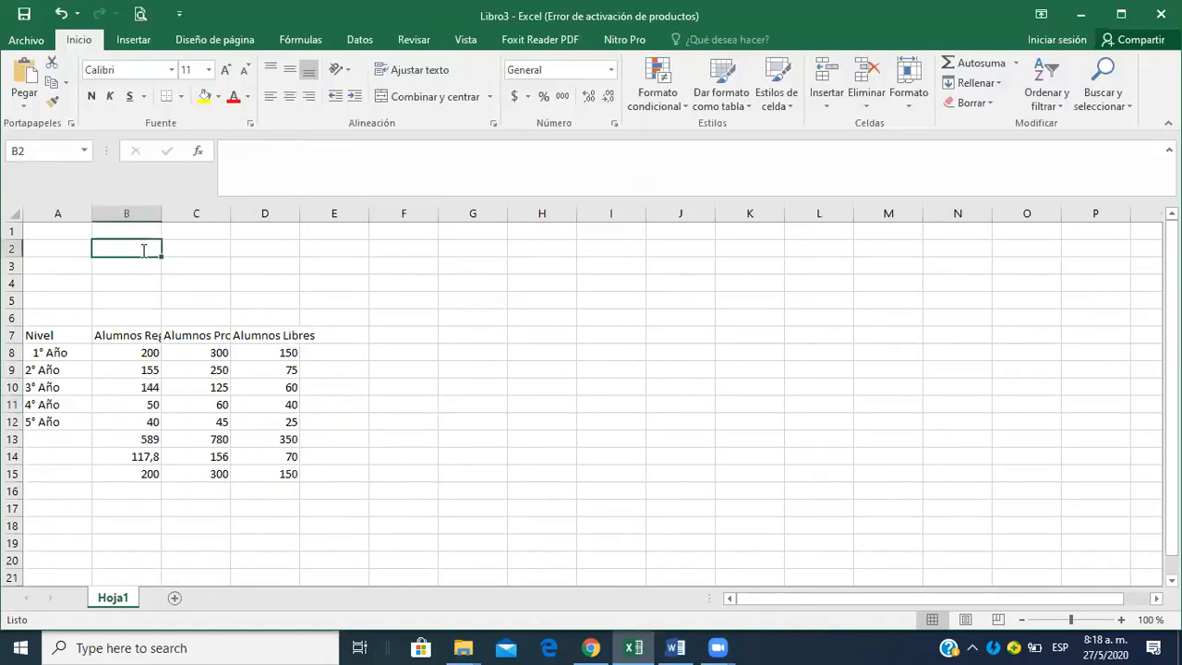
pyautogui.write('Planilla de al')
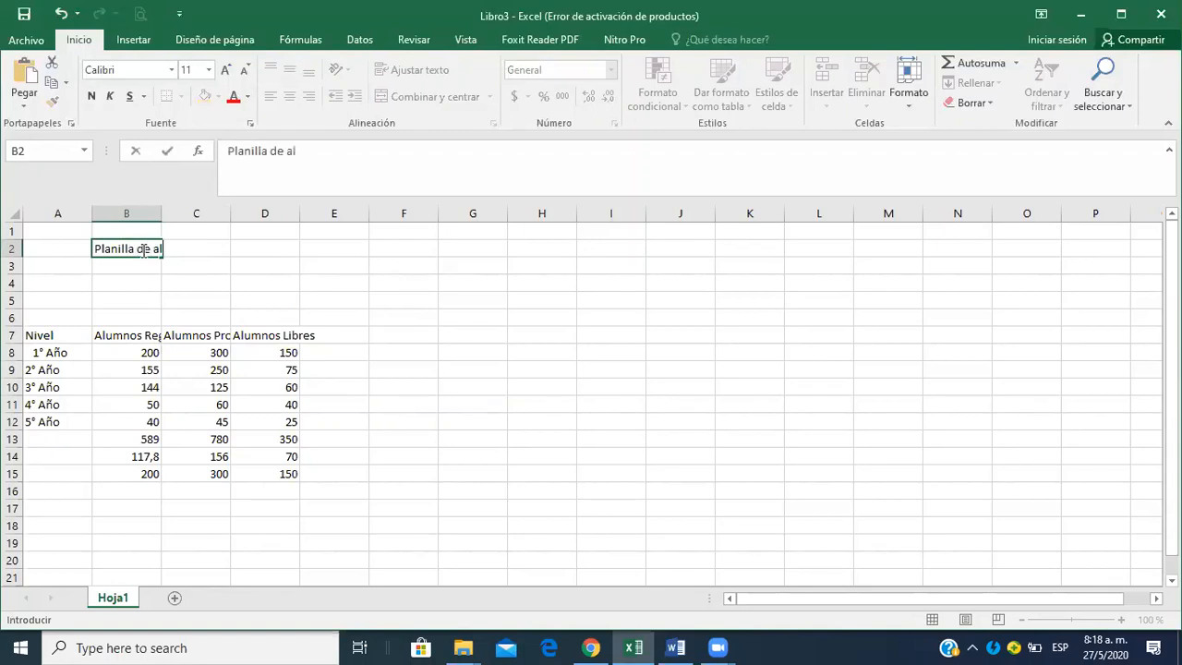
pyautogui.write('umnos 1 a 5')
pyautogui.press('Return')
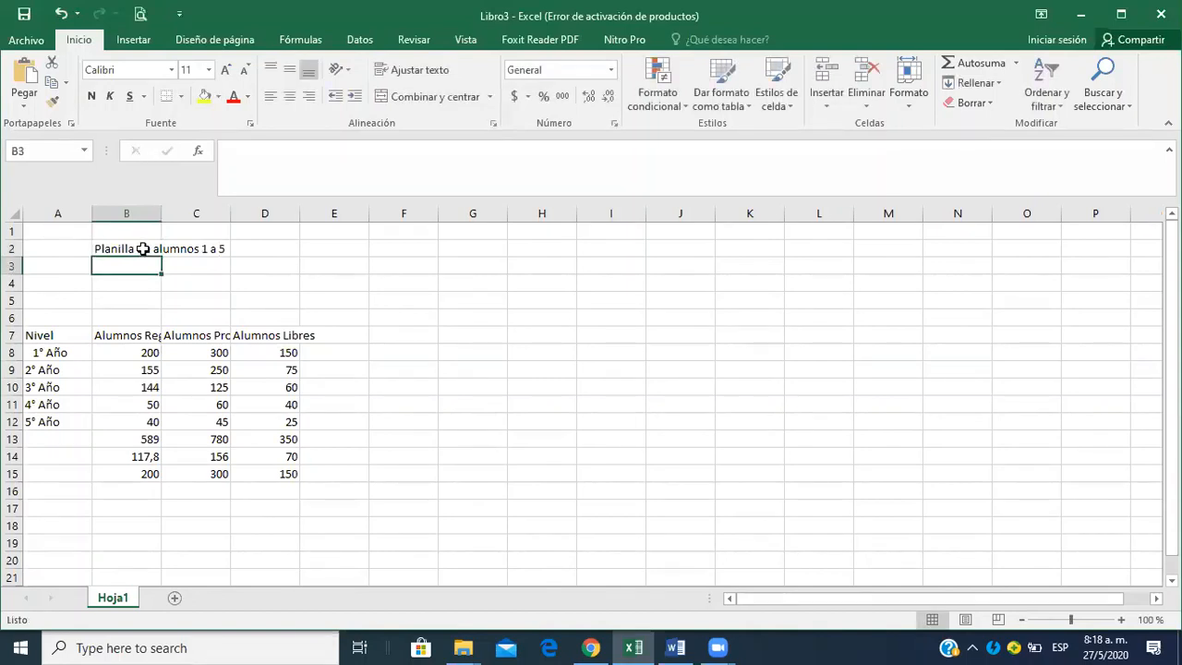
# Autofit column B to the title in B2, and reduce the column to about two thirds of that width.
pyautogui.click(144, 249)
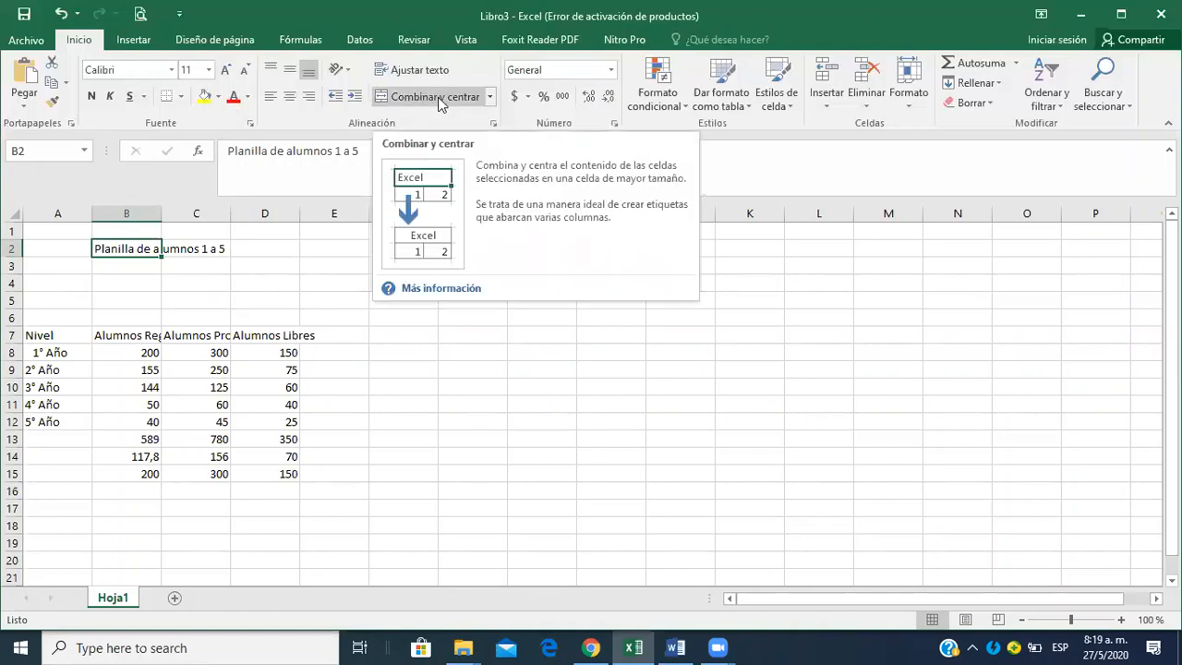
pyautogui.click(205, 276)
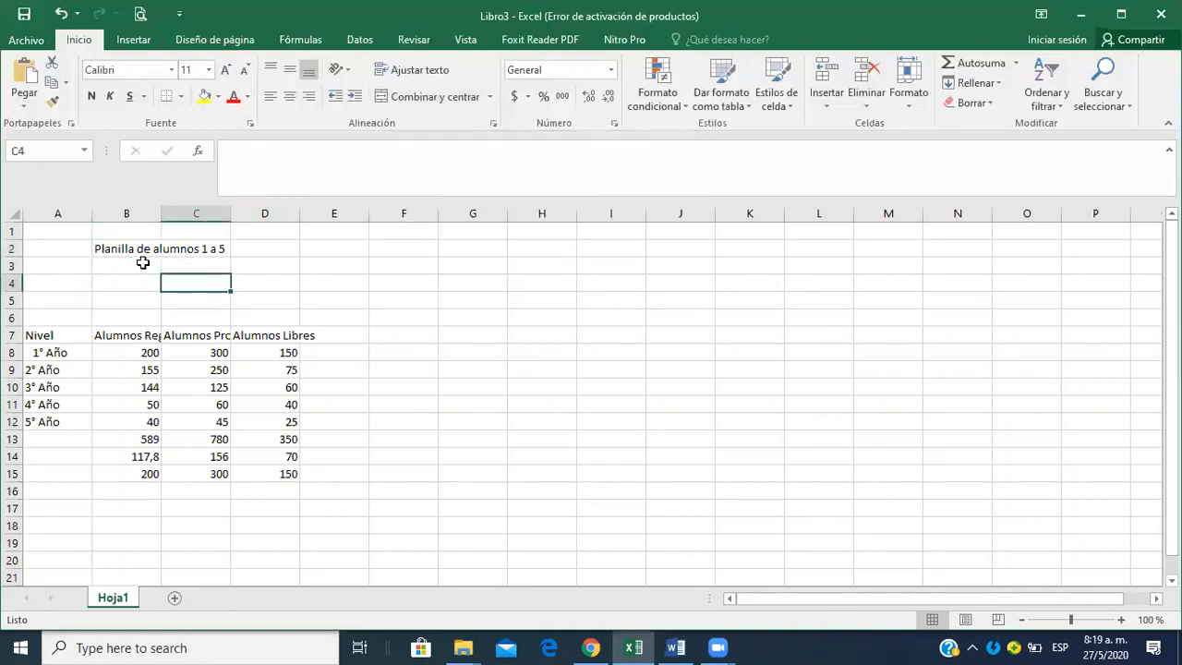
pyautogui.click(140, 256)
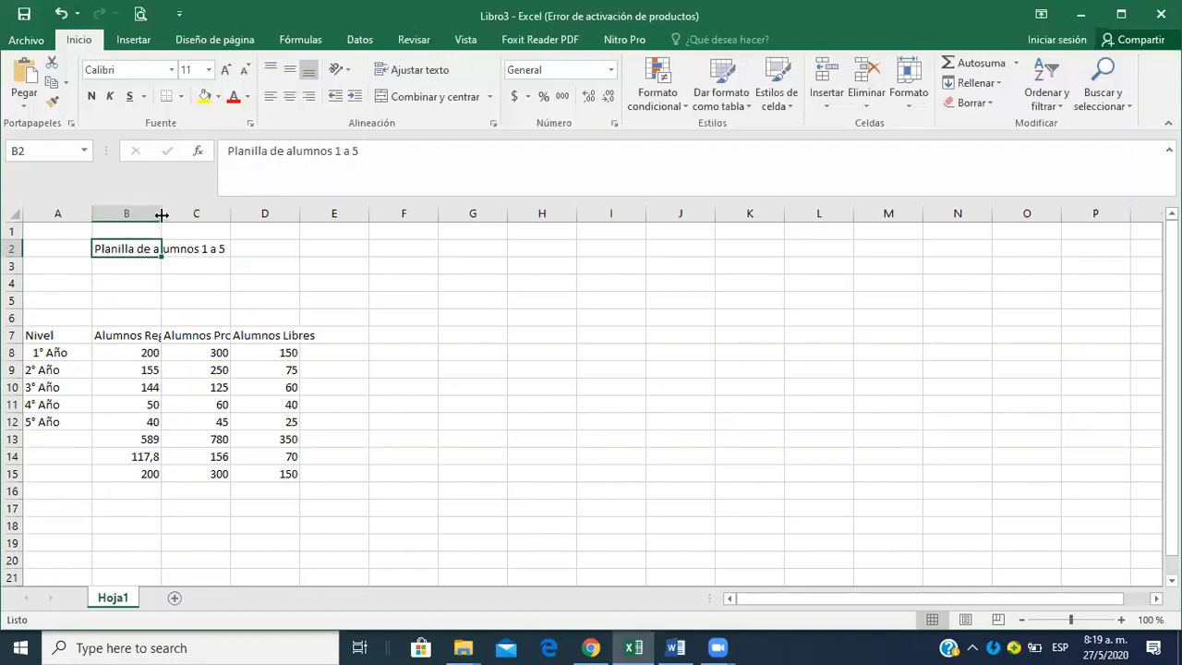
pyautogui.moveTo(162, 214)
pyautogui.mouseDown()
pyautogui.moveTo(261, 222)
pyautogui.moveTo(151, 227)
pyautogui.mouseUp()
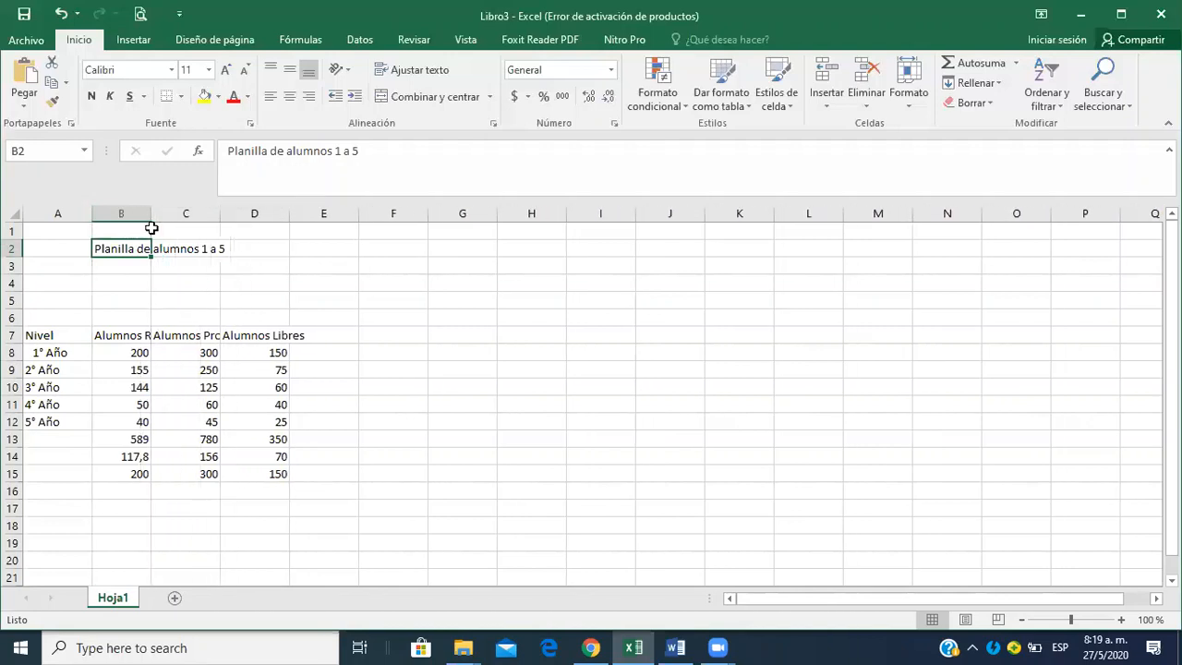
pyautogui.doubleClick(152, 215)
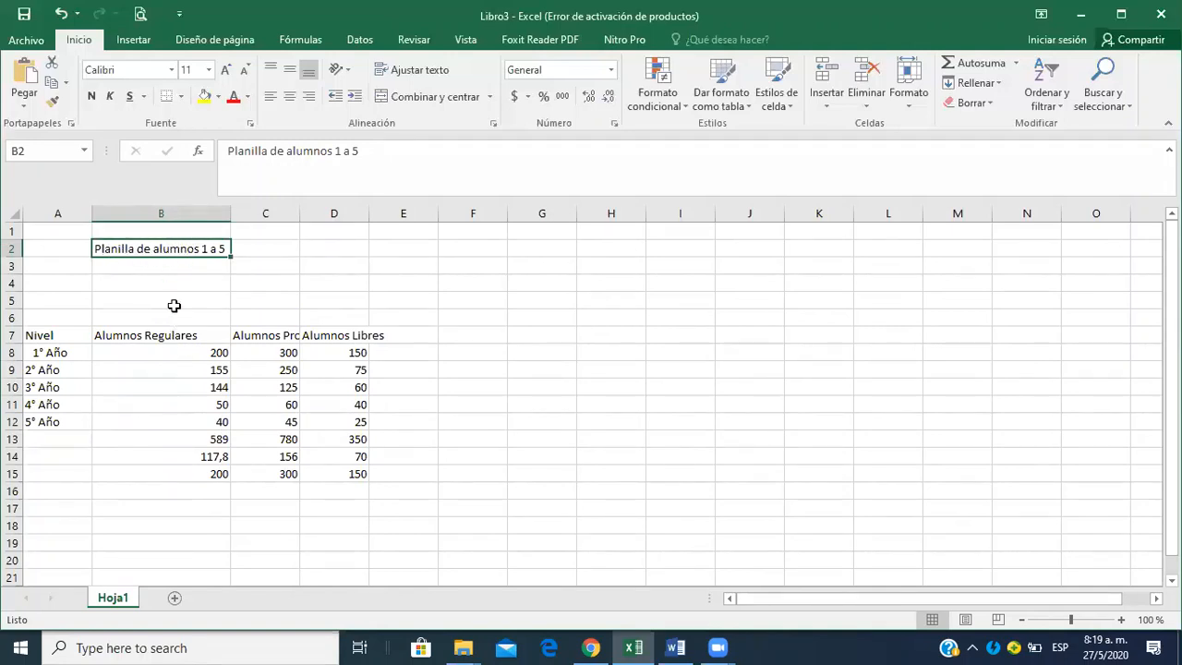
pyautogui.moveTo(229, 216); pyautogui.dragTo(184, 216)
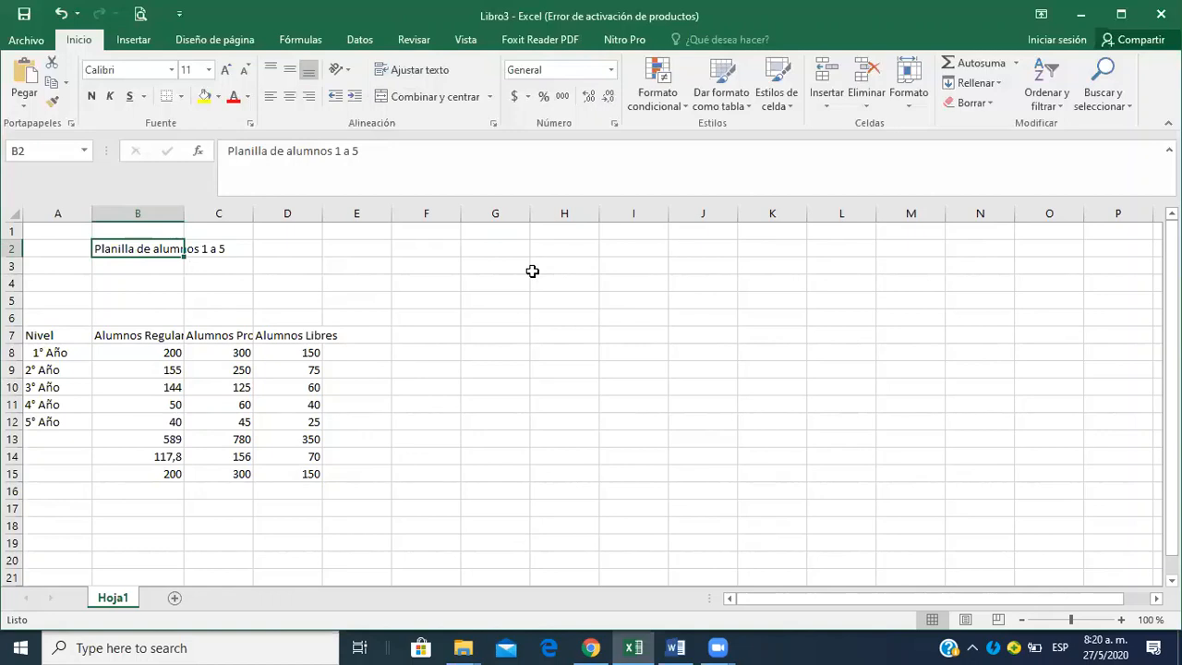
# Merge and center the title across B2:D2 and color its text red.
pyautogui.hotkey('shift', 'Right')
pyautogui.hotkey('shift', 'Right')
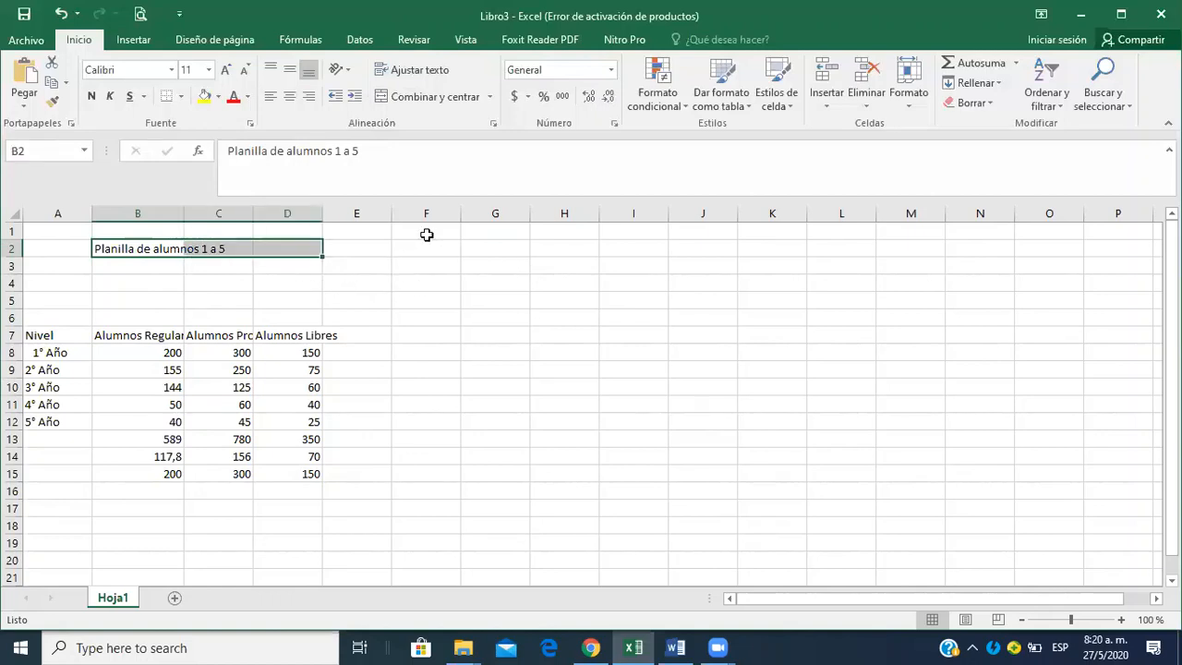
pyautogui.click(440, 96)
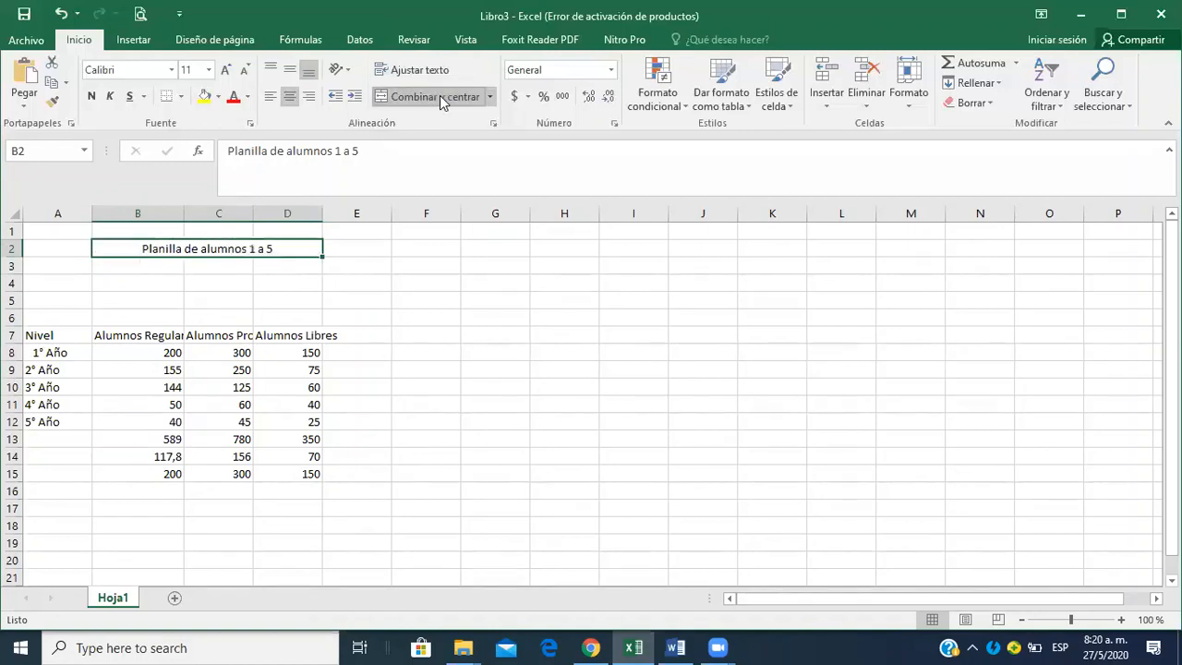
pyautogui.click(508, 415)
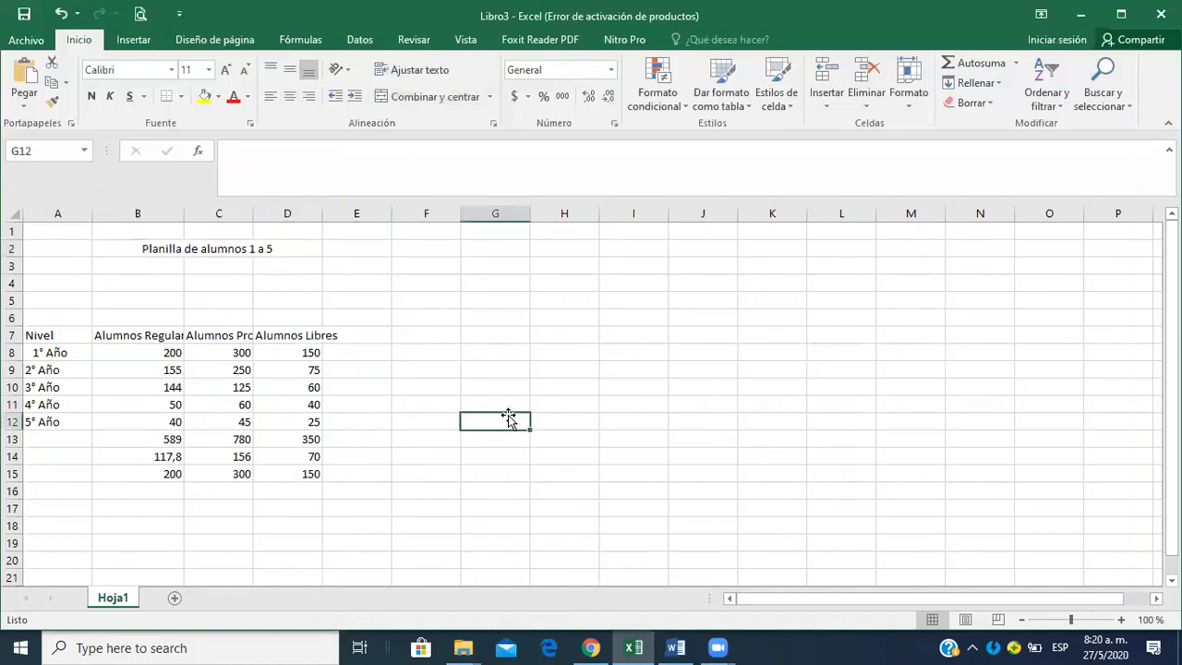
pyautogui.click(233, 251)
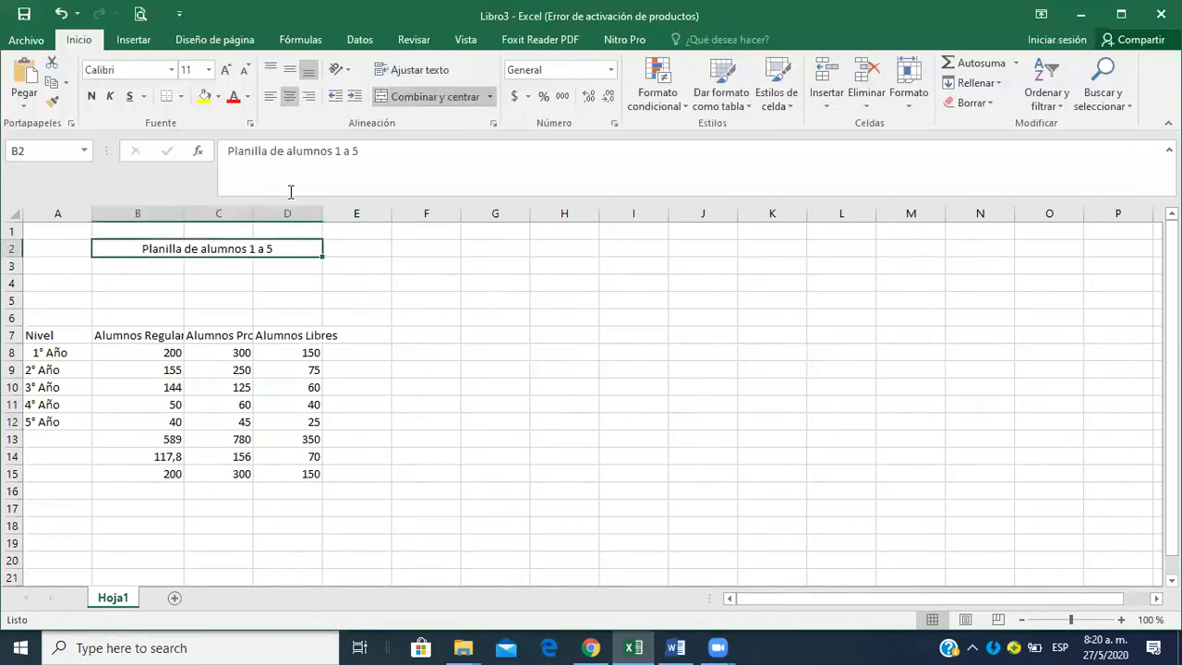
pyautogui.click(233, 97)
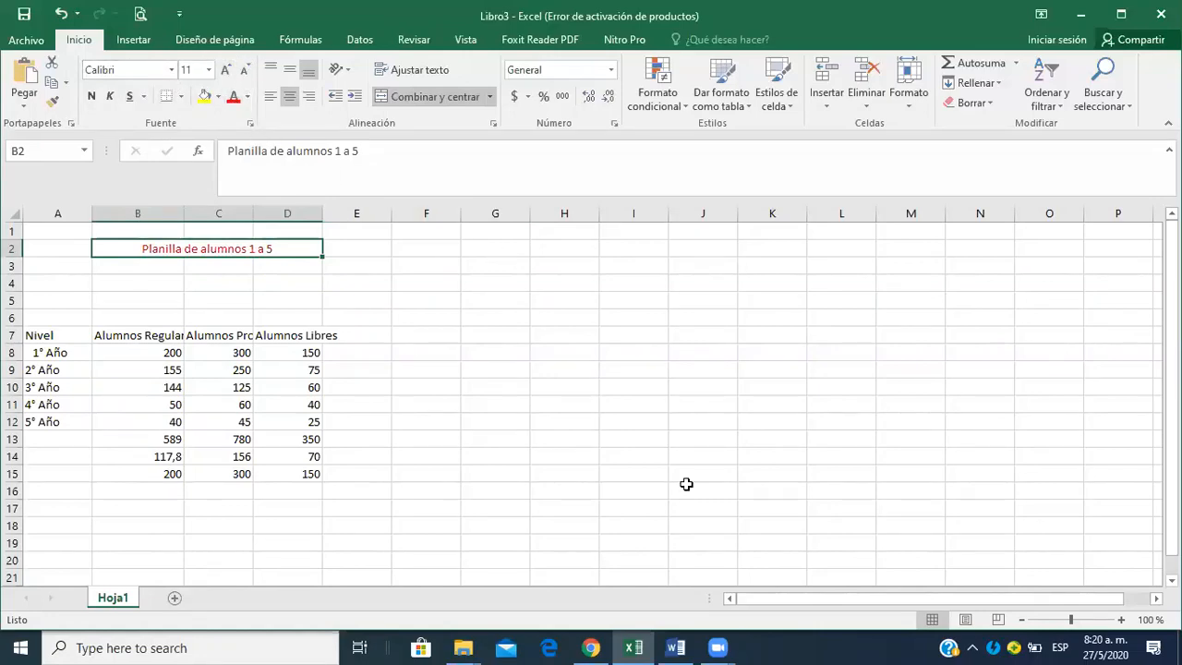
# Switch to the Word assignment document, review its remaining tasks from item 4 to item 10, and return to the Excel workbook.
pyautogui.hotkey('alt', 'Tab')
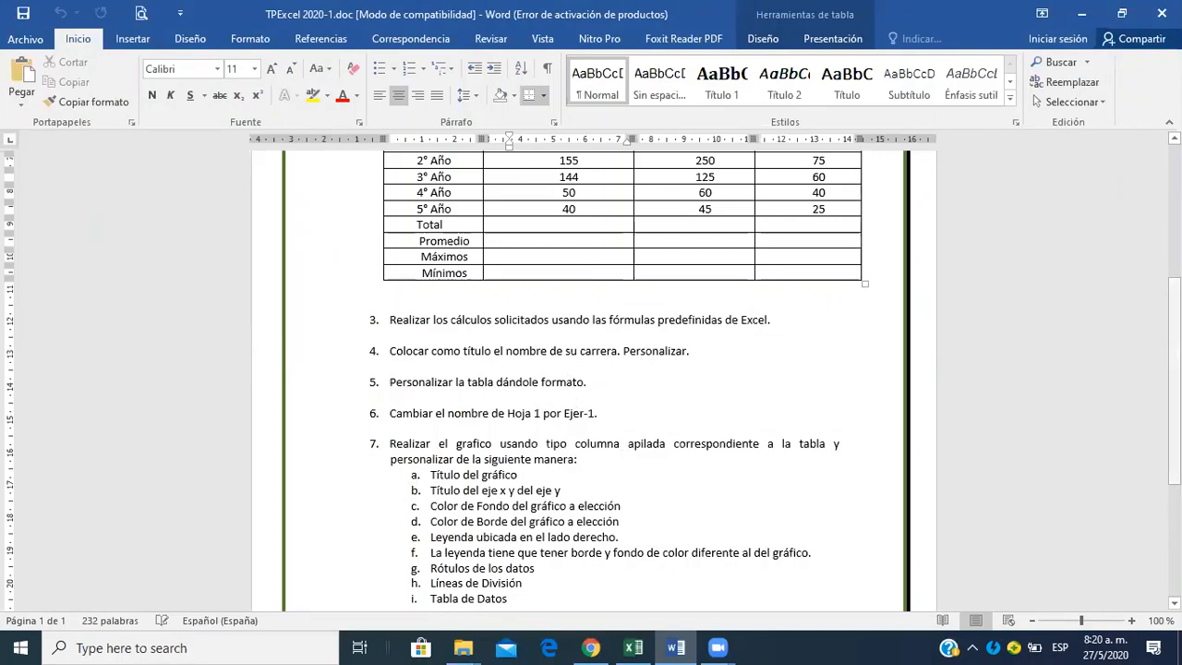
pyautogui.scroll(-3, 591, 378)
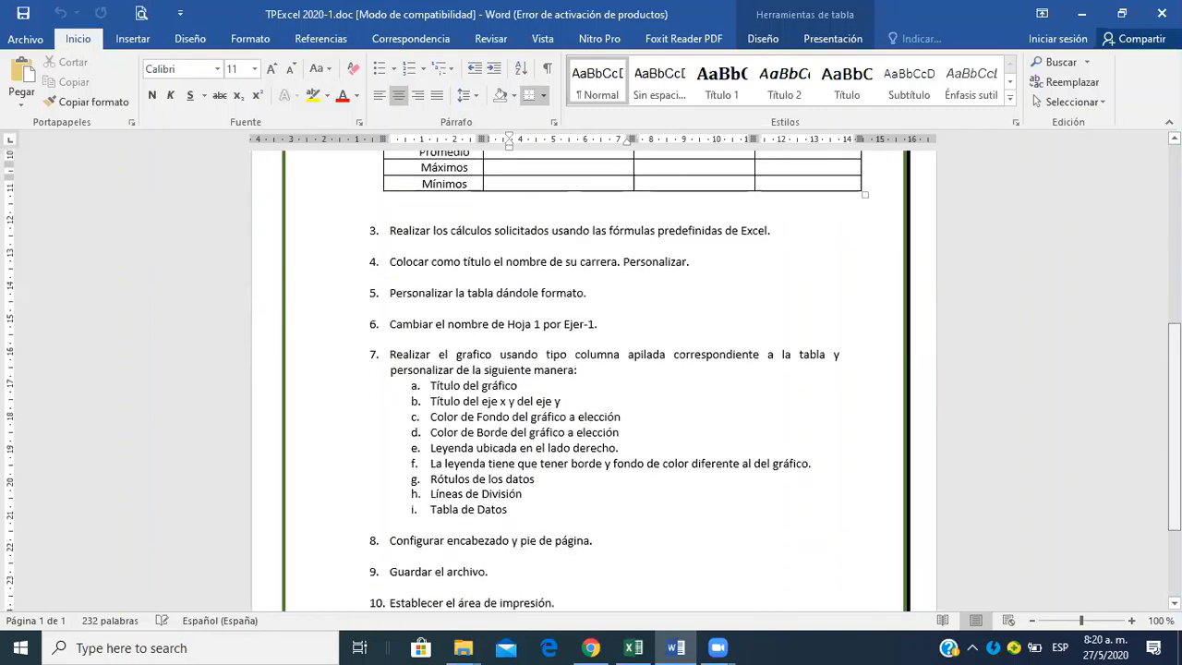
pyautogui.hotkey('alt', 'Tab')
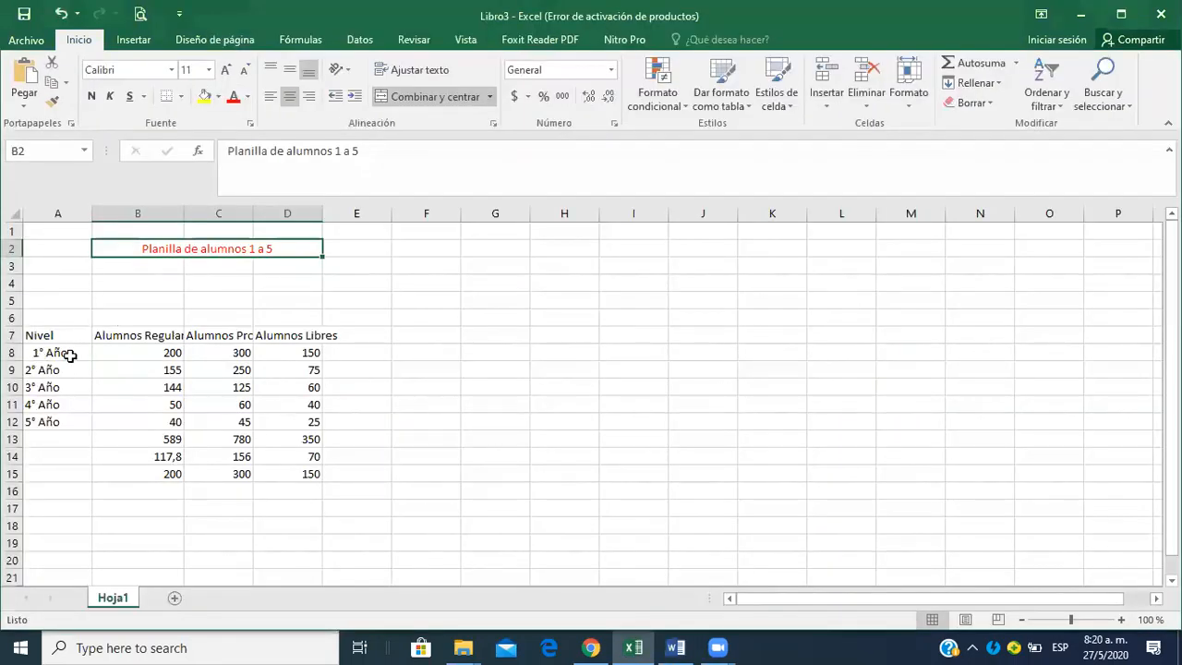
# Make the table range A7:D13 bold and apply all borders to it.
pyautogui.moveTo(62, 335); pyautogui.dragTo(309, 434)
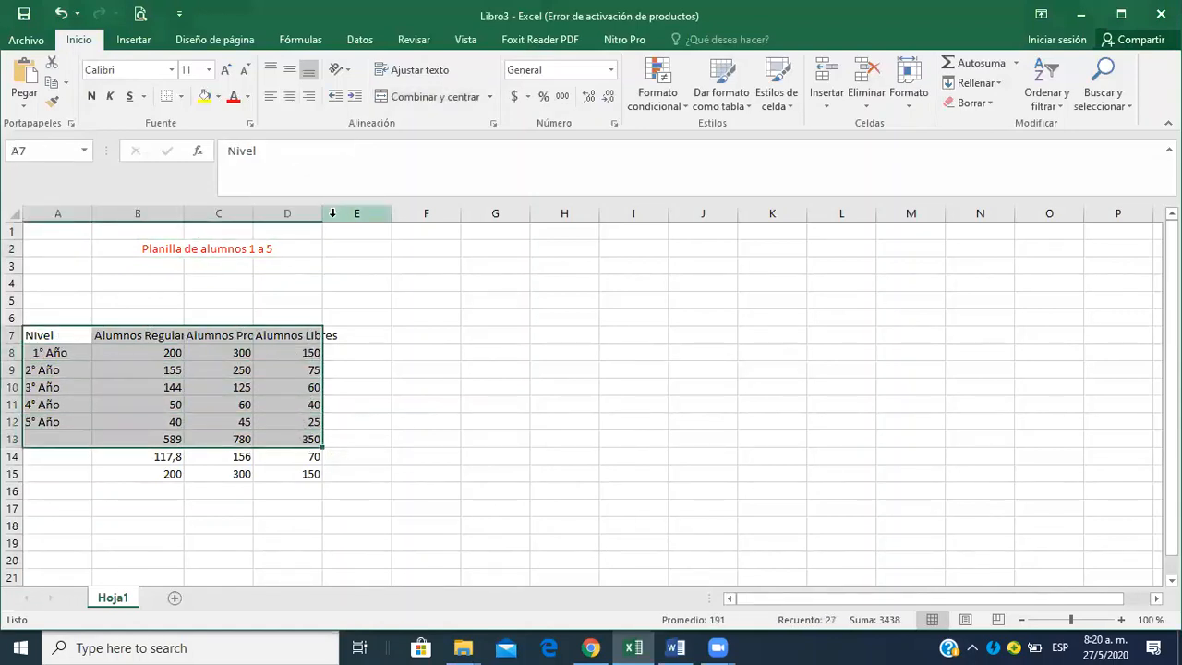
pyautogui.click(183, 96)
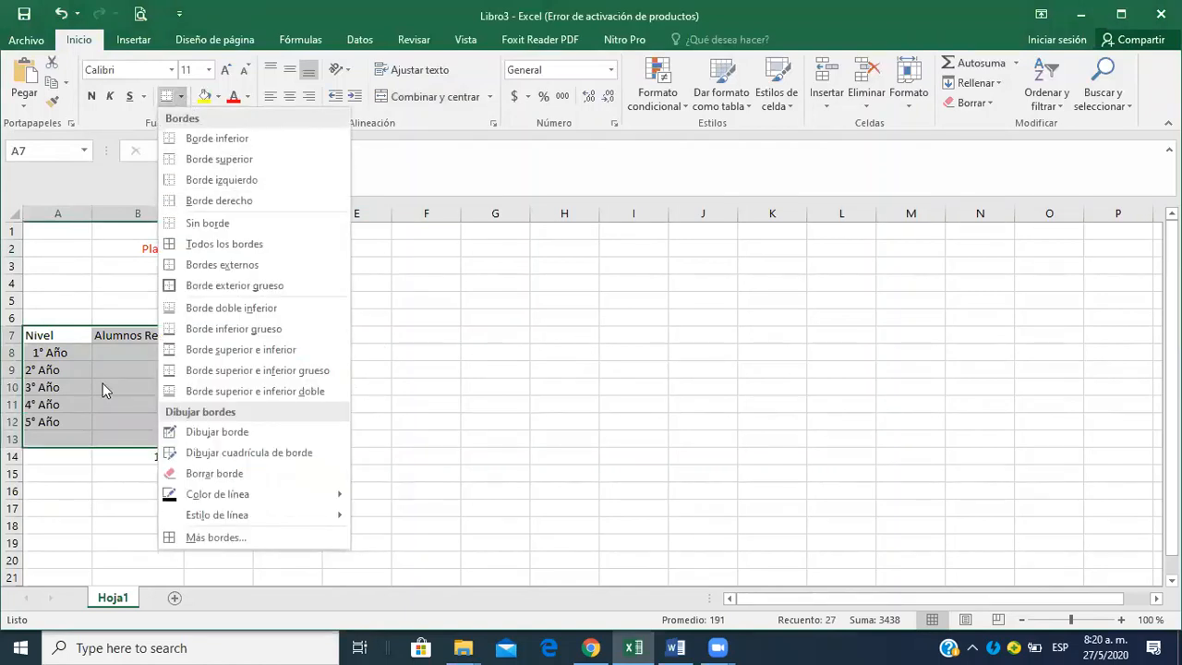
pyautogui.click(89, 341)
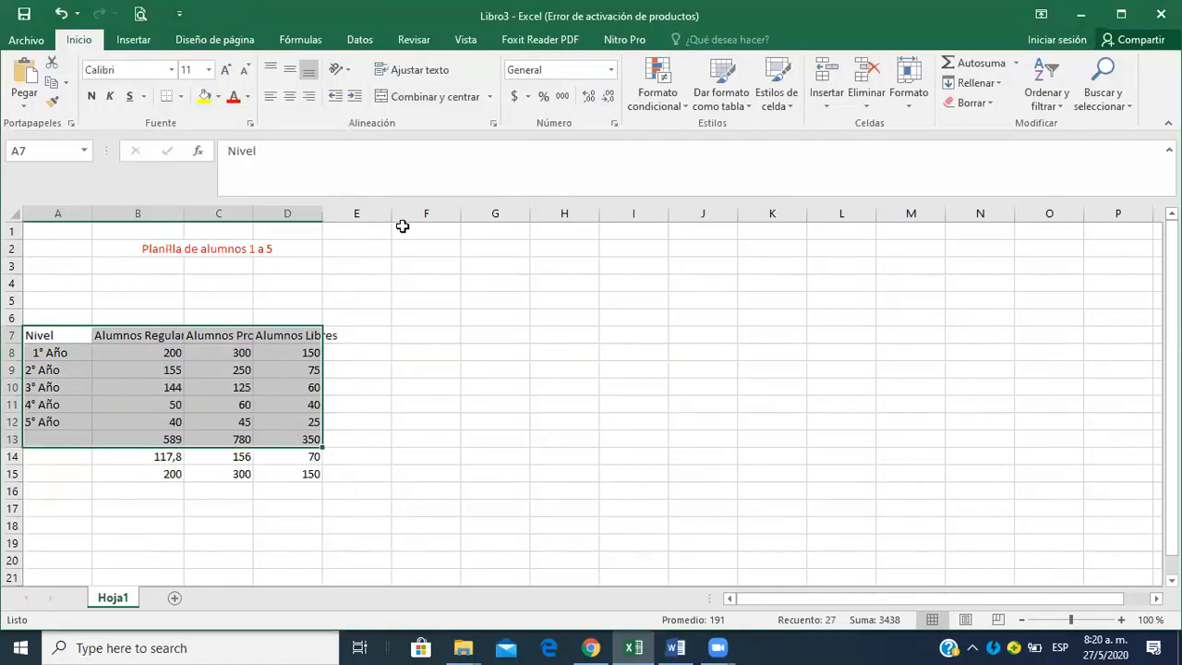
pyautogui.click(93, 97)
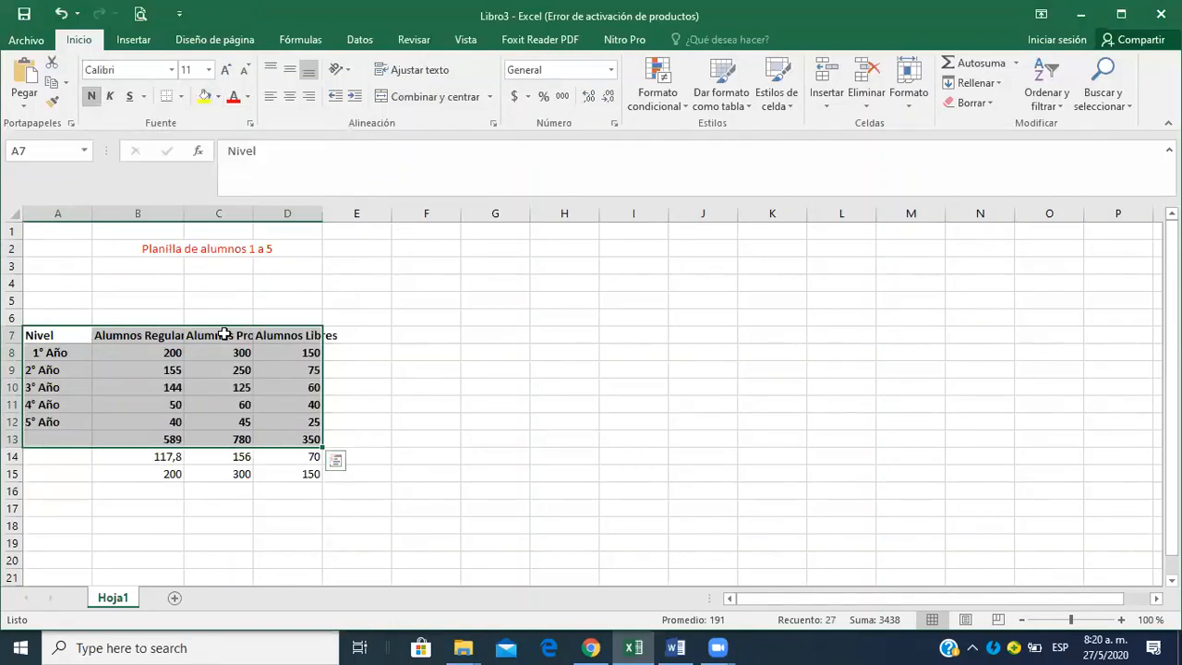
pyautogui.click(181, 96)
pyautogui.click(251, 246)
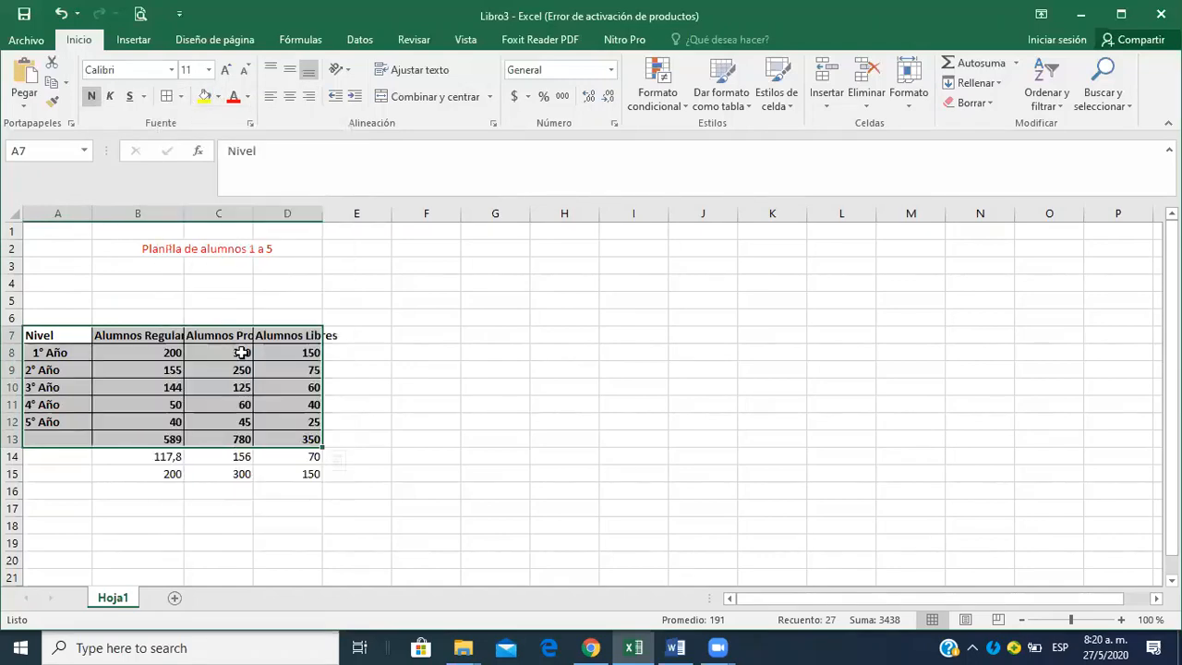
# Autofit columns B, C and D to the width of their table headings.
pyautogui.click(242, 422)
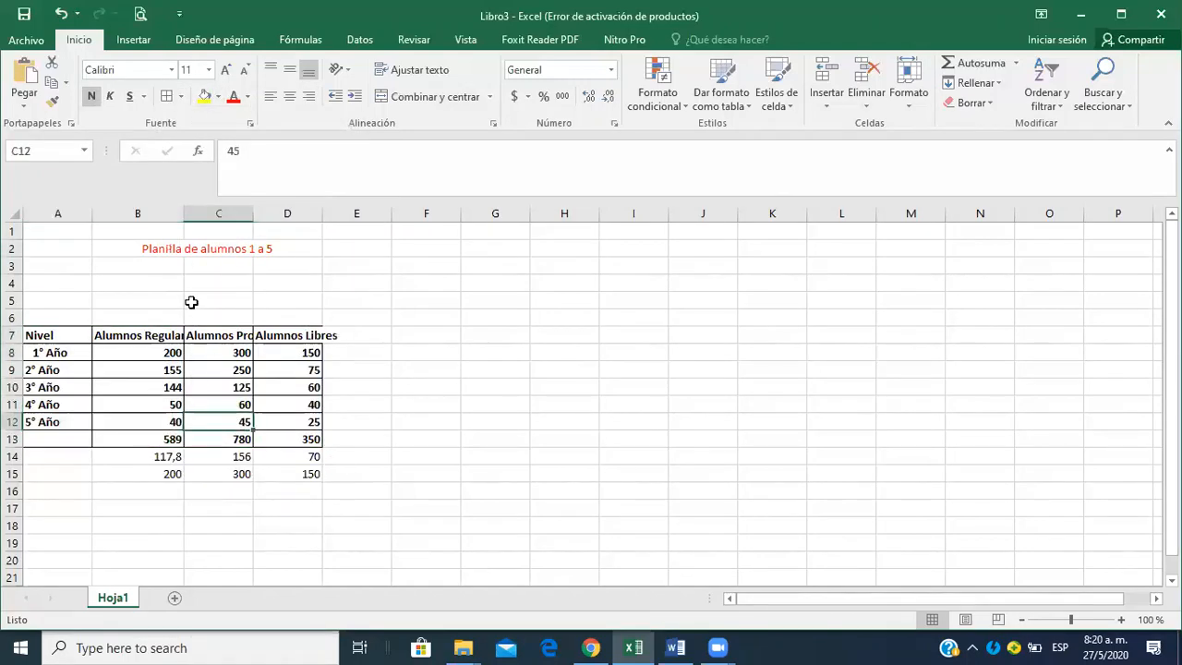
pyautogui.doubleClick(183, 208)
pyautogui.doubleClick(272, 213)
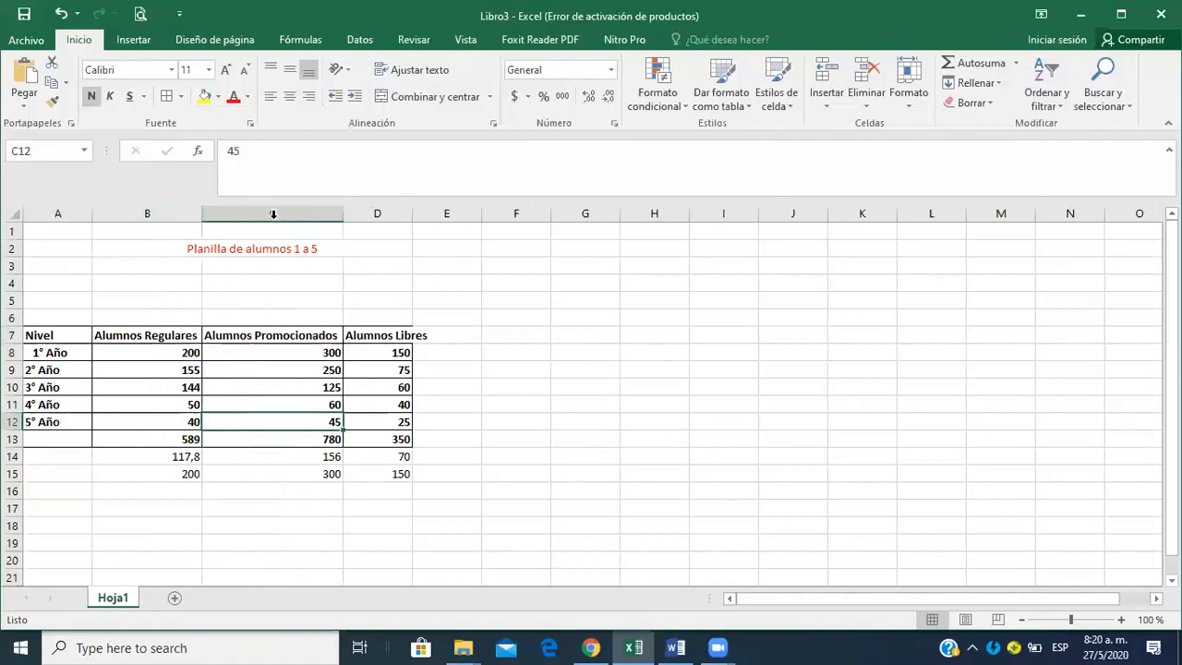
pyautogui.doubleClick(413, 213)
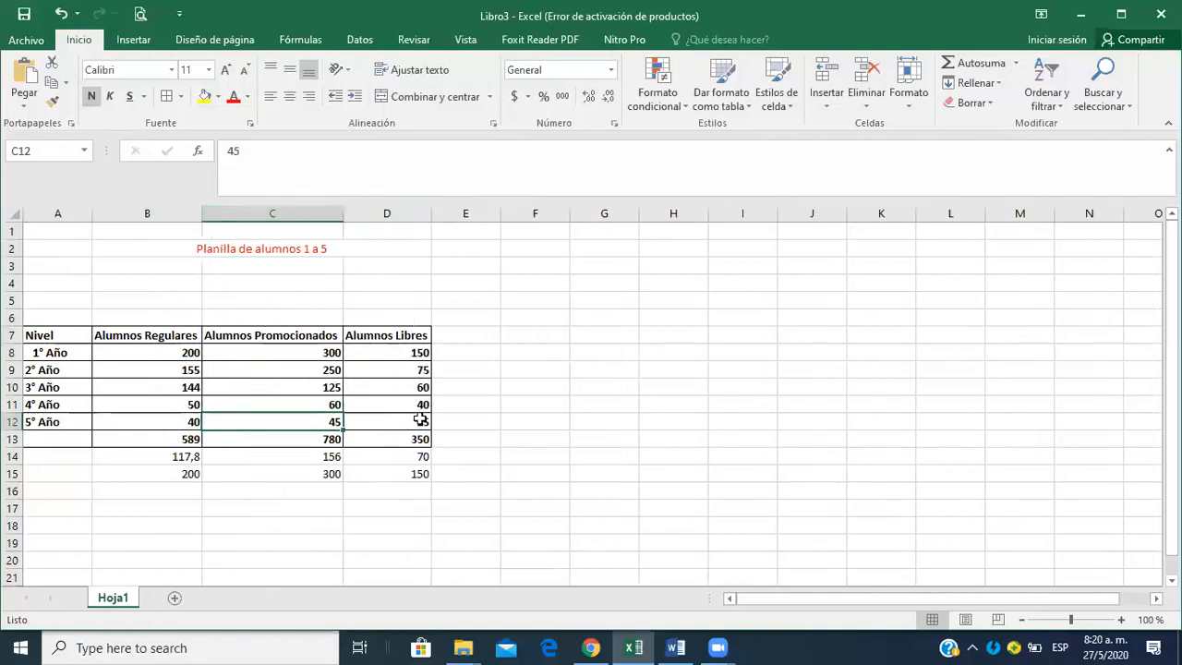
# Fill the header row A7:D7 with a light blue theme color.
pyautogui.click(55, 335)
pyautogui.hotkey('shift', 'Right')
pyautogui.hotkey('shift', 'Right')
pyautogui.hotkey('shift', 'Right')
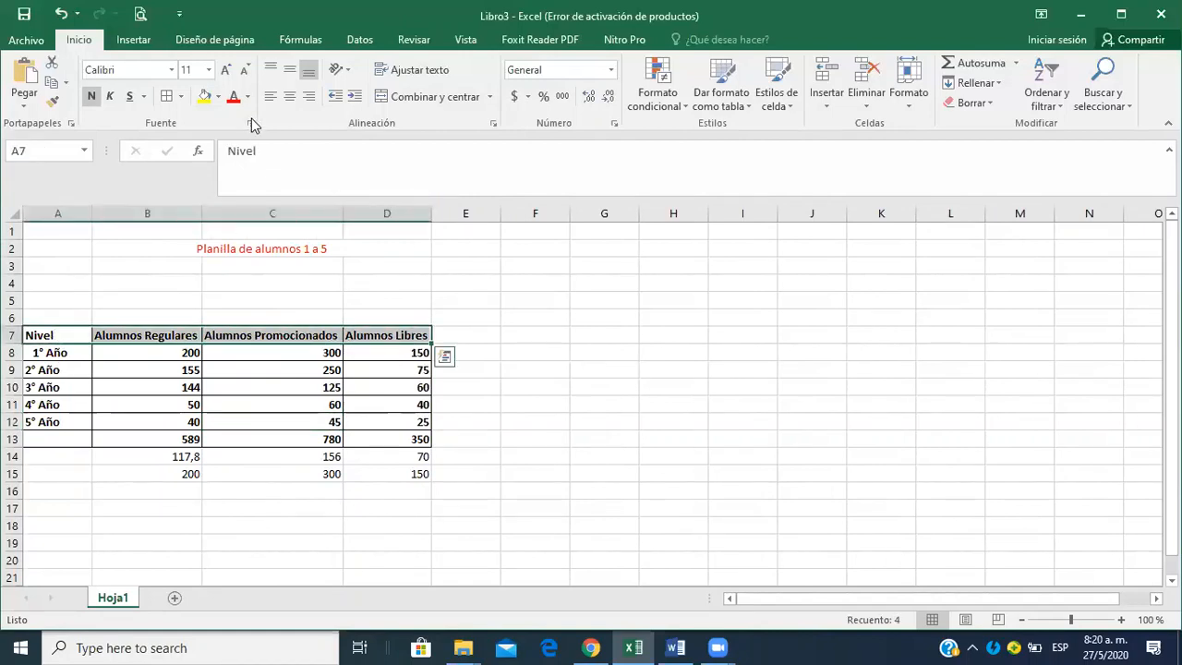
pyautogui.click(221, 98)
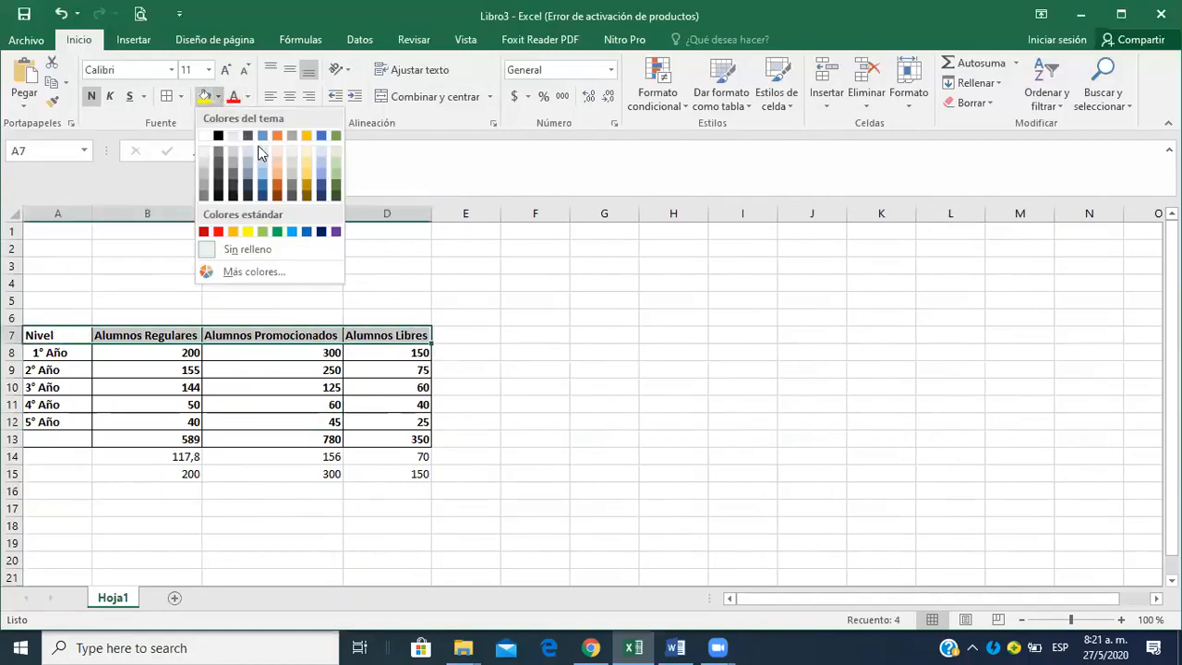
pyautogui.click(266, 177)
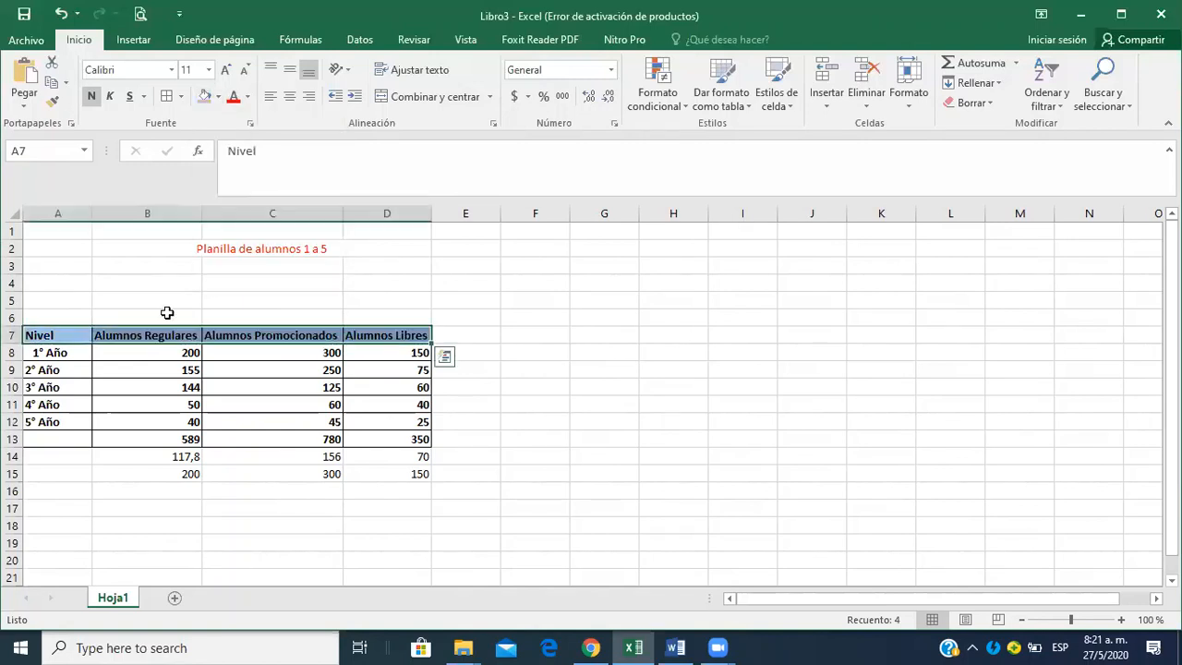
pyautogui.click(76, 351)
pyautogui.hotkey('shift', 'Right')
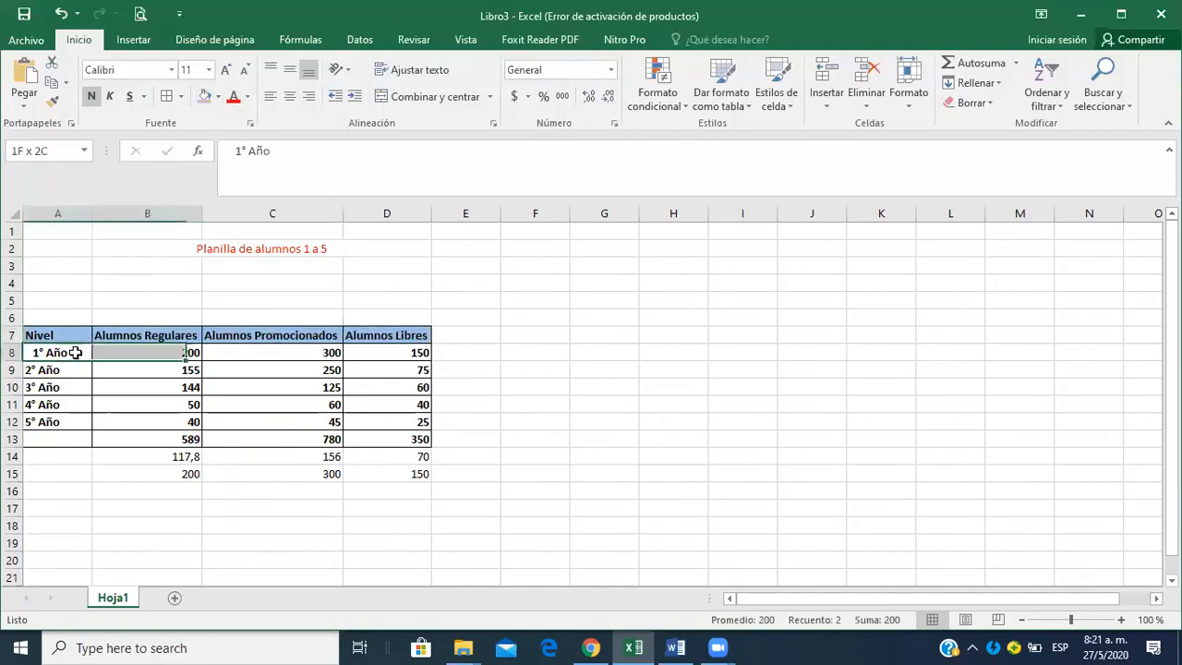
pyautogui.hotkey('shift', 'Right')
pyautogui.hotkey('shift', 'Down')
pyautogui.hotkey('shift', 'Right')
pyautogui.hotkey('shift', 'Right')
pyautogui.hotkey('shift', 'Down')
pyautogui.hotkey('shift', 'Left')
pyautogui.hotkey('shift', 'Left')
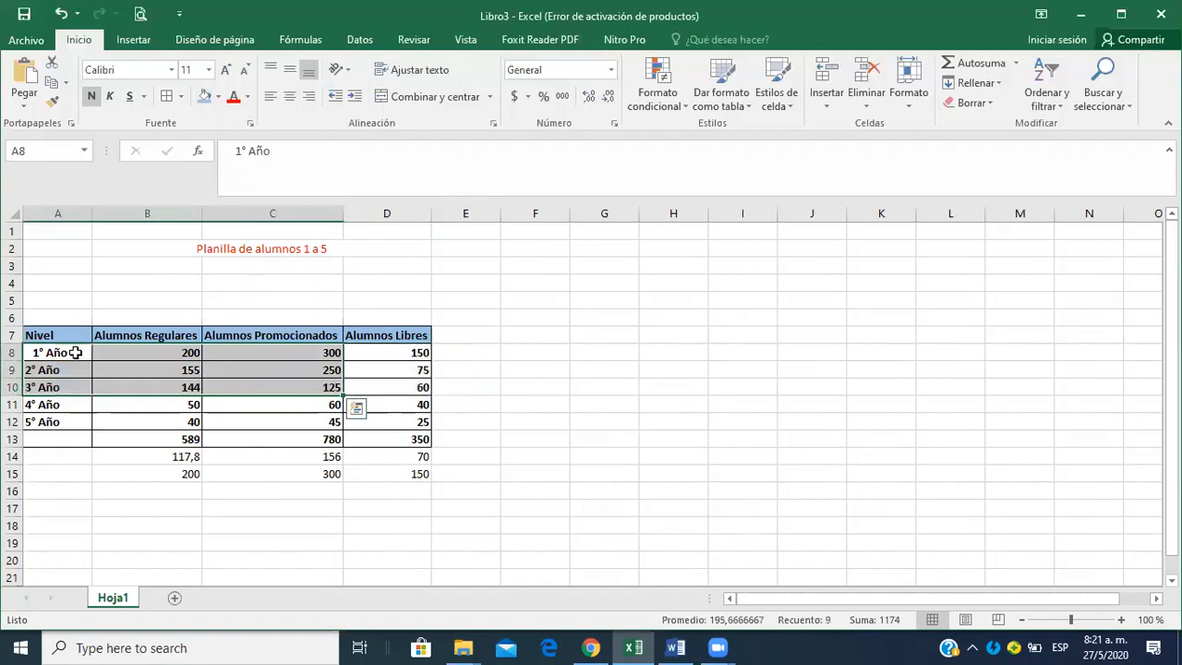
pyautogui.doubleClick(585, 352)
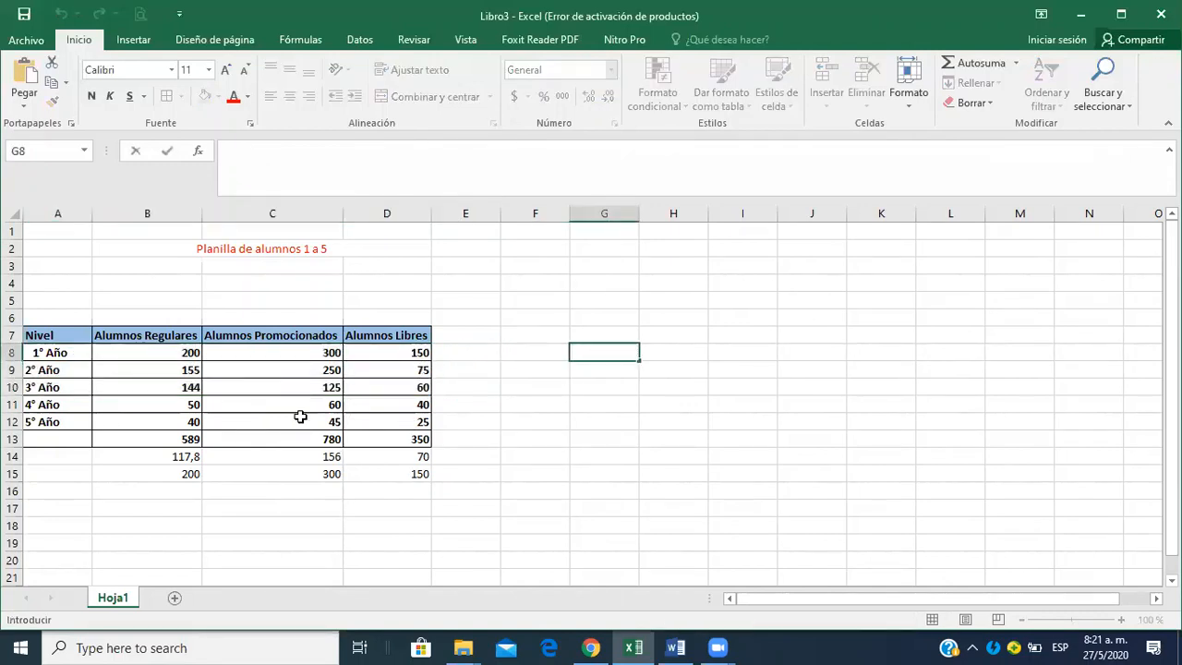
# Center the student figures in B8:D13 horizontally within their cells.
pyautogui.click(167, 355)
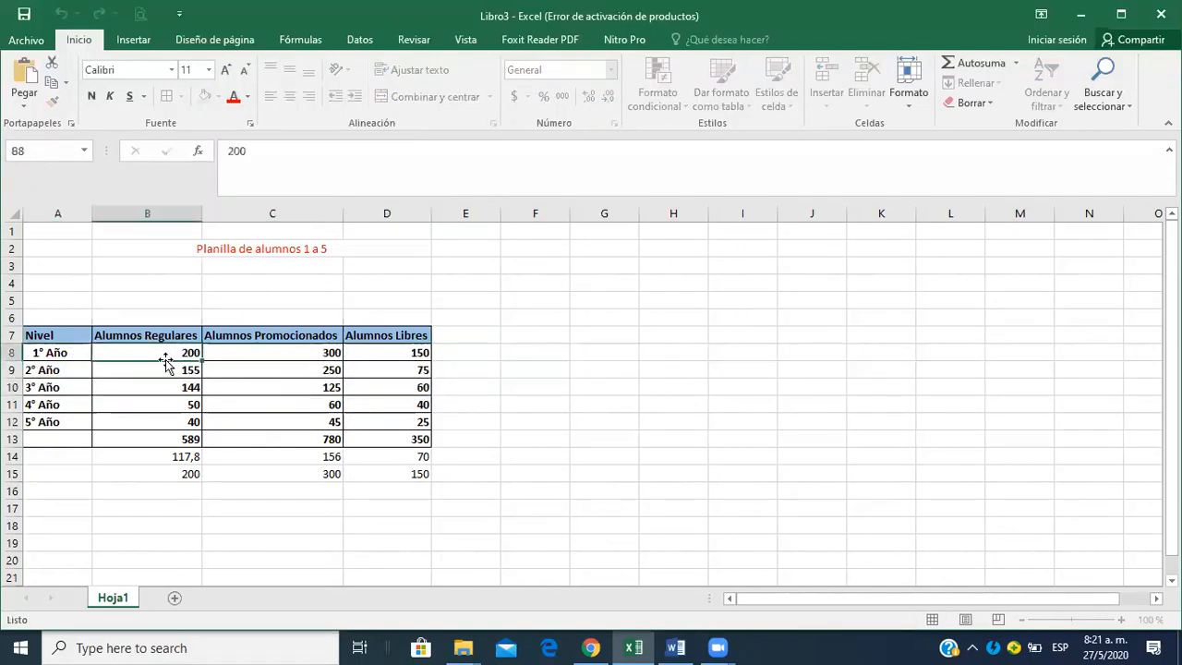
pyautogui.hotkey('shift', 'Right')
pyautogui.hotkey('shift', 'Right')
pyautogui.hotkey('shift', 'Down')
pyautogui.hotkey('shift', 'Down')
pyautogui.hotkey('shift', 'Down')
pyautogui.hotkey('shift', 'Down')
pyautogui.hotkey('shift', 'Down')
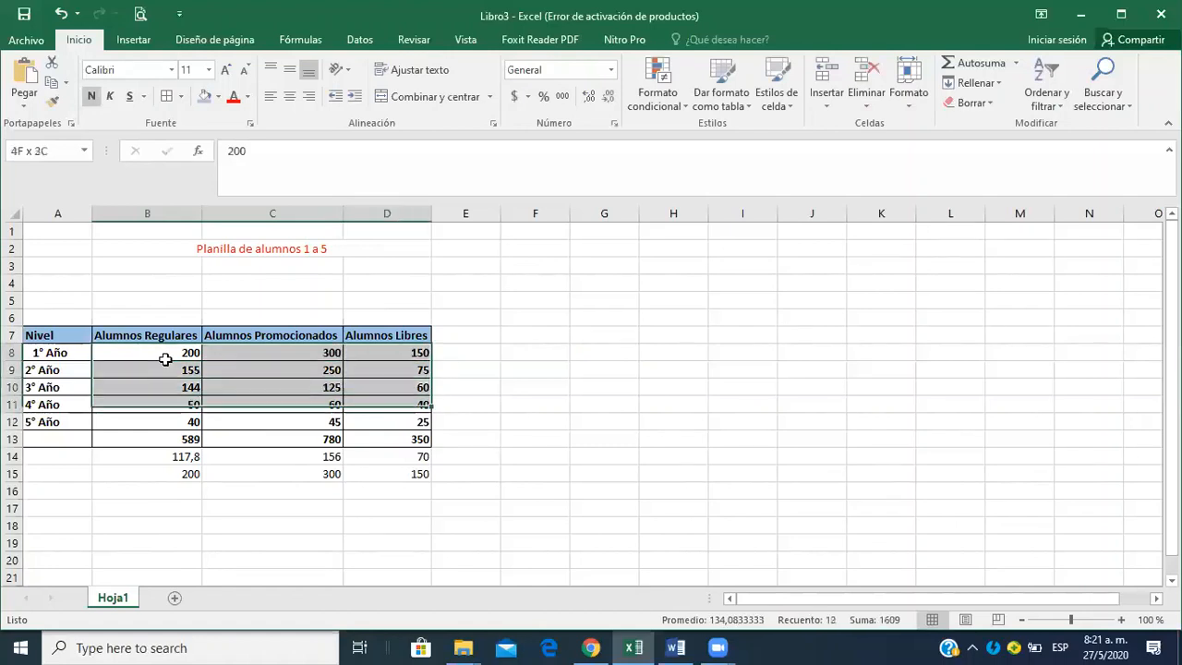
pyautogui.click(289, 98)
pyautogui.click(502, 386)
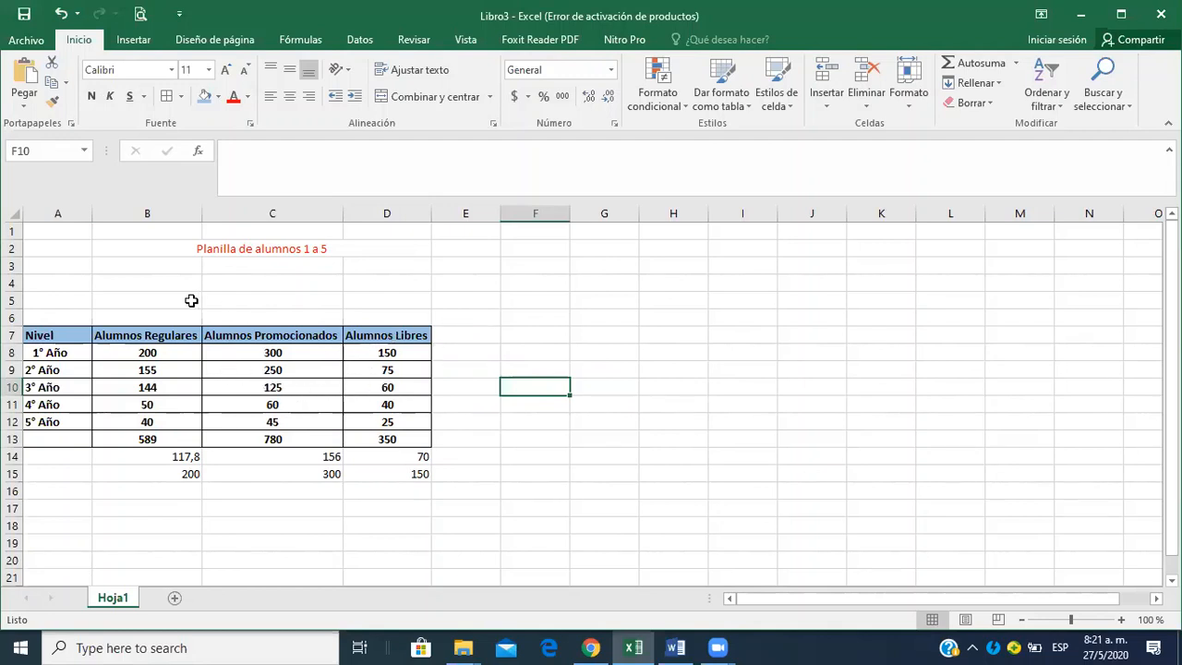
pyautogui.click(155, 285)
pyautogui.click(230, 283)
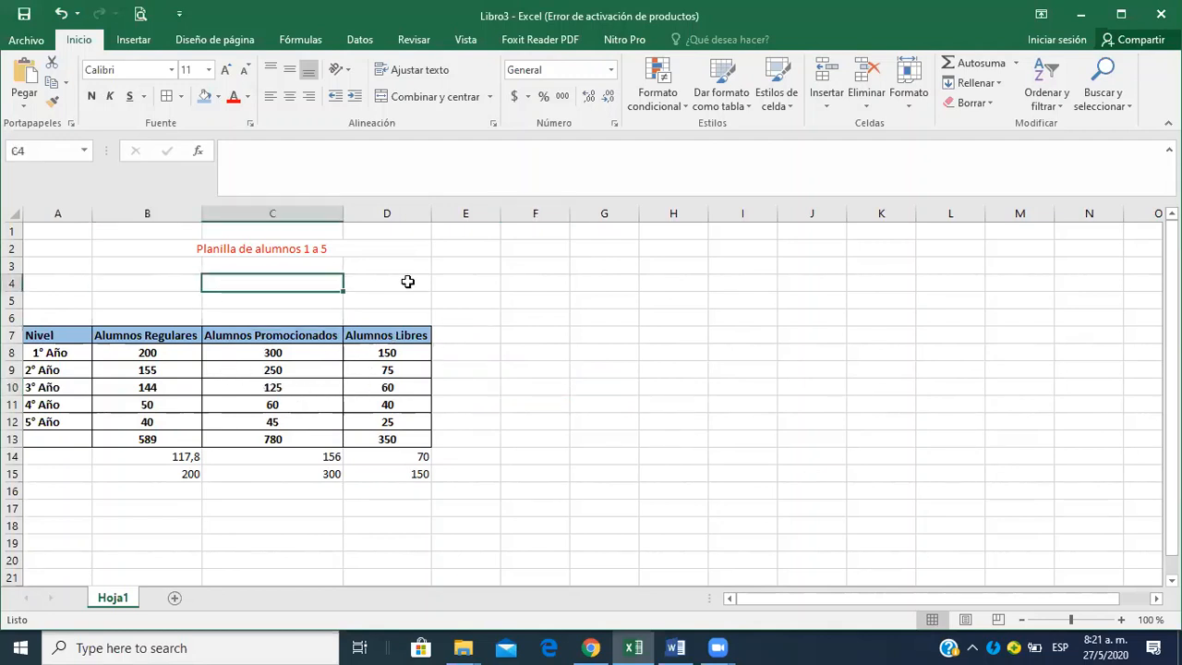
pyautogui.click(410, 282)
pyautogui.click(487, 281)
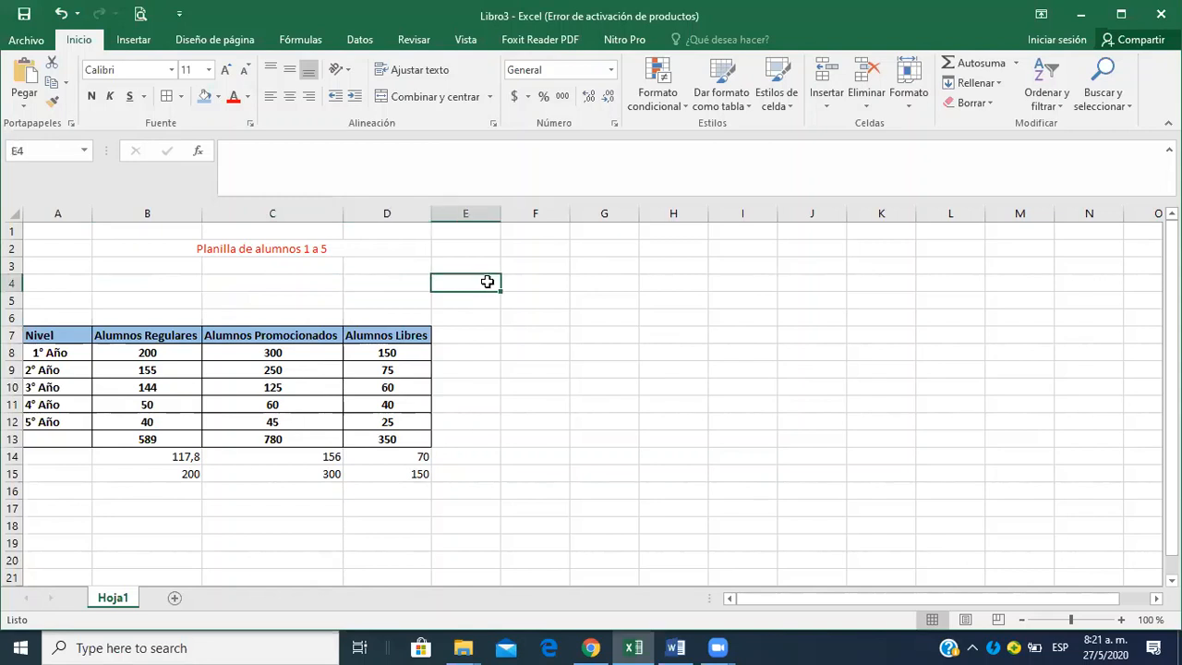
pyautogui.click(557, 287)
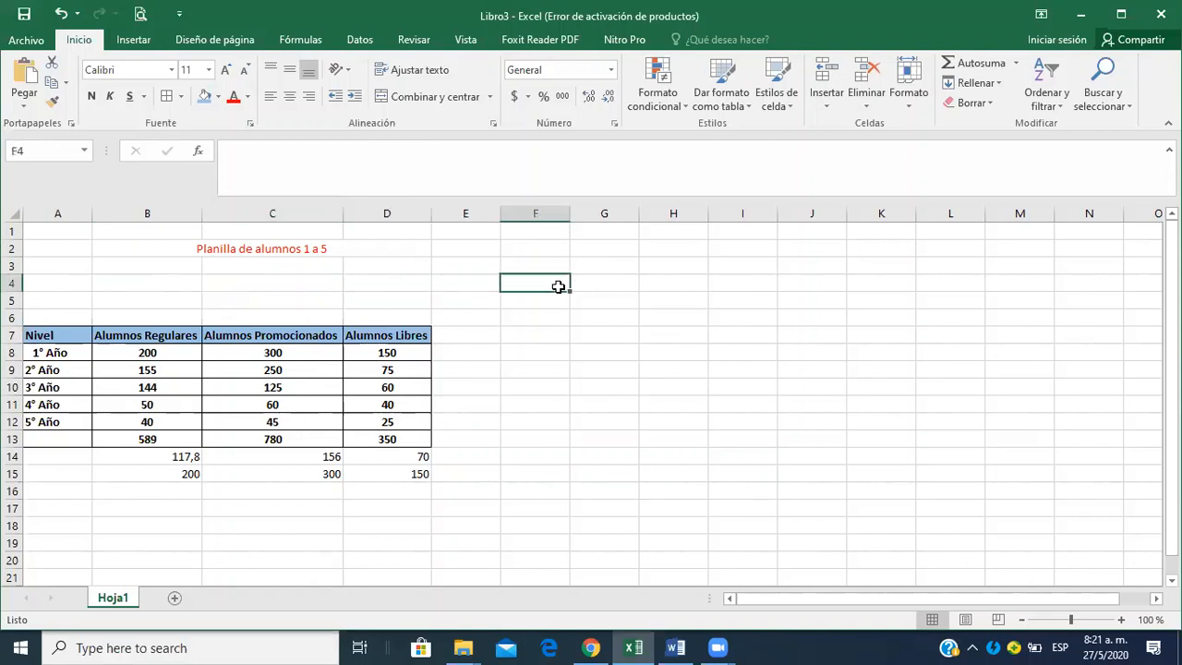
# Check in the print preview how the table and its borders will print, and return to the sheet.
pyautogui.click(139, 16)
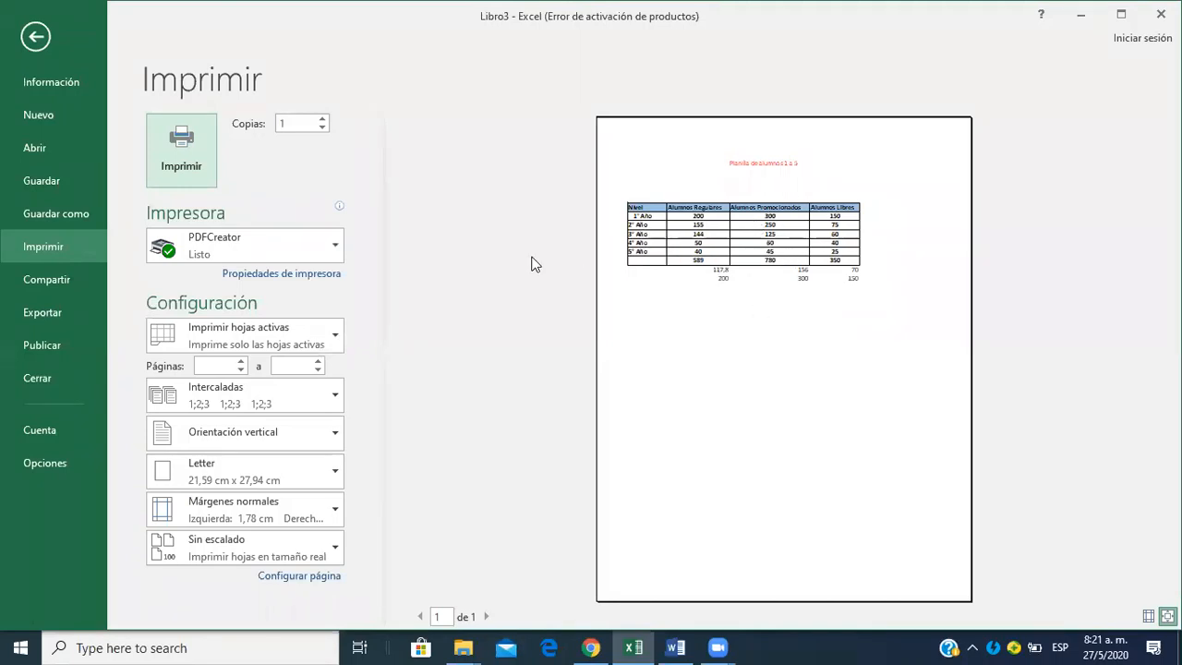
pyautogui.click(48, 41)
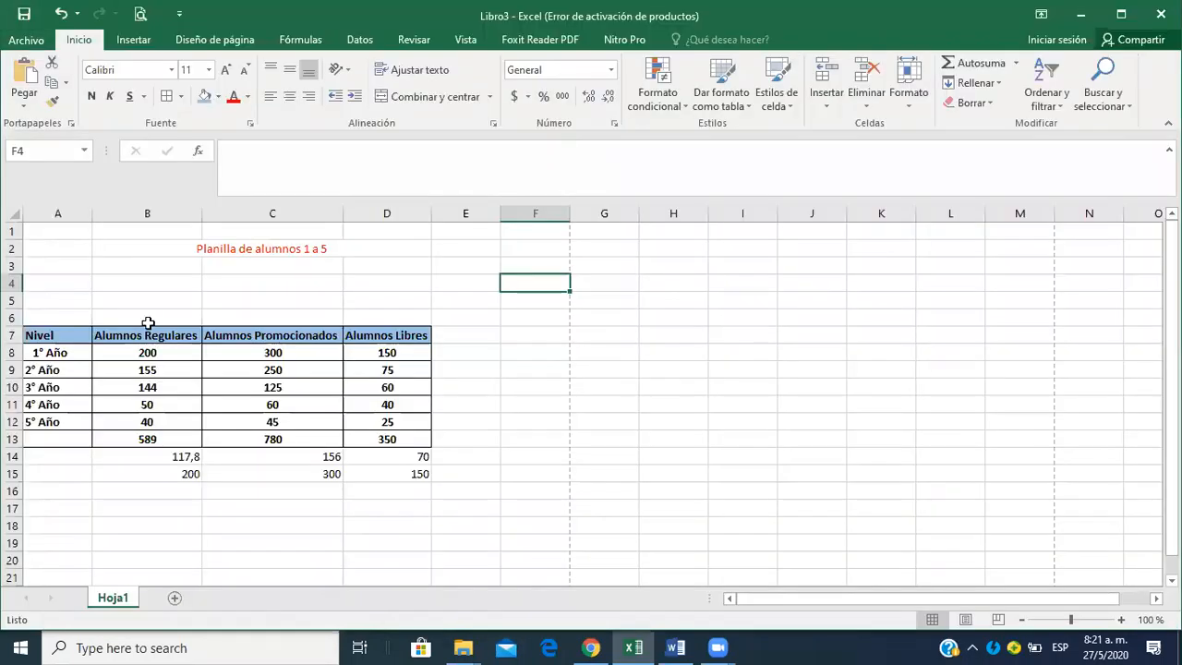
# Undo the centering of the figures, the blue header fill, and the autofit of columns D and C.
pyautogui.click(101, 419)
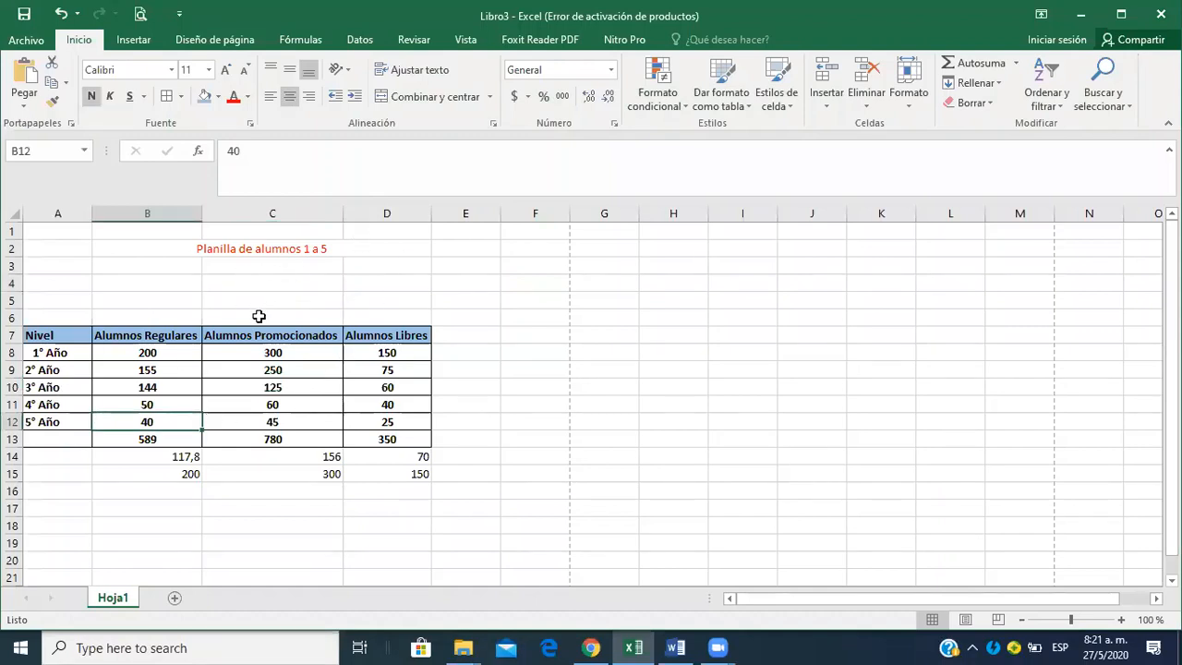
pyautogui.click(68, 335)
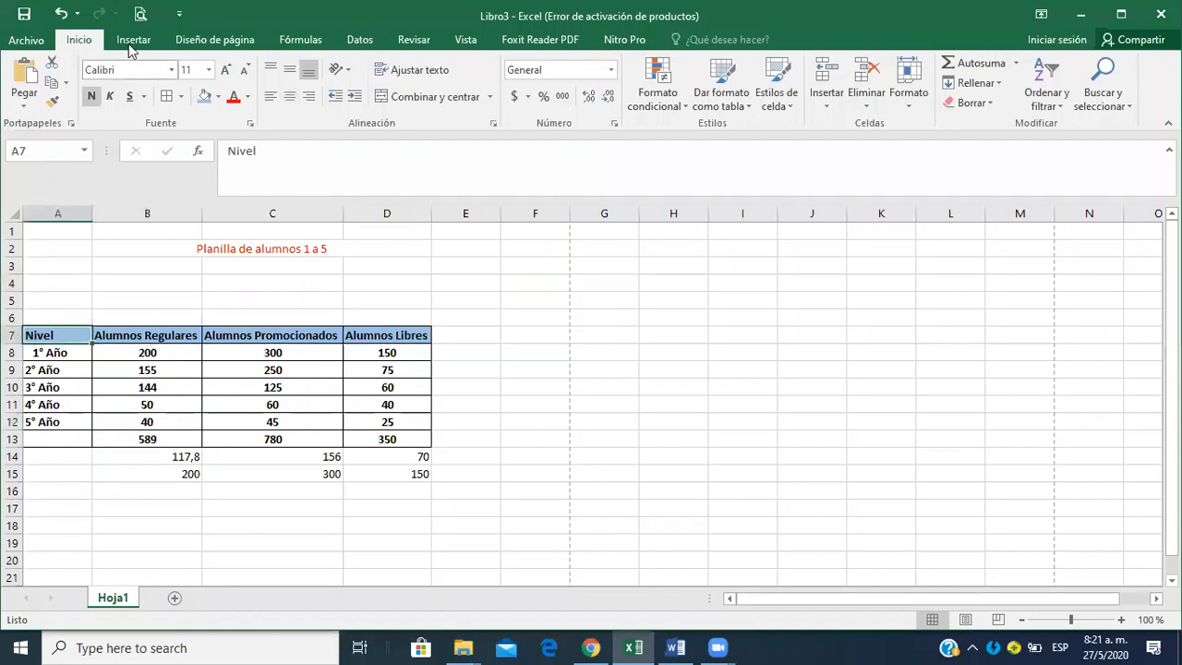
pyautogui.click(62, 15)
pyautogui.click(62, 15)
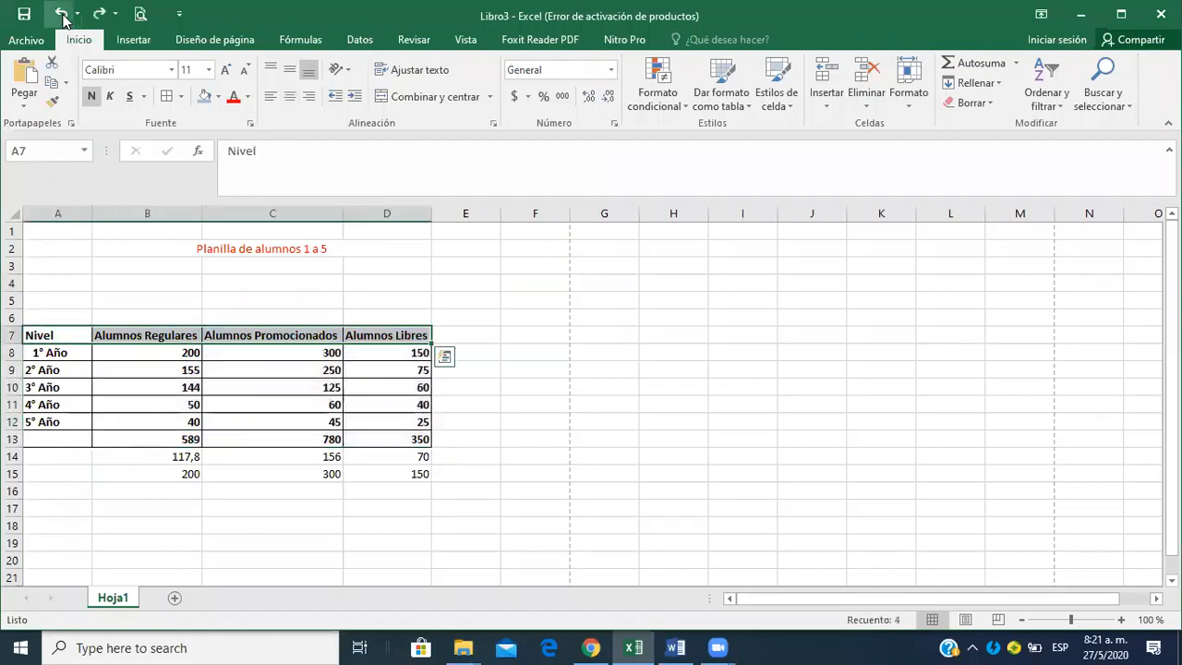
pyautogui.click(62, 15)
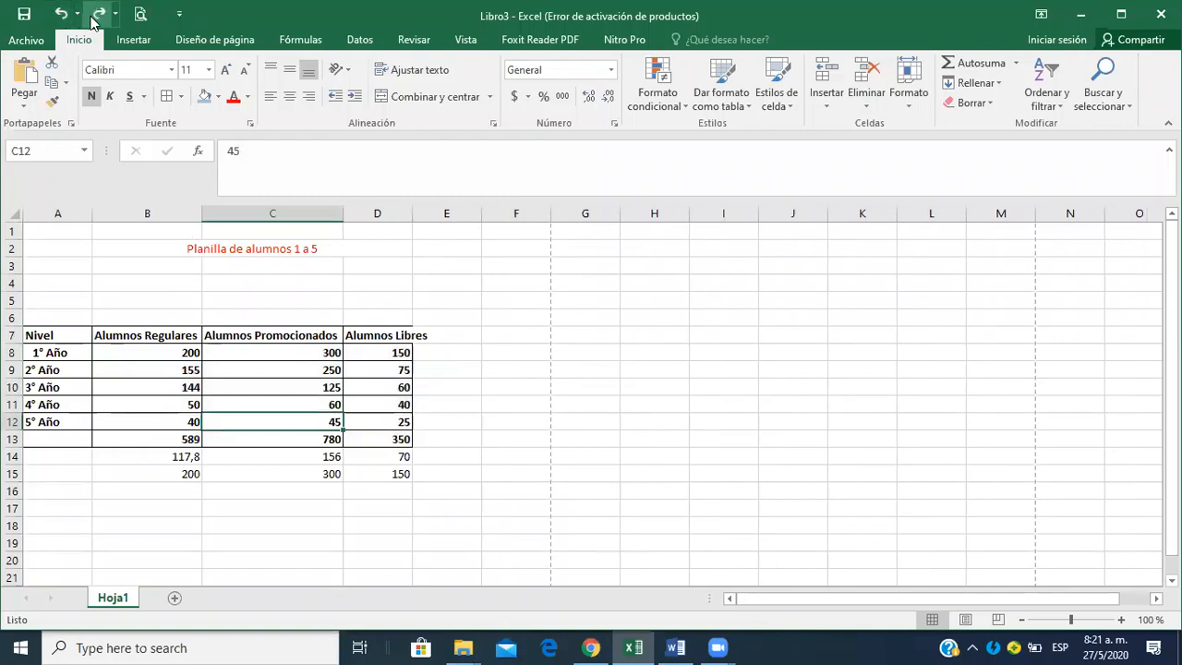
pyautogui.click(62, 15)
pyautogui.click(62, 15)
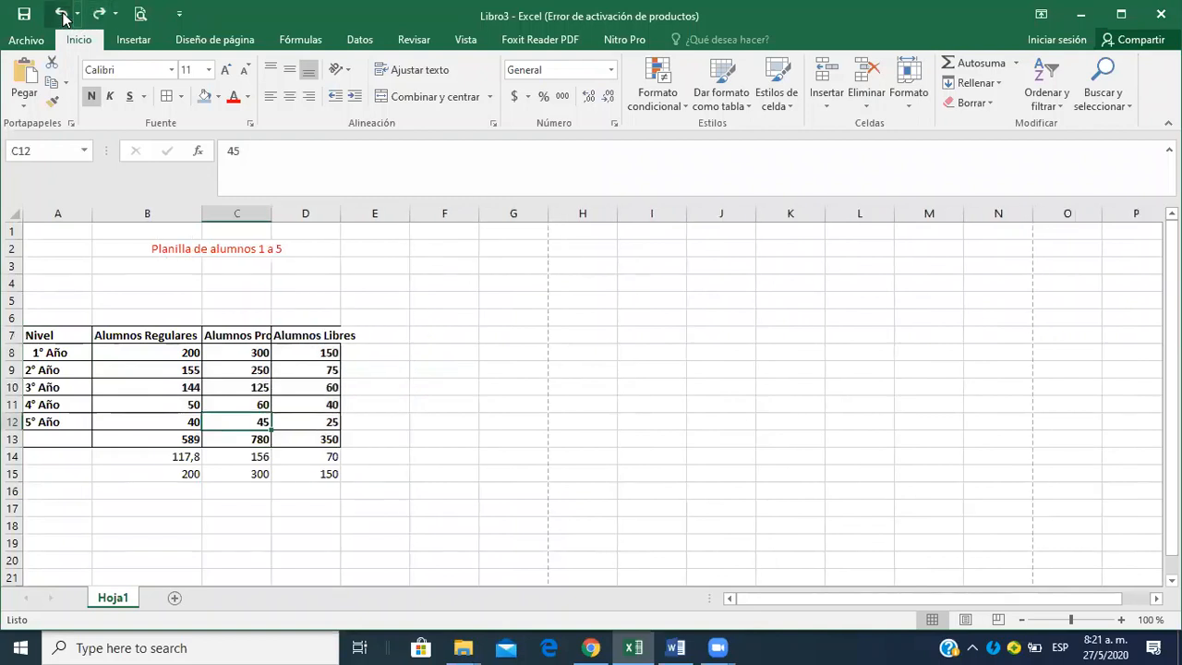
# Undo the table borders and the column B widening, check the borderless table in the print preview, and return to the sheet.
pyautogui.click(62, 15)
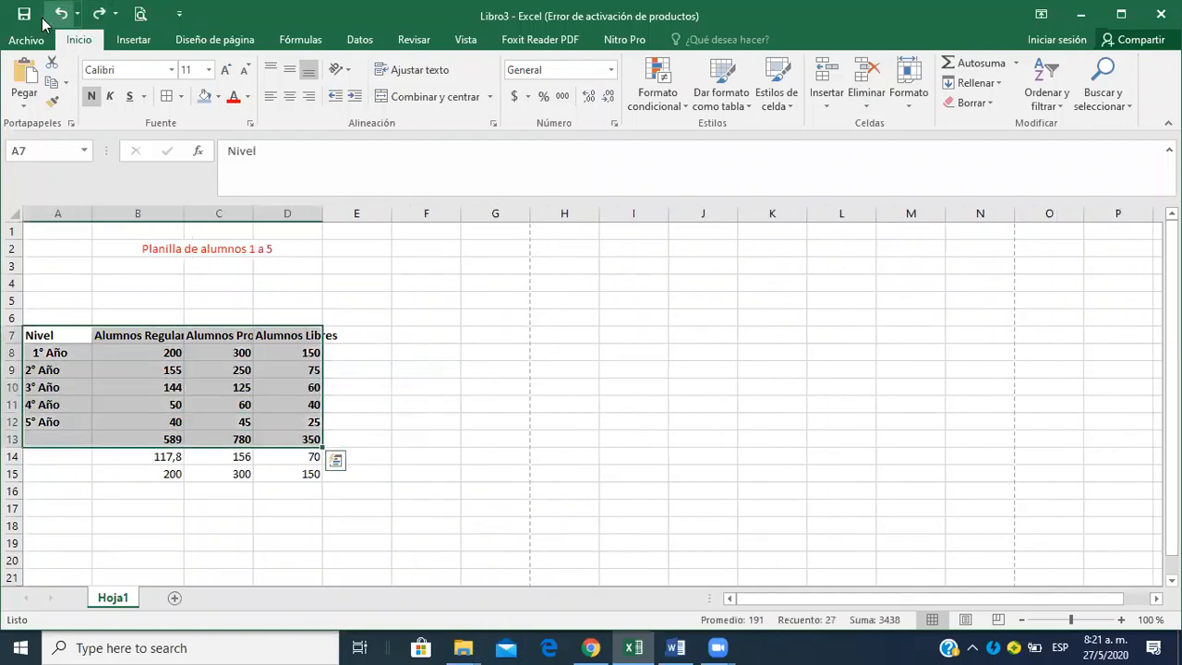
pyautogui.click(143, 16)
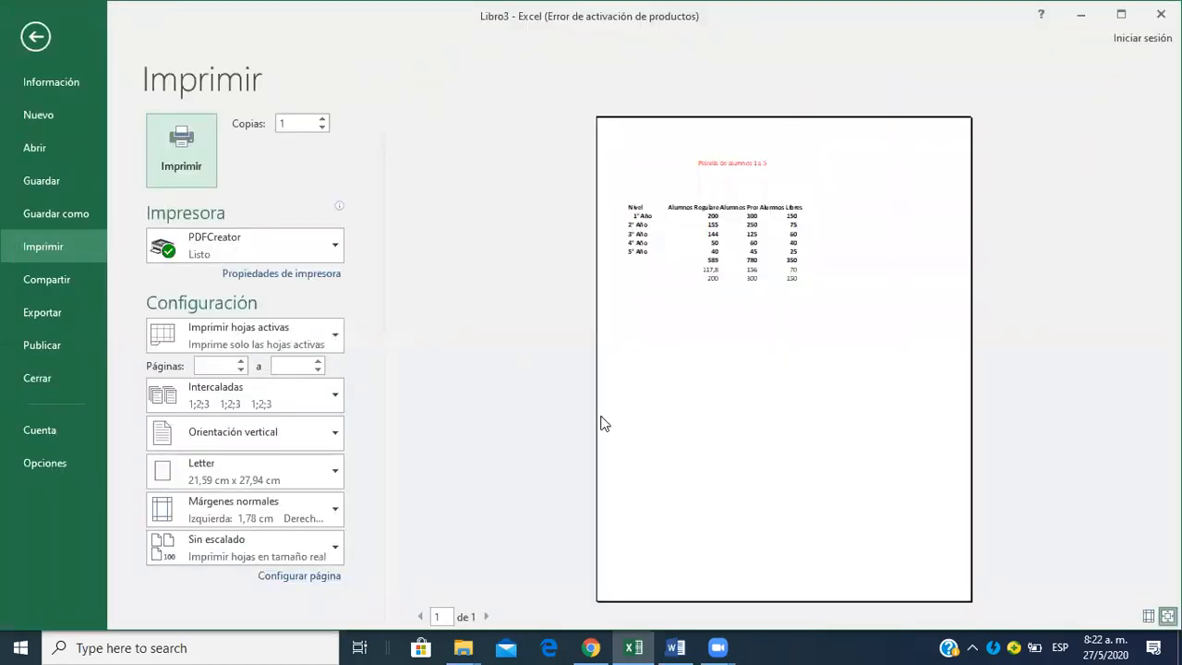
pyautogui.click(821, 370)
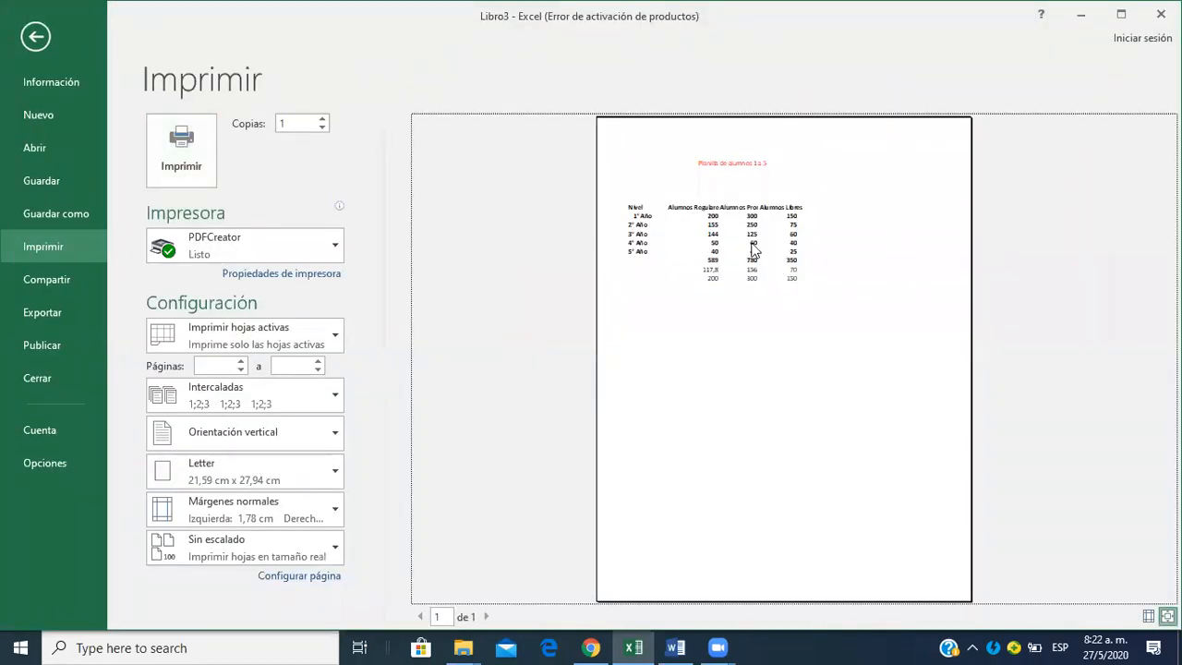
pyautogui.click(37, 36)
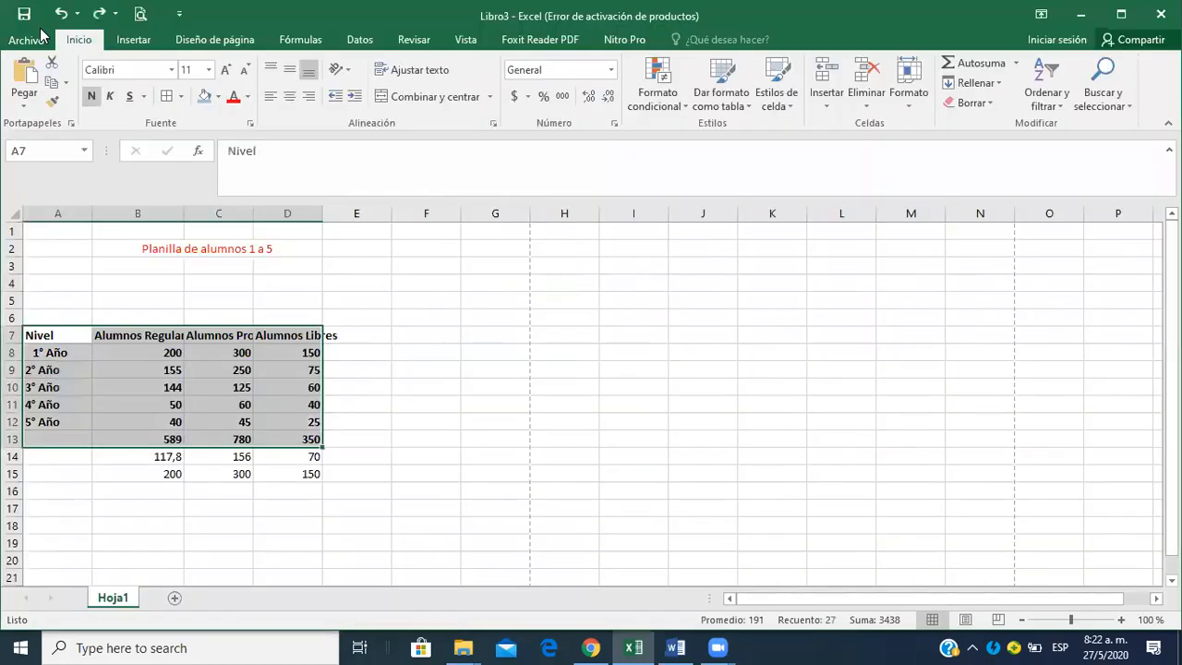
# Redo the undone table formatting: borders, column B to D widths, blue header fill, and centered figures in B8:D13.
pyautogui.click(99, 16)
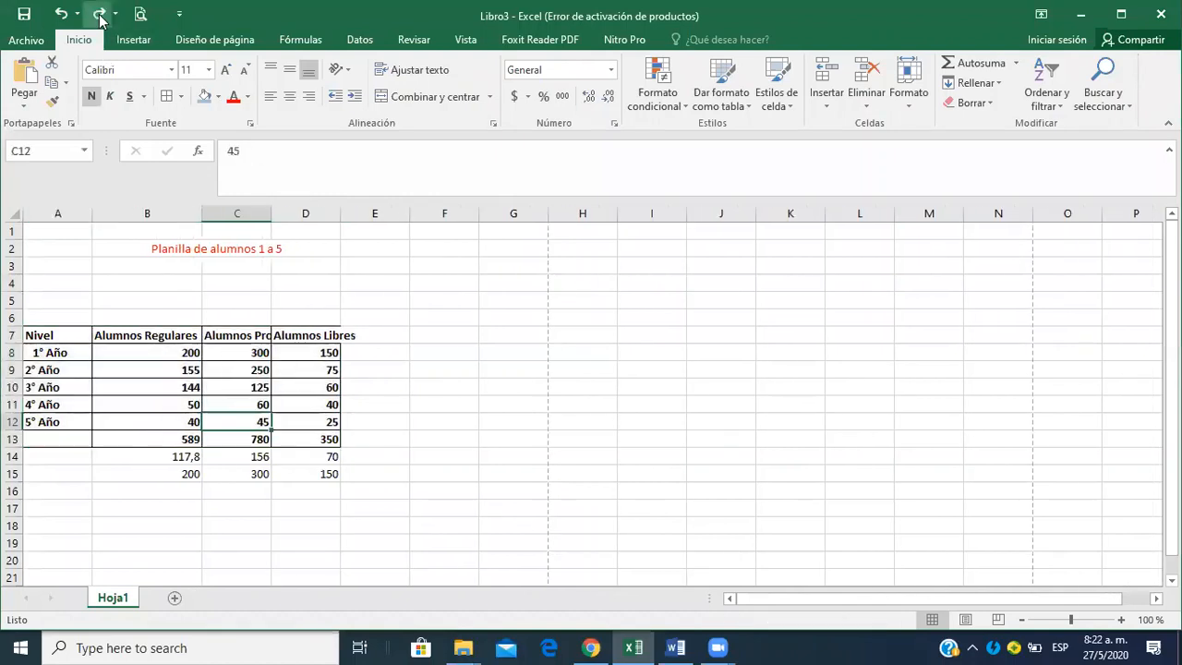
pyautogui.click(99, 16)
pyautogui.click(100, 16)
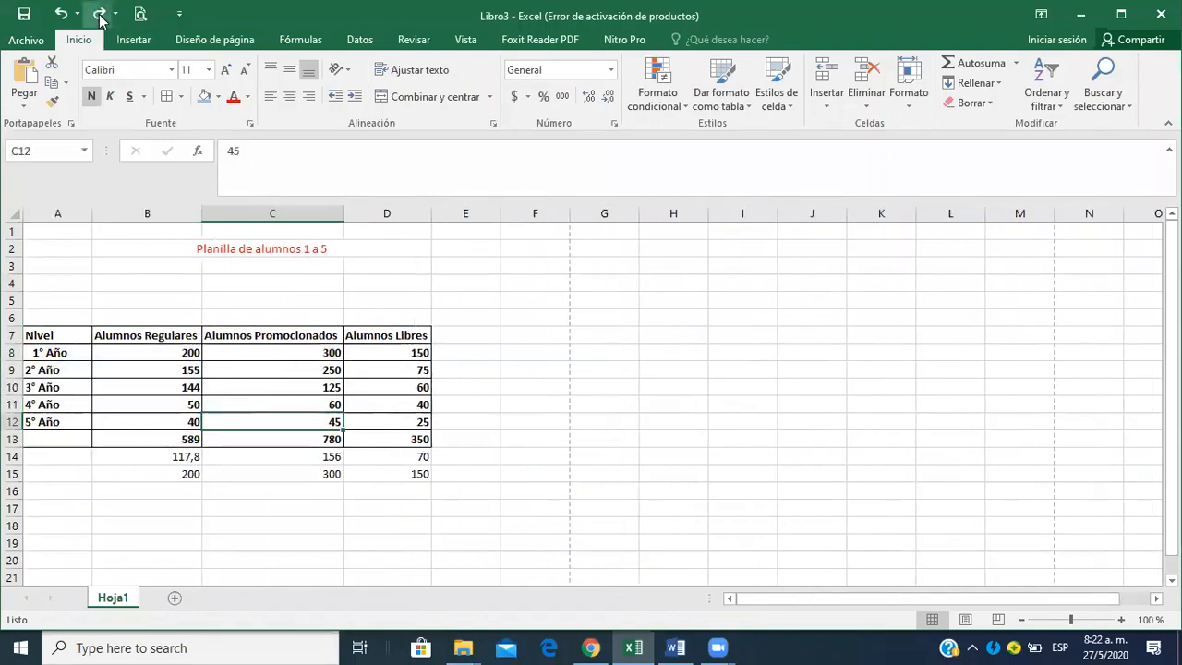
pyautogui.click(100, 16)
pyautogui.click(99, 15)
pyautogui.click(99, 15)
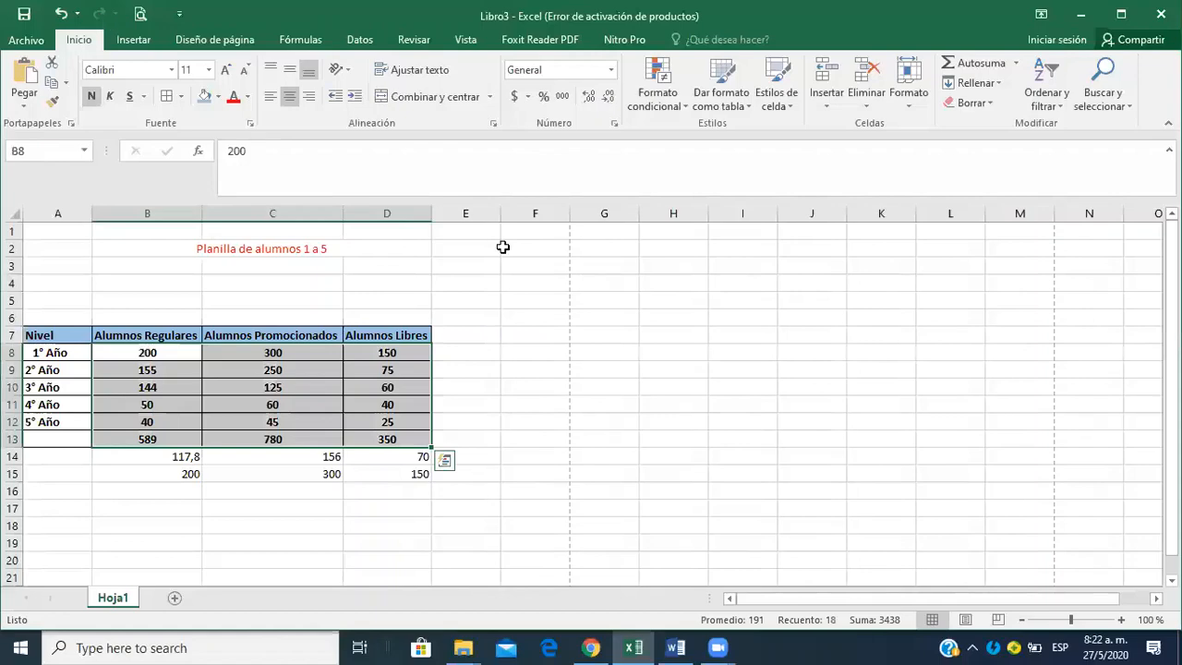
# Switch to the Word assignment, review the remaining items through 11, and return to the Excel sheet.
pyautogui.click(676, 647)
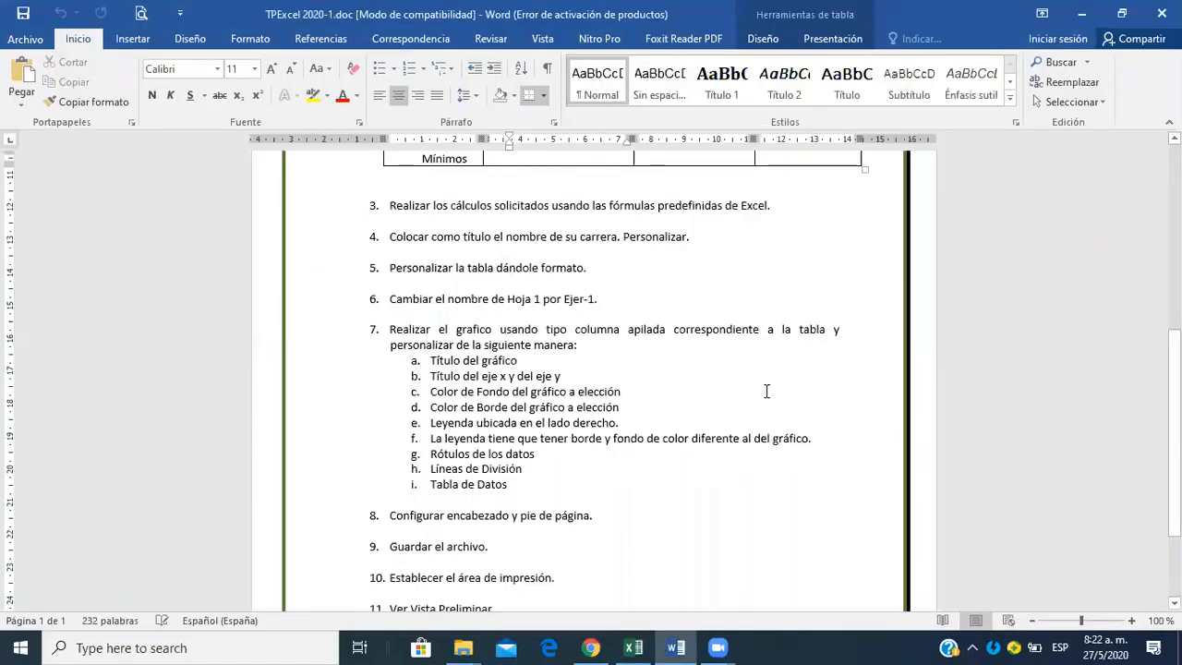
pyautogui.scroll(-3, 591, 378)
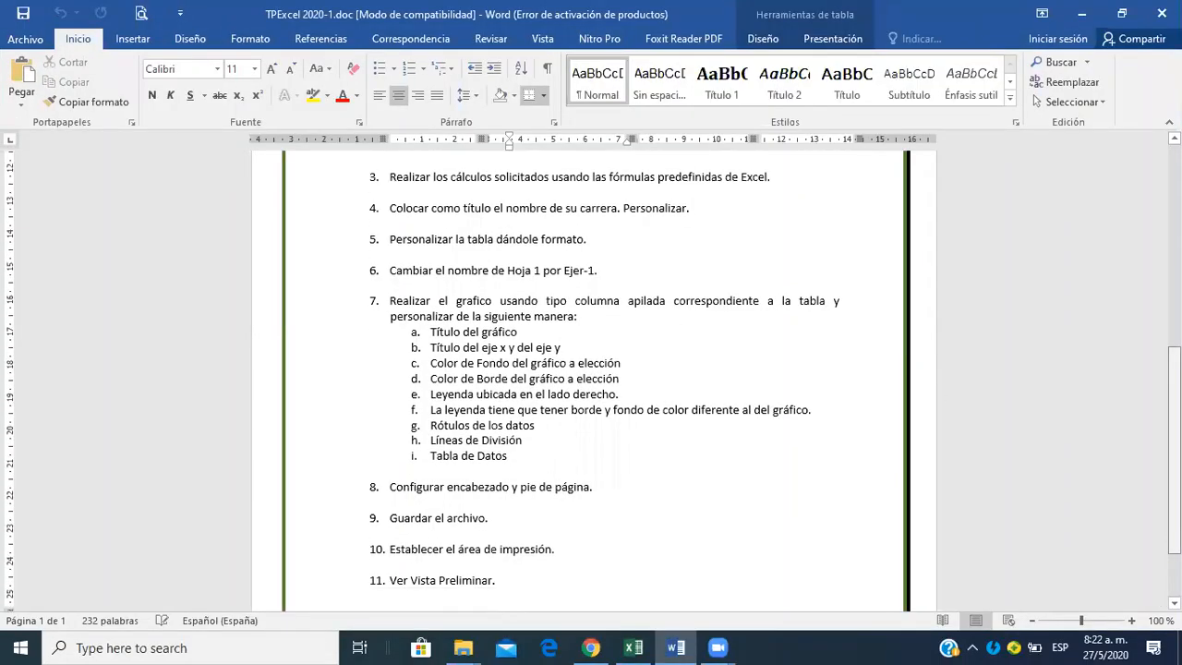
pyautogui.scroll(-1, 591, 378)
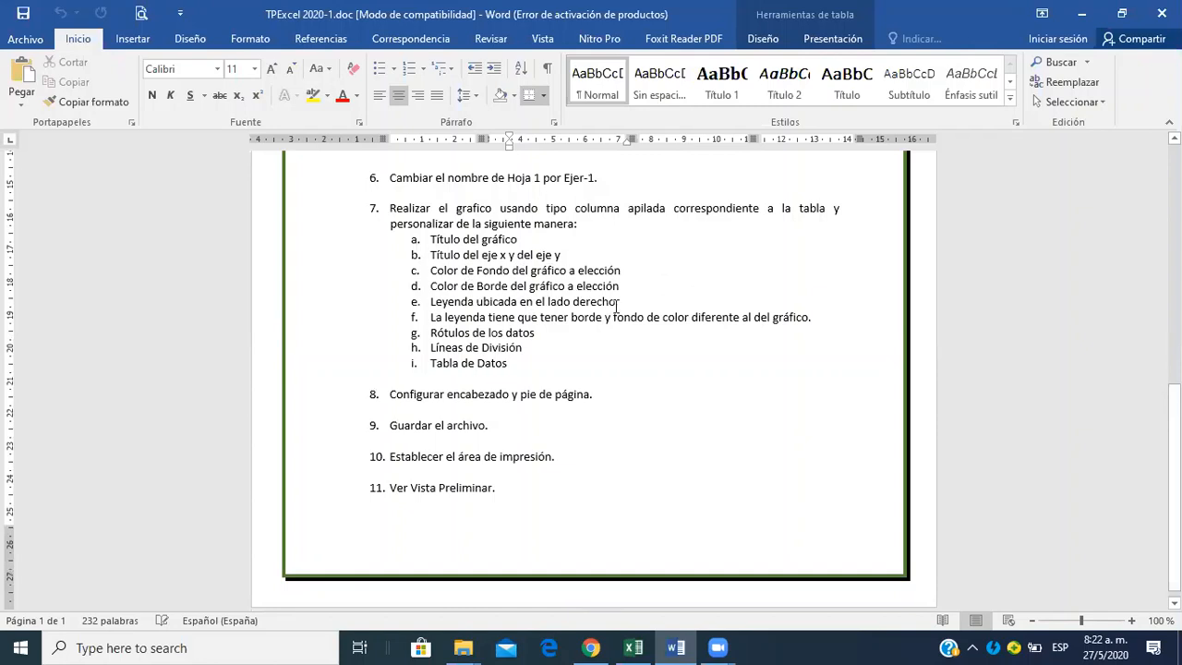
pyautogui.hotkey('alt', 'Tab')
pyautogui.click(628, 422)
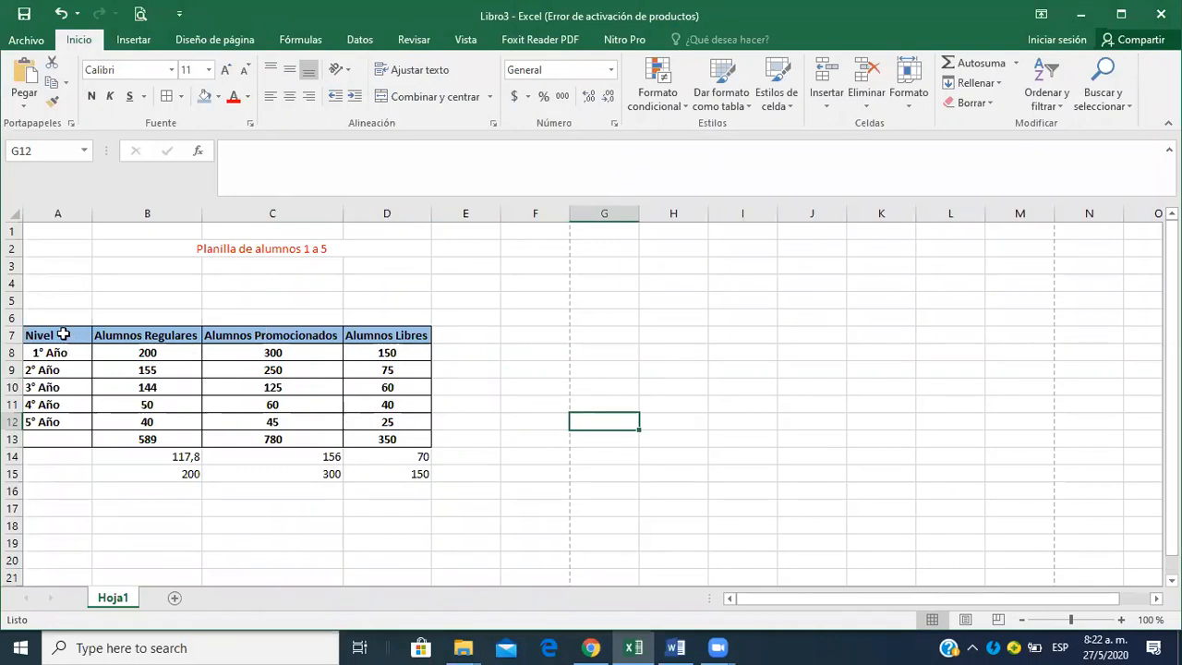
# Insert a 2-D stacked column chart from A7:D12 and place it beside the table without covering the data.
pyautogui.moveTo(61, 335); pyautogui.dragTo(392, 417)
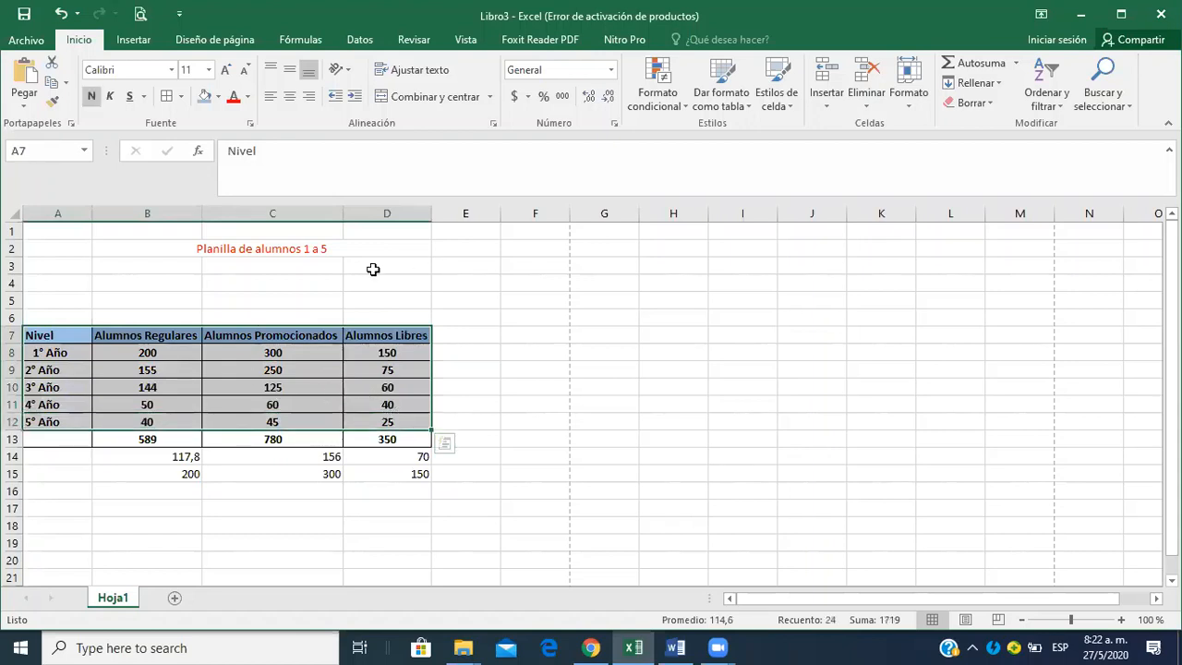
pyautogui.click(141, 41)
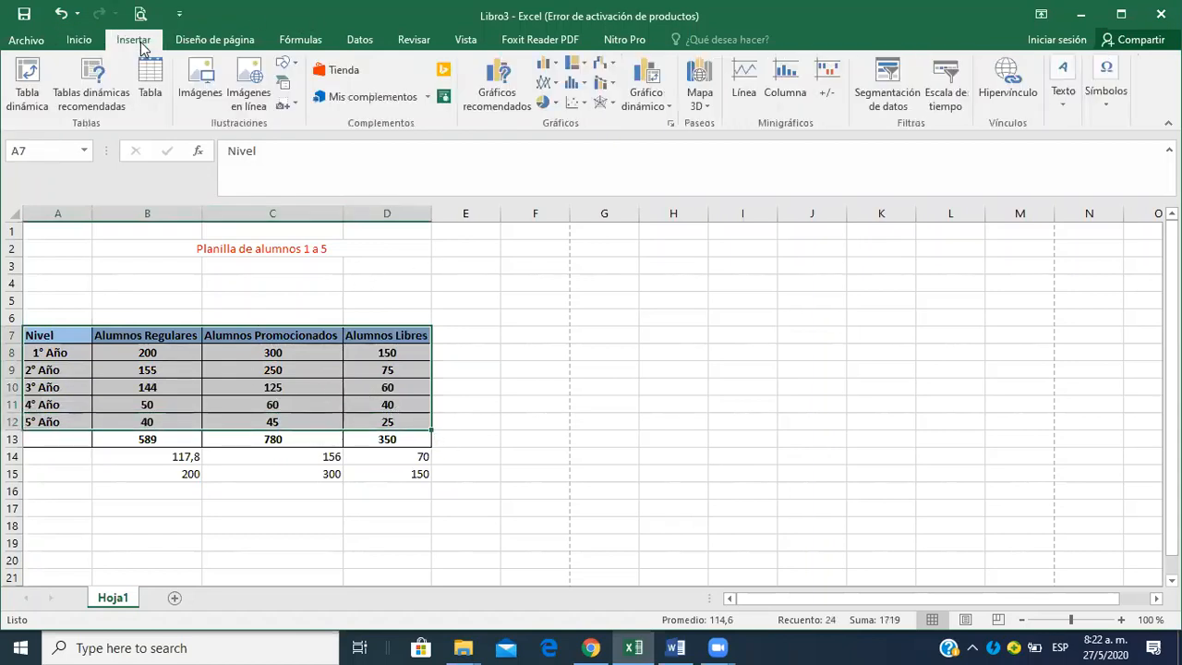
pyautogui.click(582, 68)
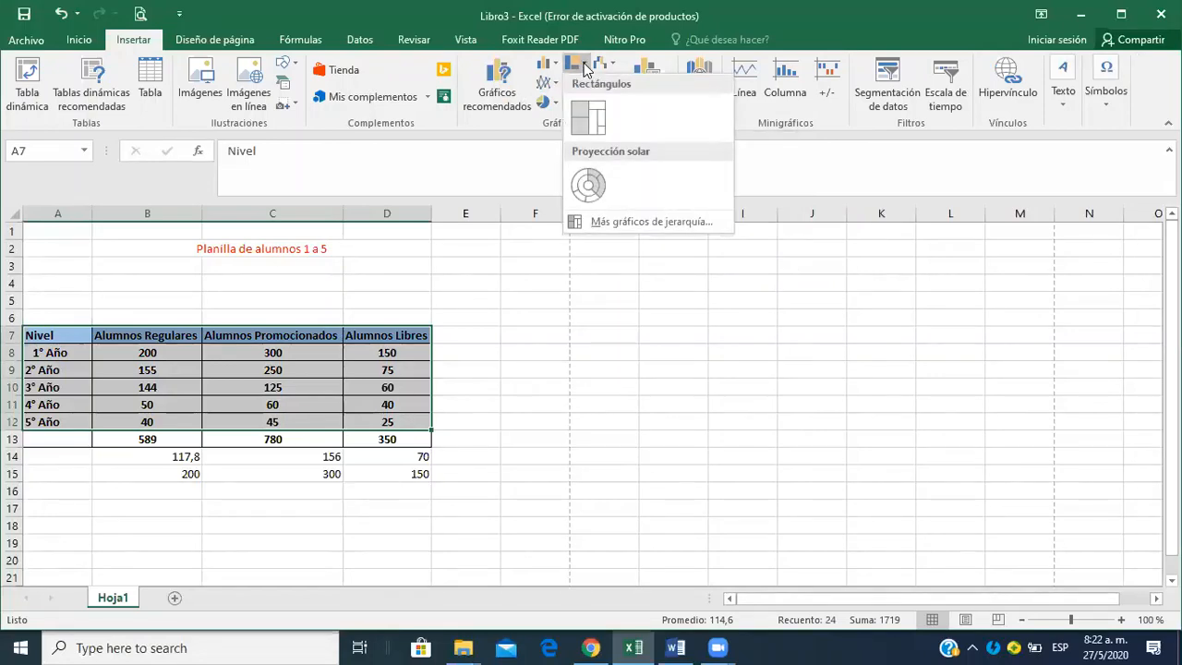
pyautogui.click(546, 64)
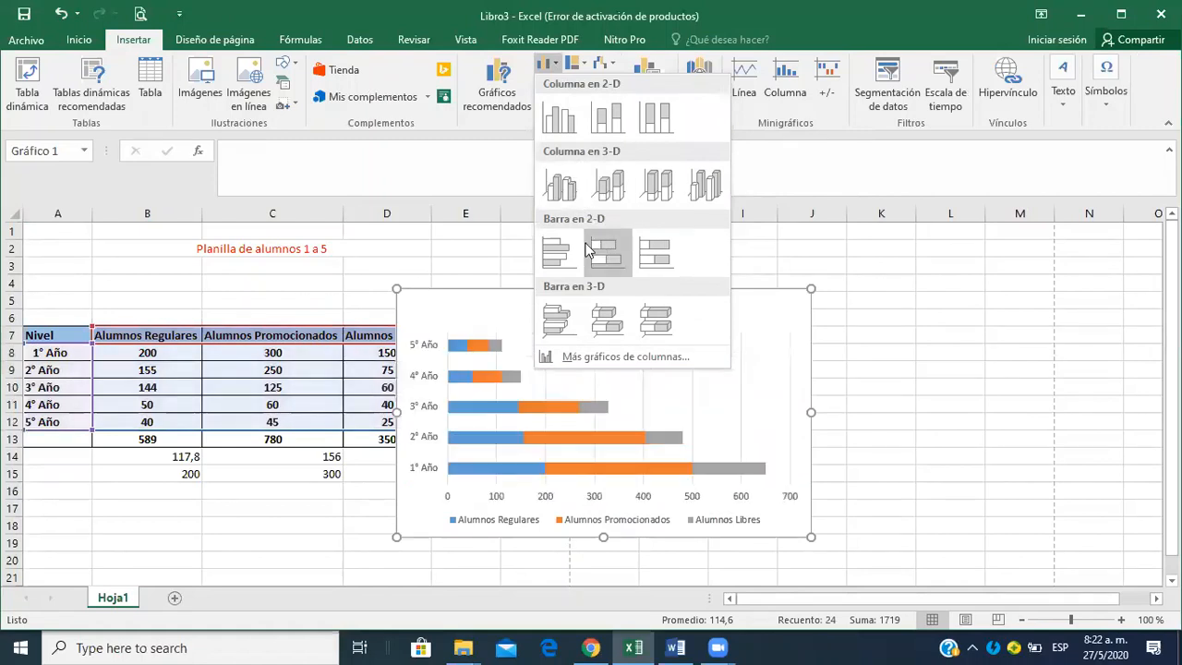
pyautogui.click(607, 115)
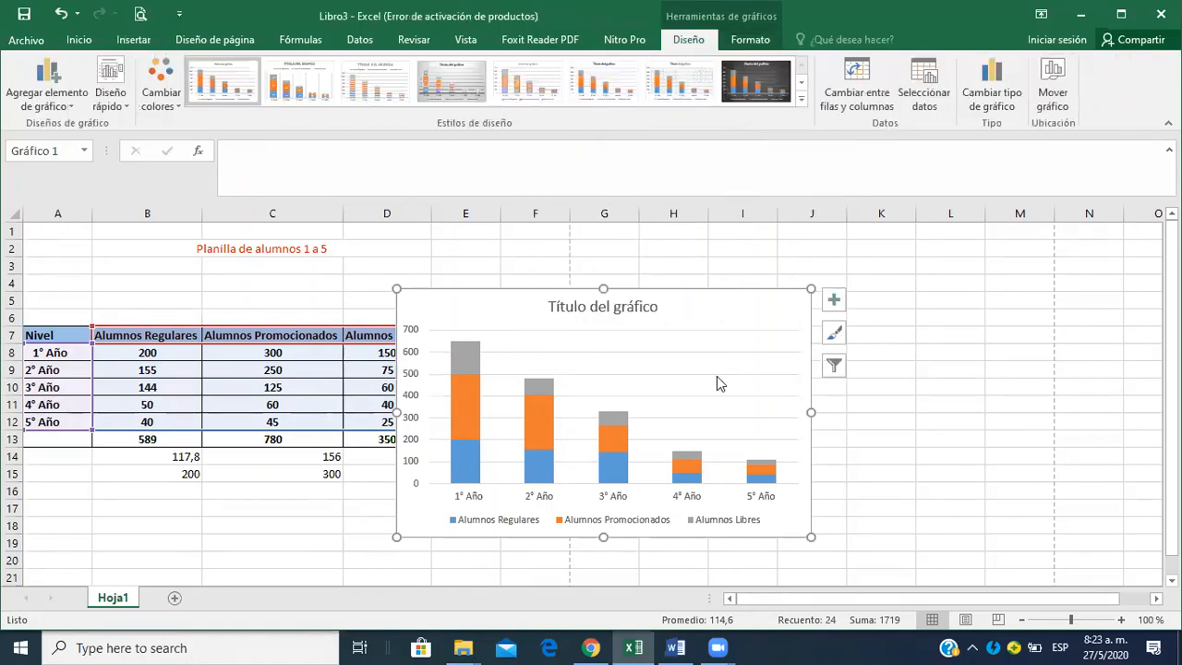
pyautogui.moveTo(736, 302); pyautogui.dragTo(820, 293)
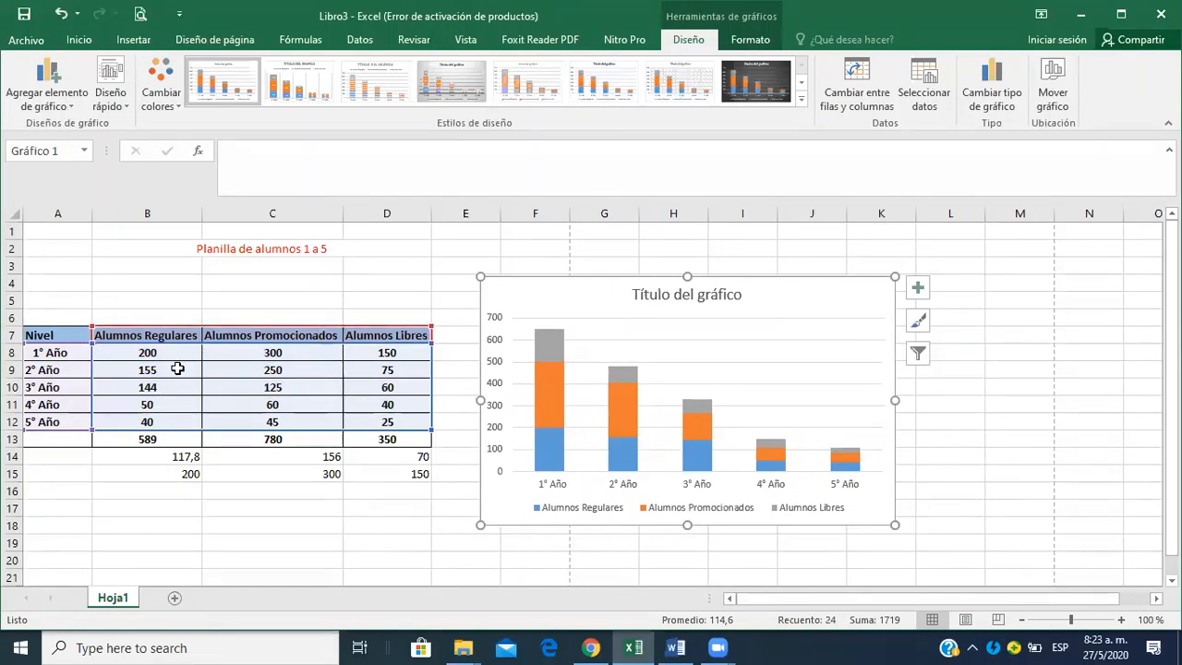
# Check the chart requirements of item 7 in the Word assignment, then compare the chart's series and legend with the Excel table.
pyautogui.moveTo(694, 404)
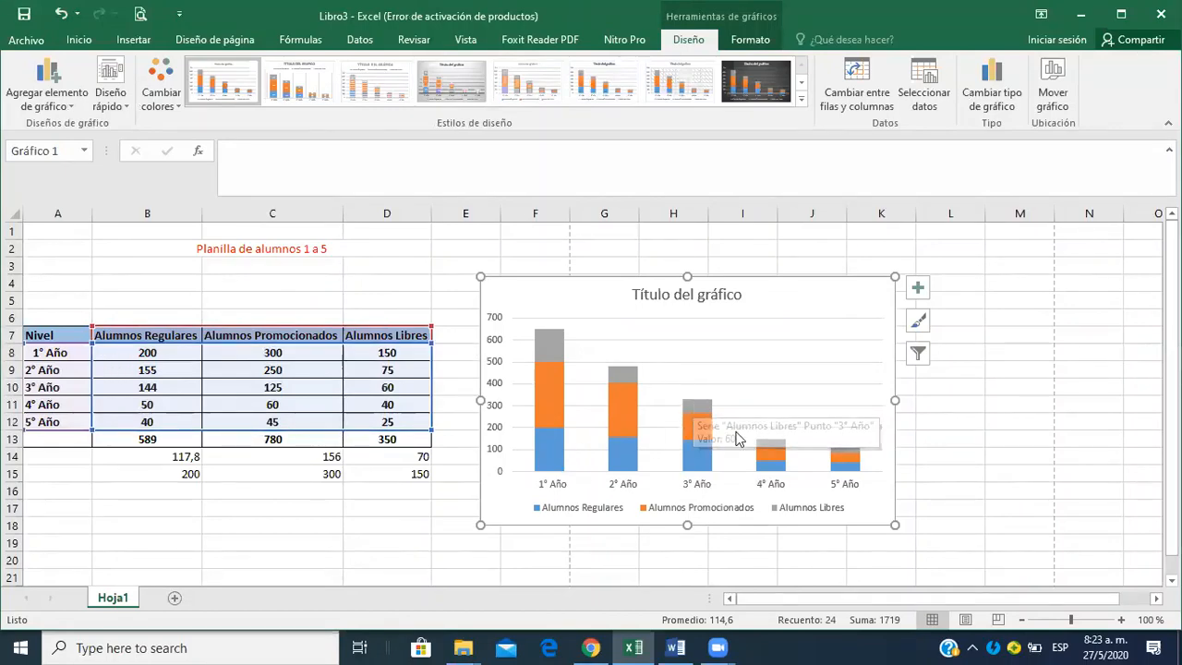
pyautogui.hotkey('alt', 'Tab')
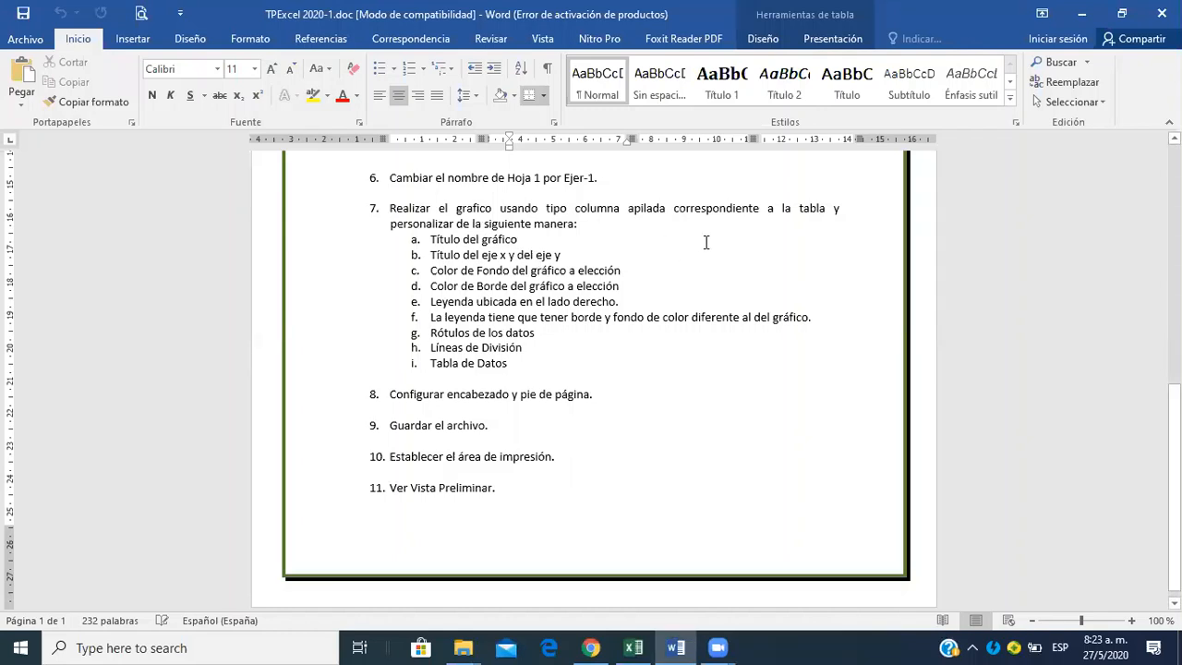
pyautogui.hotkey('alt', 'Tab')
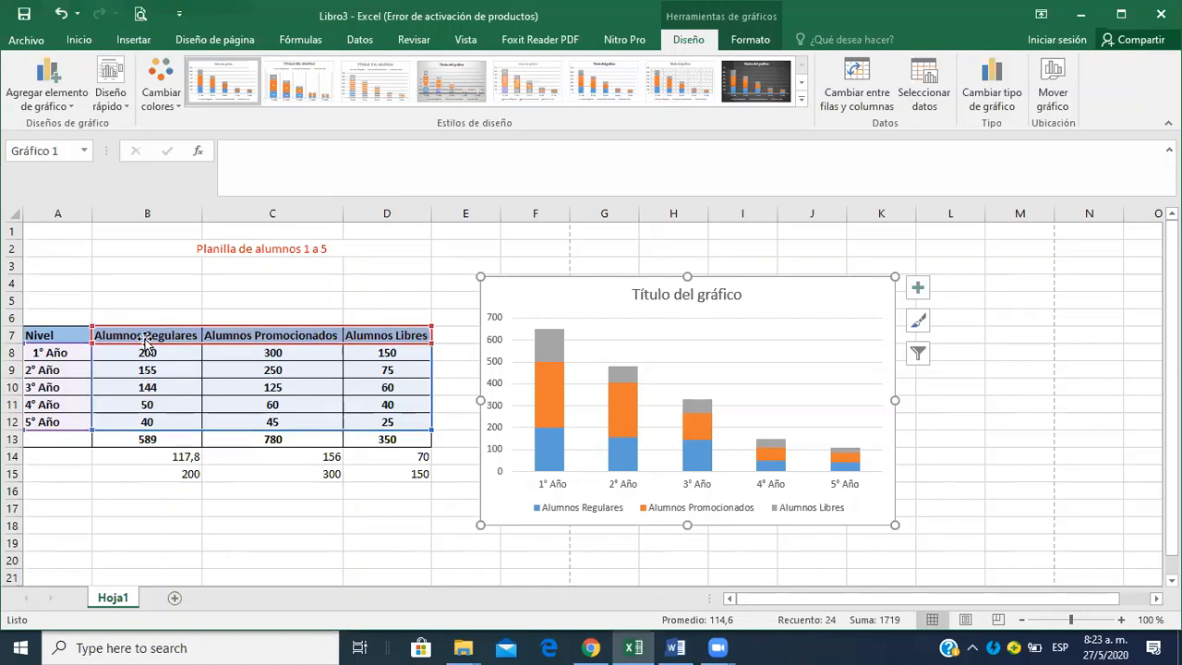
pyautogui.click(243, 507)
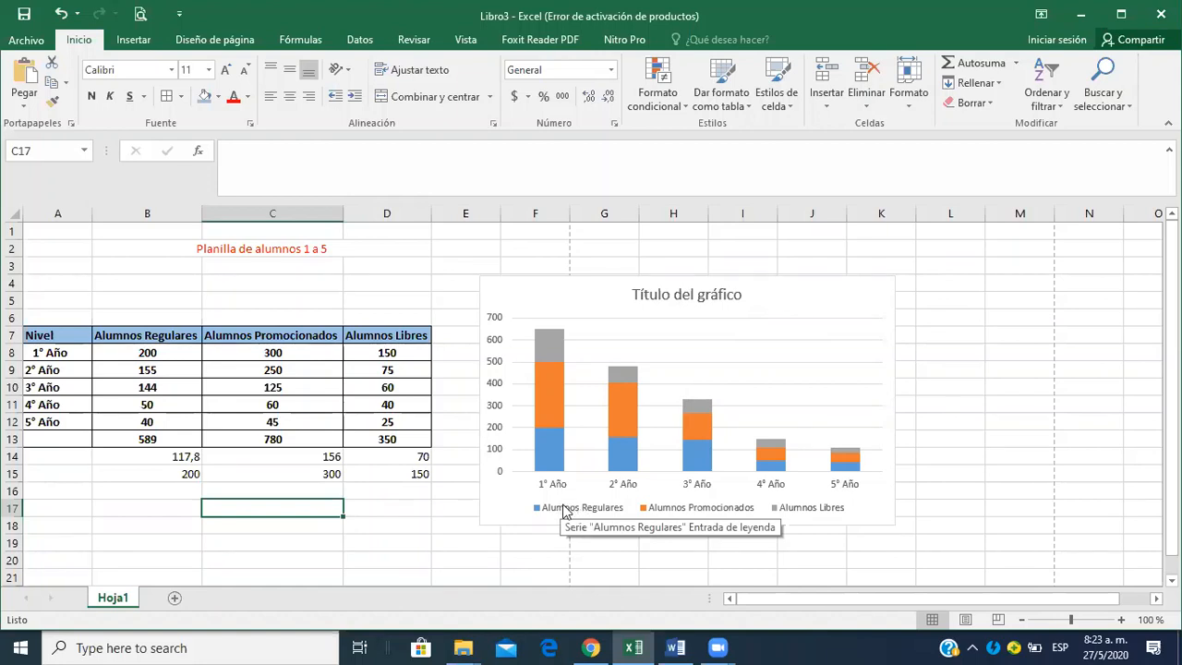
pyautogui.moveTo(556, 439)
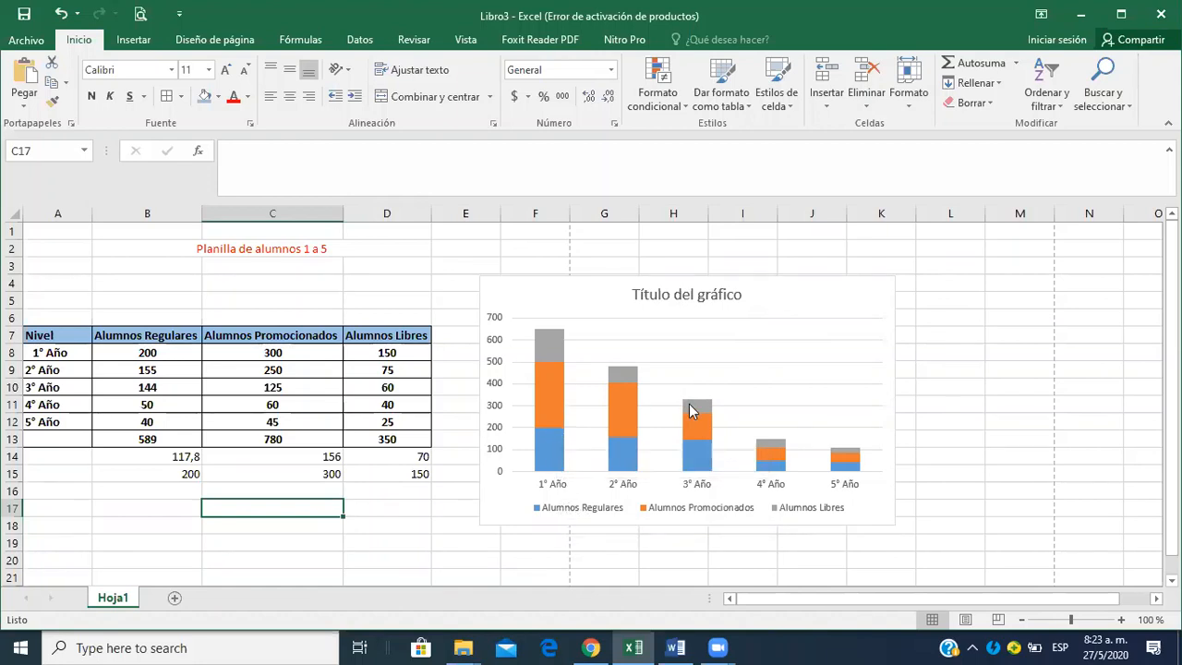
pyautogui.click(876, 292)
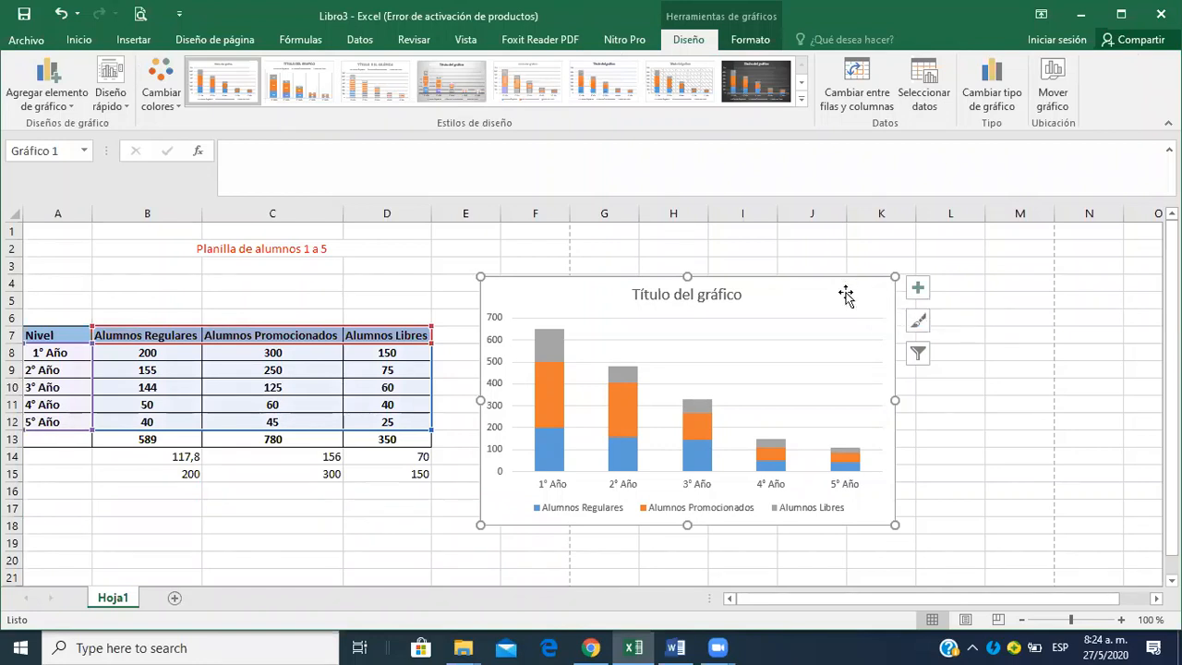
pyautogui.click(758, 40)
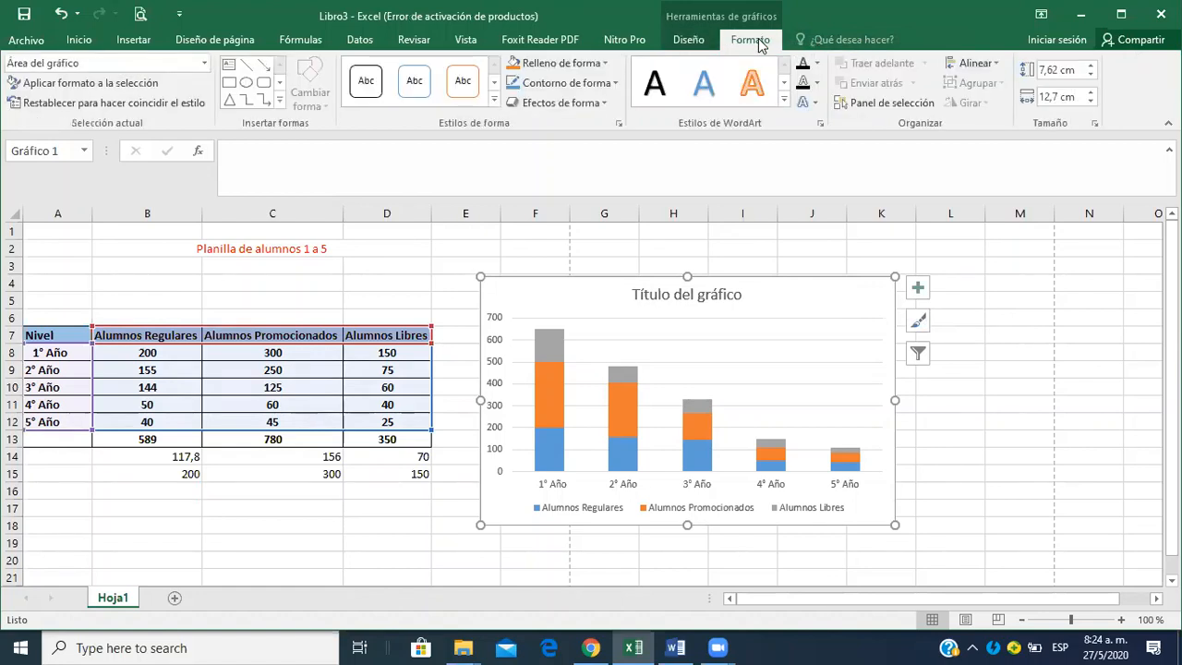
pyautogui.rightClick(829, 316)
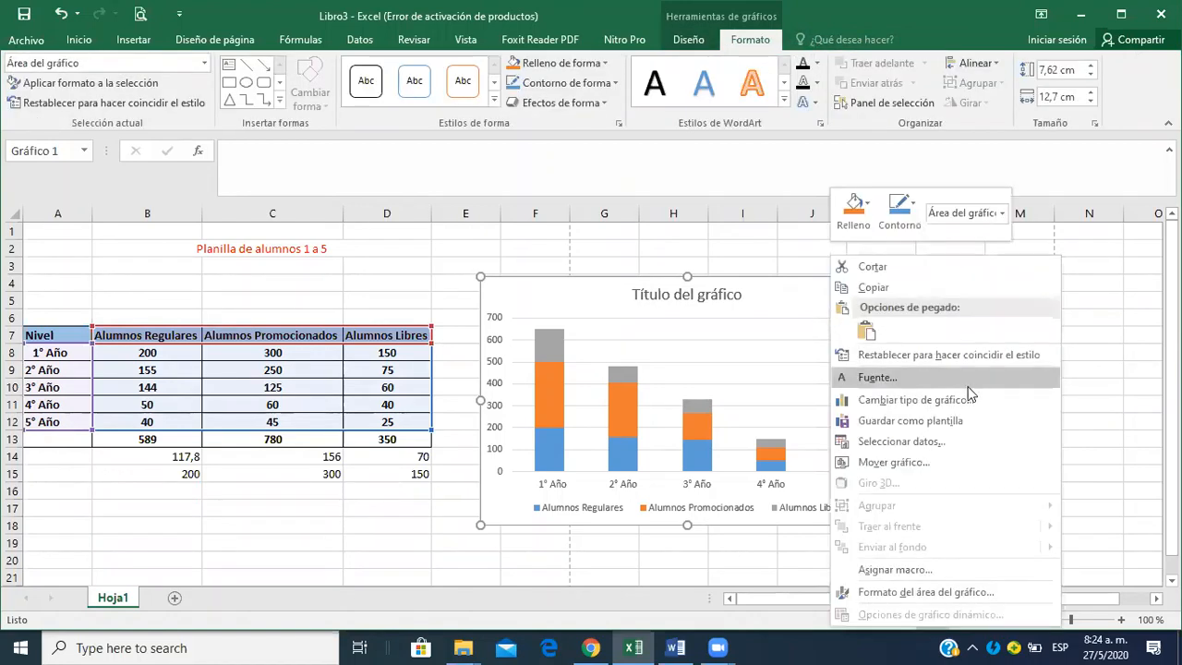
pyautogui.click(786, 314)
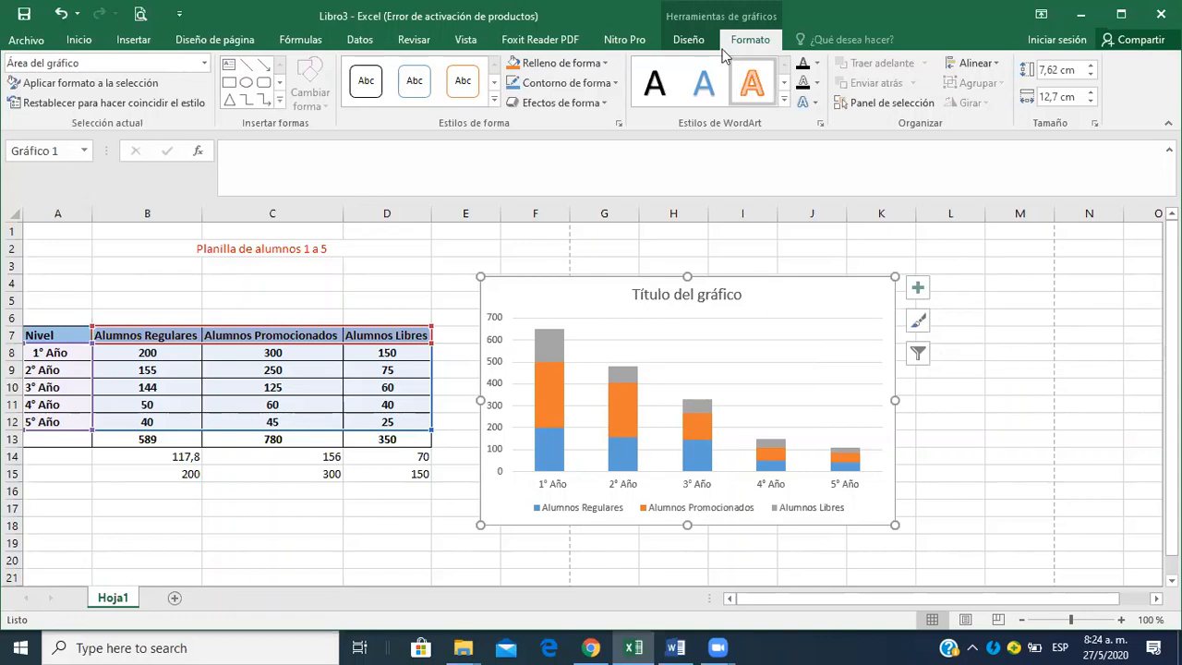
# Place the chart title above the chart and replace its placeholder text with "Alumnos".
pyautogui.click(688, 39)
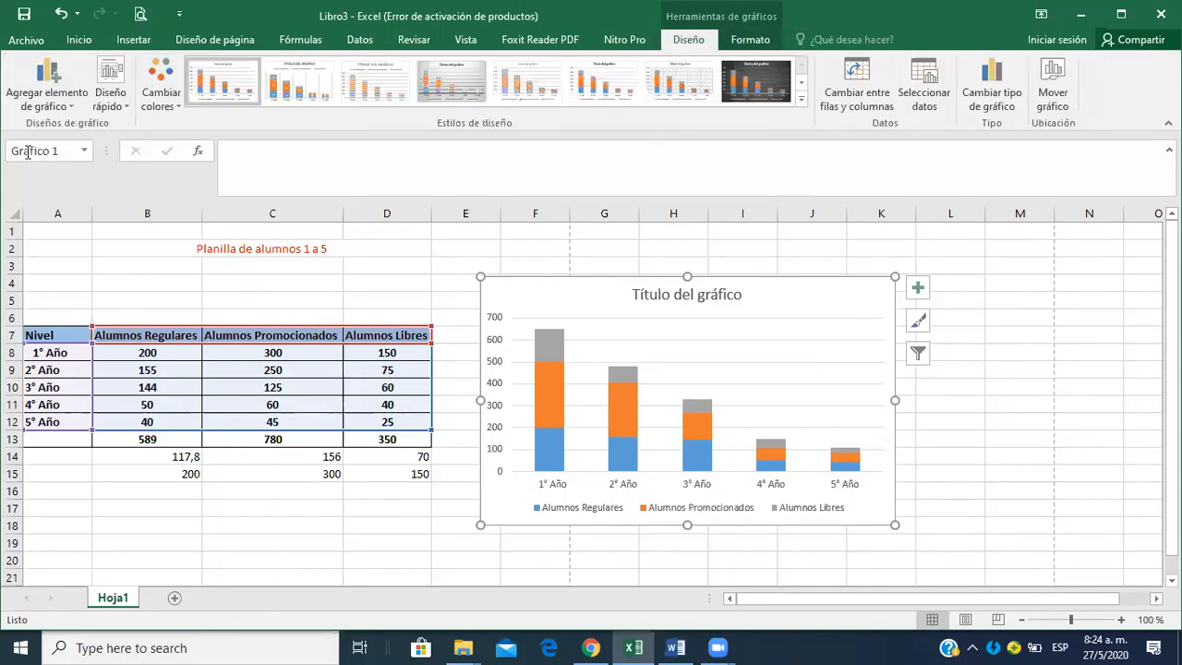
pyautogui.click(71, 100)
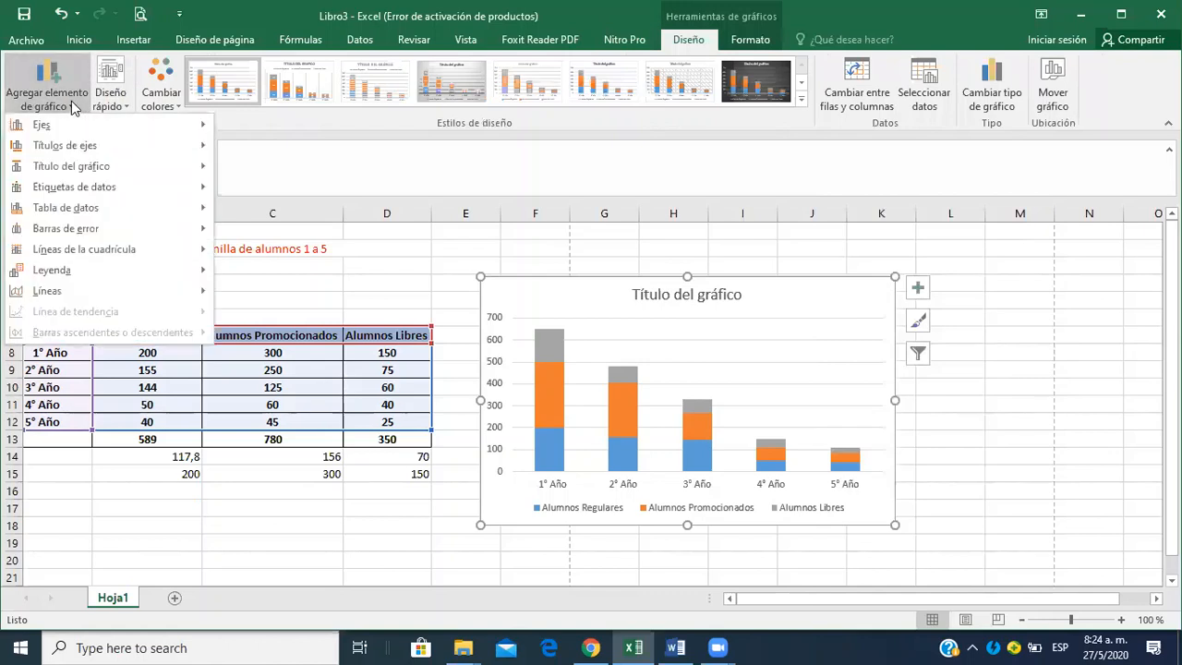
pyautogui.moveTo(115, 143)
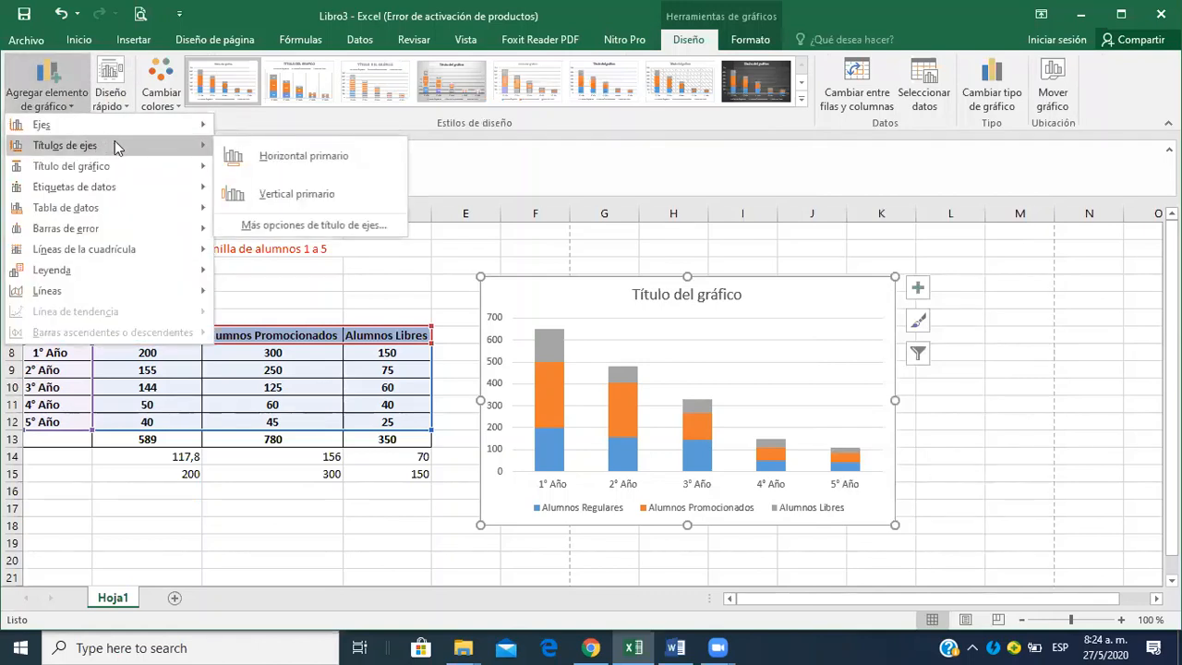
pyautogui.moveTo(129, 167)
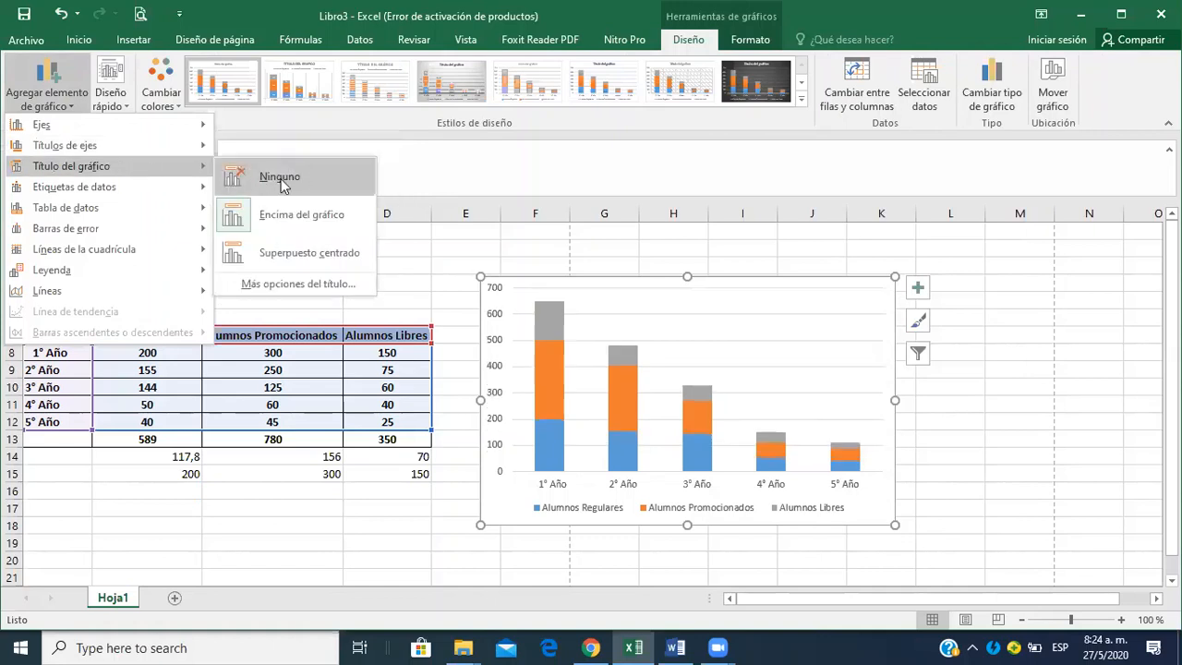
pyautogui.click(290, 216)
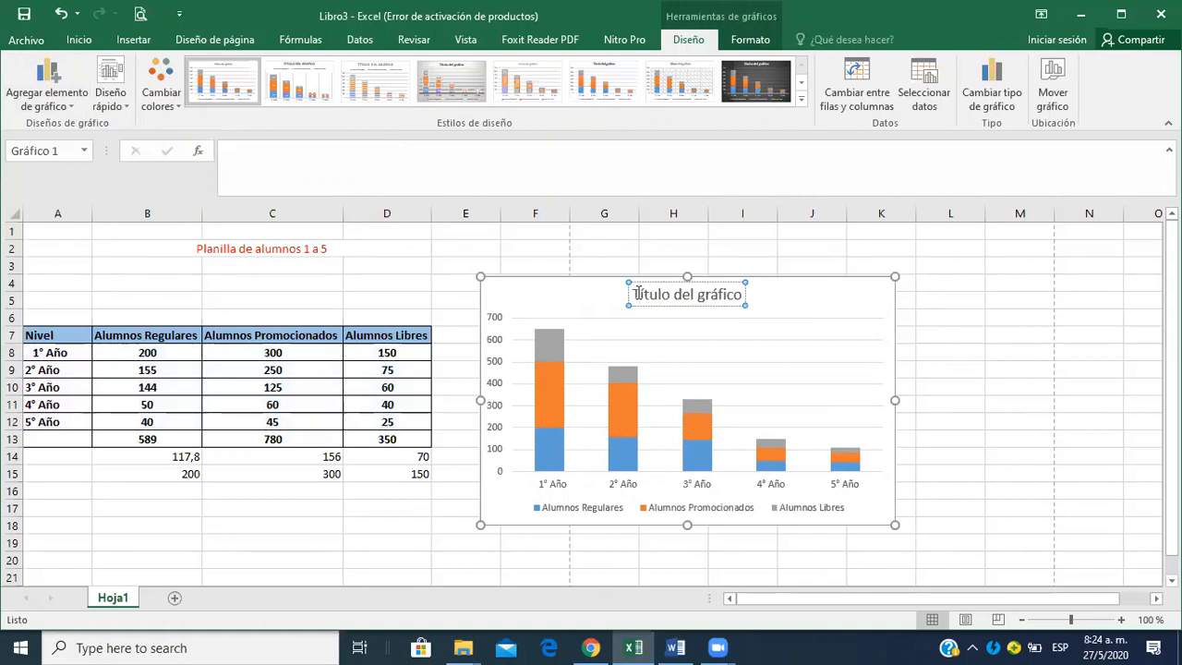
pyautogui.press('Delete')
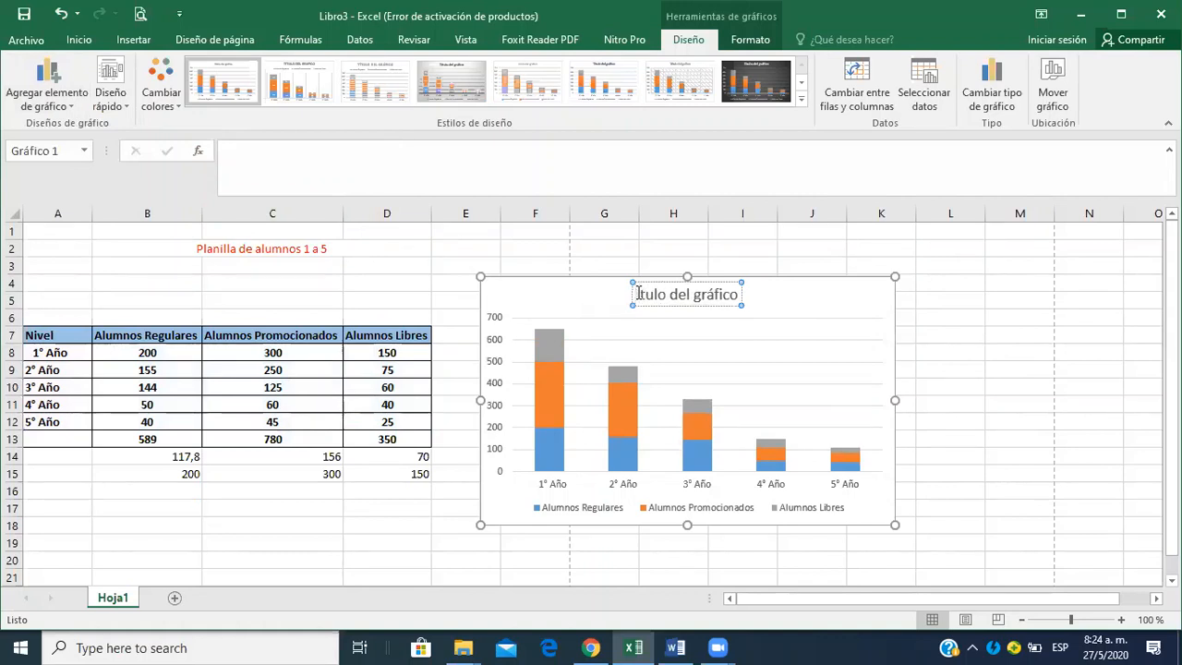
pyautogui.hotkey('shift', 'Right')
pyautogui.hotkey('shift', 'Right')
pyautogui.hotkey('shift', 'Right')
pyautogui.hotkey('shift', 'Right')
pyautogui.hotkey('shift', 'Right')
pyautogui.hotkey('shift', 'Right')
pyautogui.hotkey('shift', 'Right')
pyautogui.hotkey('shift', 'Right')
pyautogui.hotkey('shift', 'Right')
pyautogui.hotkey('shift', 'Right')
pyautogui.hotkey('shift', 'Right')
pyautogui.hotkey('shift', 'Right')
pyautogui.hotkey('shift', 'Right')
pyautogui.hotkey('shift', 'Right')
pyautogui.hotkey('shift', 'Right')
pyautogui.hotkey('shift', 'Right')
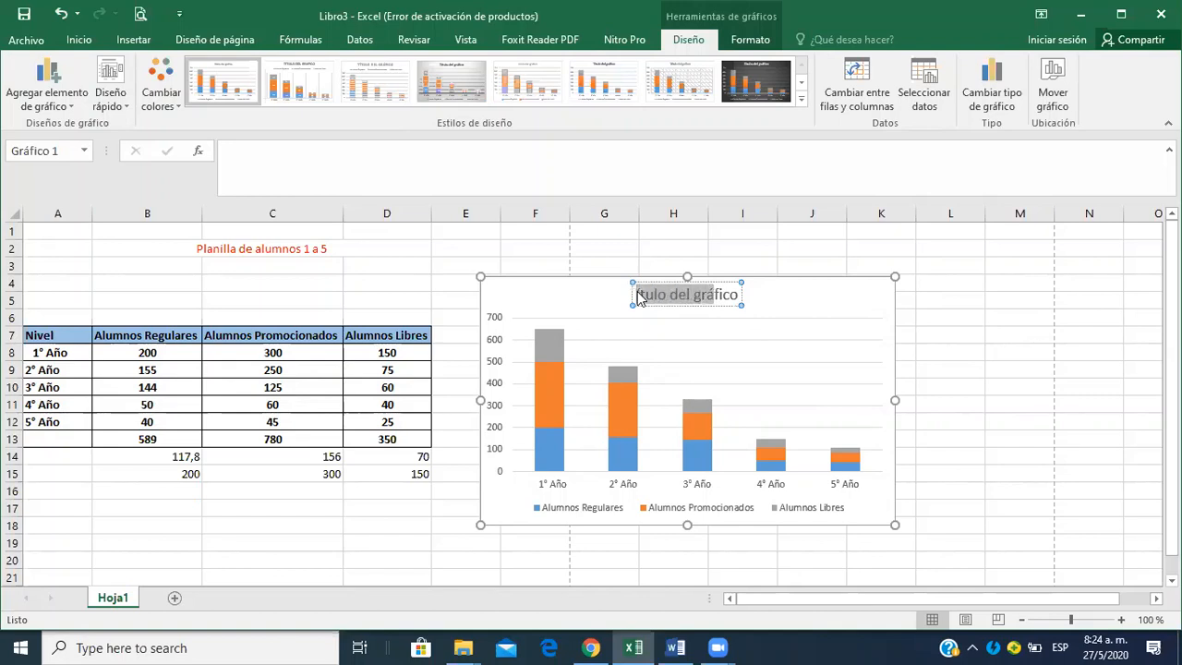
pyautogui.hotkey('shift', 'Right')
pyautogui.write('Al')
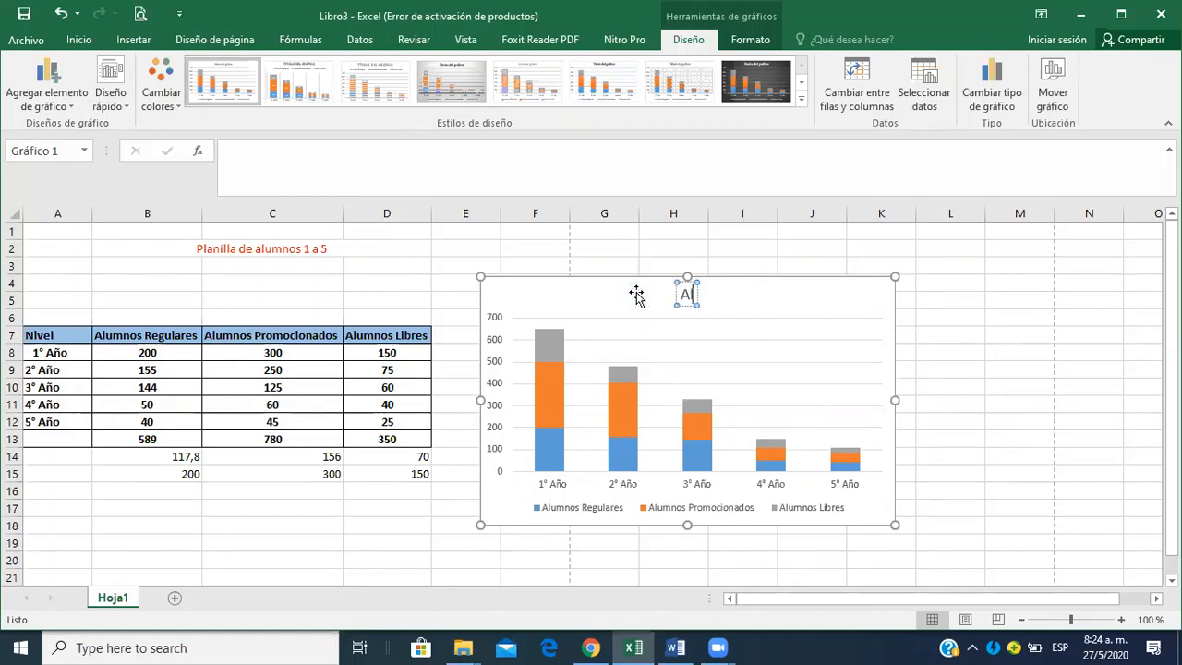
pyautogui.write('umnos')
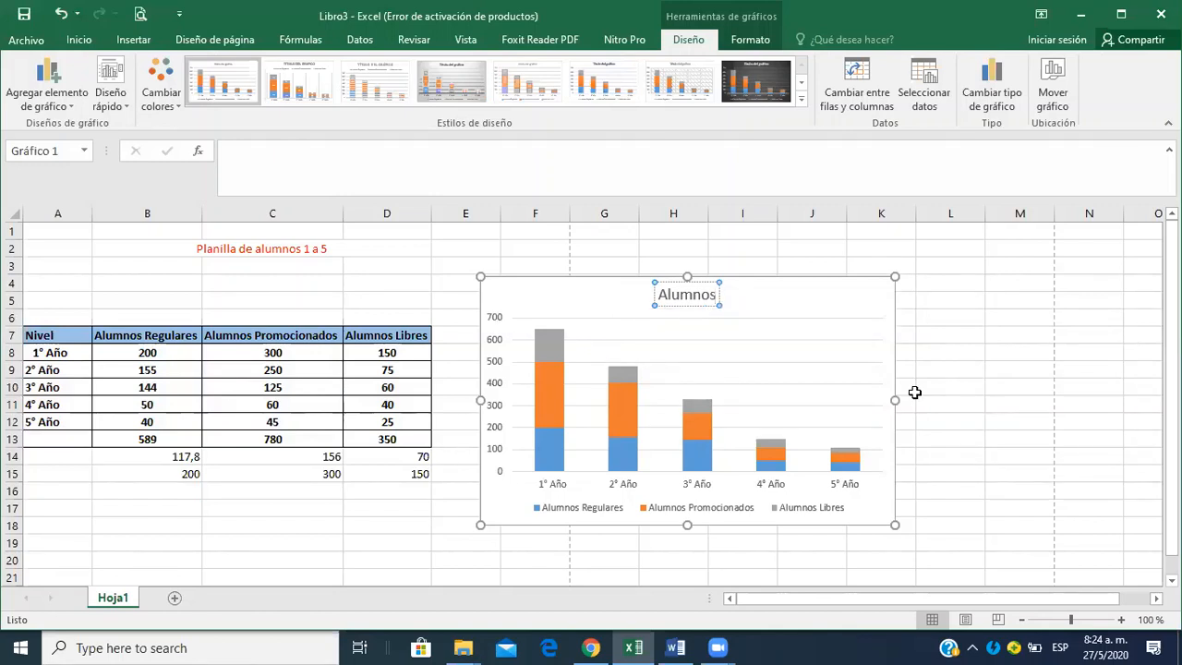
# Give the chart area a solid fill in the theme color Azul grisáceo, Texto 2, Claro 80%.
pyautogui.click(877, 323)
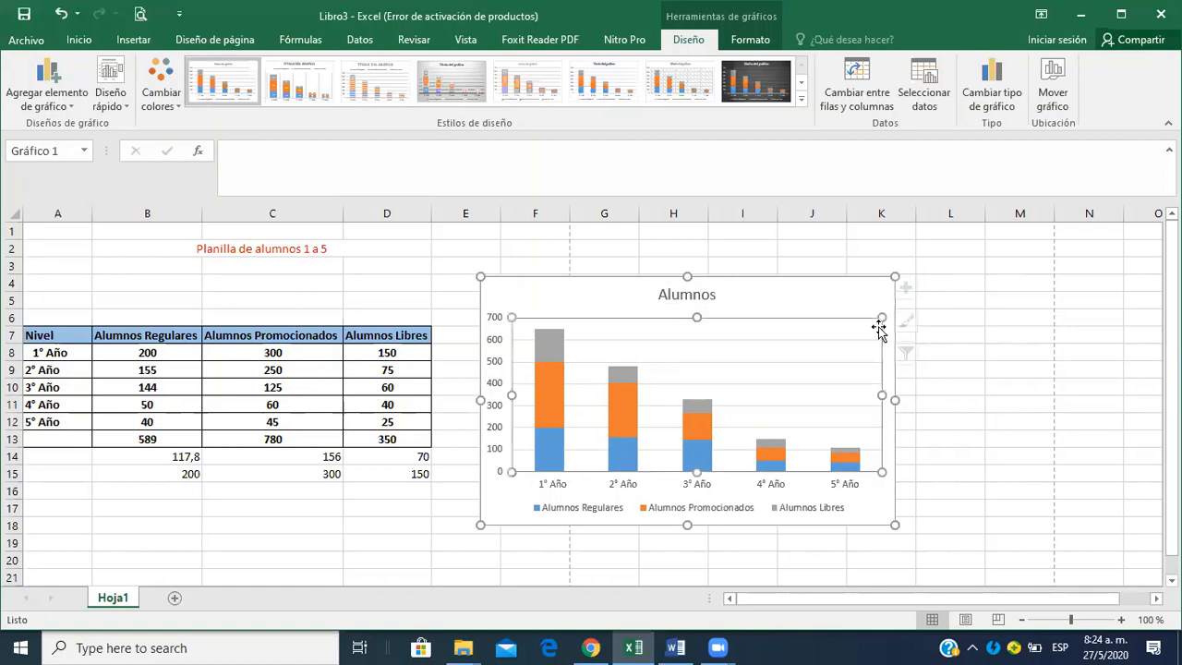
pyautogui.click(867, 300)
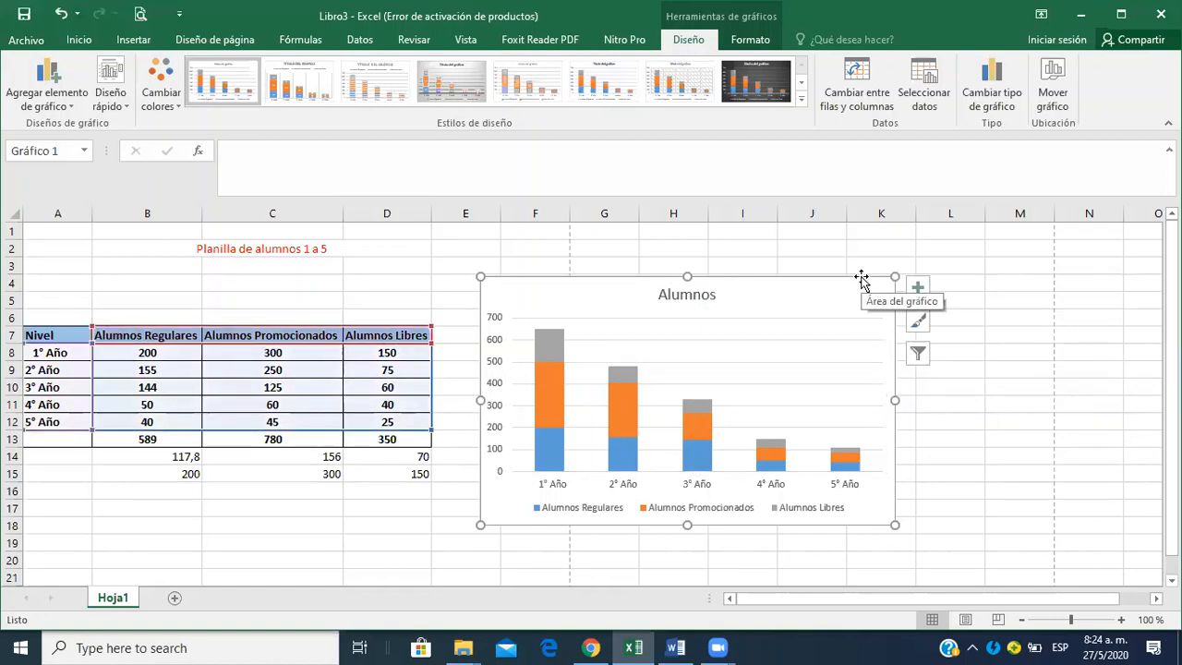
pyautogui.rightClick(861, 277)
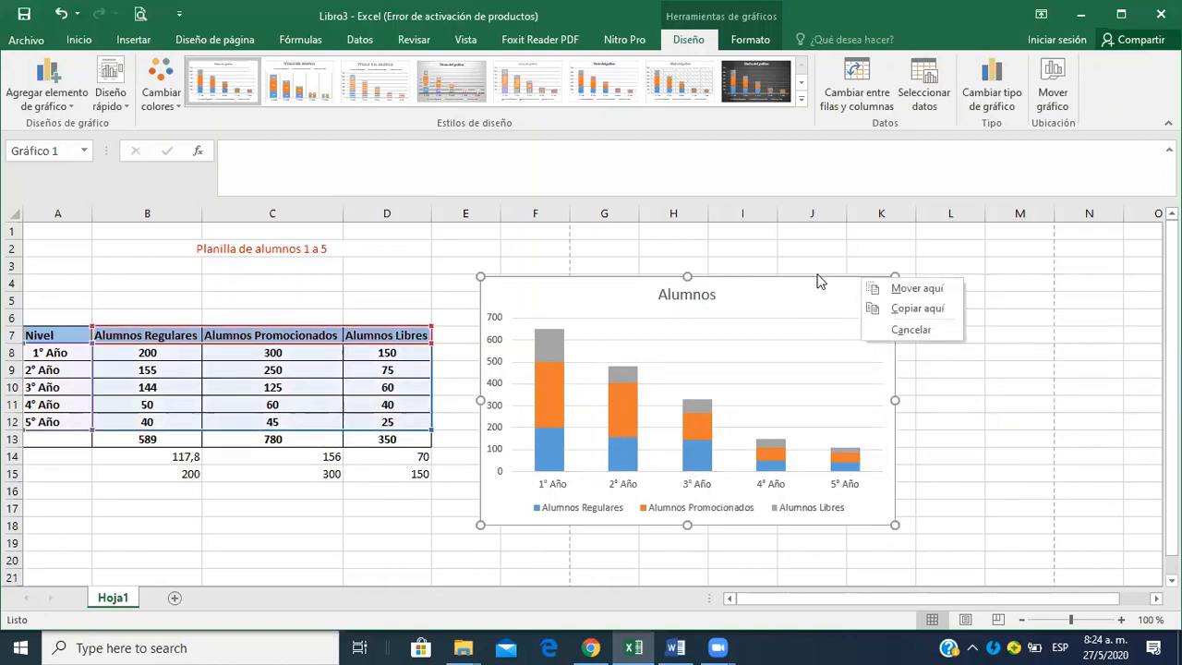
pyautogui.click(817, 277)
pyautogui.doubleClick(817, 277)
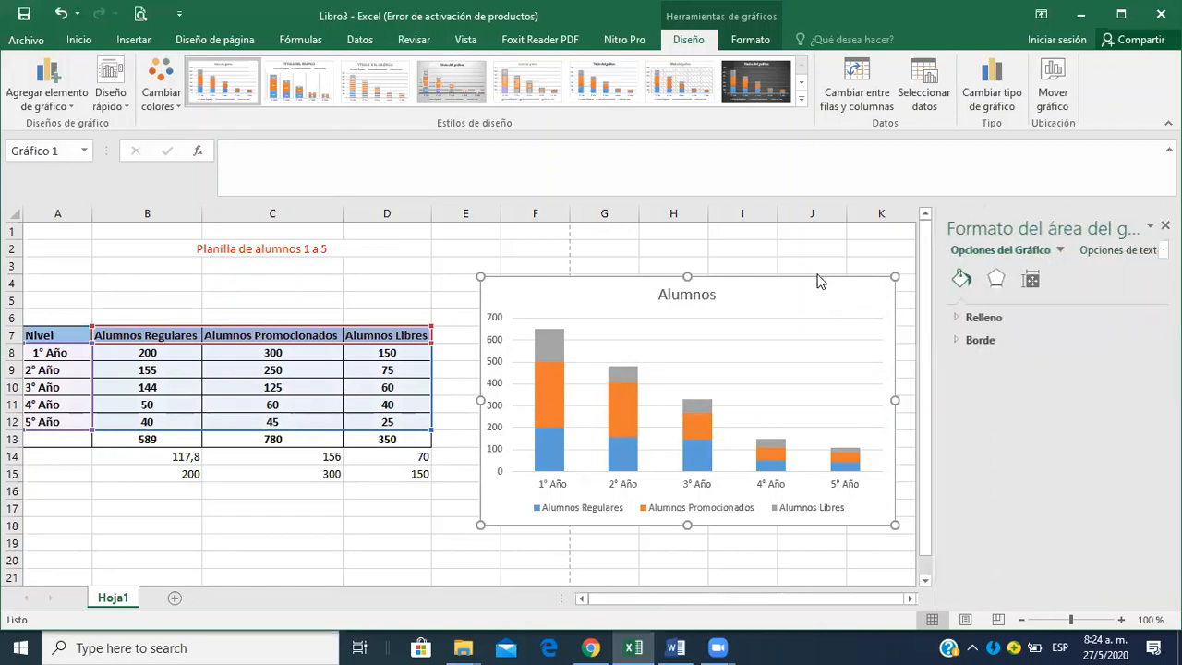
pyautogui.rightClick(817, 277)
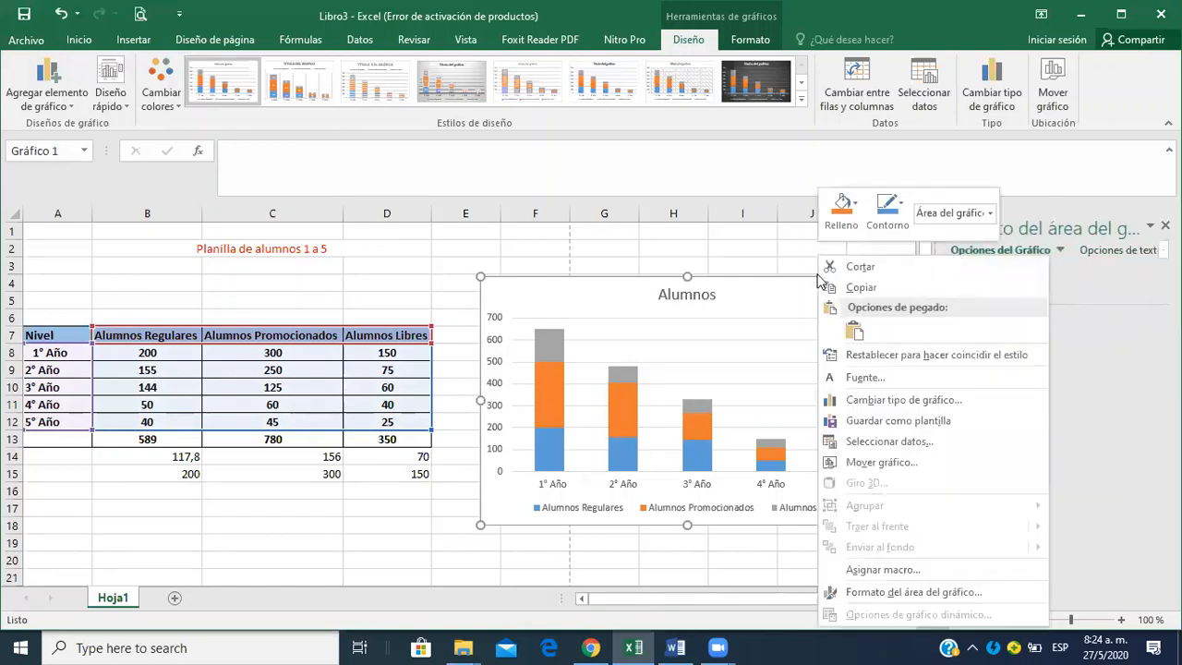
pyautogui.click(960, 595)
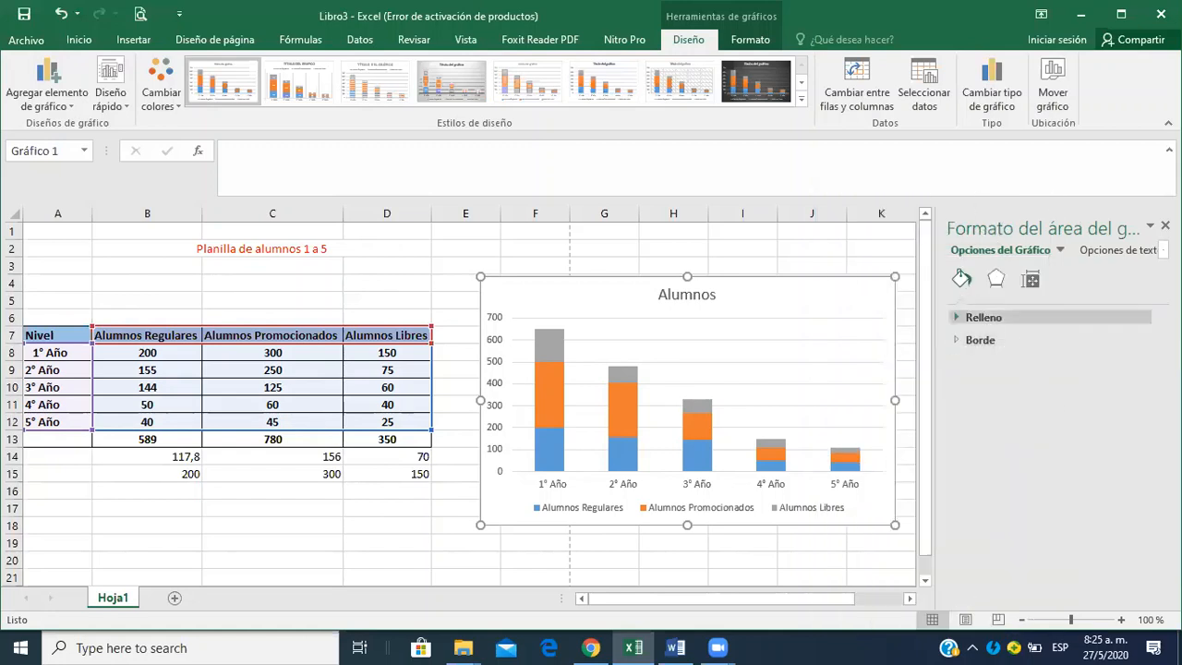
pyautogui.click(961, 319)
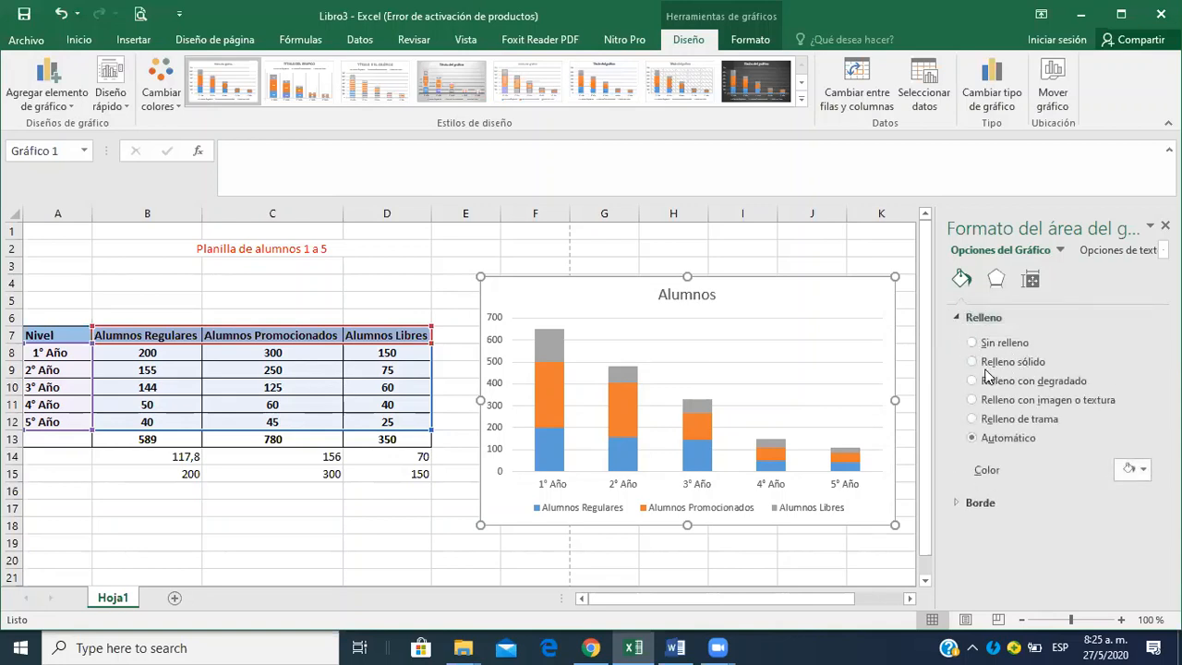
pyautogui.click(975, 362)
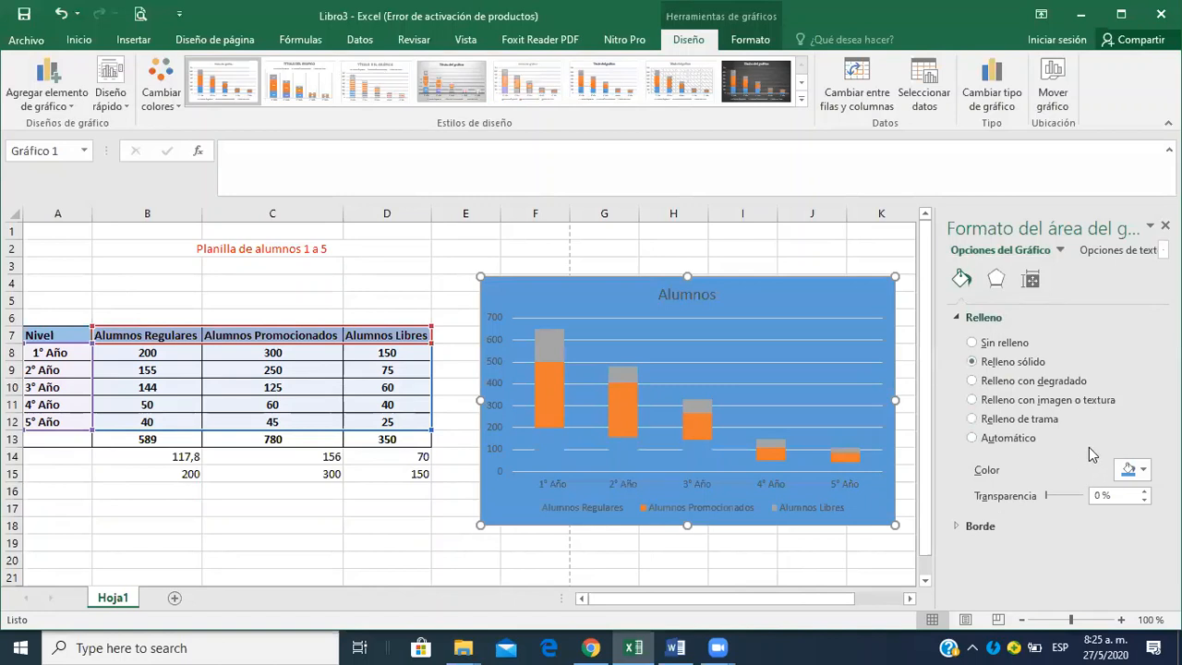
pyautogui.click(1139, 471)
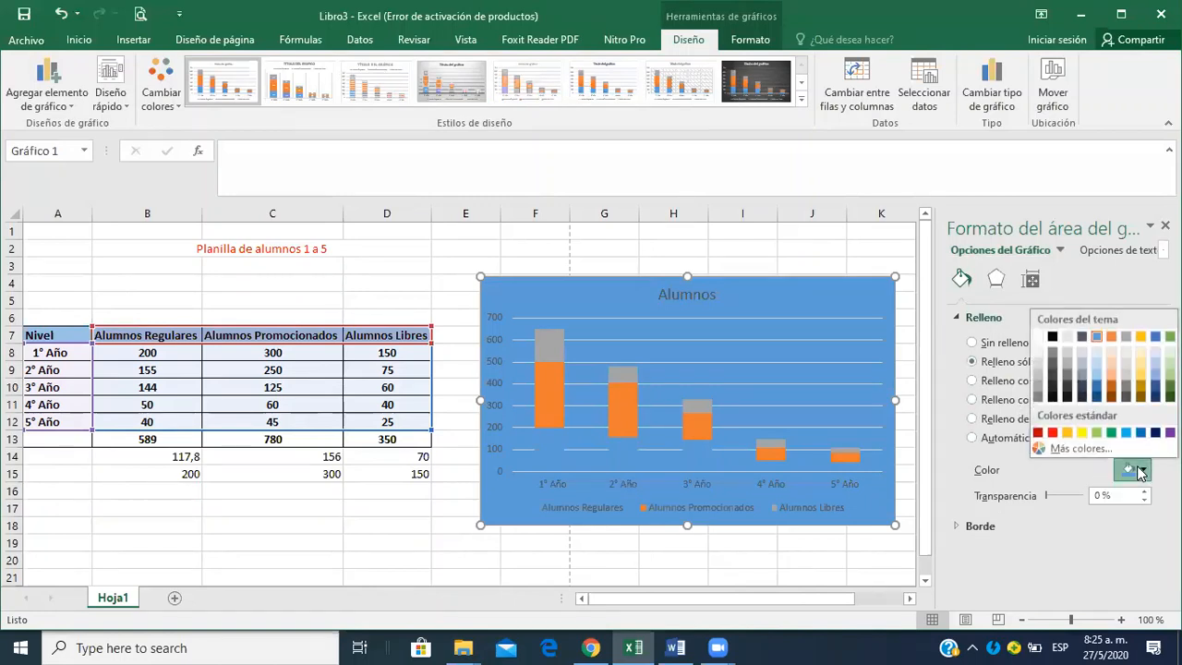
pyautogui.click(1085, 359)
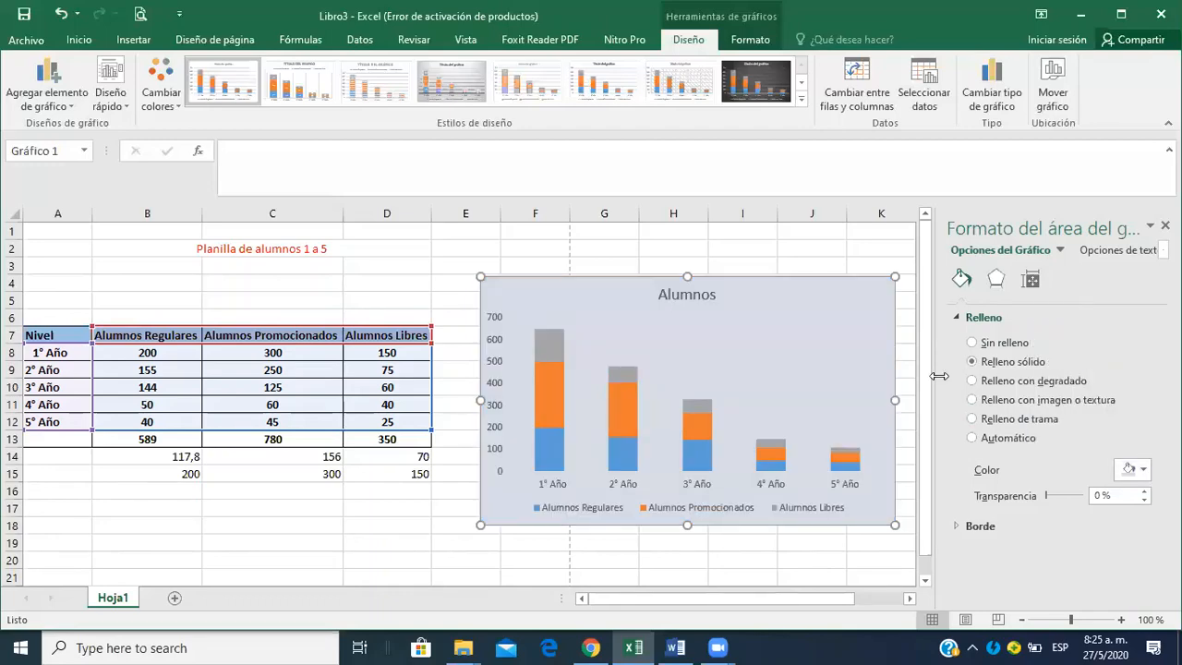
# Check the border requirement in the Word assignment, then give the Excel chart area a solid red border line.
pyautogui.hotkey('alt', 'Tab')
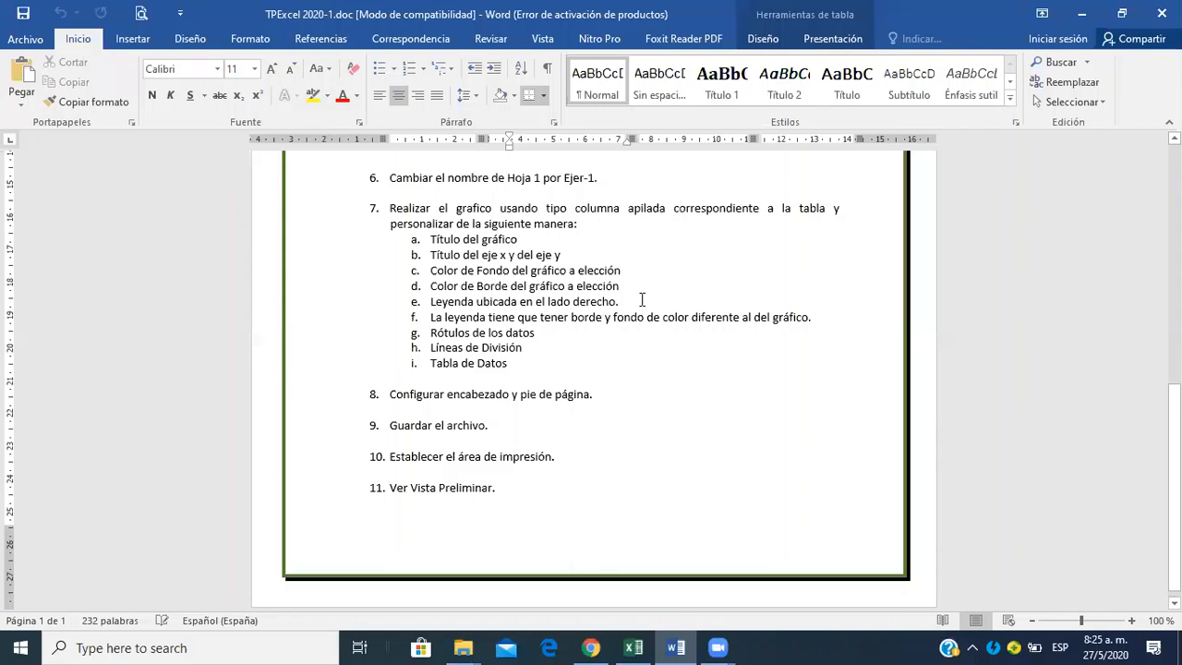
pyautogui.hotkey('alt', 'Tab')
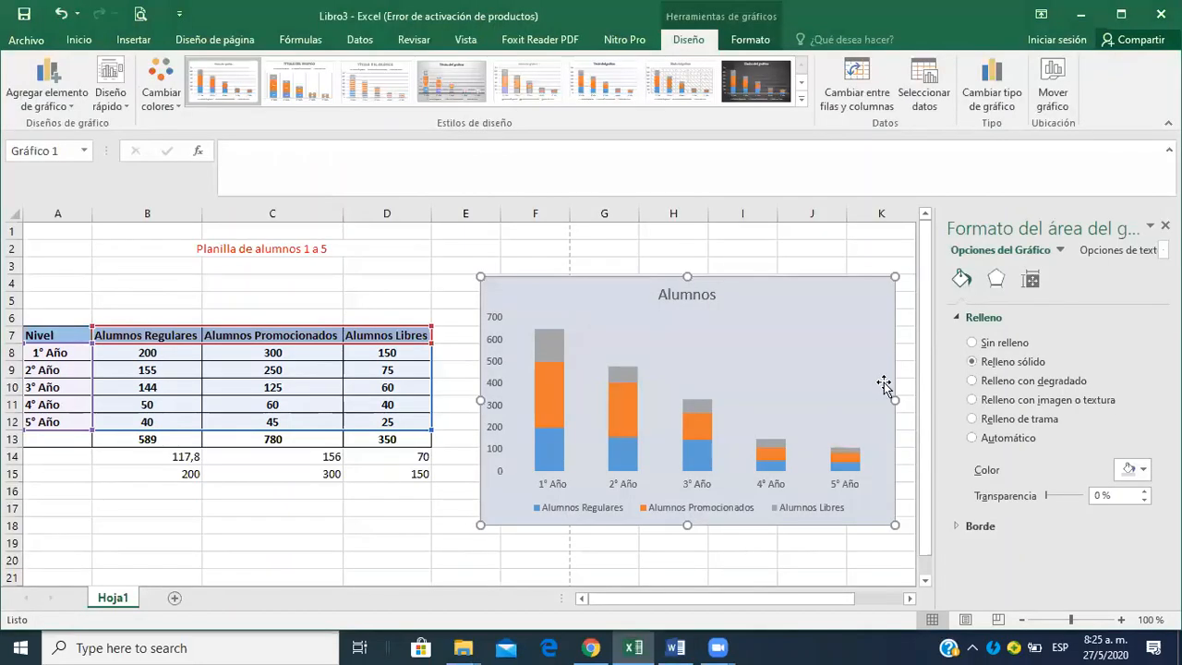
pyautogui.click(999, 523)
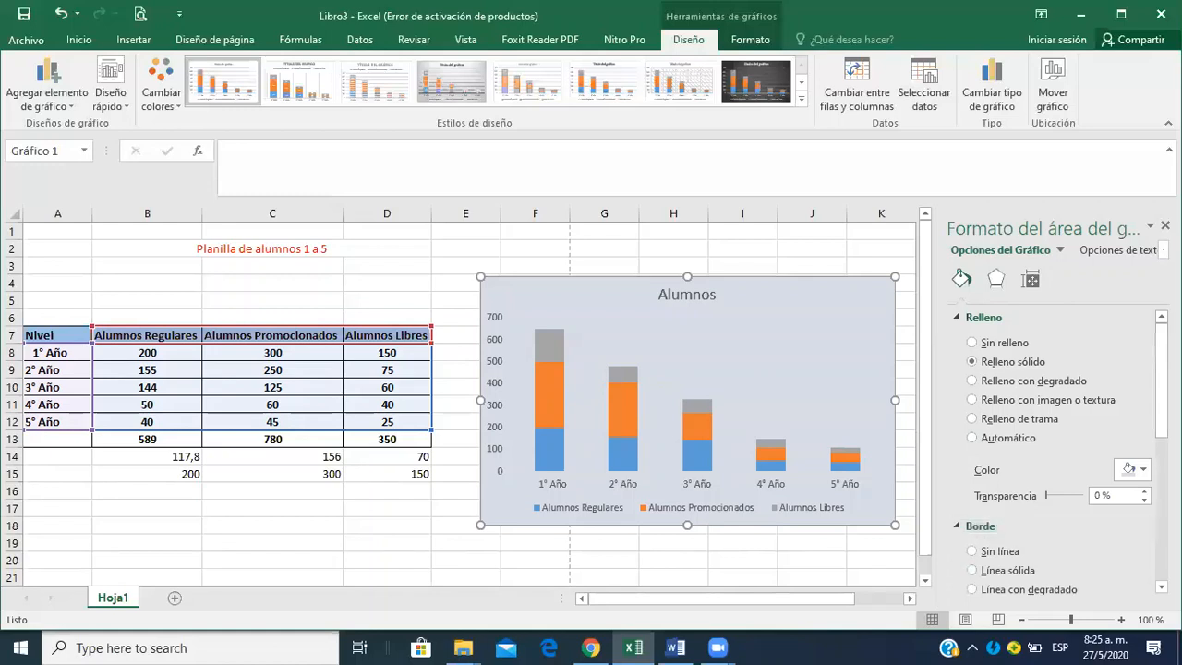
pyautogui.scroll(-5, 1019, 423)
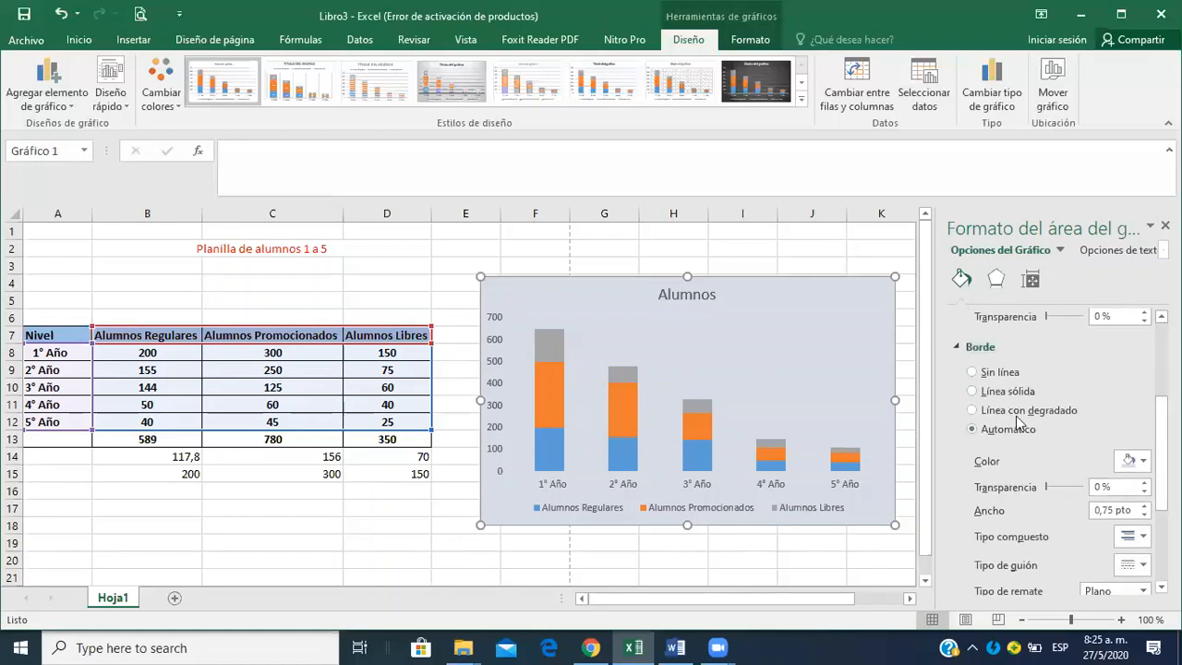
pyautogui.click(995, 393)
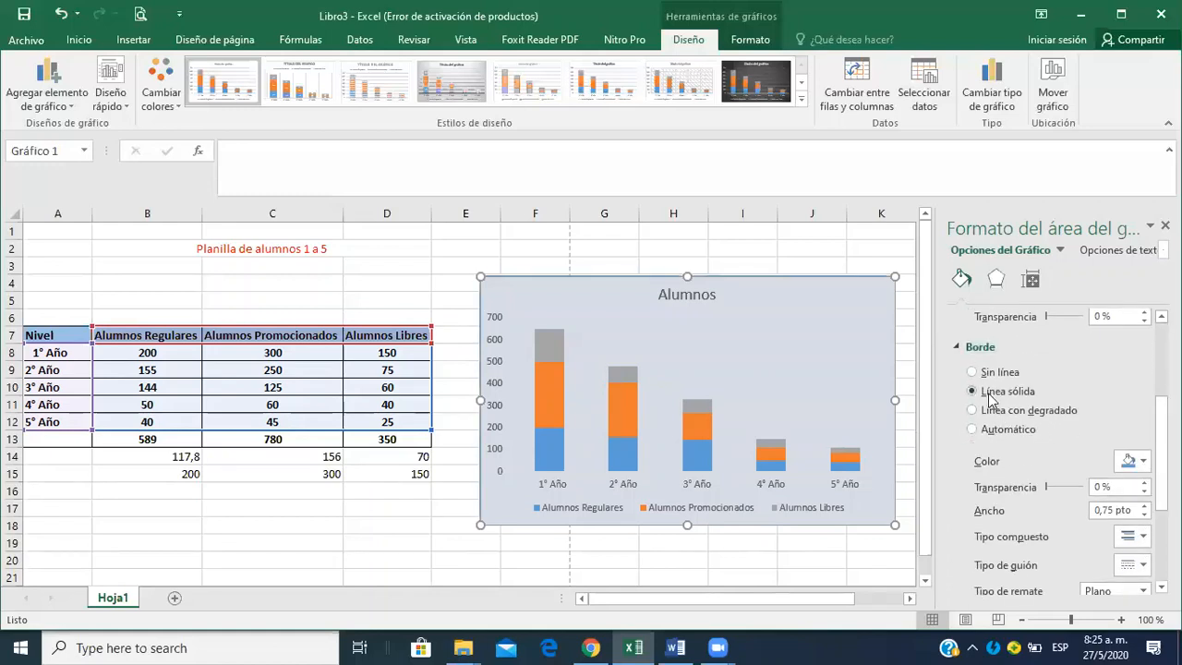
pyautogui.click(1145, 462)
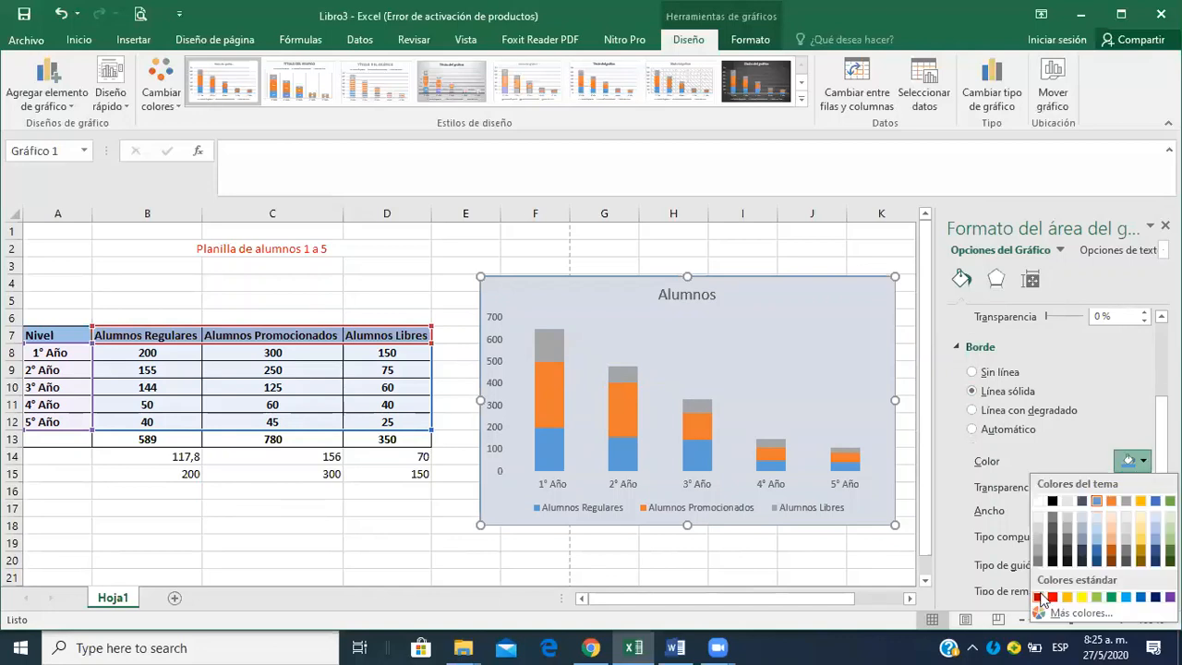
pyautogui.click(1052, 596)
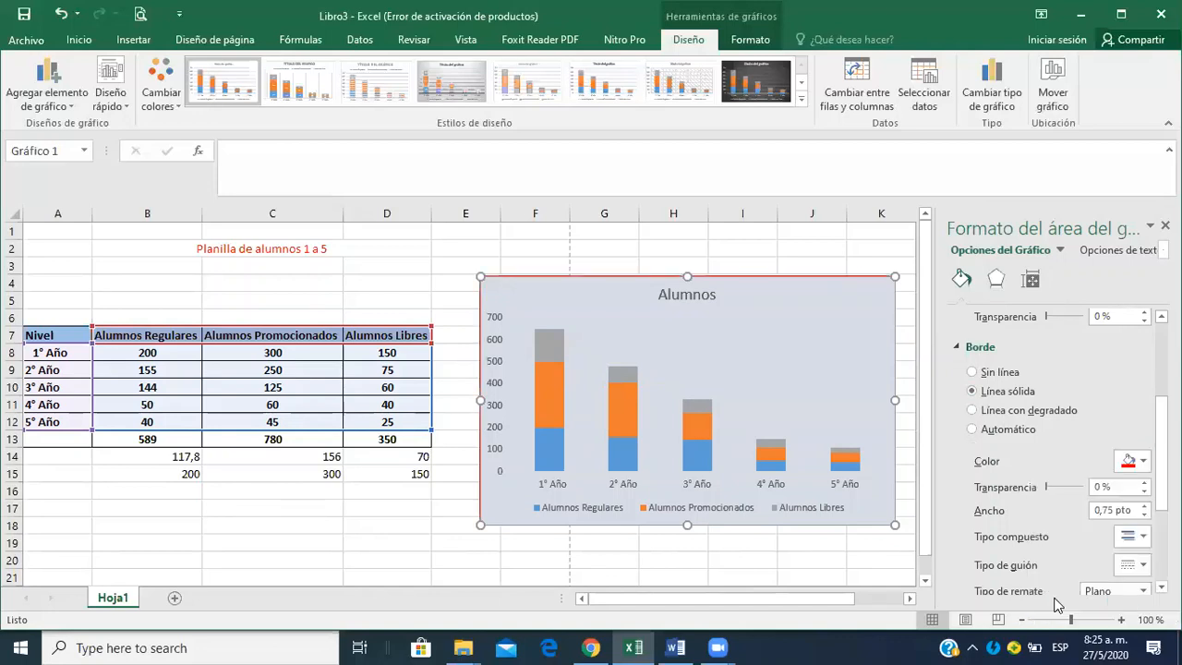
pyautogui.click(784, 259)
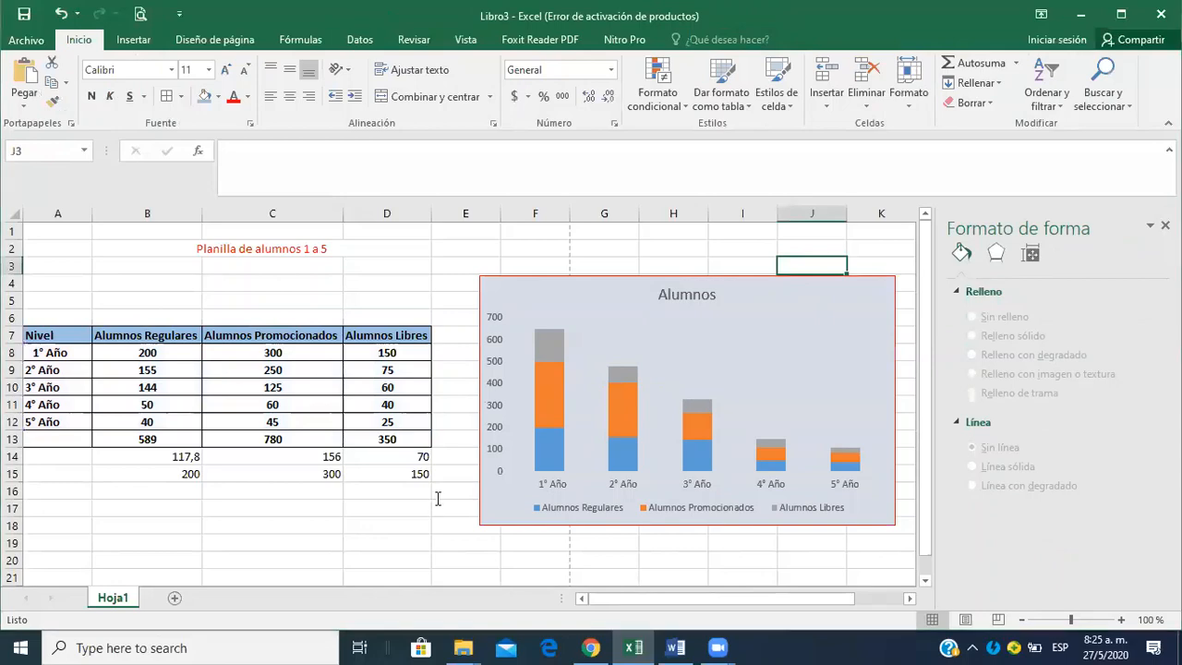
# Check the legend requirement in Word, then place the chart legend on the right side in Excel and enlarge the chart toward the table.
pyautogui.hotkey('alt', 'Tab')
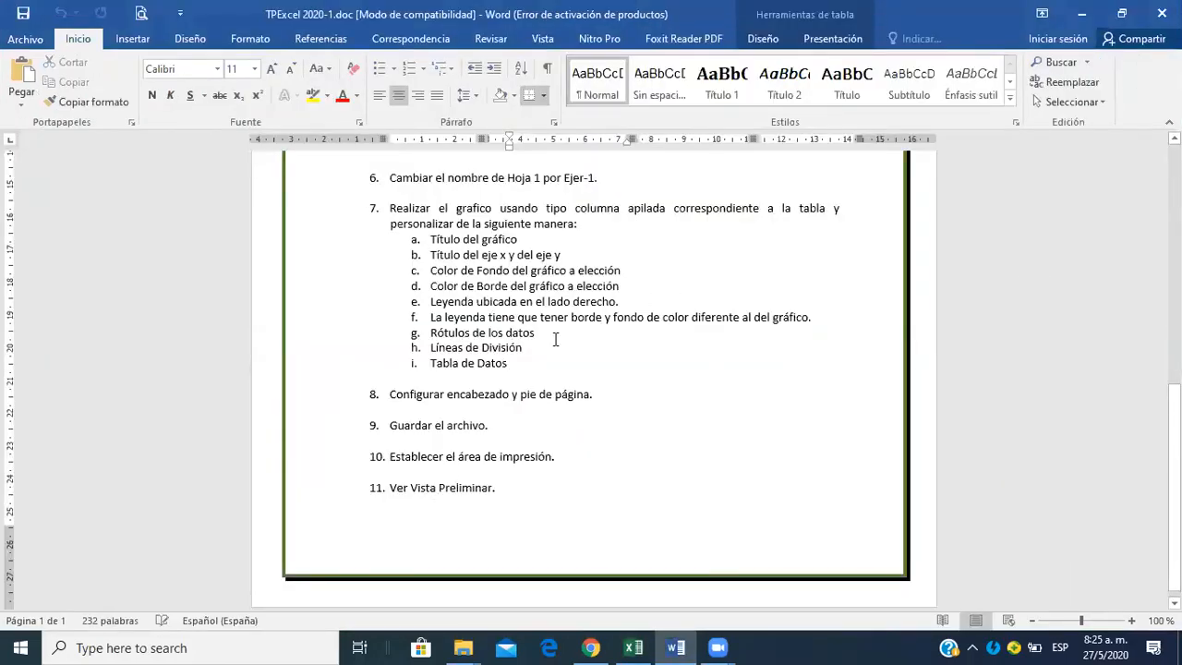
pyautogui.hotkey('alt', 'Tab')
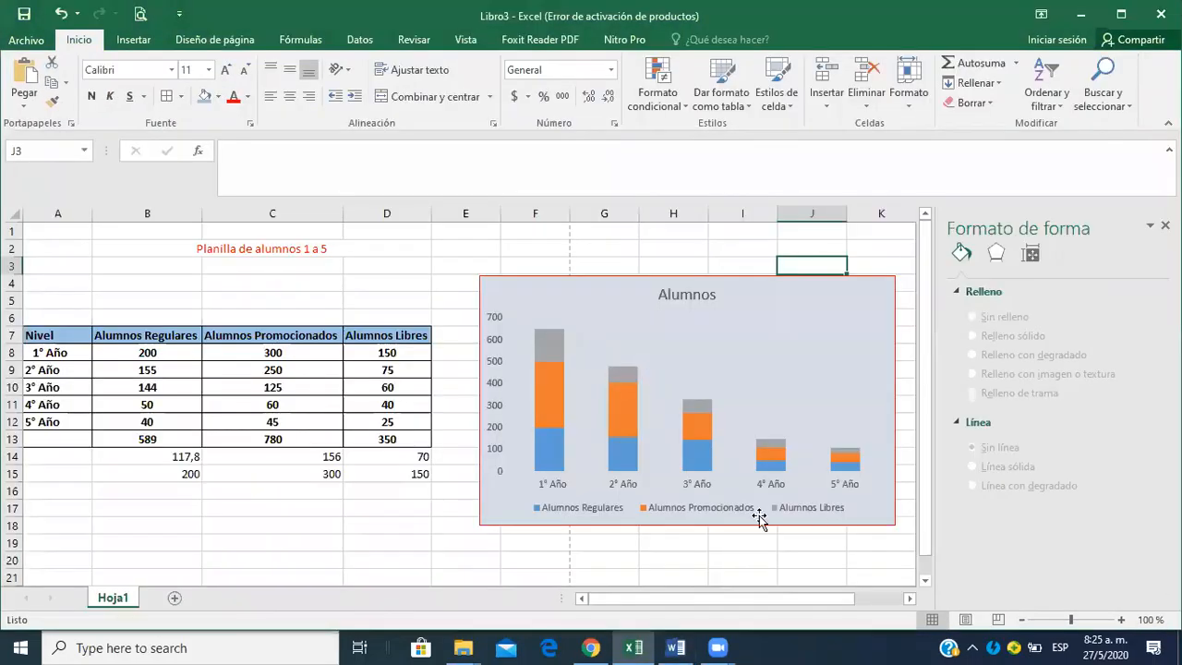
pyautogui.click(651, 515)
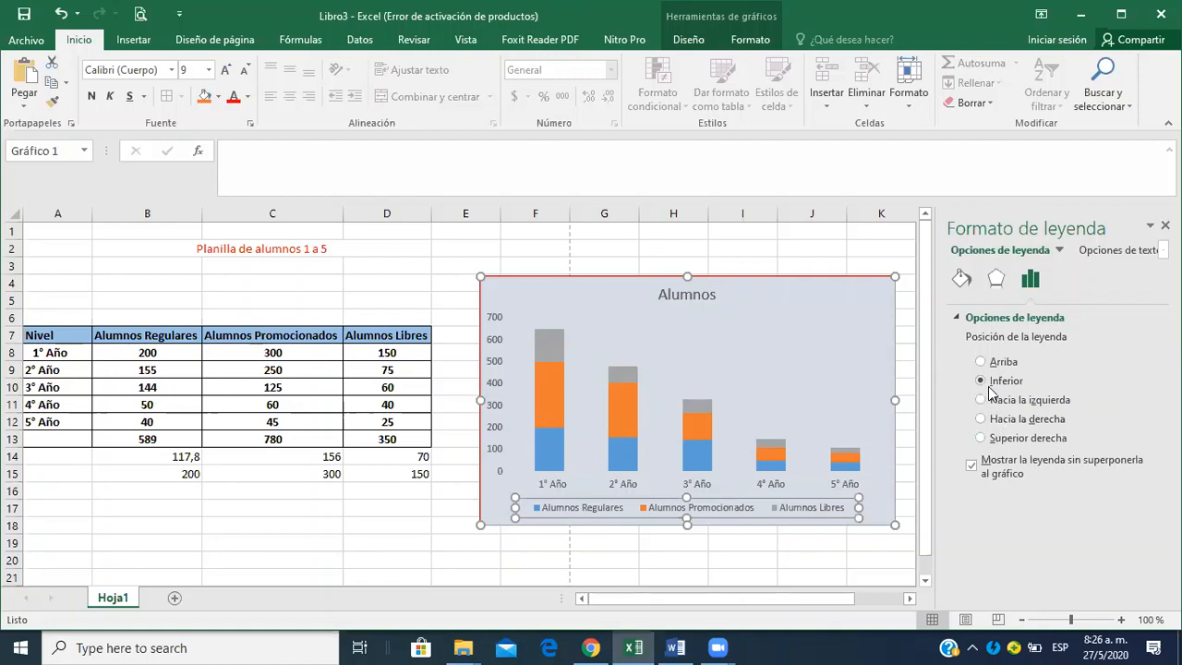
pyautogui.click(997, 422)
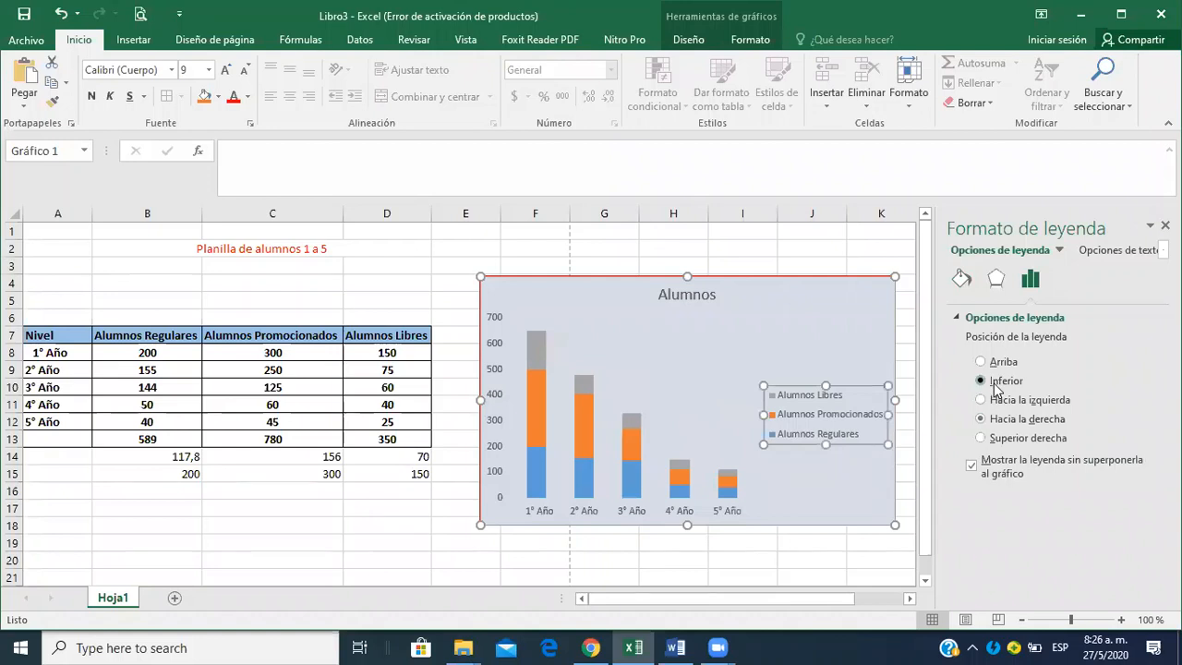
pyautogui.click(996, 387)
pyautogui.click(1004, 422)
pyautogui.moveTo(480, 524); pyautogui.dragTo(395, 571)
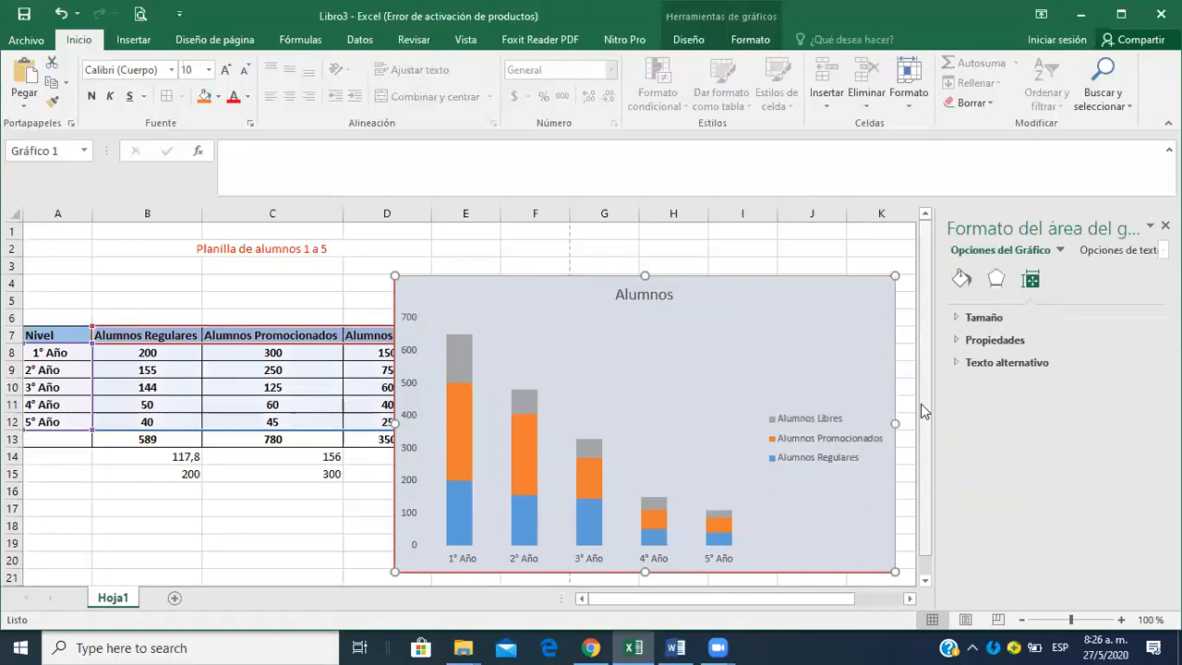
# Check the legend color requirement in the Word assignment, then give the Excel chart legend a solid standard orange fill.
pyautogui.hotkey('alt', 'Tab')
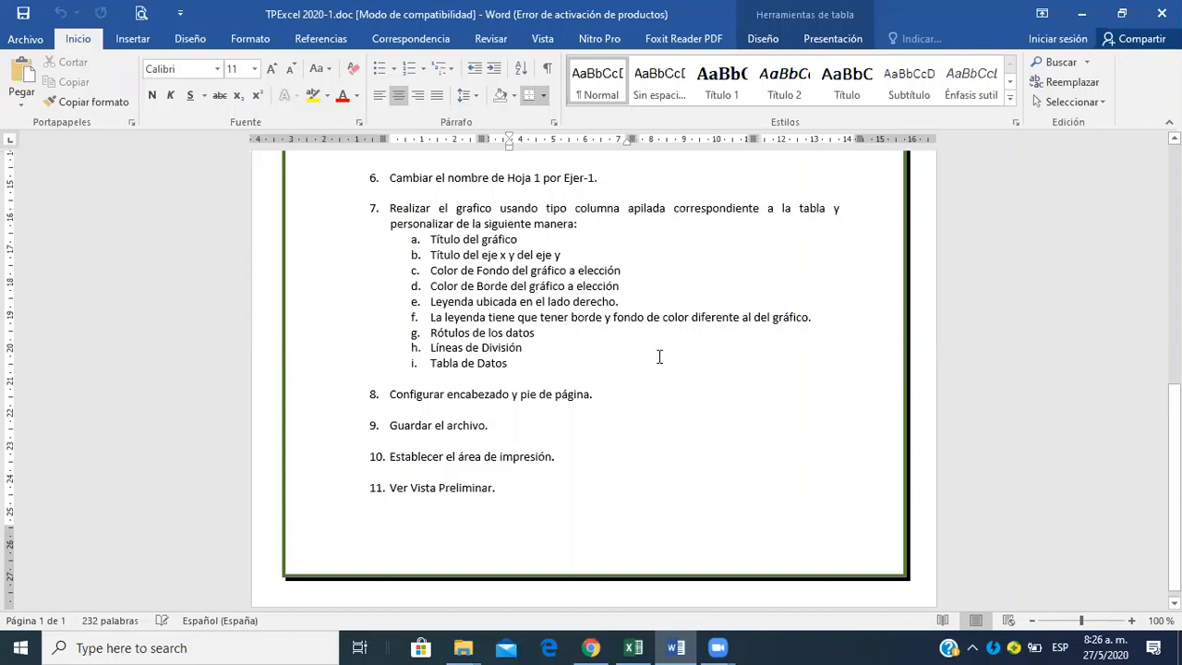
pyautogui.hotkey('alt', 'Tab')
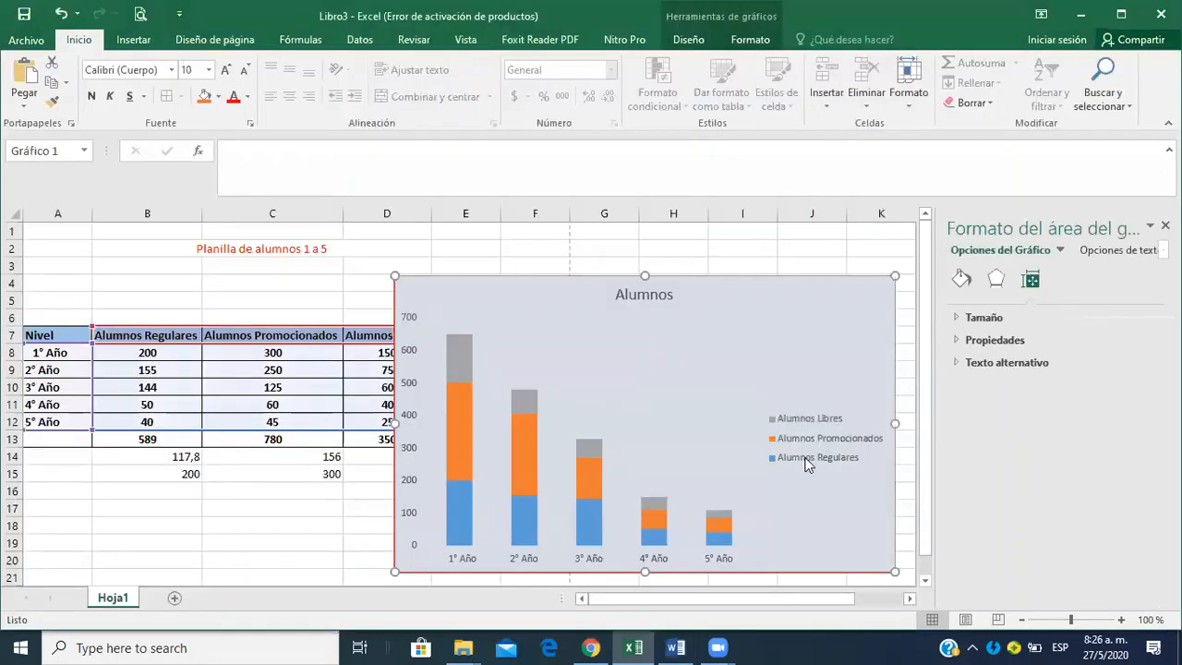
pyautogui.click(845, 424)
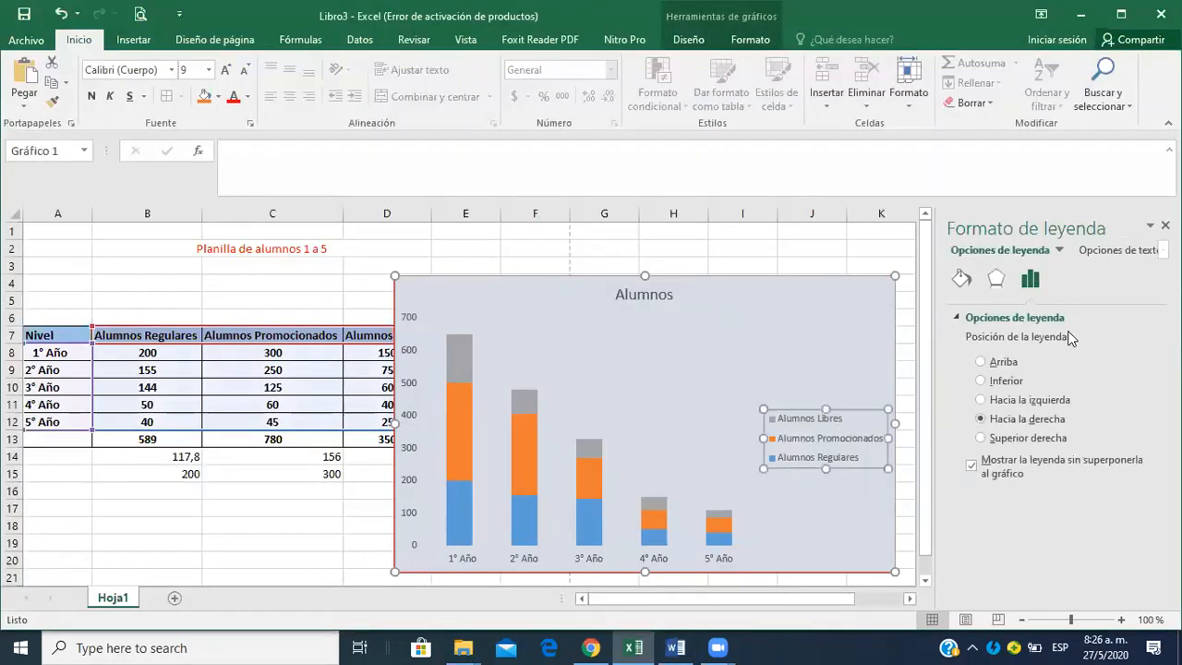
pyautogui.click(996, 280)
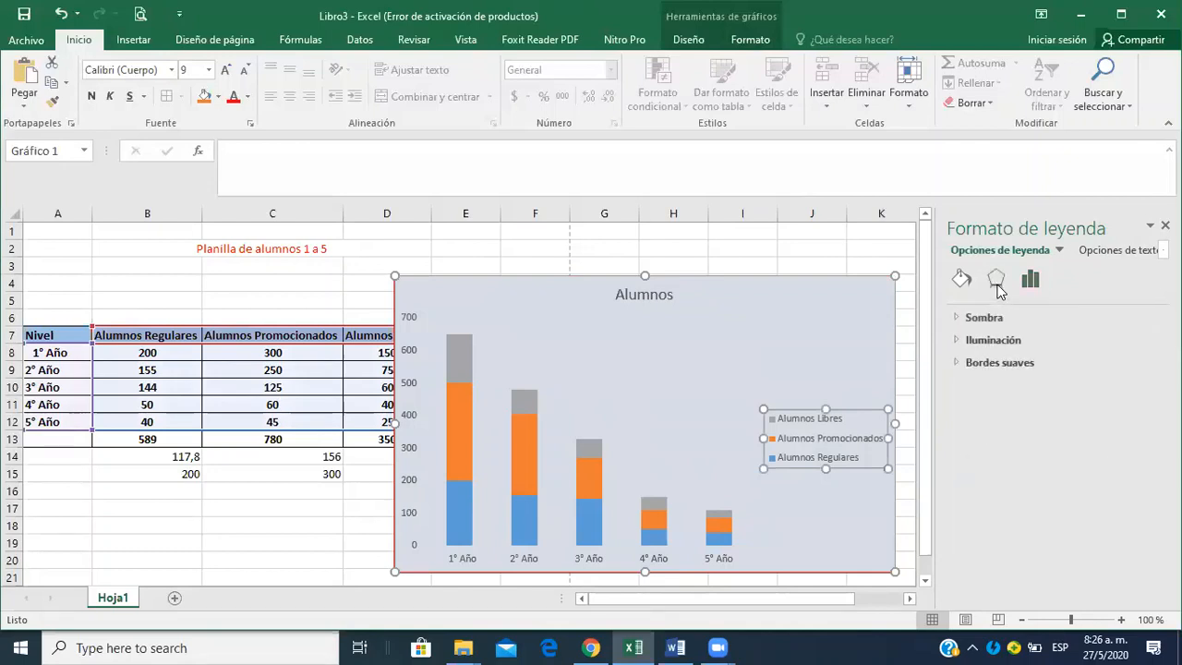
pyautogui.click(961, 319)
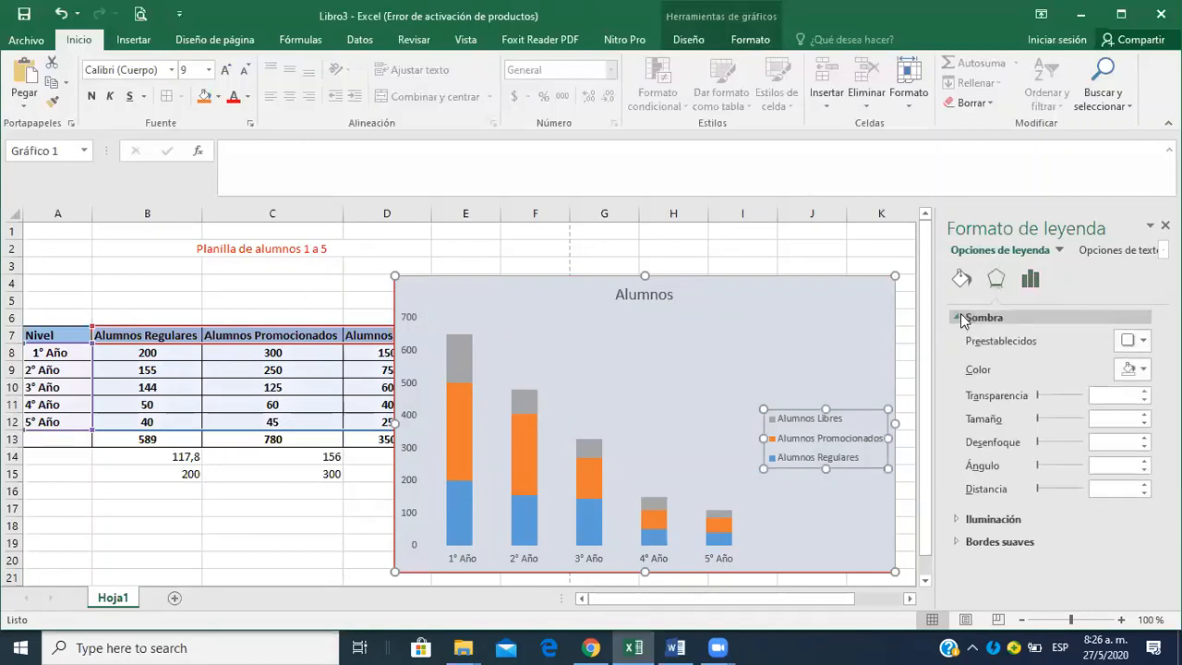
pyautogui.click(960, 279)
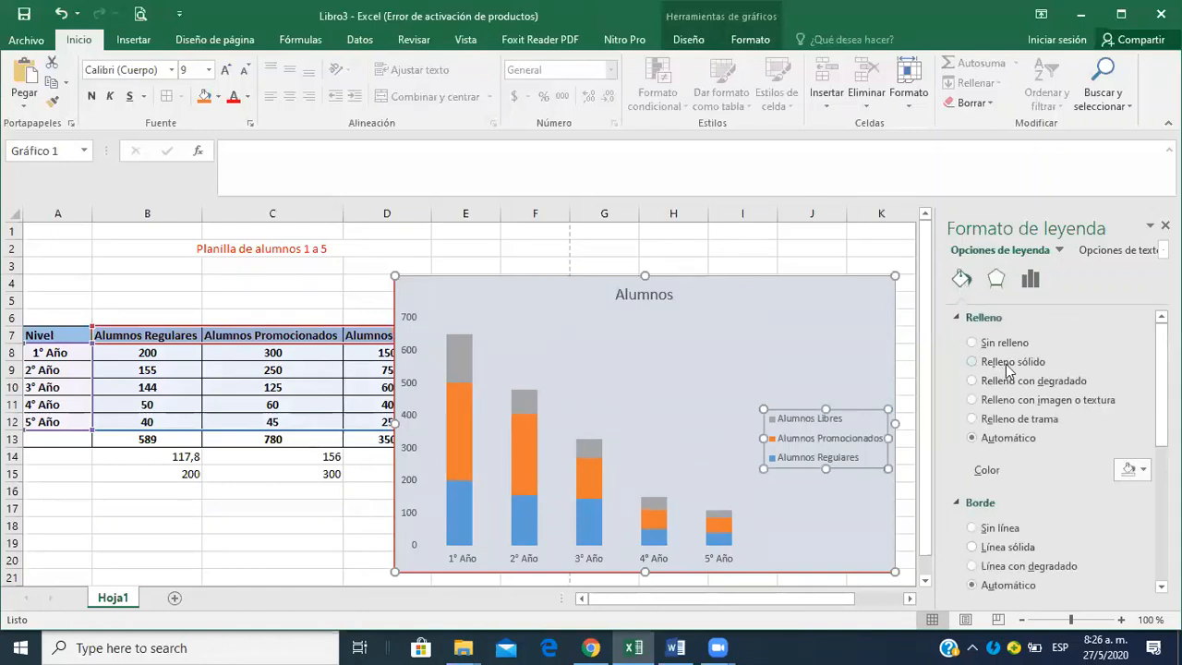
pyautogui.click(1008, 362)
pyautogui.click(1142, 470)
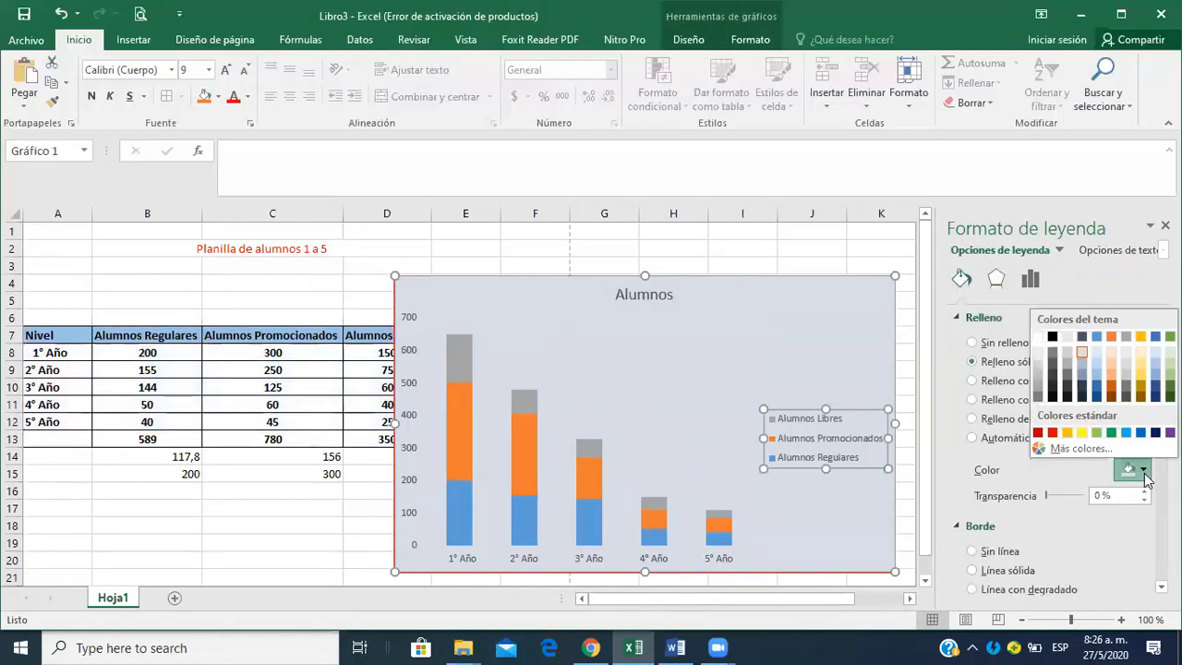
pyautogui.click(1067, 433)
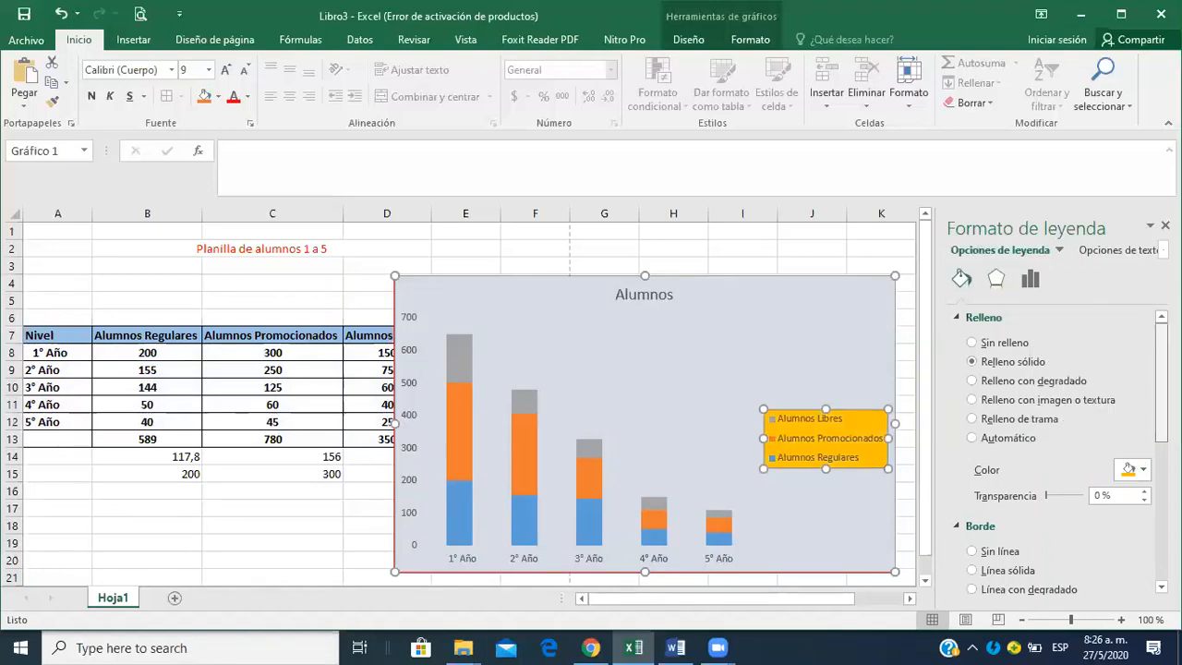
# Give the chart legend a solid black border line.
pyautogui.scroll(-3, 1062, 453)
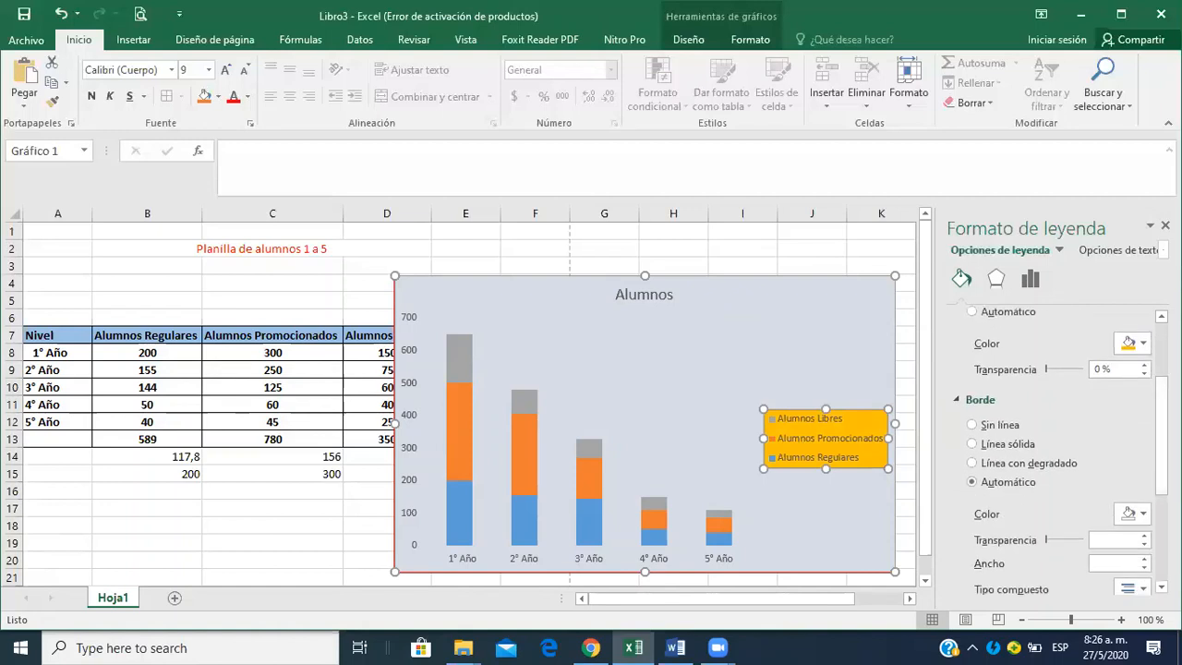
pyautogui.click(981, 445)
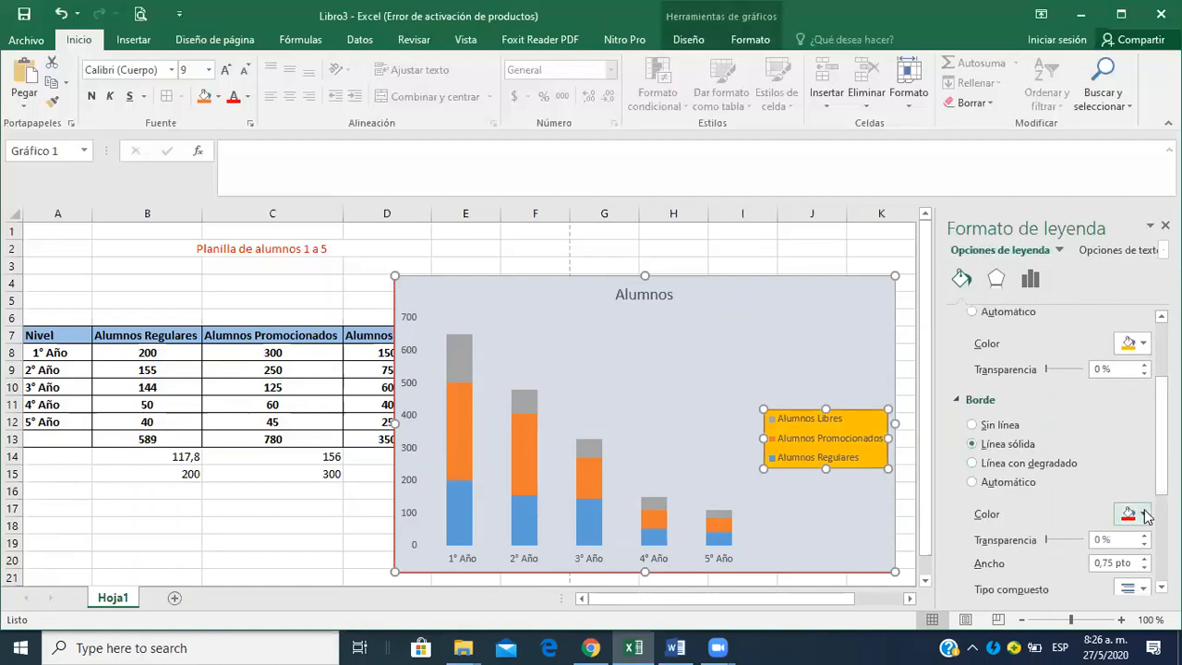
pyautogui.click(1134, 509)
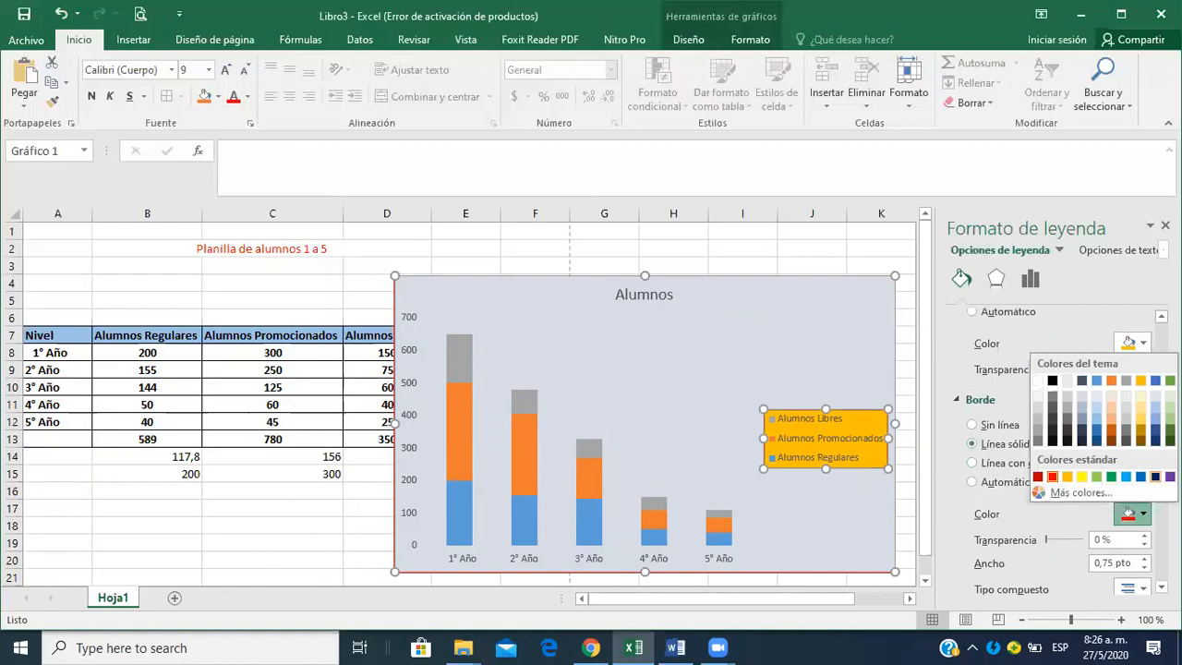
pyautogui.click(1054, 442)
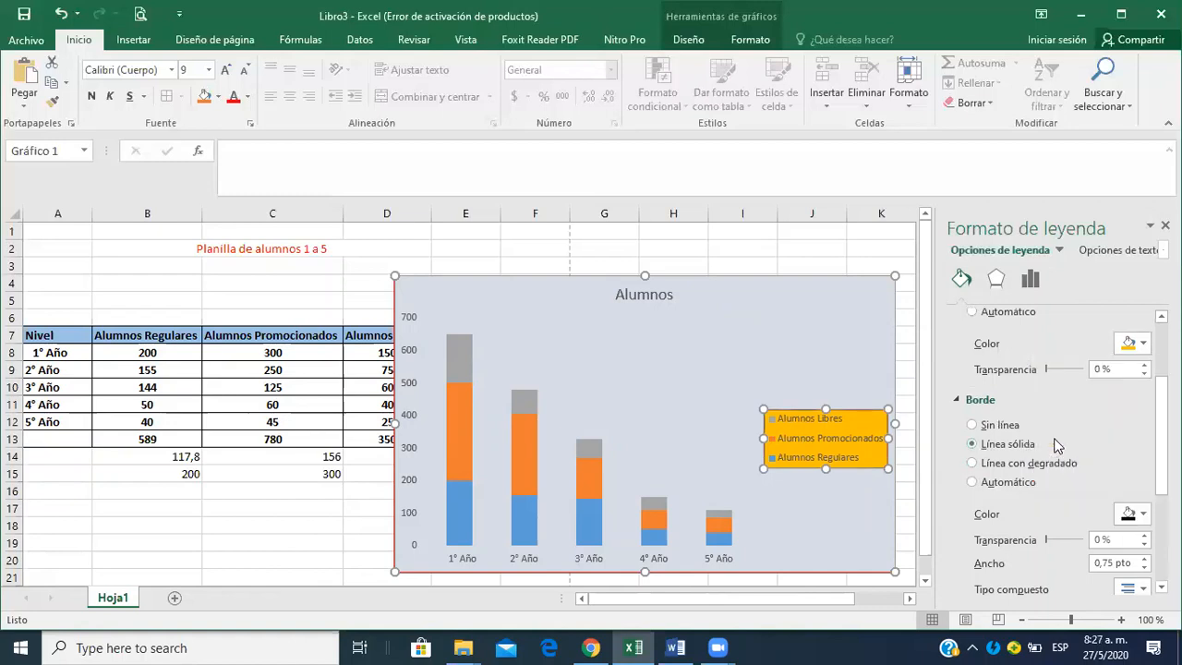
# Check the remaining chart requirements in the Word assignment, then add a primary horizontal axis title to the Excel chart.
pyautogui.click(807, 247)
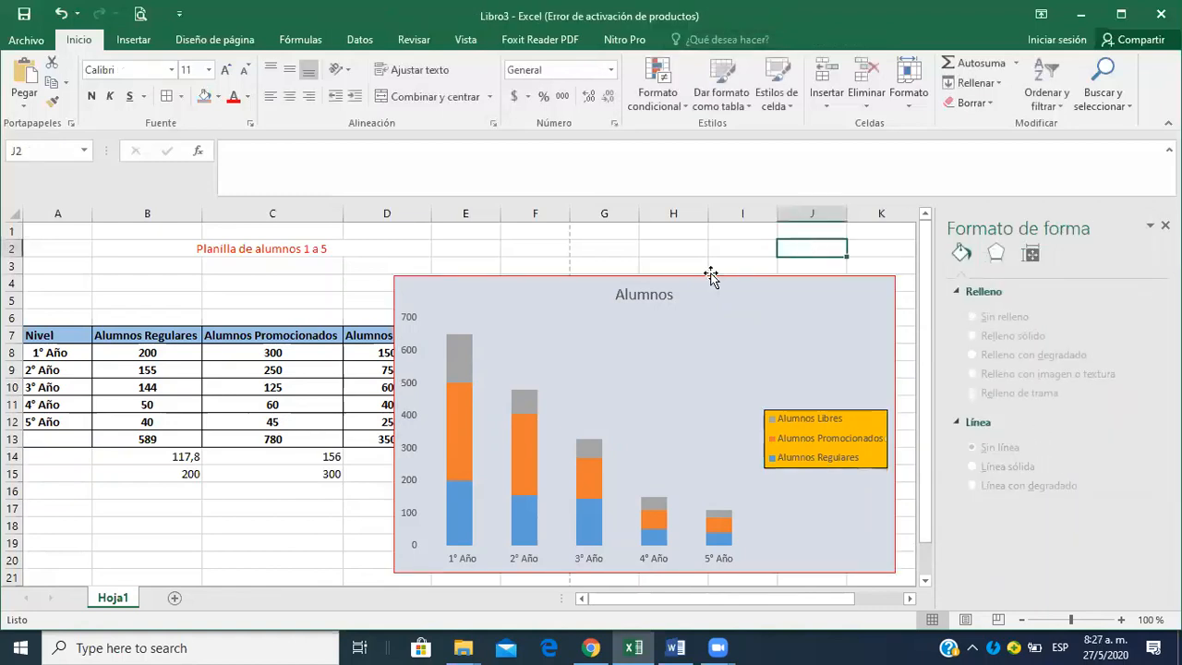
pyautogui.hotkey('alt', 'Tab')
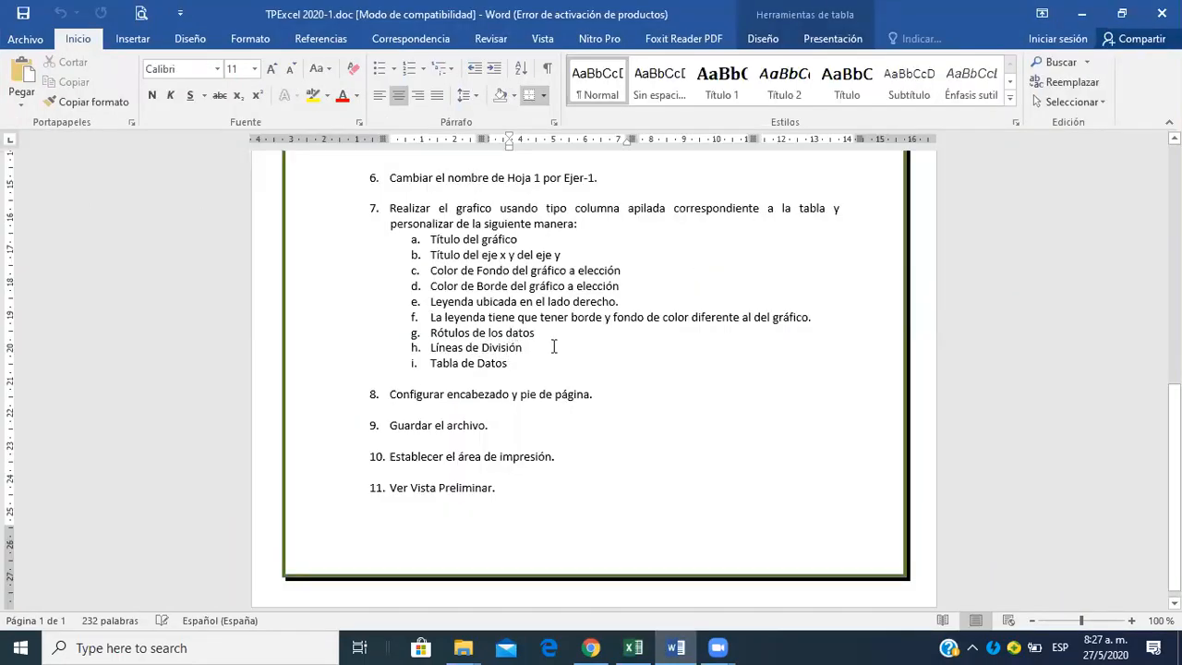
pyautogui.hotkey('alt', 'Tab')
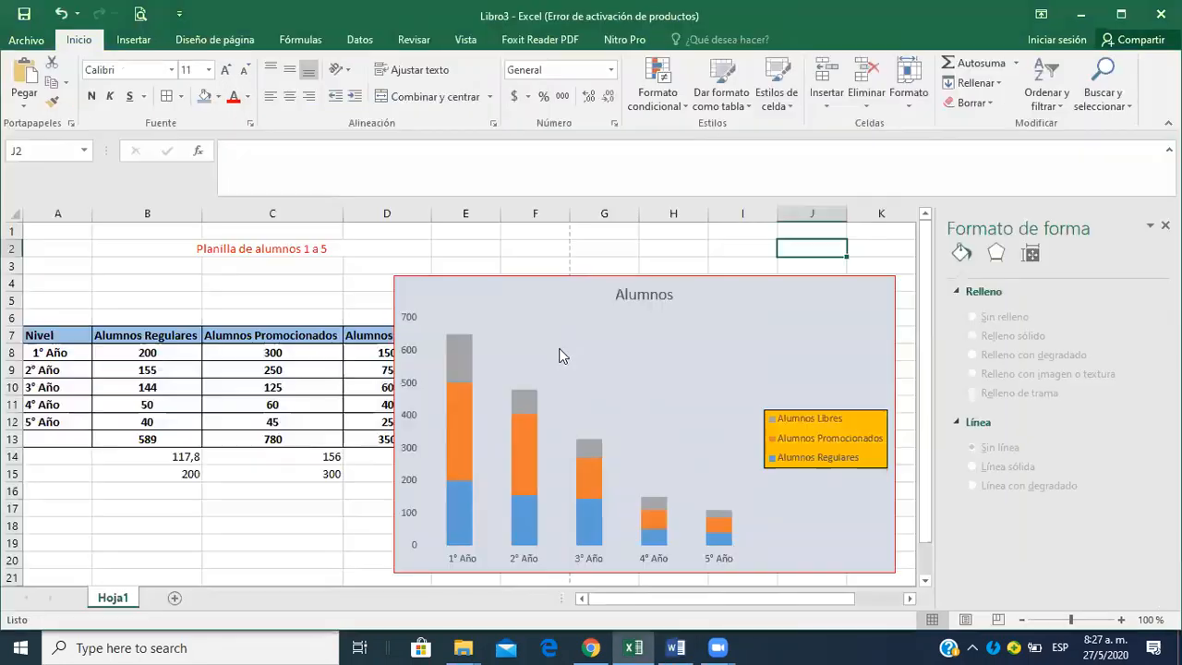
pyautogui.click(806, 286)
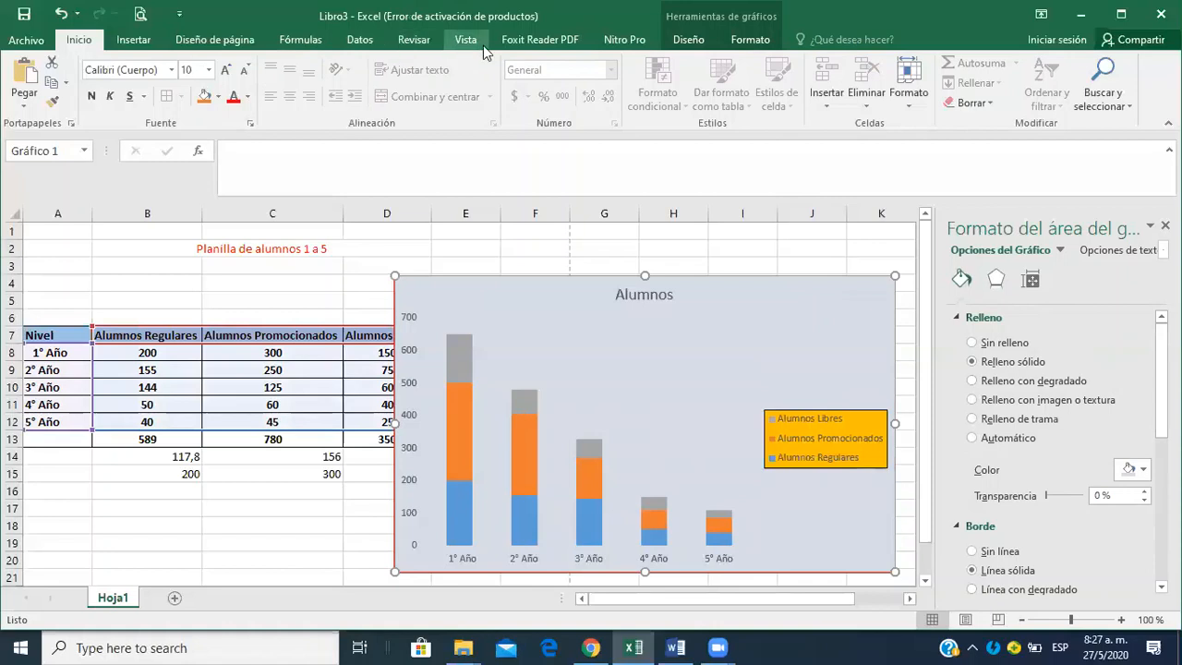
pyautogui.click(689, 41)
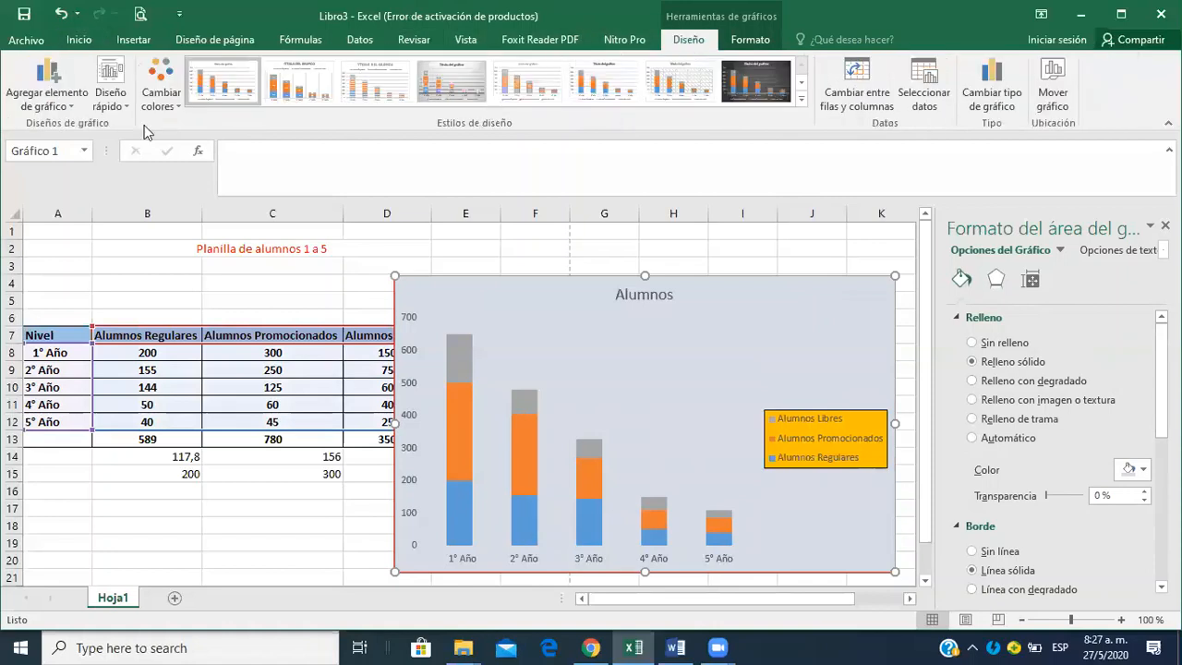
pyautogui.click(74, 108)
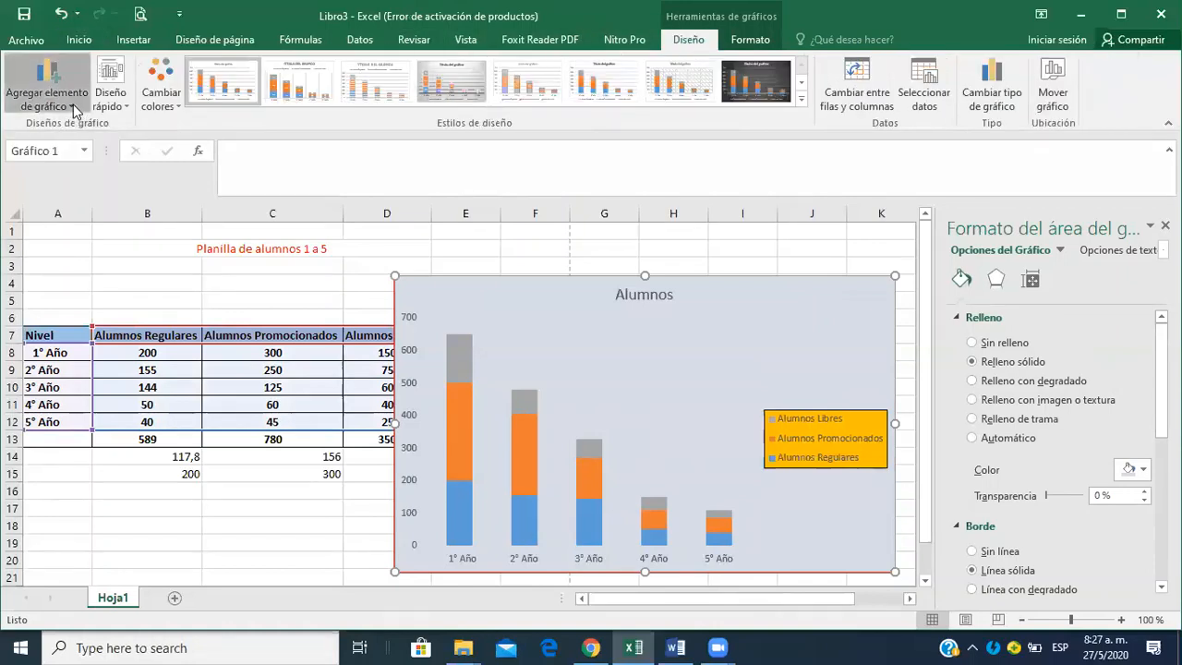
pyautogui.moveTo(88, 142)
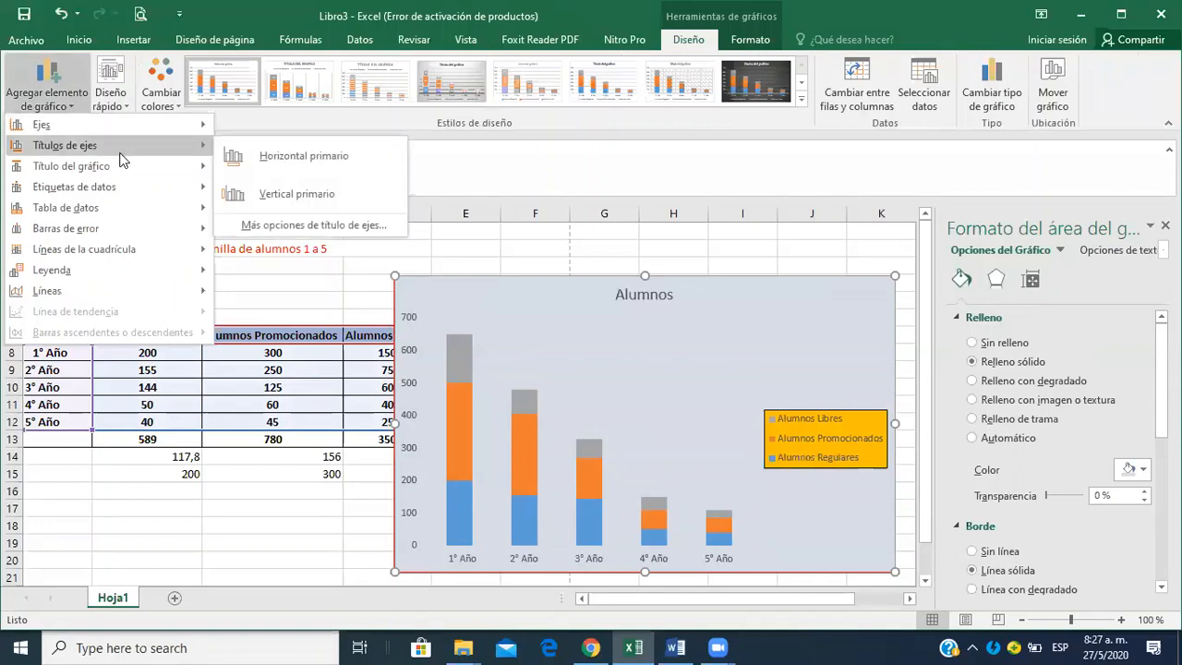
pyautogui.click(273, 162)
pyautogui.click(335, 157)
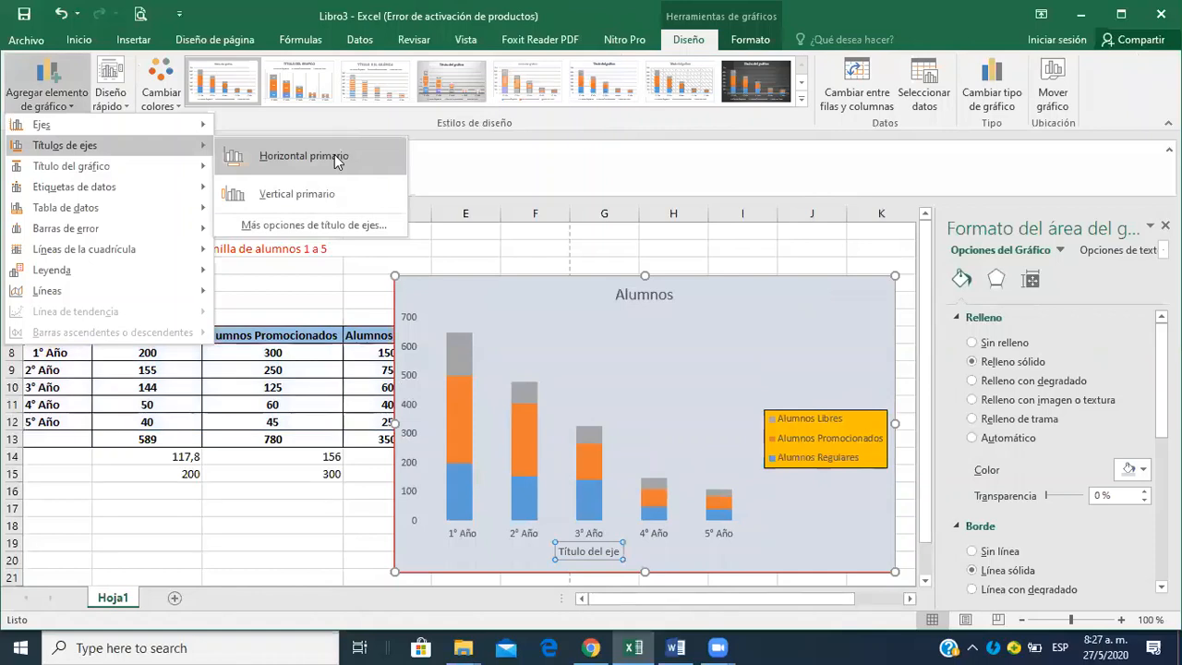
pyautogui.click(334, 156)
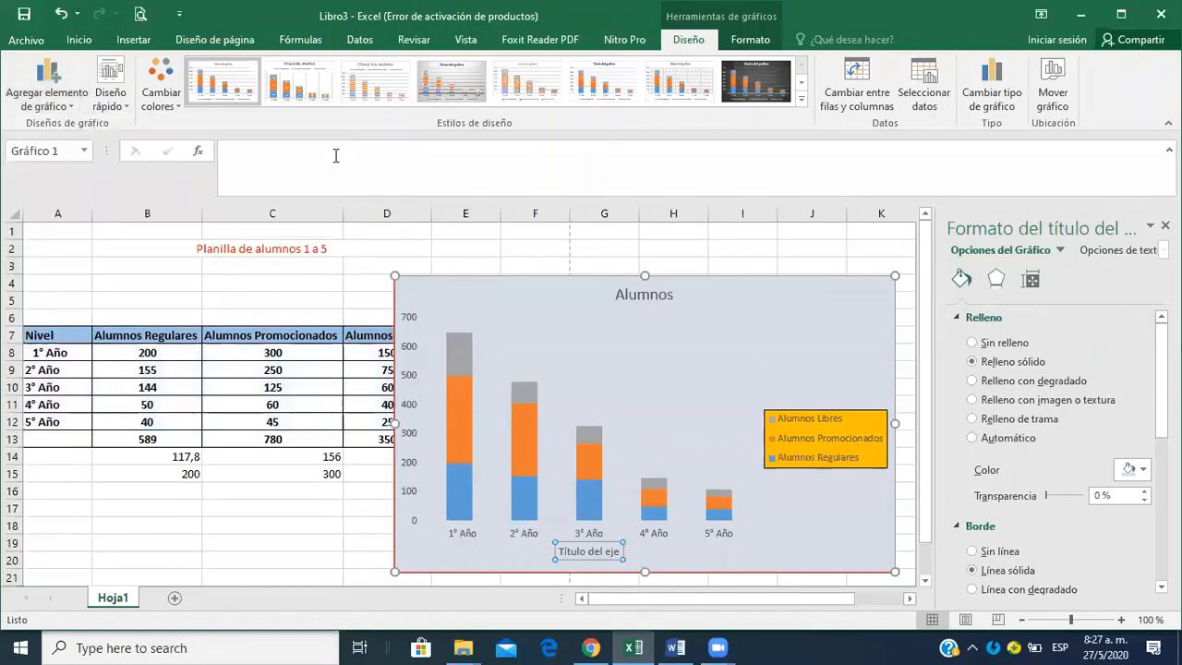
# Replace the placeholder text of the chart's horizontal axis title with "Cursos".
pyautogui.doubleClick(596, 551)
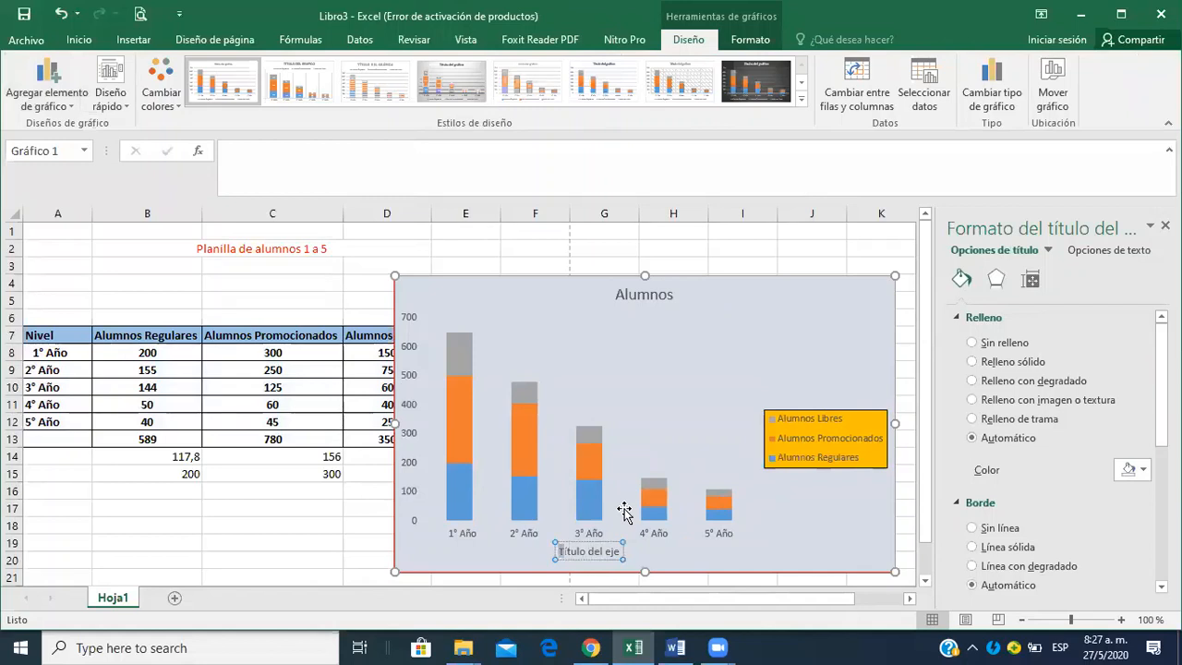
pyautogui.hotkey('shift', 'Right')
pyautogui.hotkey('shift', 'Right')
pyautogui.hotkey('shift', 'Right')
pyautogui.hotkey('shift', 'Right')
pyautogui.hotkey('shift', 'Right')
pyautogui.hotkey('shift', 'Right')
pyautogui.hotkey('shift', 'Right')
pyautogui.hotkey('shift', 'Right')
pyautogui.hotkey('shift', 'Right')
pyautogui.hotkey('shift', 'Right')
pyautogui.hotkey('shift', 'Right')
pyautogui.hotkey('shift', 'Right')
pyautogui.write('Cursos')
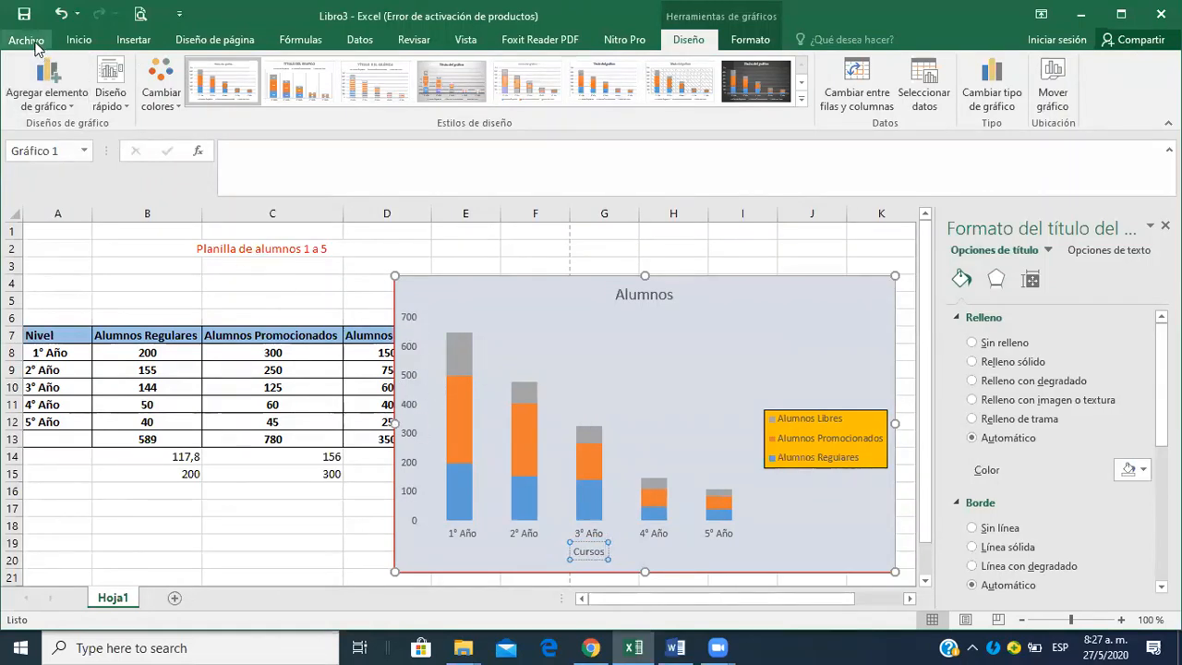
# Add data labels centered inside the segments of the stacked columns.
pyautogui.click(79, 104)
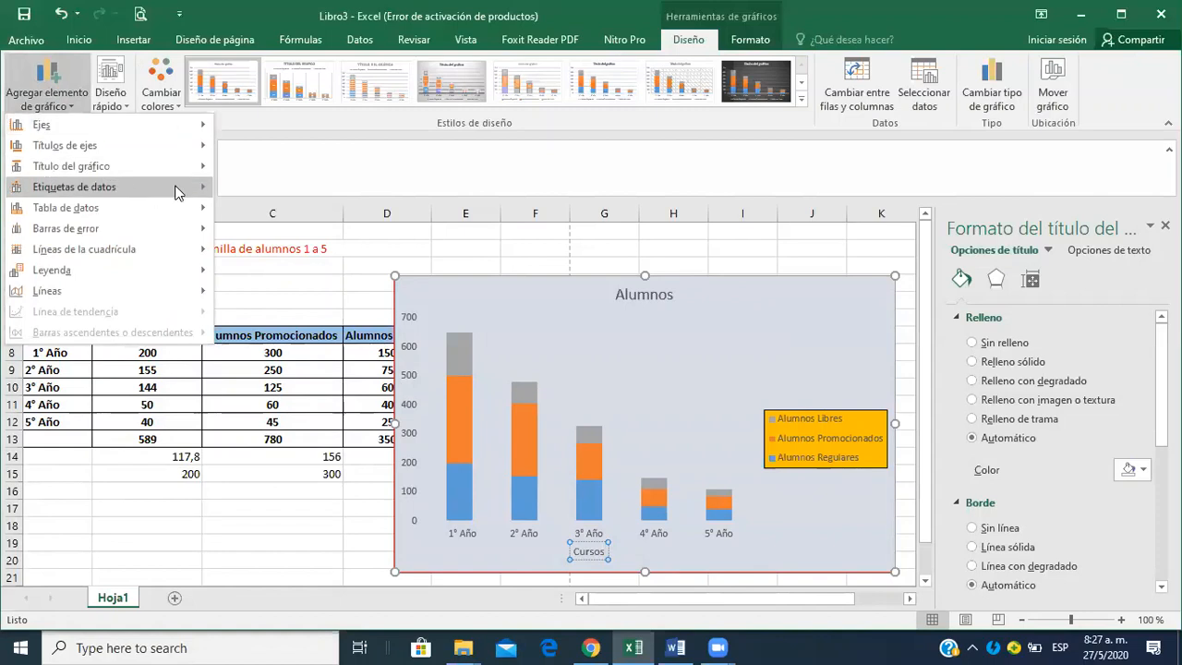
pyautogui.moveTo(188, 172)
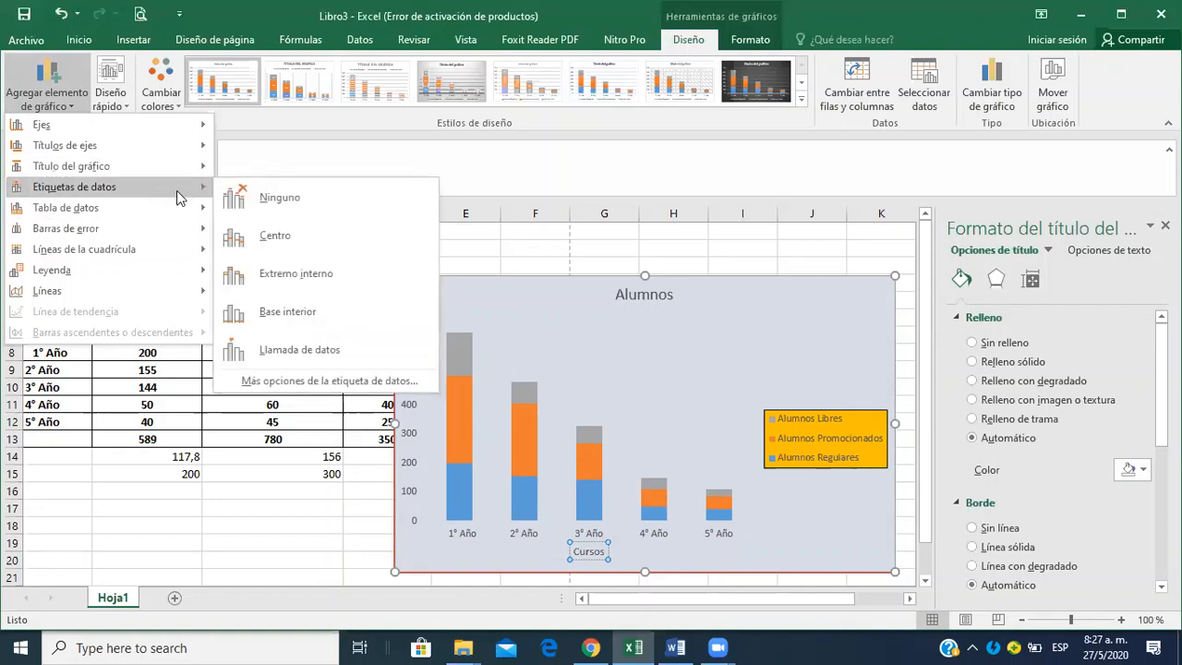
pyautogui.click(286, 242)
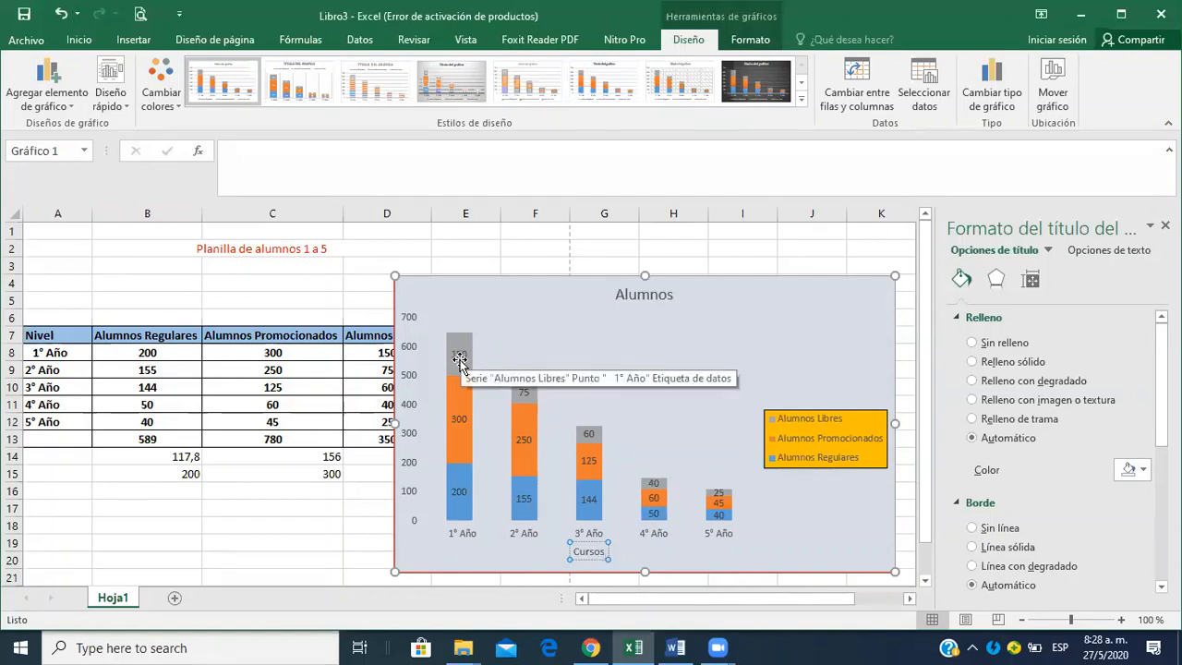
# Add a data table without legend keys below the chart's columns.
pyautogui.click(77, 98)
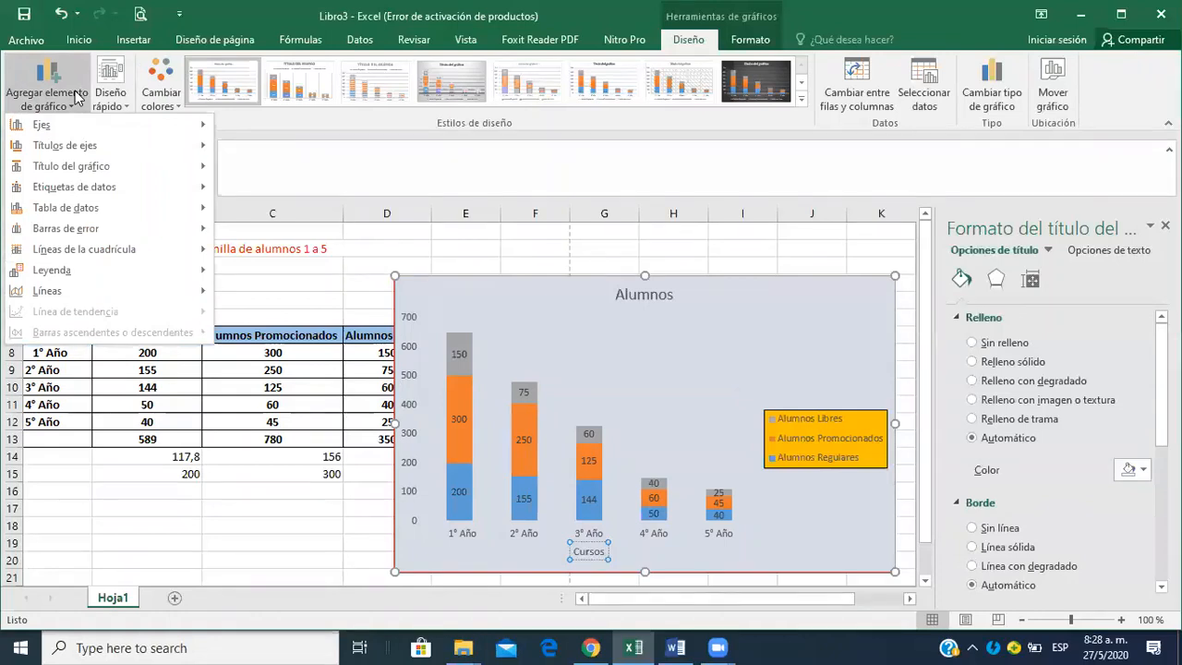
pyautogui.moveTo(101, 210)
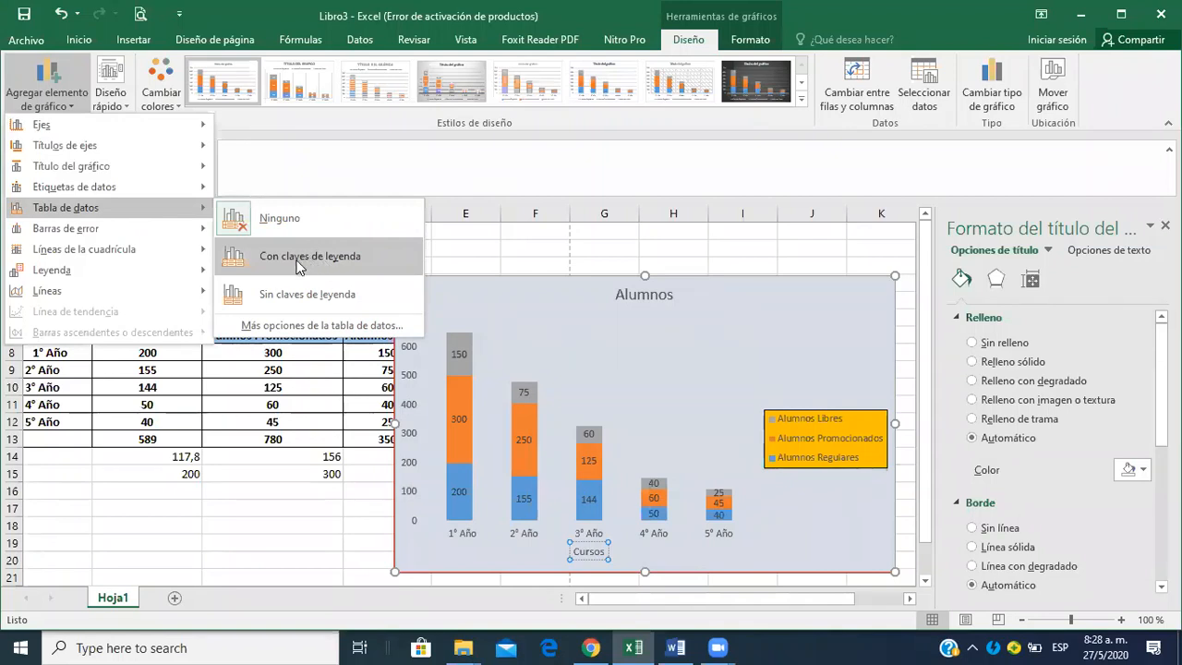
pyautogui.click(298, 291)
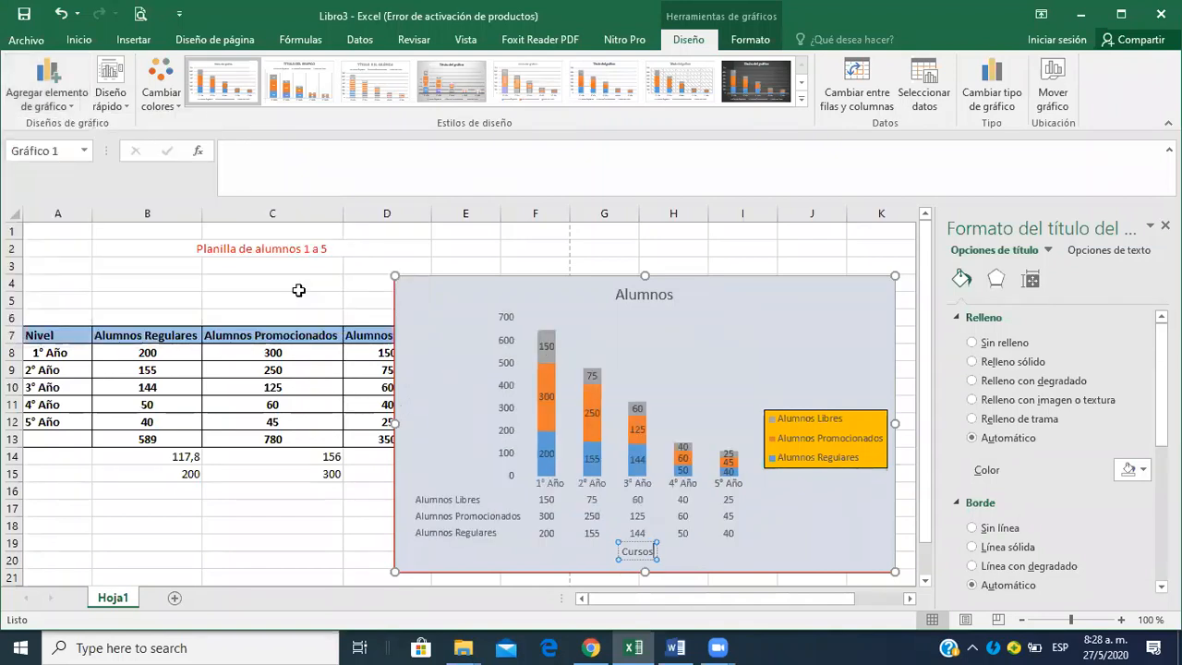
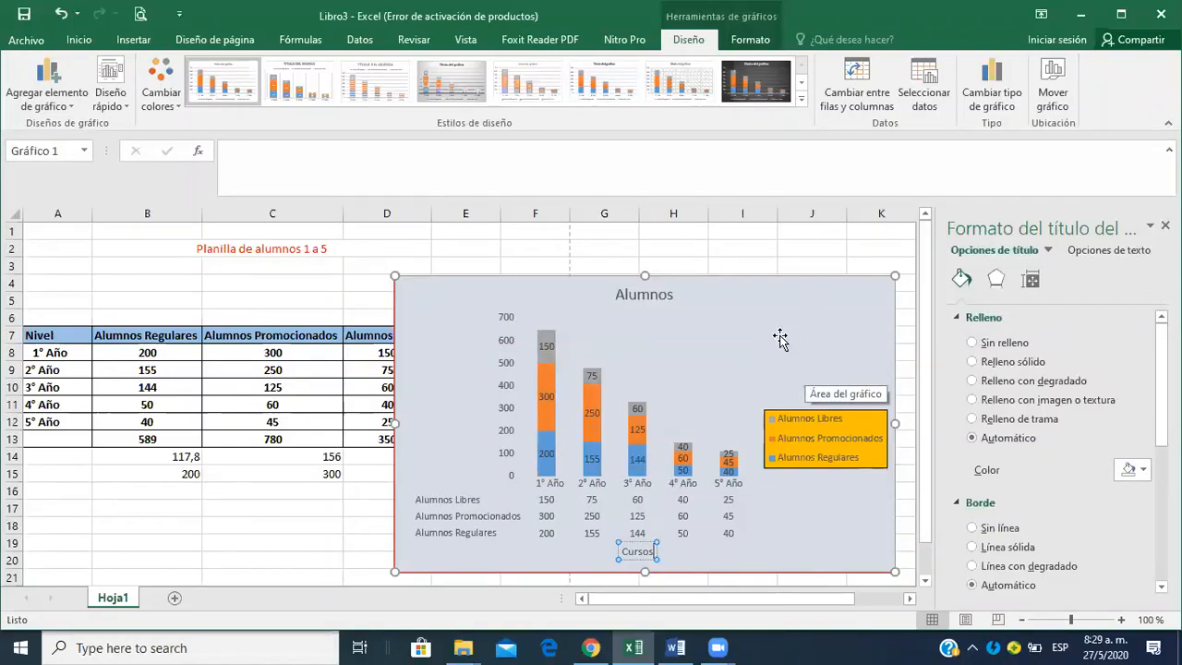
# Check the next assignment item in Word, then put the author's full name in the left section of the Excel sheet's page header.
pyautogui.click(259, 557)
pyautogui.hotkey('alt', 'Tab')
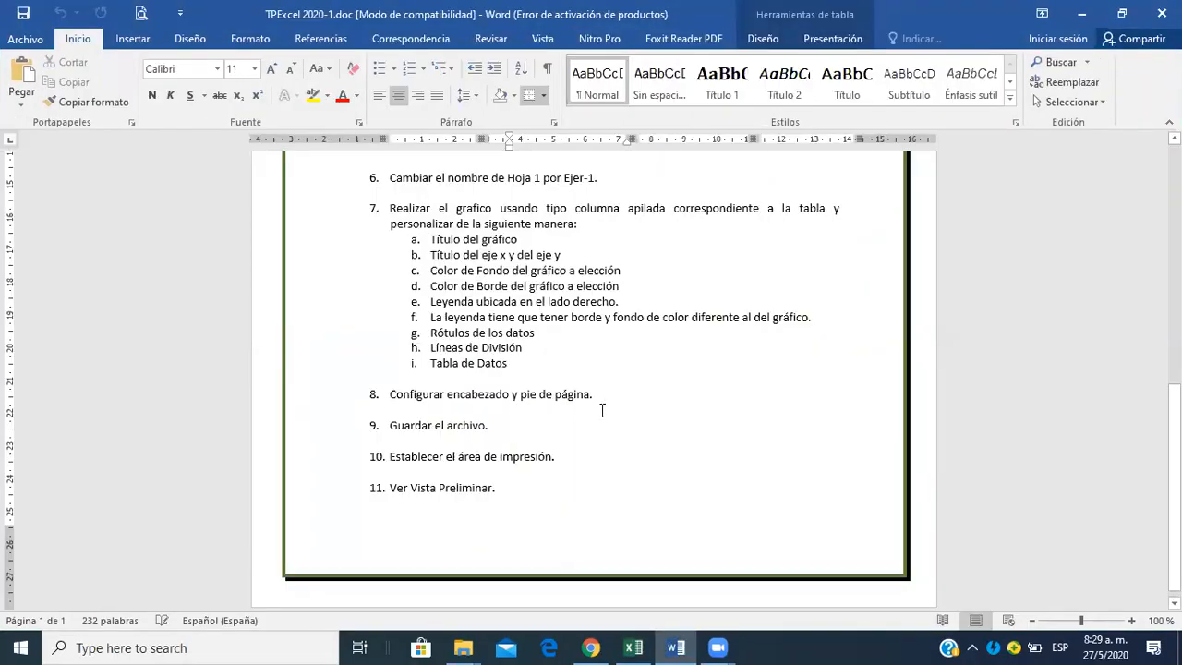
pyautogui.hotkey('alt', 'Tab')
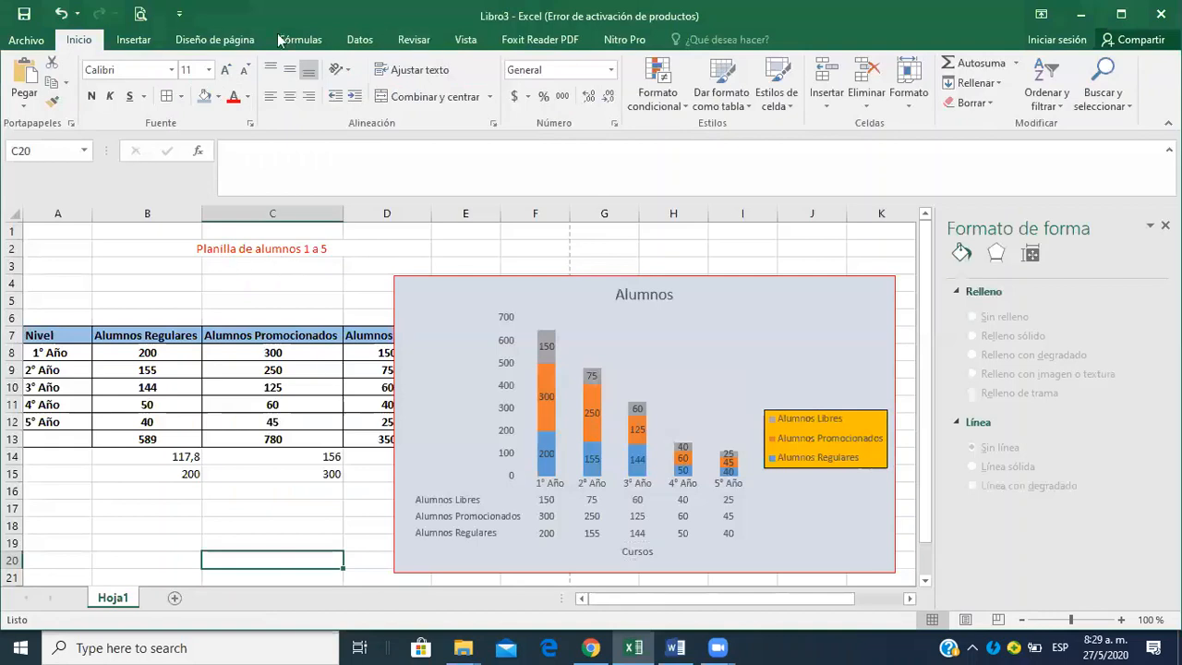
pyautogui.click(238, 40)
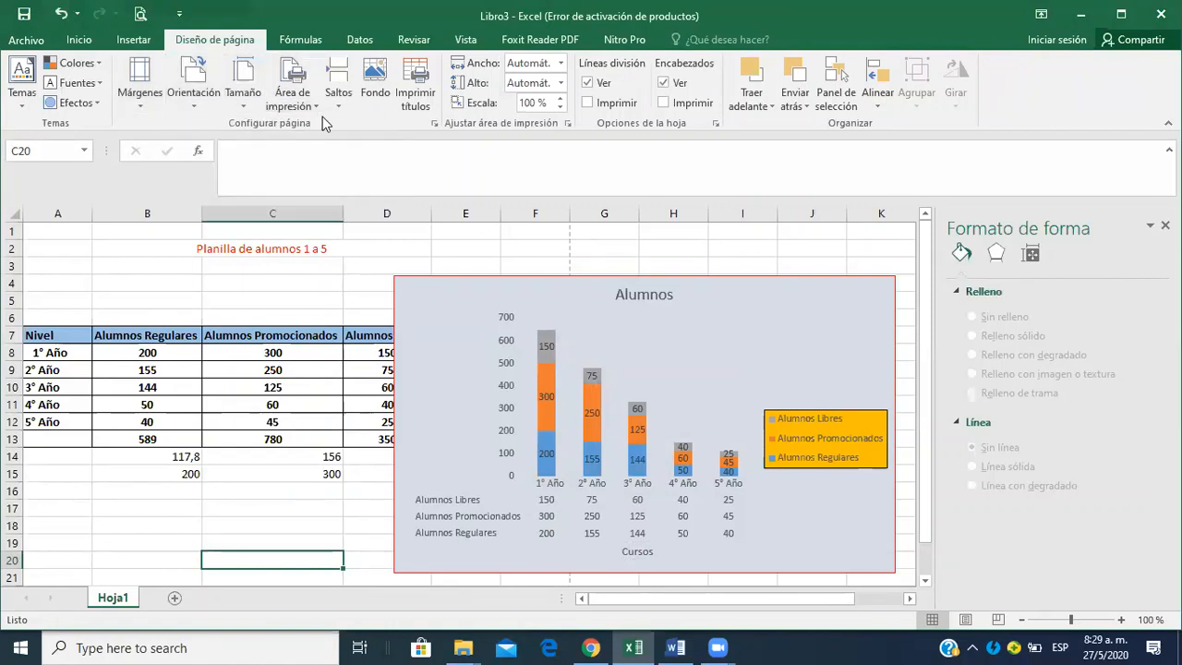
pyautogui.click(437, 128)
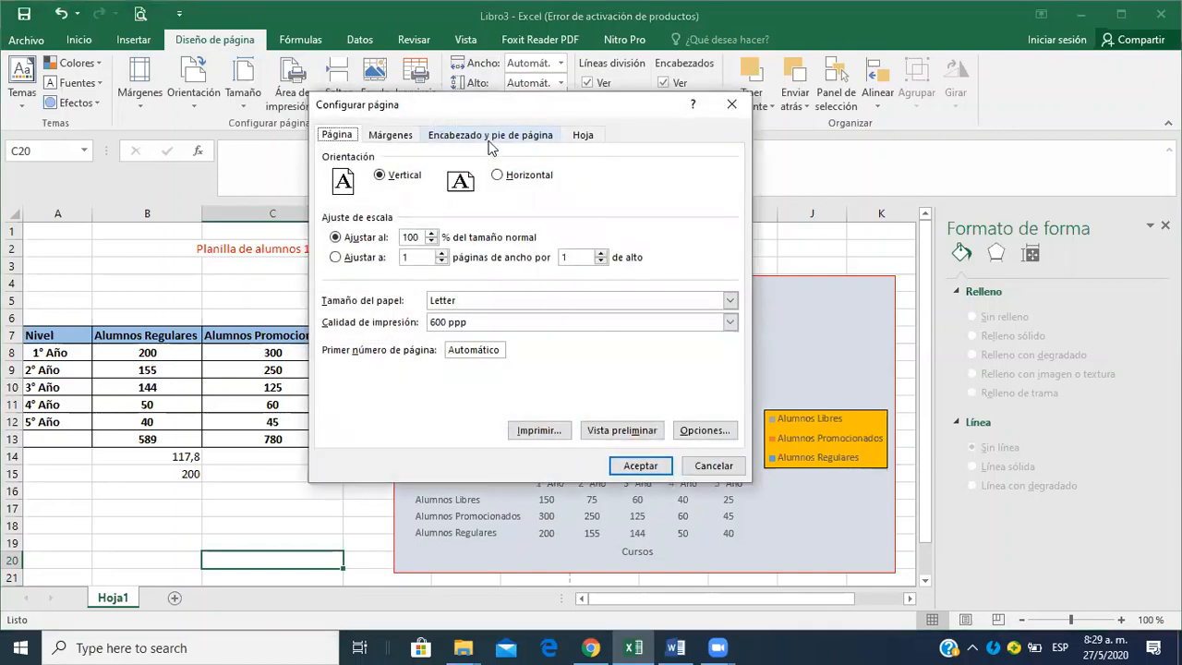
pyautogui.click(490, 140)
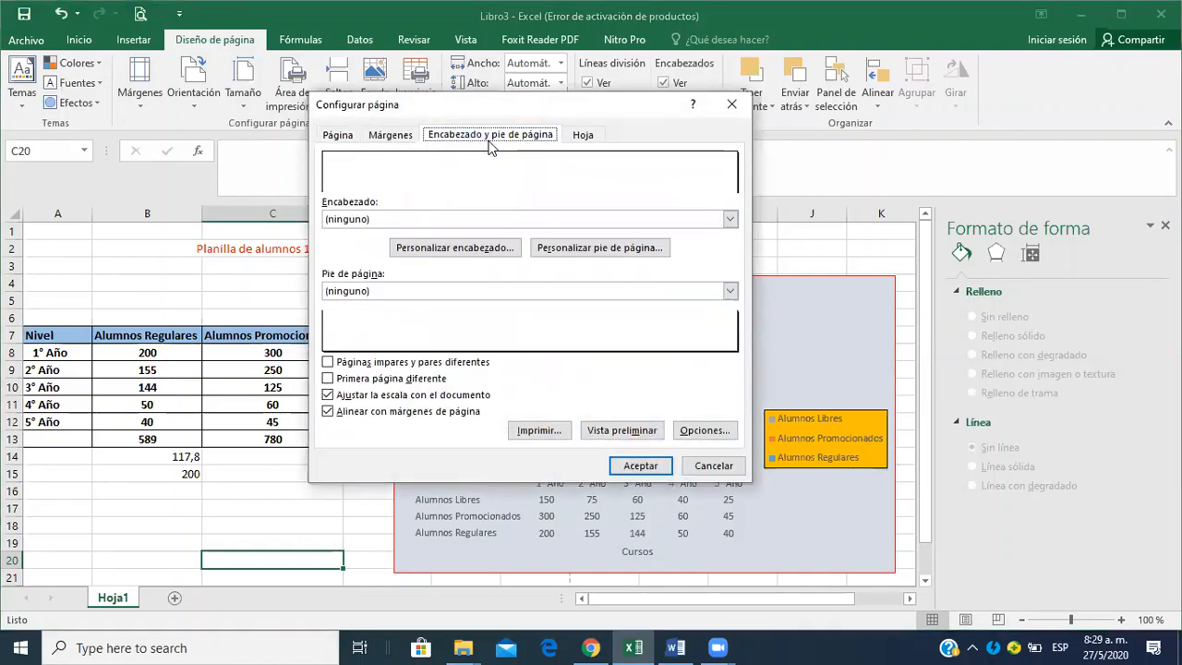
pyautogui.click(478, 256)
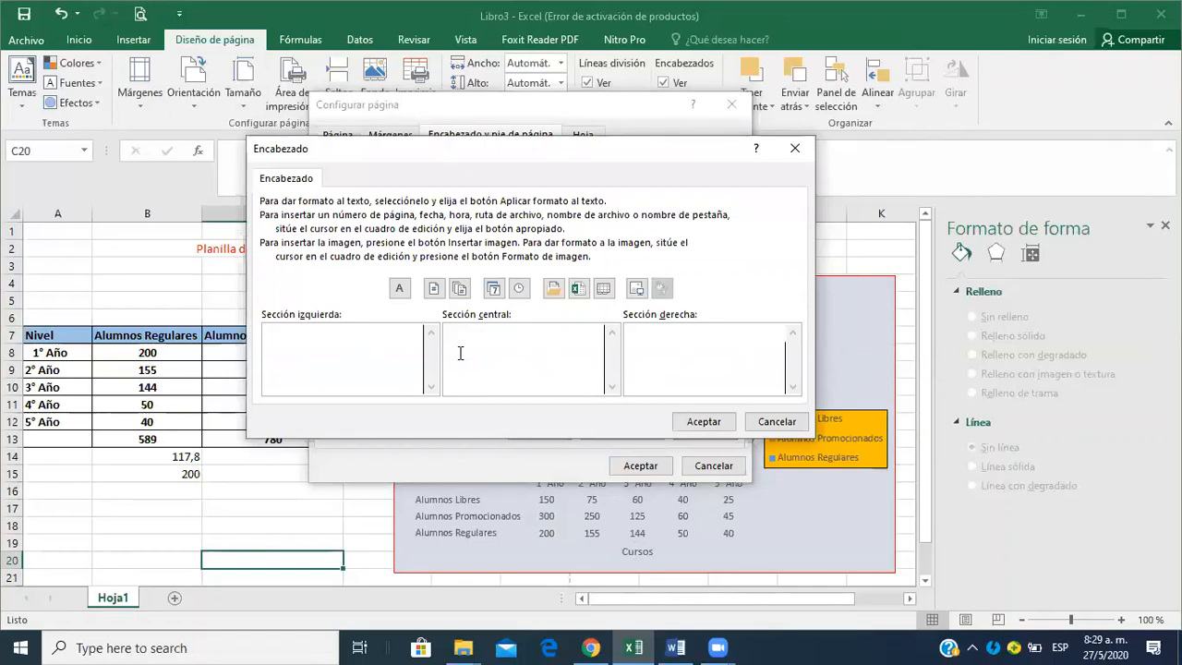
pyautogui.click(360, 353)
pyautogui.write('Osvaldo Sosa')
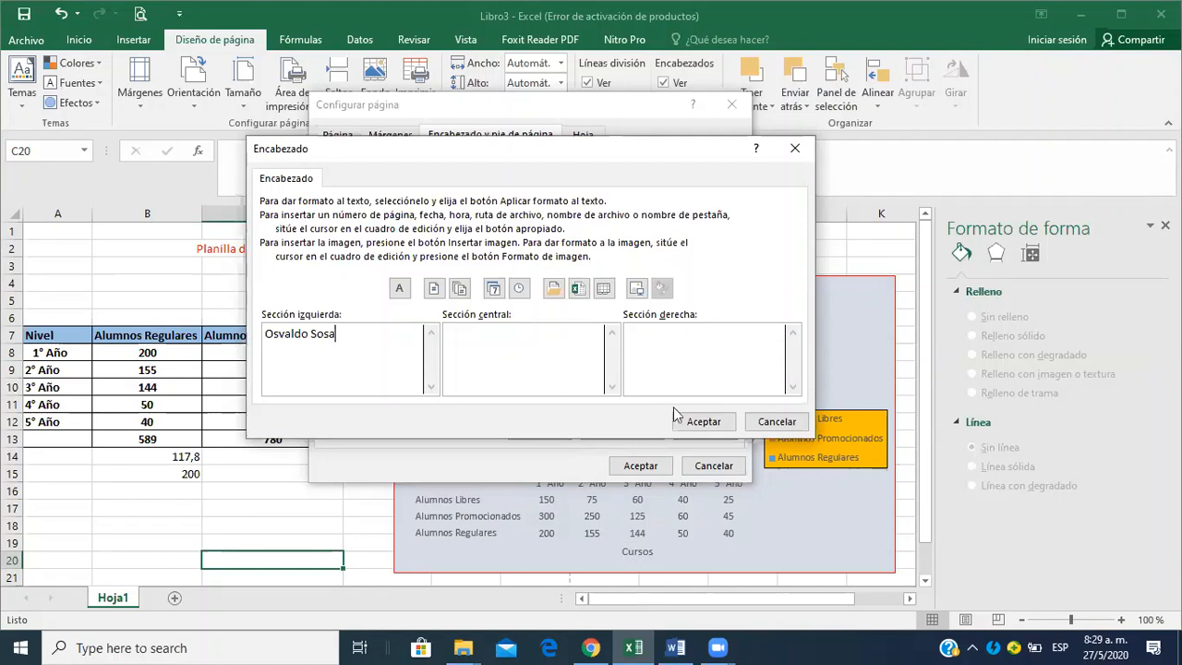
pyautogui.click(690, 418)
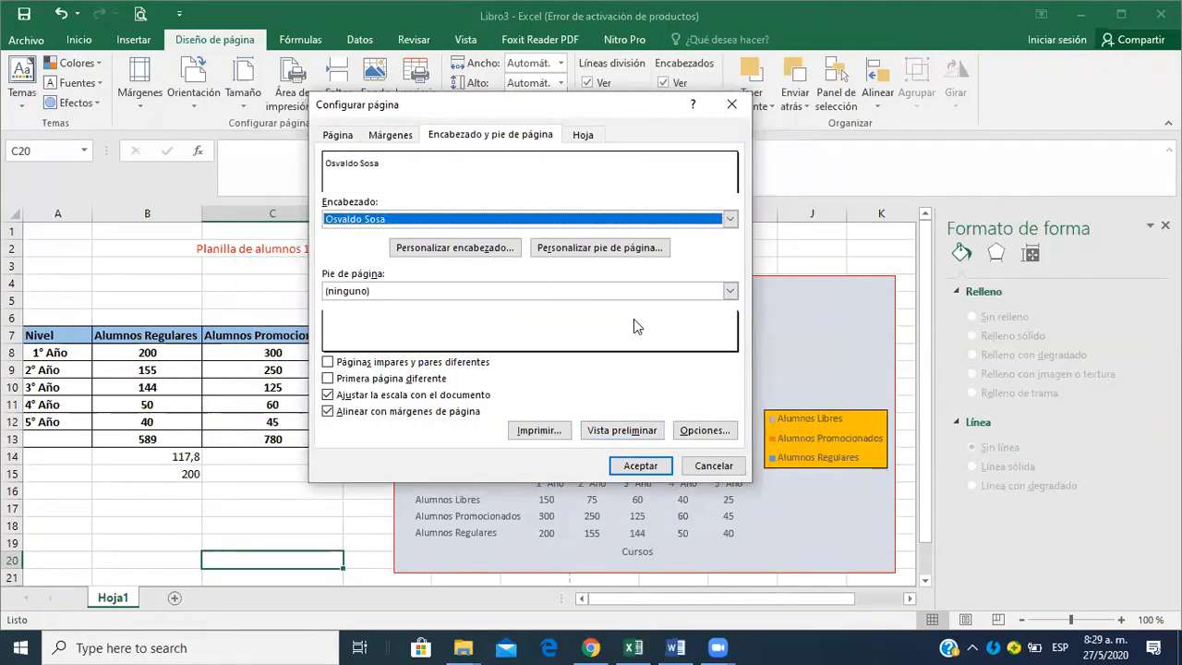
# Insert the page number in the left section of the footer and apply the page setup.
pyautogui.click(647, 253)
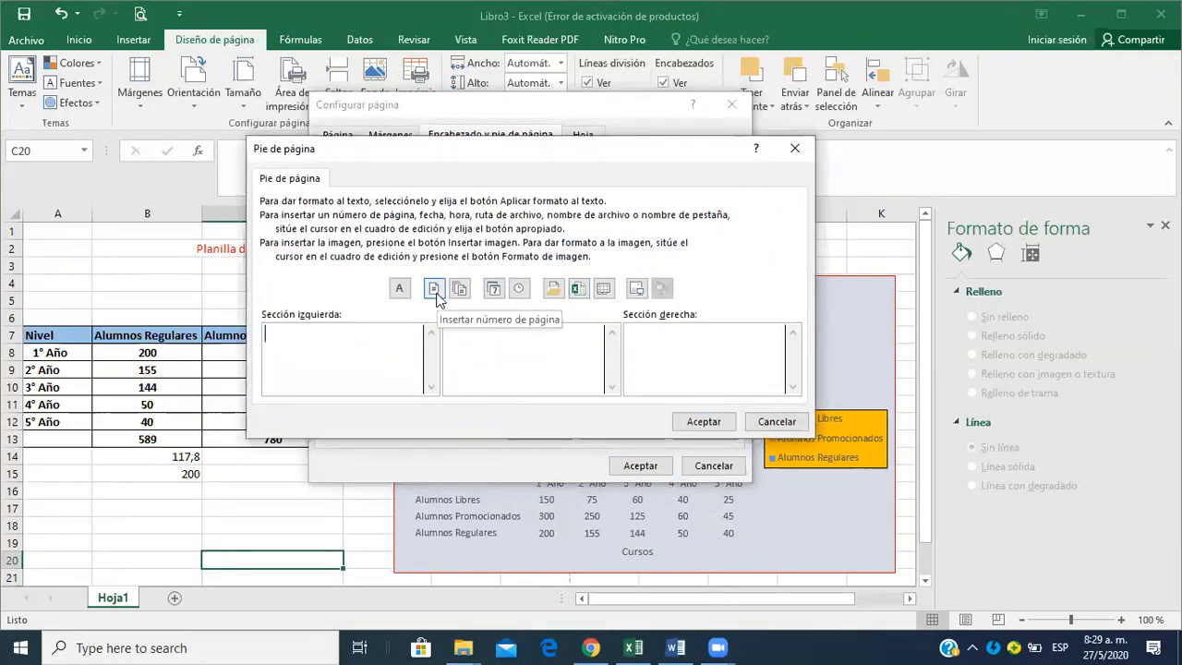
pyautogui.click(434, 289)
pyautogui.click(696, 426)
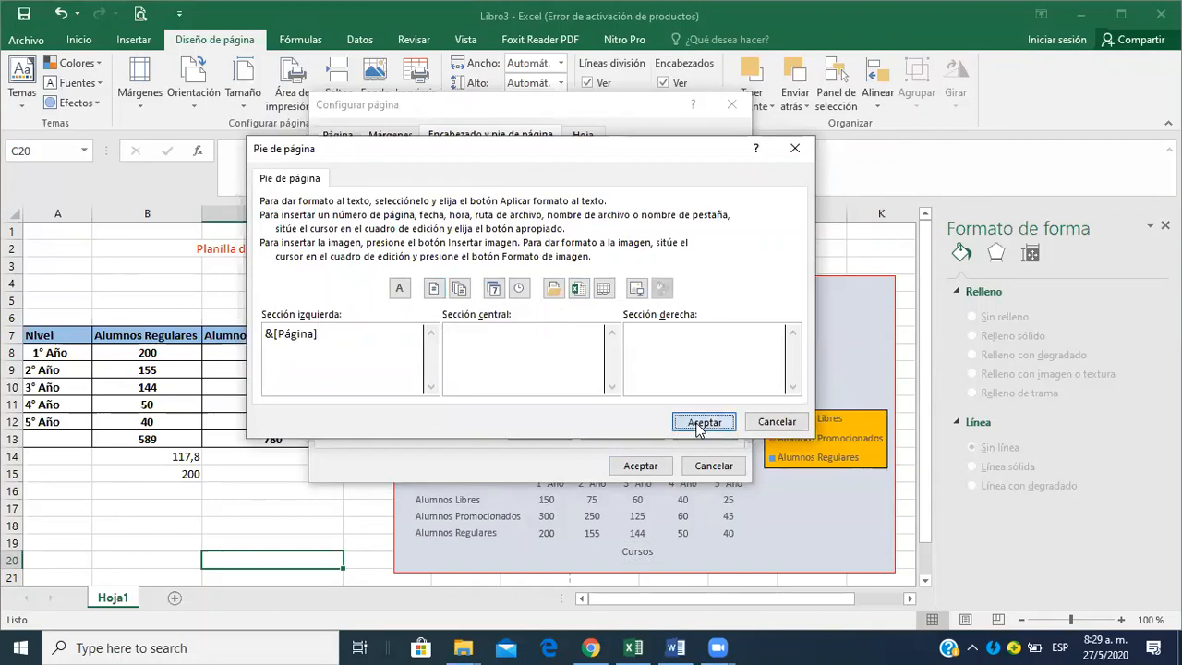
pyautogui.click(642, 467)
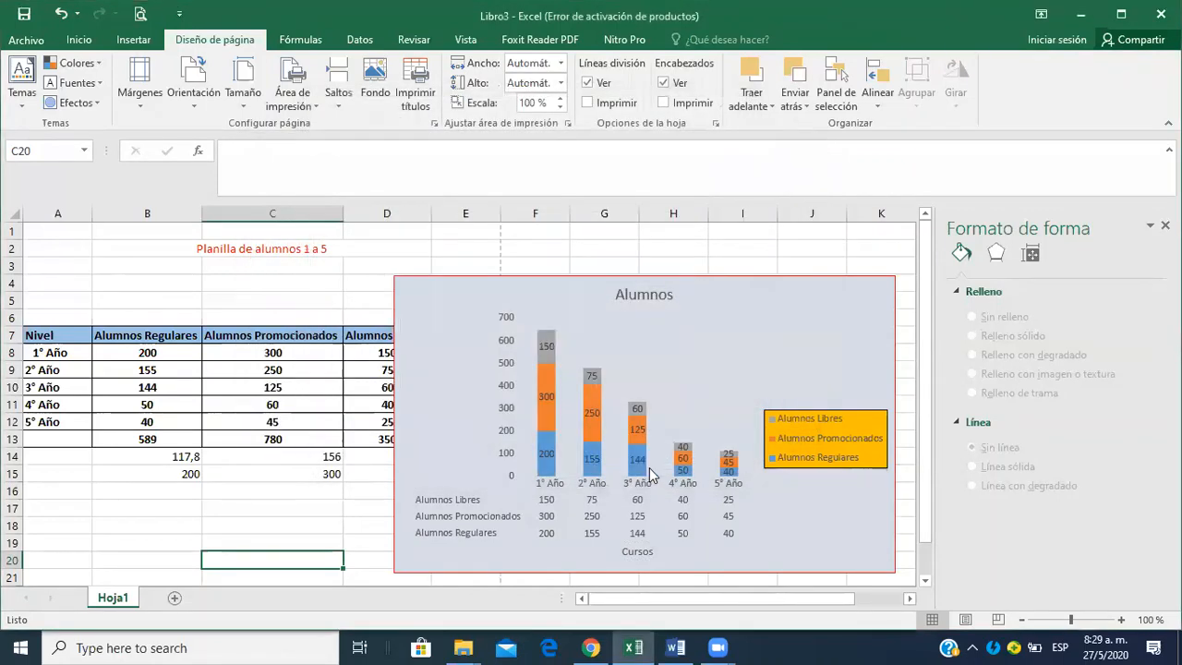
# Move the Alumnos chart below the table, with its upper-left corner at about cell A17.
pyautogui.click(133, 294)
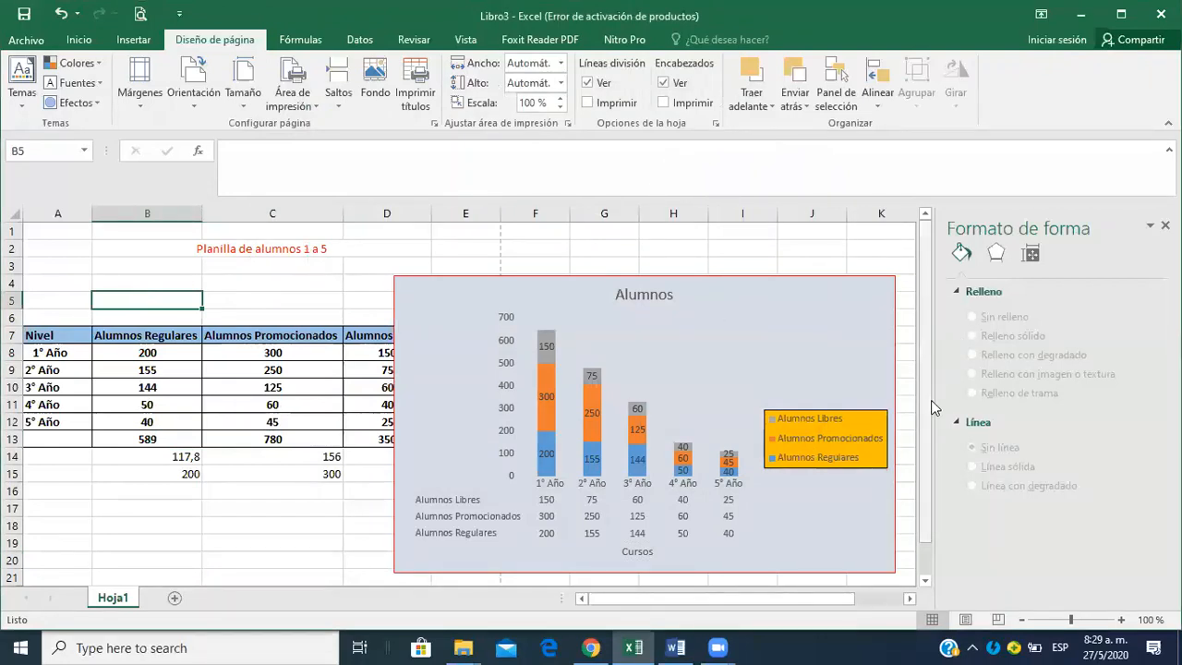
pyautogui.scroll(-1, 931, 400)
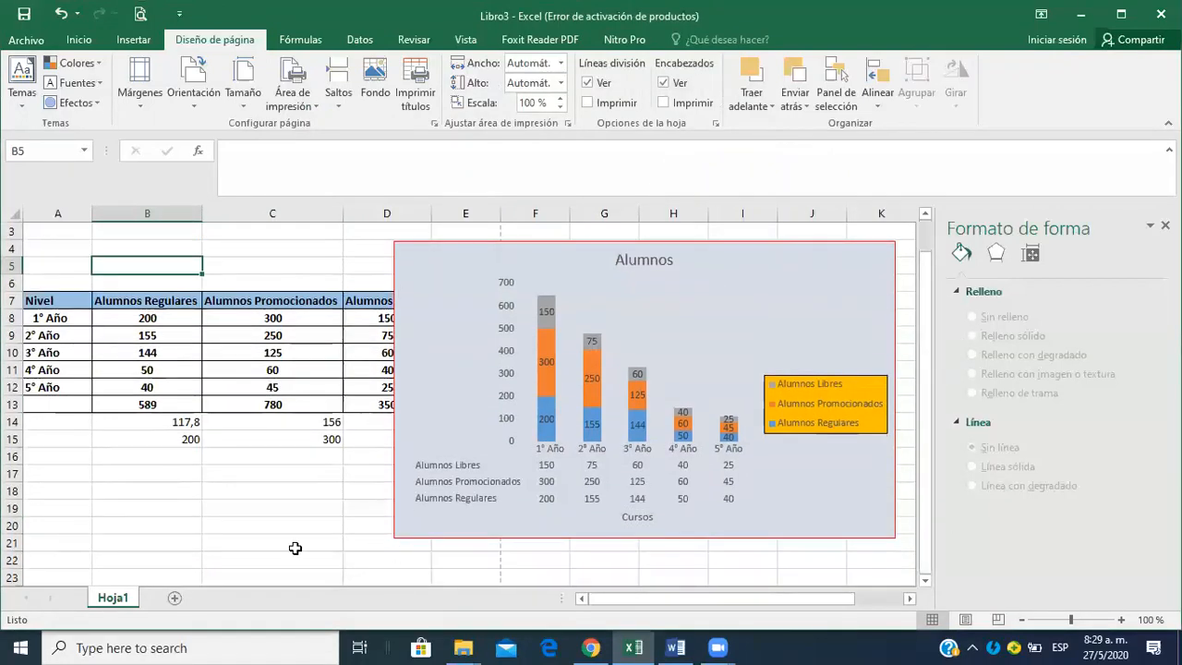
pyautogui.click(253, 545)
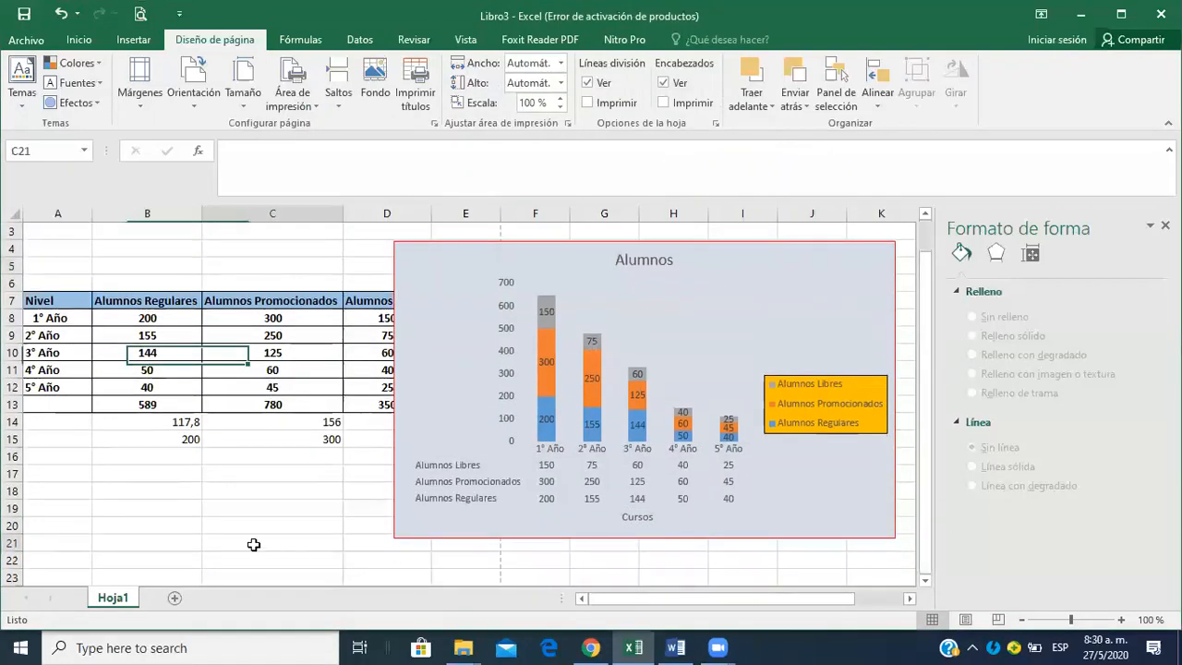
pyautogui.click(773, 245)
pyautogui.press('Down')
pyautogui.press('Down')
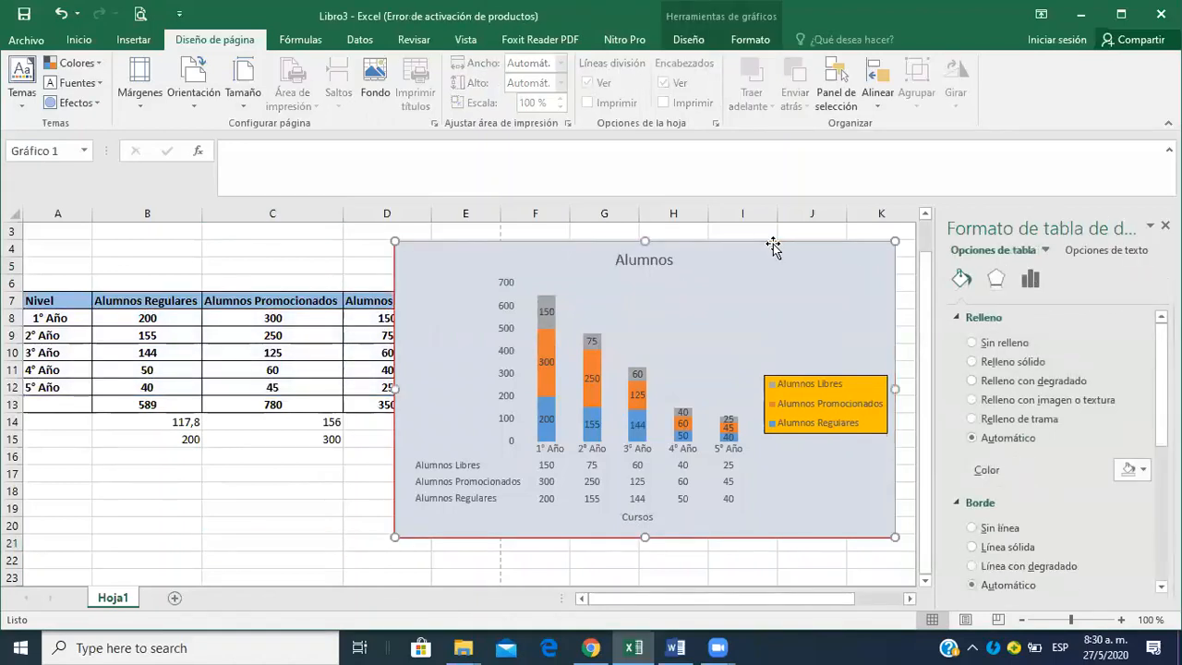
pyautogui.press('Down')
pyautogui.press('Down')
pyautogui.press('Down')
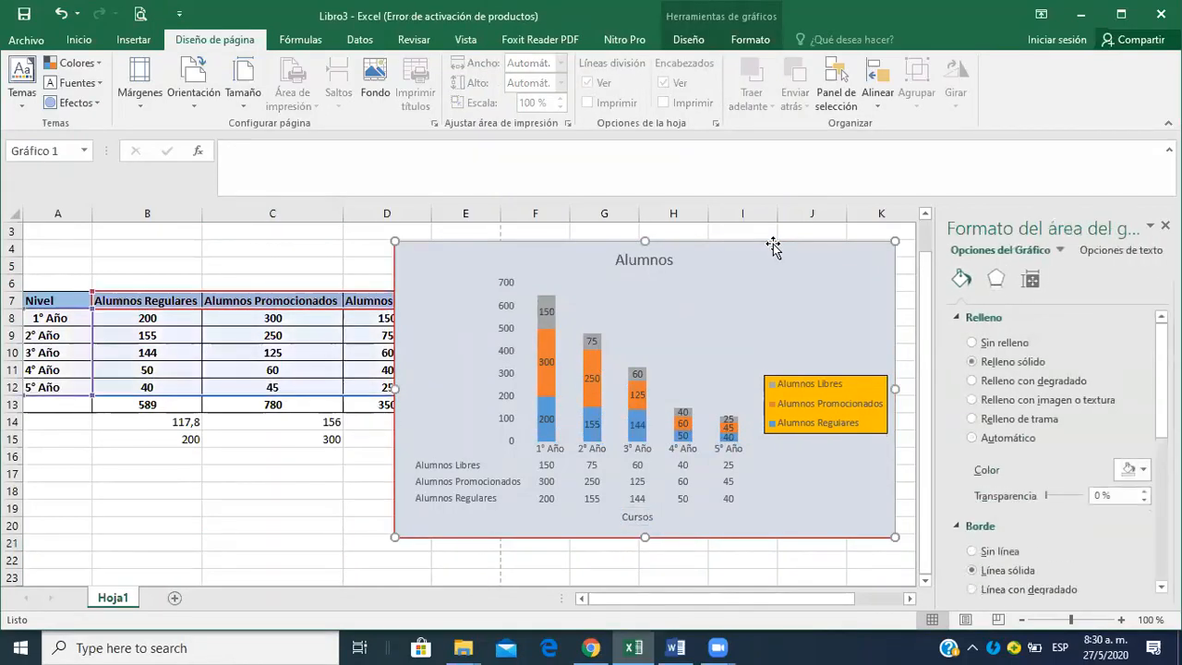
pyautogui.moveTo(747, 264)
pyautogui.mouseDown()
pyautogui.moveTo(551, 422)
pyautogui.moveTo(375, 487)
pyautogui.mouseUp()
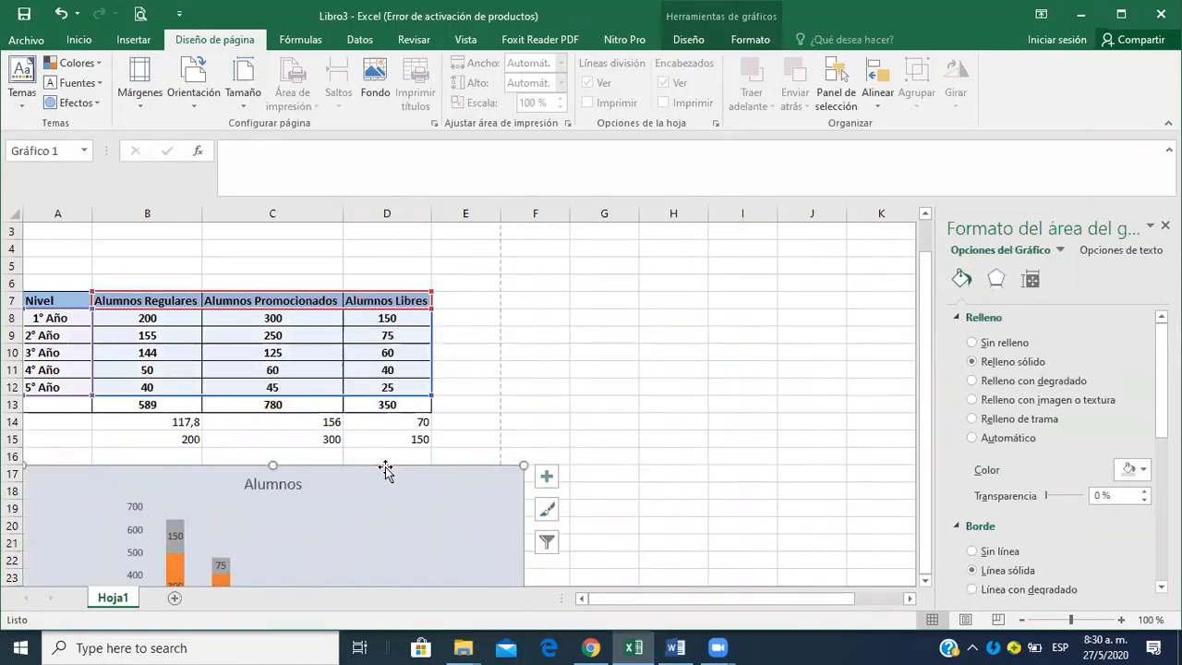
pyautogui.click(582, 343)
pyautogui.click(247, 228)
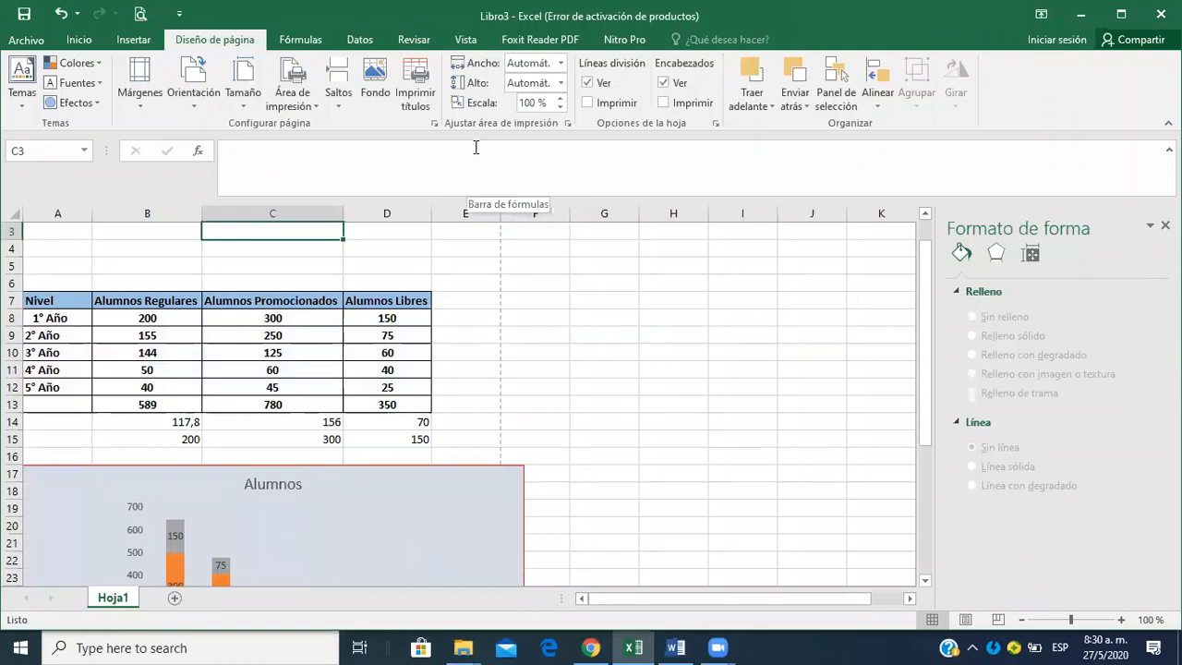
# Read the print area item in the Word assignment, then view the Excel sheet's print preview.
pyautogui.hotkey('alt', 'Tab')
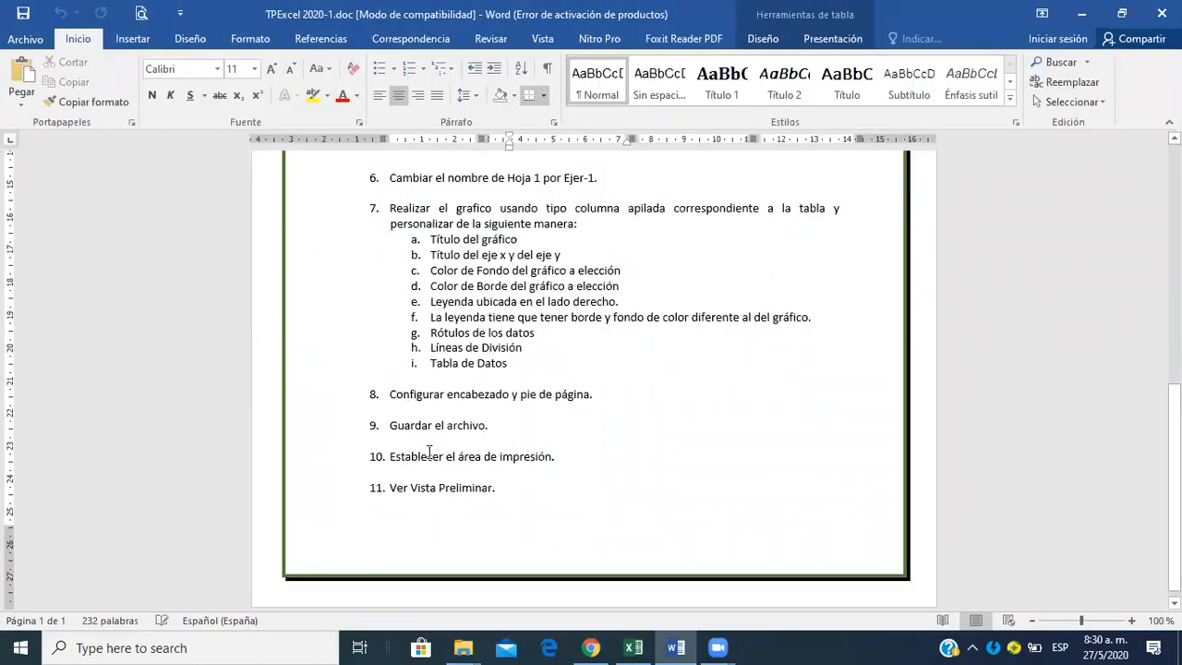
pyautogui.moveTo(389, 456); pyautogui.dragTo(560, 454)
pyautogui.hotkey('alt', 'Tab')
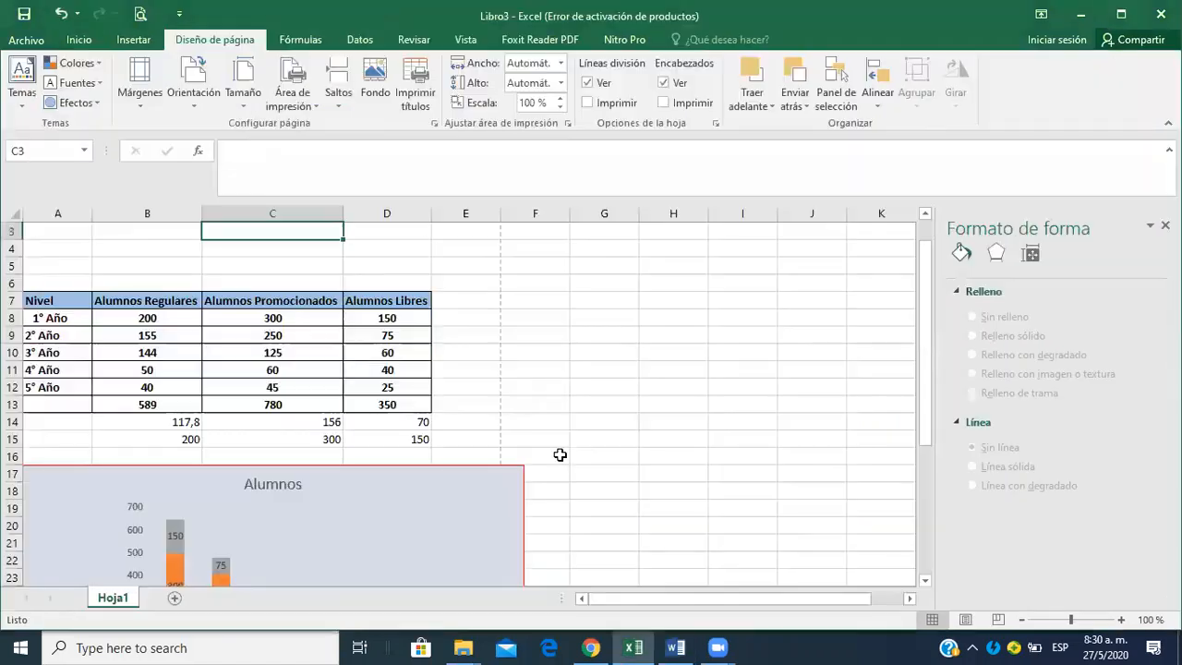
pyautogui.click(584, 348)
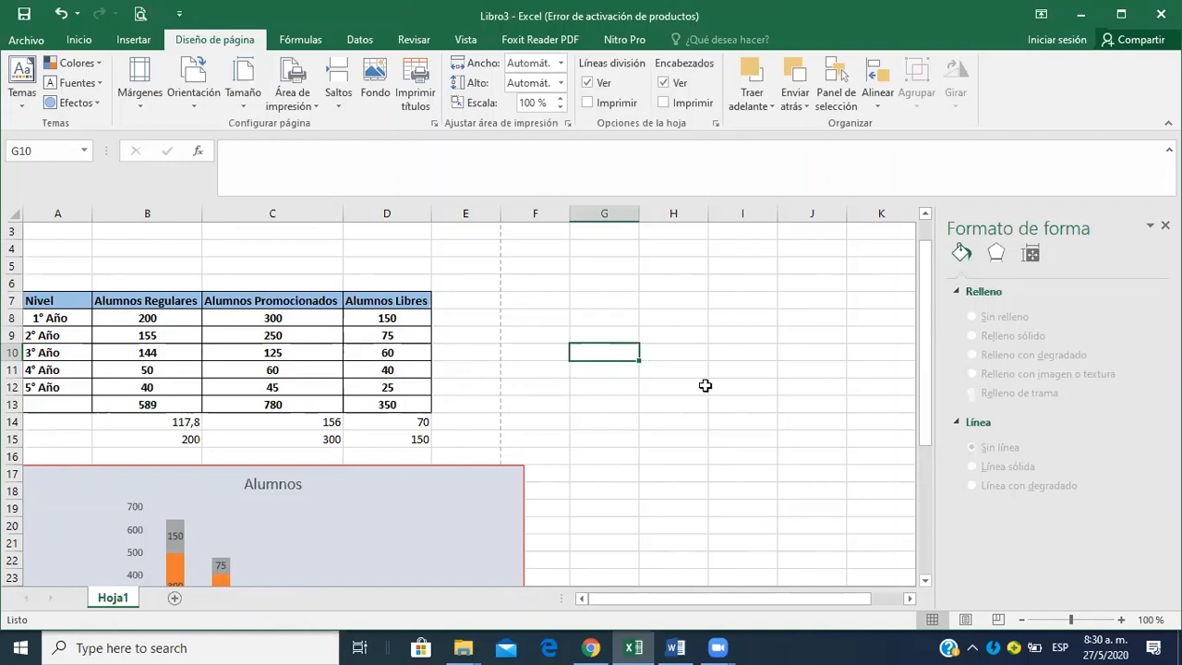
pyautogui.click(172, 267)
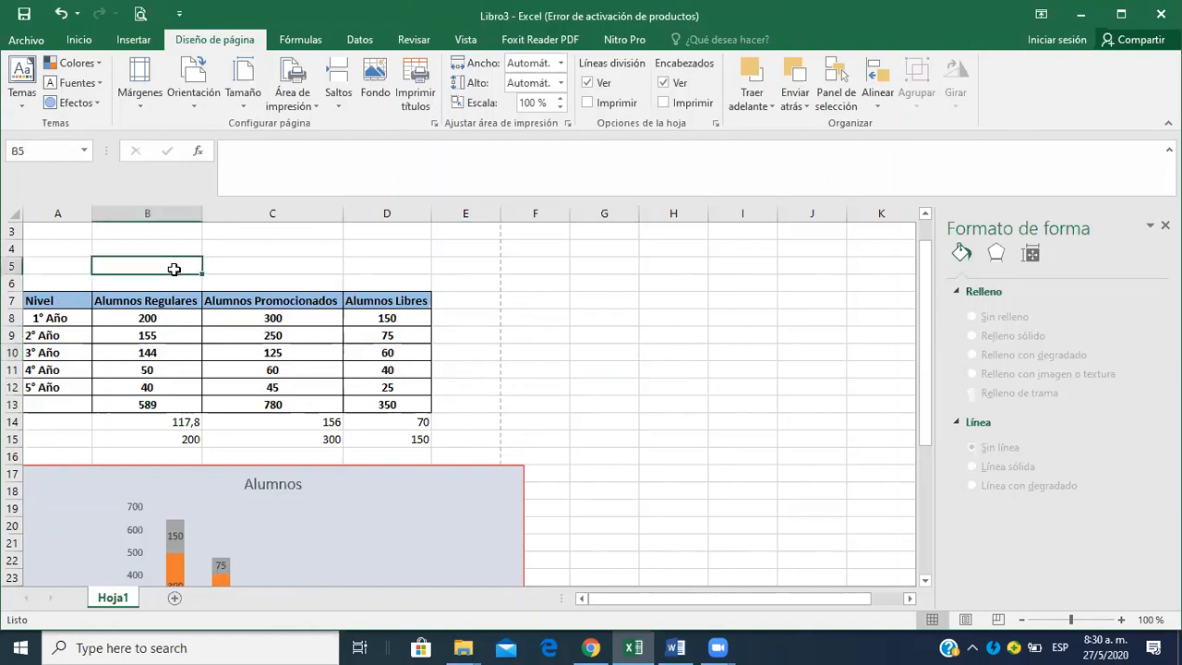
pyautogui.click(143, 15)
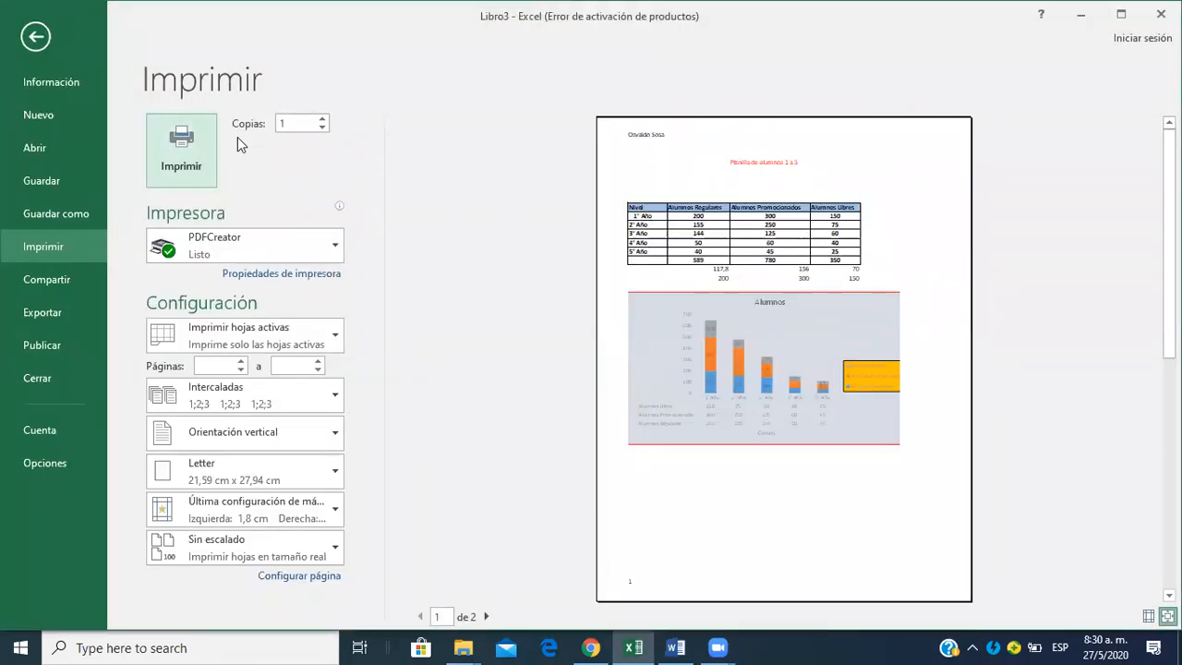
pyautogui.click(37, 37)
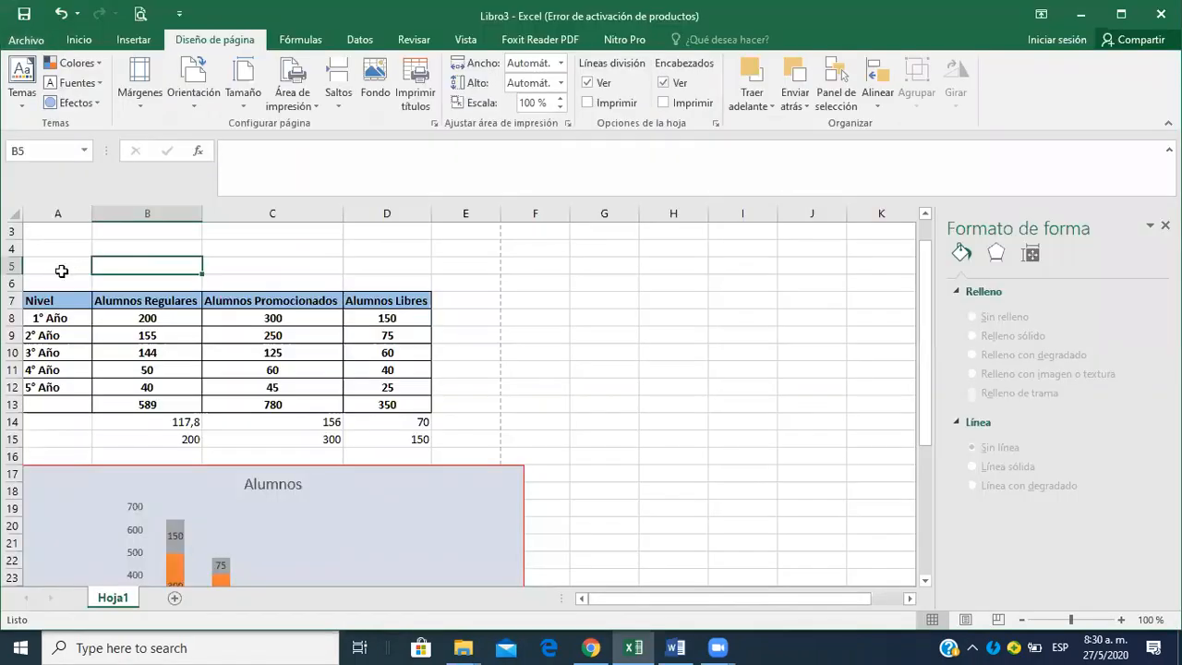
# Set the student table A7:D13 as the print area and check it in the print preview.
pyautogui.moveTo(53, 298); pyautogui.dragTo(386, 406)
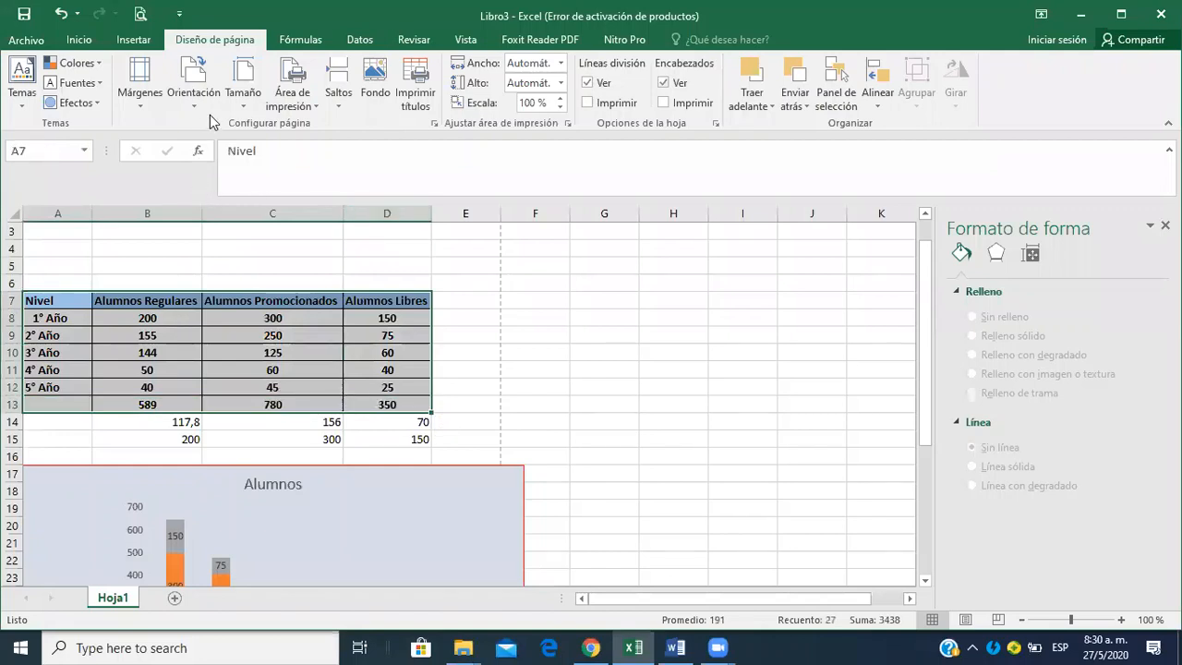
pyautogui.click(309, 107)
pyautogui.click(326, 127)
pyautogui.click(211, 268)
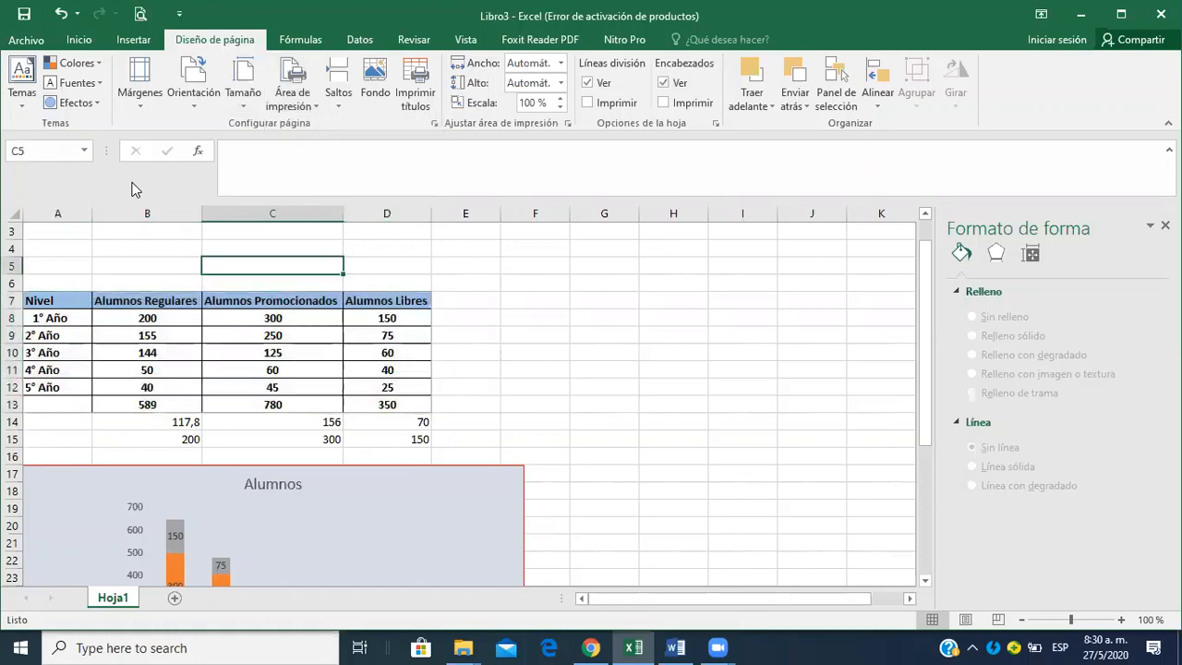
pyautogui.click(141, 13)
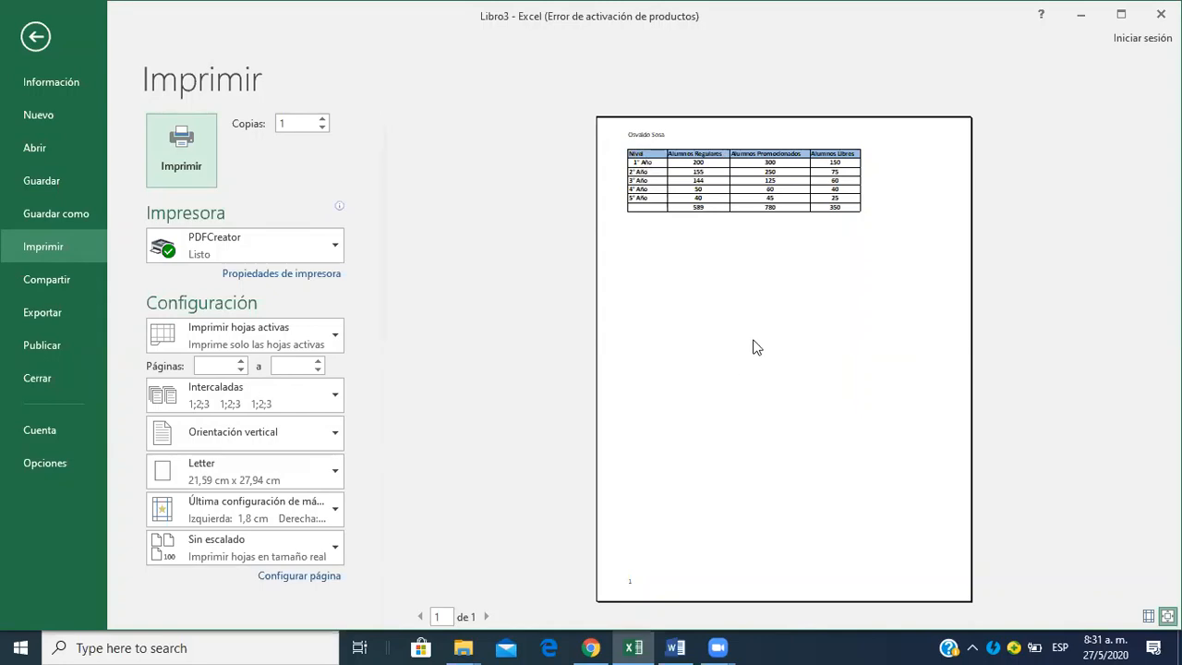
pyautogui.click(36, 36)
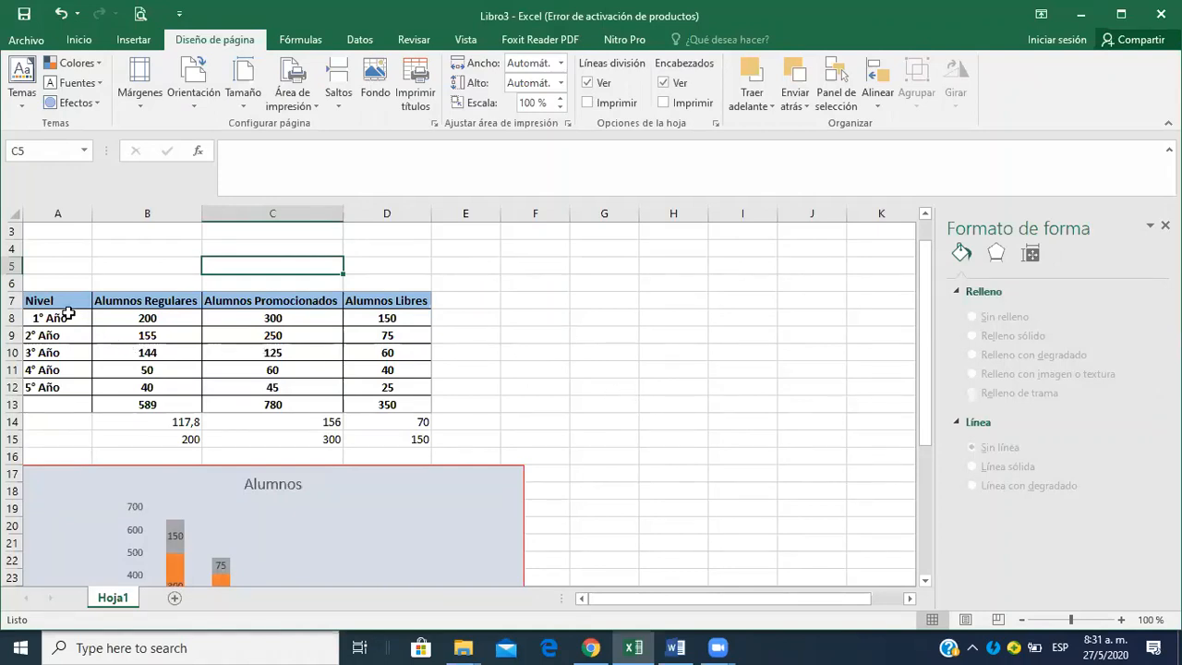
# Clear the print area of the worksheet.
pyautogui.click(304, 108)
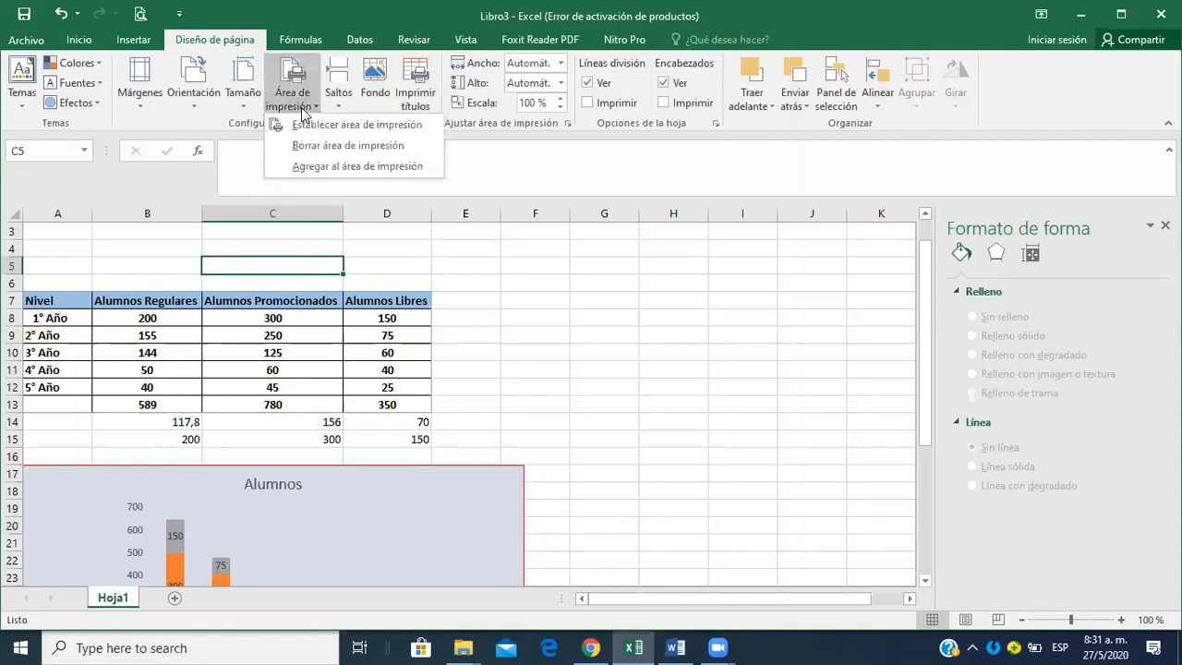
pyautogui.click(520, 348)
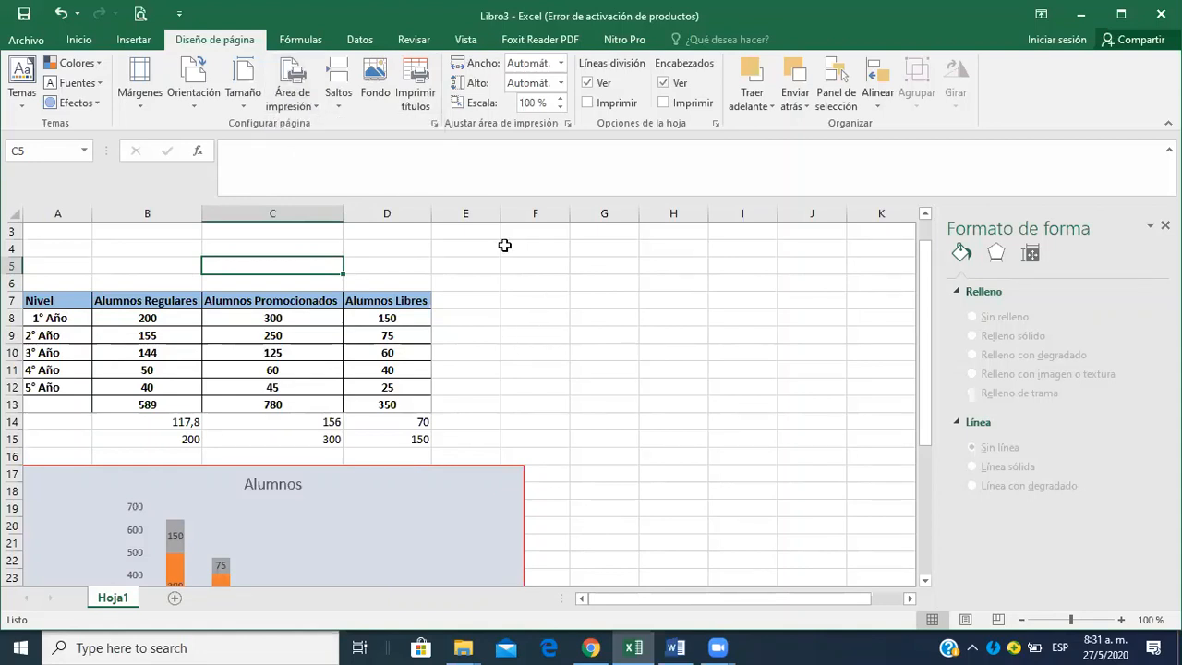
pyautogui.click(309, 108)
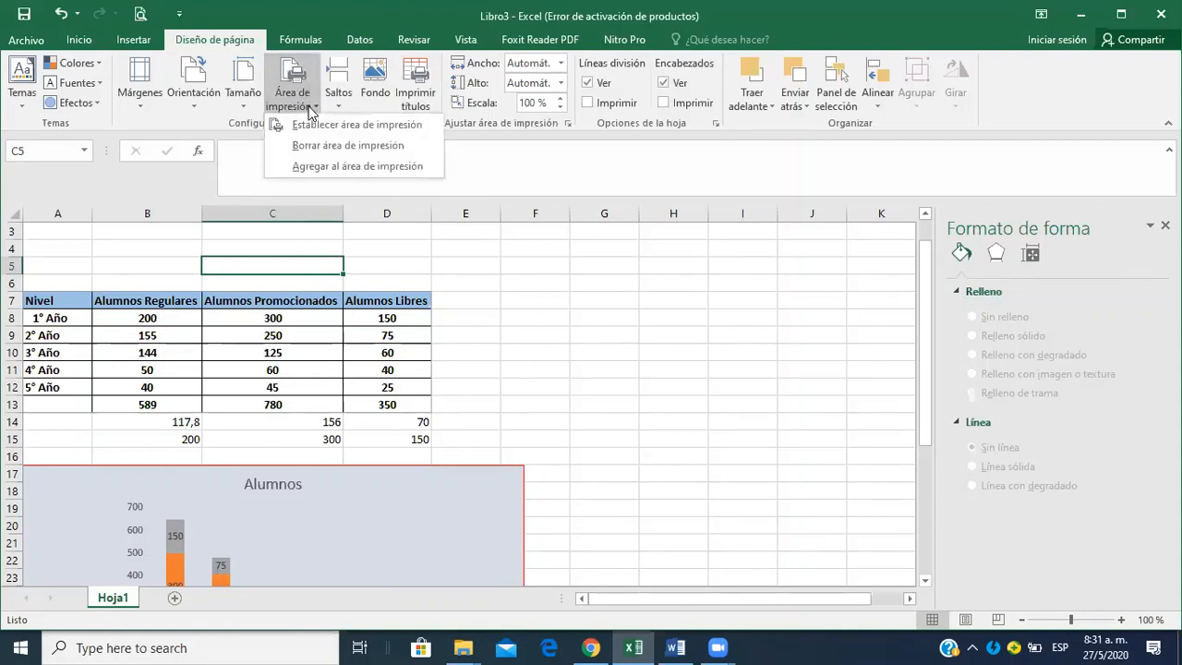
pyautogui.click(348, 146)
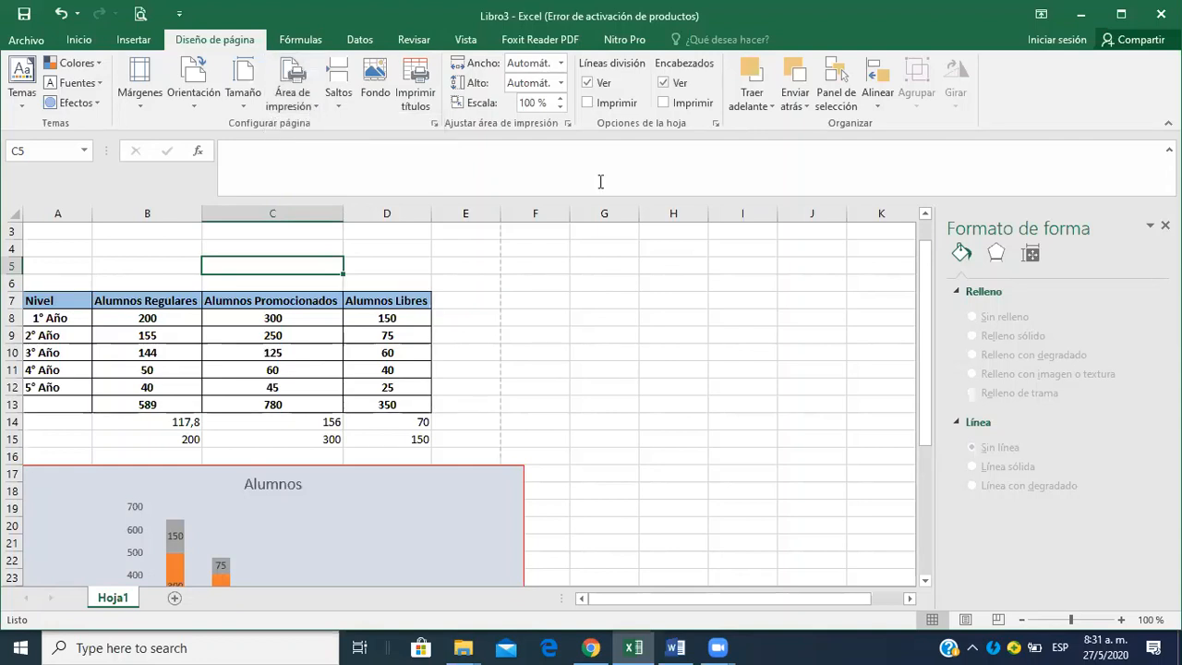
# Set the range A16:F35 around the Alumnos chart as the print area and check it in the print preview.
pyautogui.moveTo(926, 328); pyautogui.dragTo(932, 402)
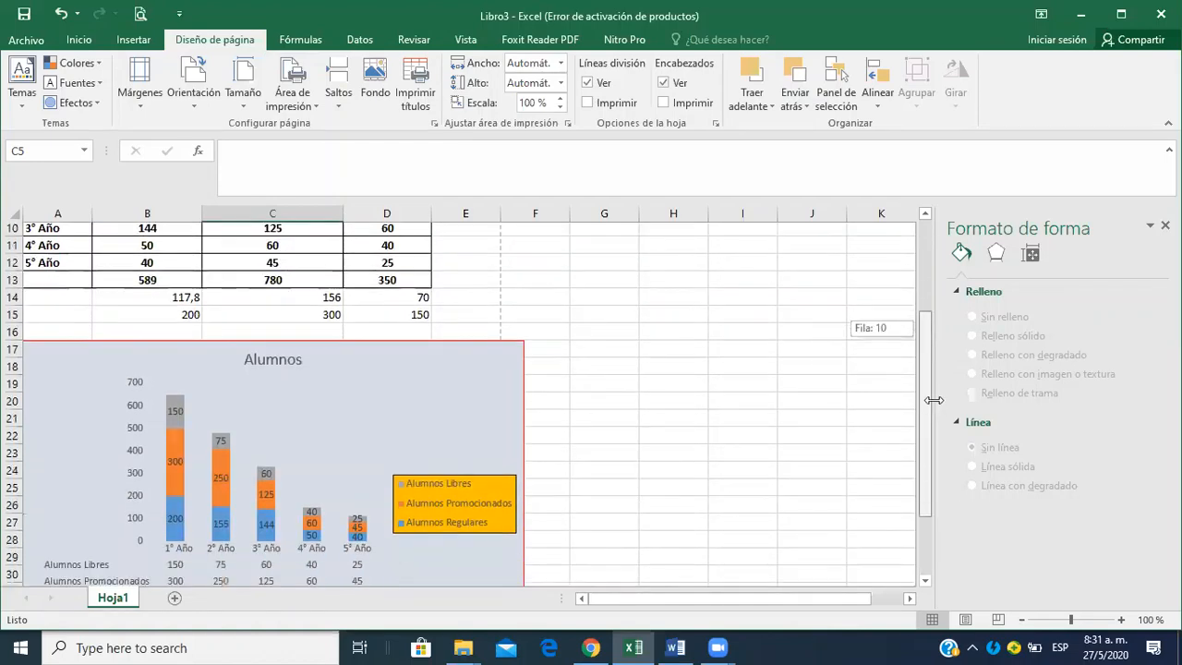
pyautogui.click(63, 335)
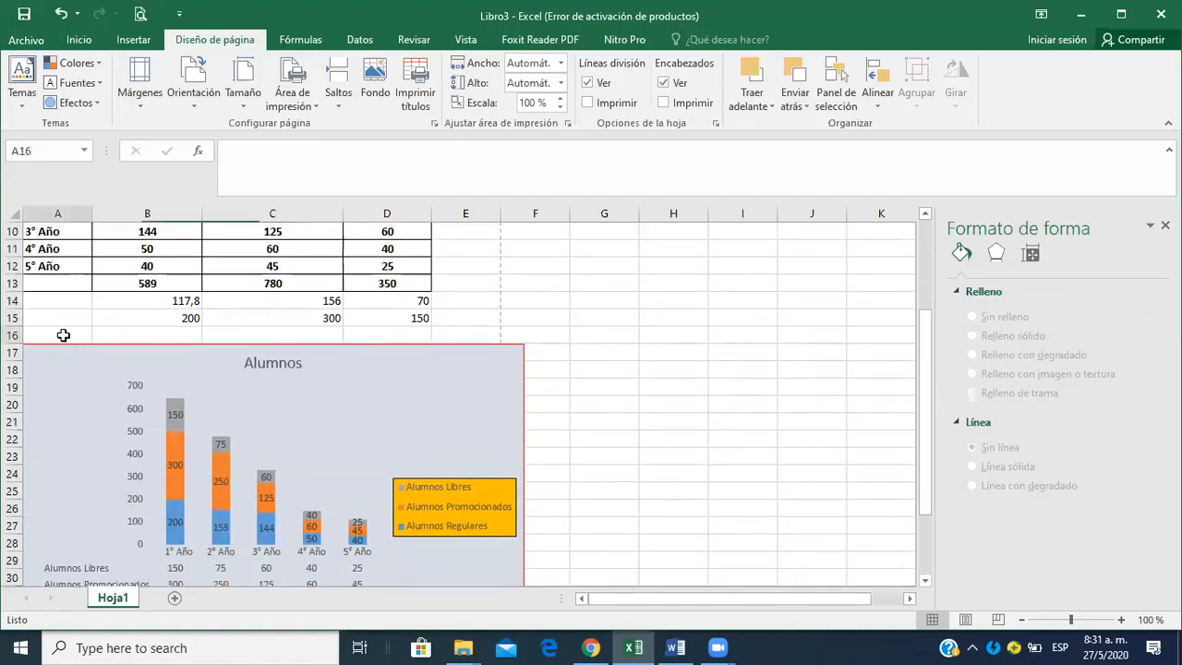
pyautogui.moveTo(115, 330); pyautogui.dragTo(511, 509)
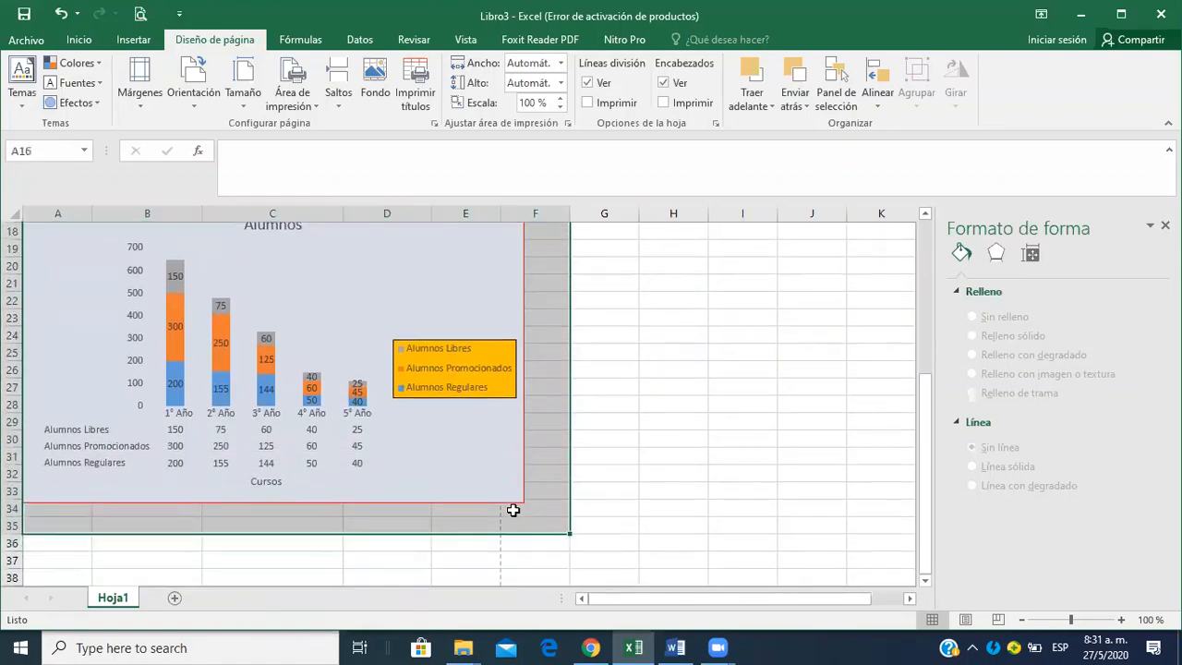
pyautogui.click(312, 109)
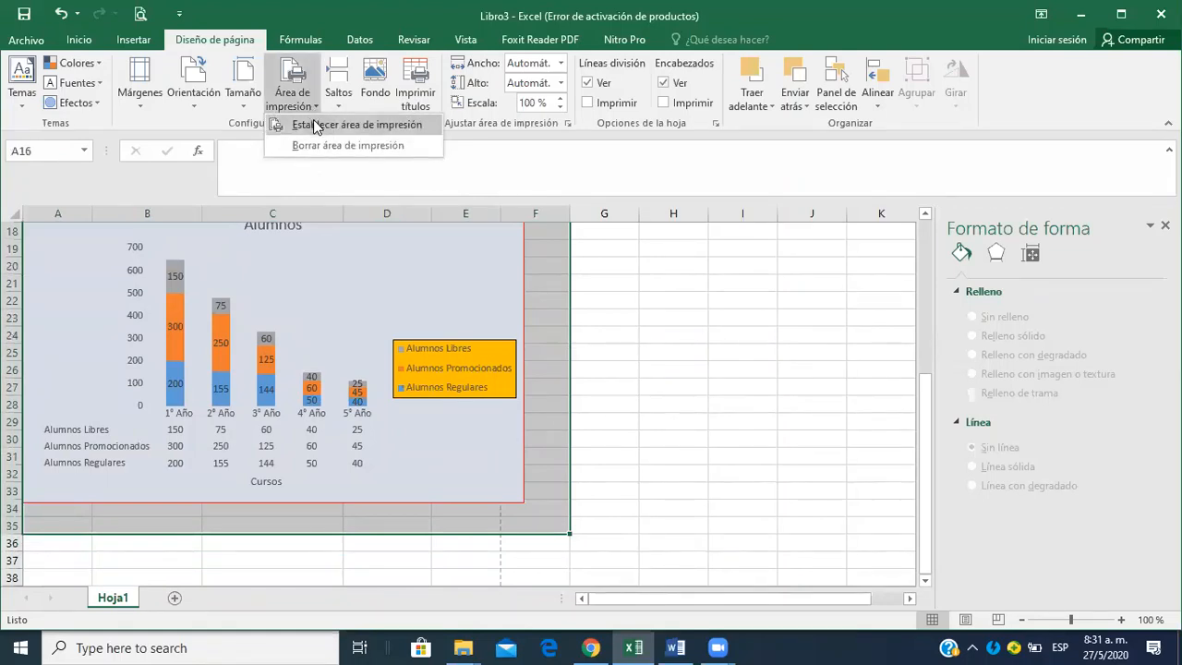
pyautogui.click(313, 121)
pyautogui.click(514, 315)
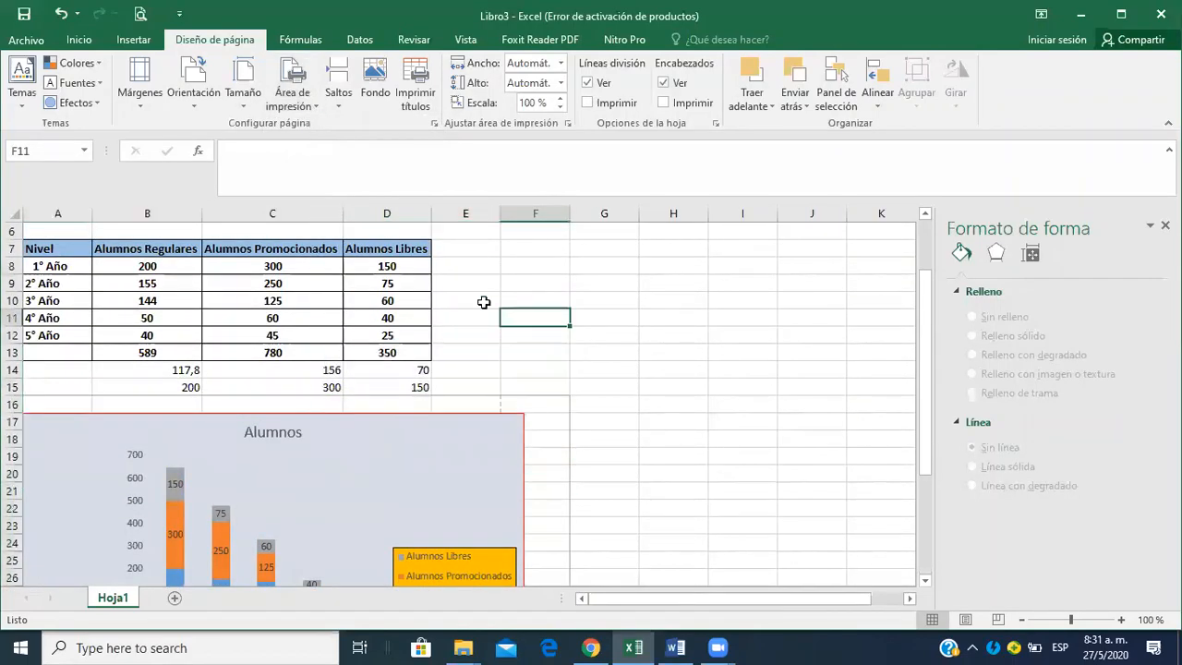
pyautogui.click(131, 14)
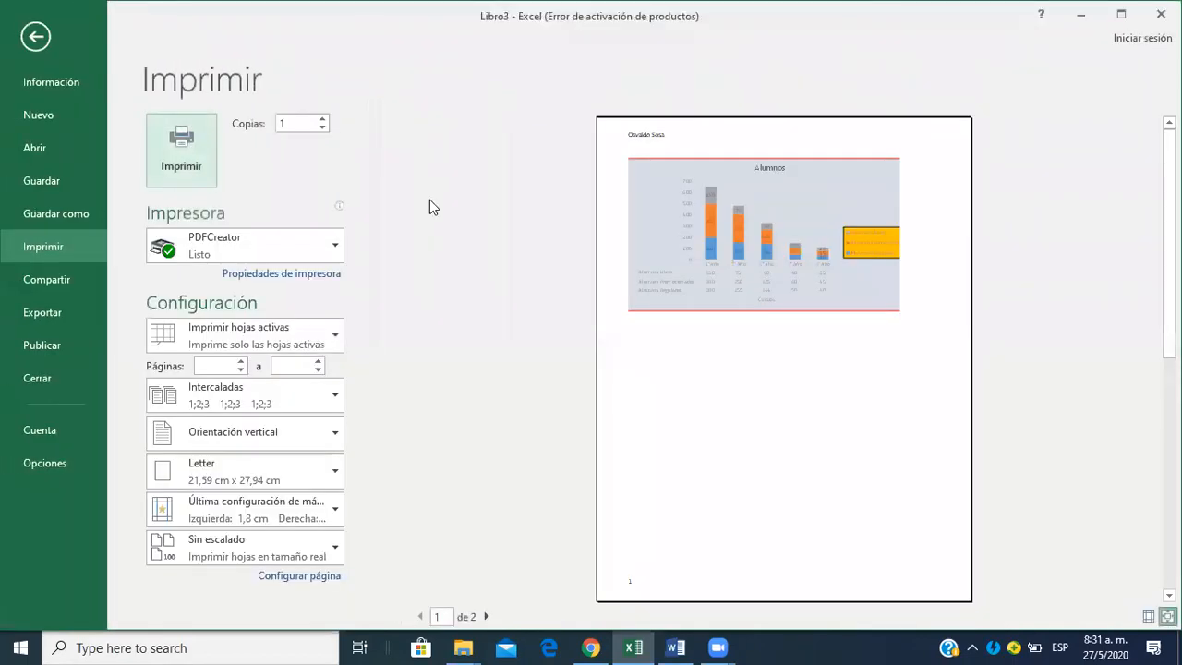
pyautogui.click(740, 338)
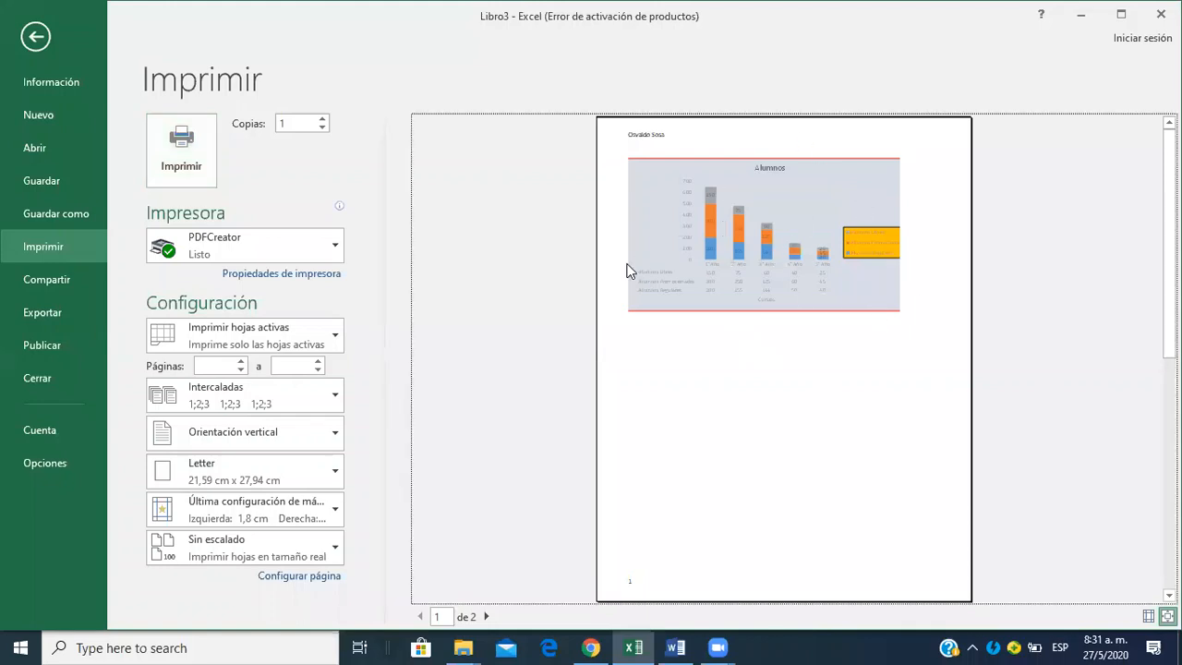
pyautogui.click(36, 36)
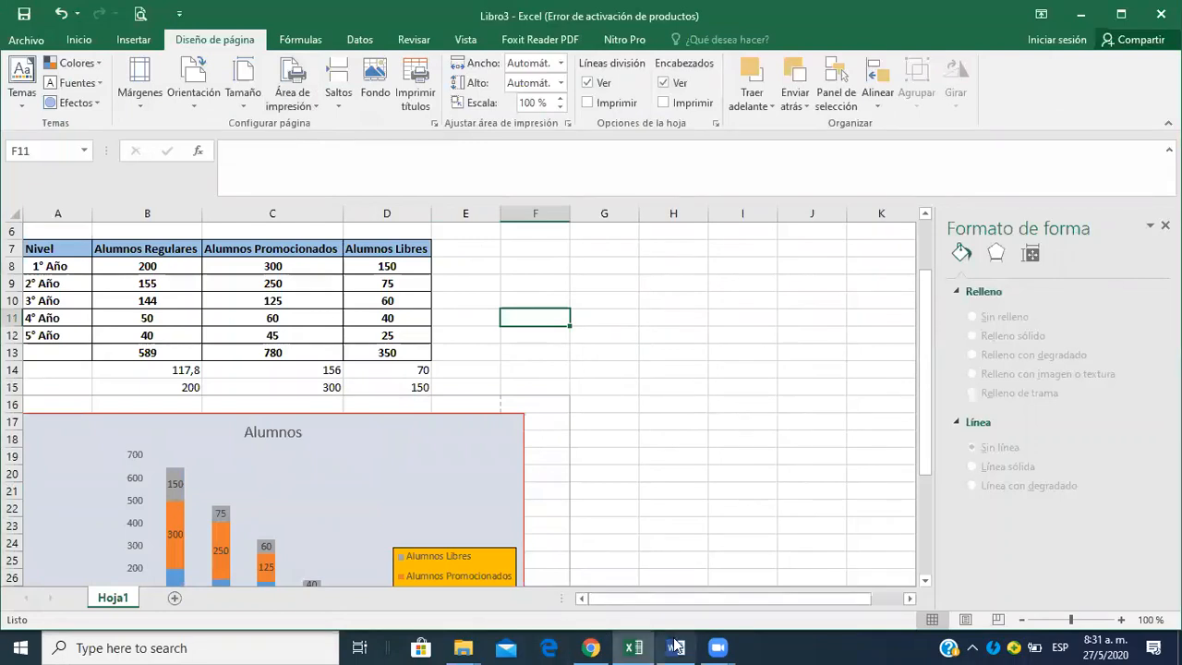
# Read the Vista Preliminar item in the Word assignment, then view the Excel sheet's print preview again.
pyautogui.moveTo(588, 645)
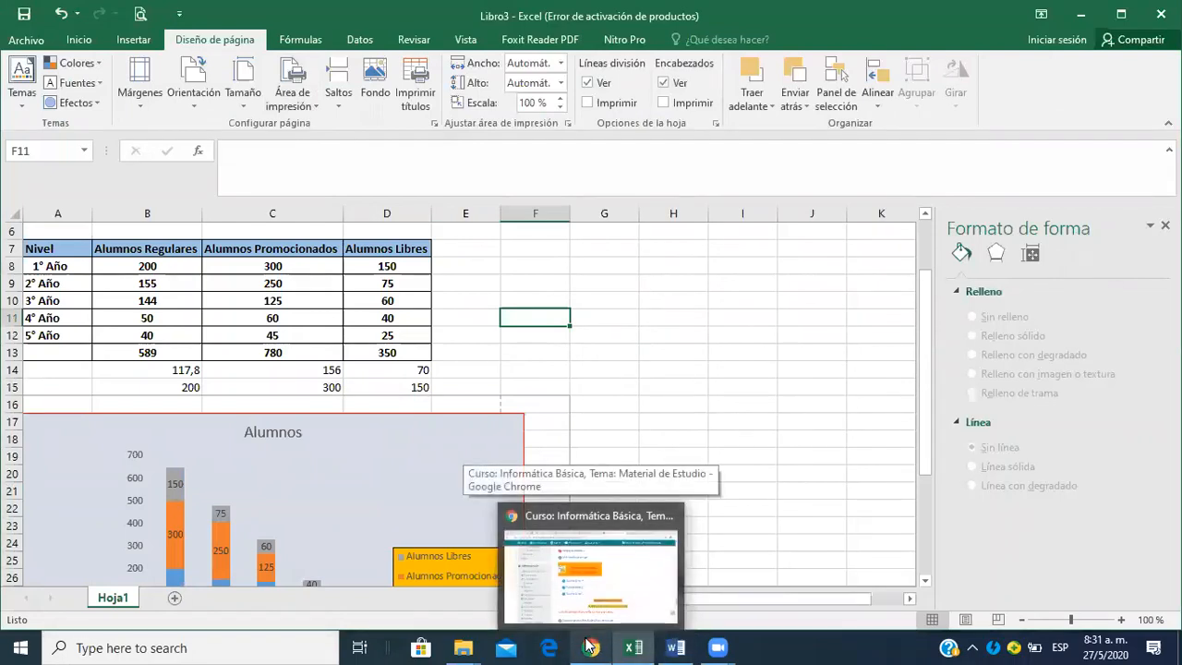
pyautogui.click(675, 648)
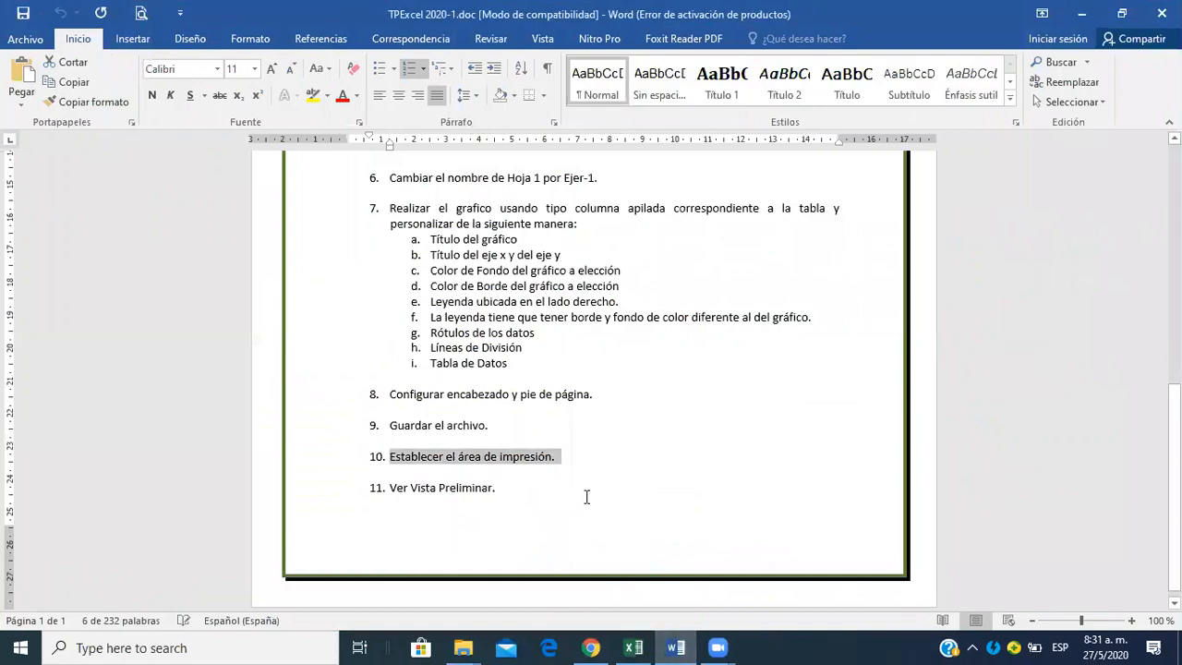
pyautogui.click(633, 648)
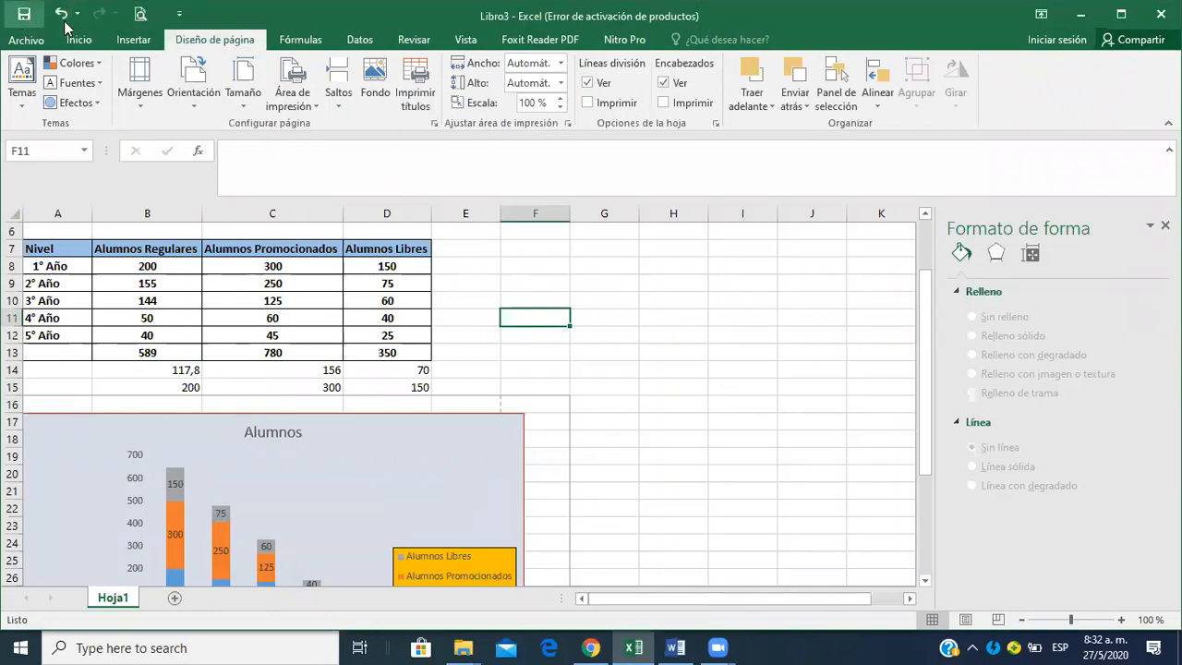
pyautogui.click(179, 14)
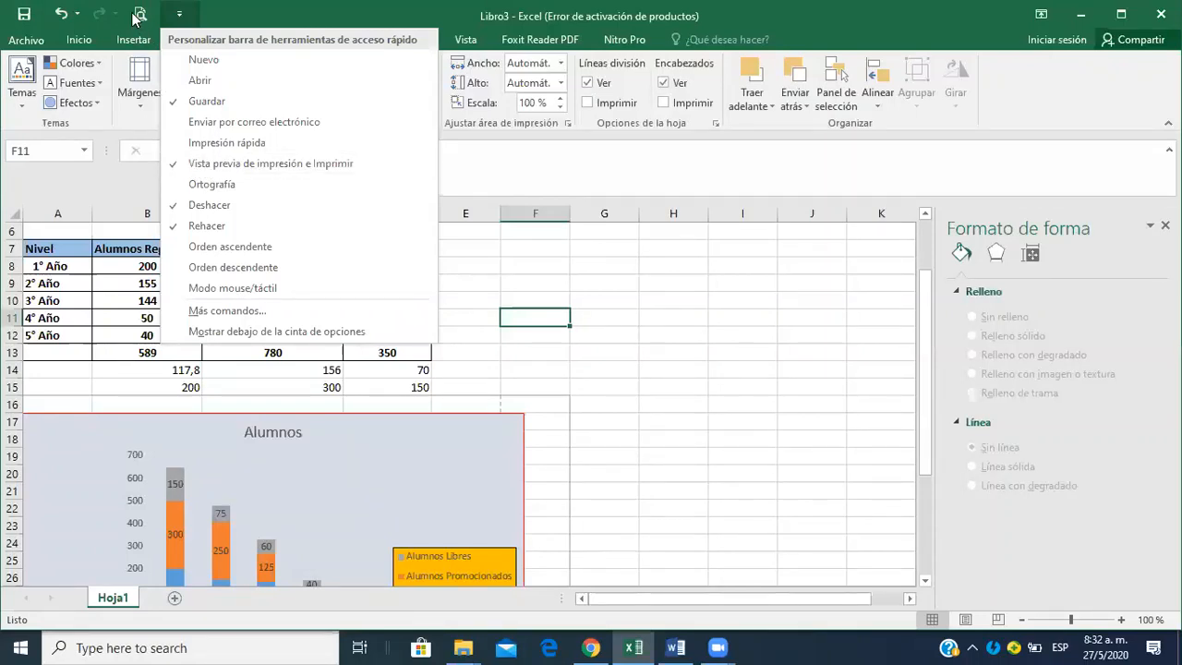
pyautogui.click(240, 11)
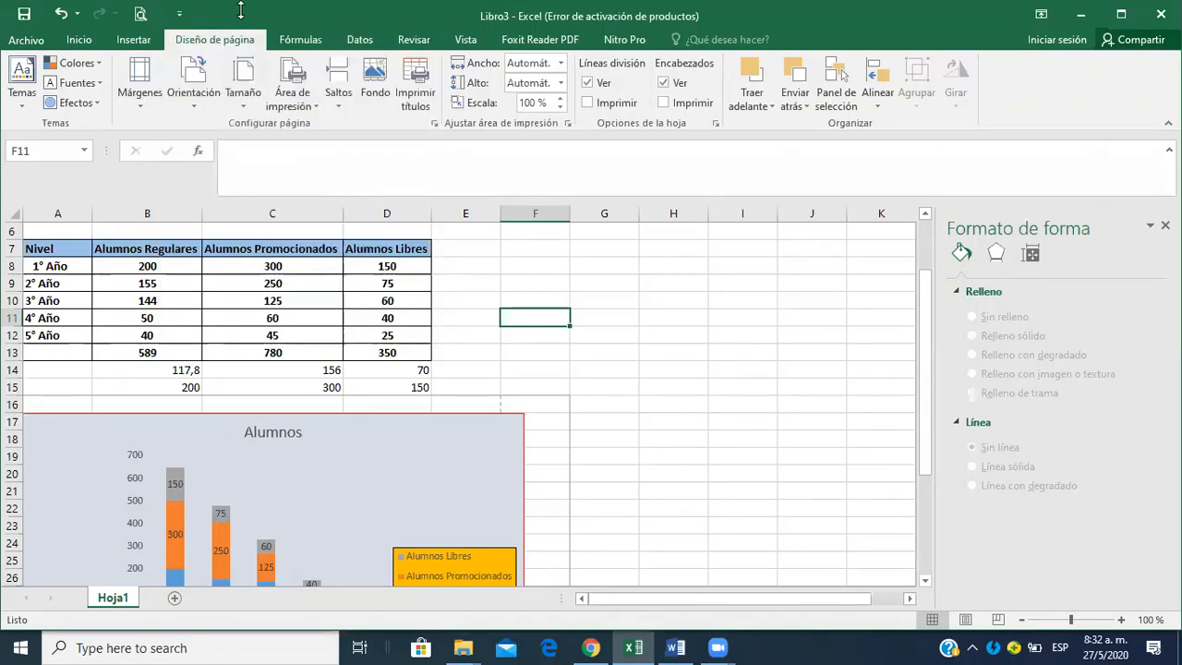
pyautogui.click(26, 39)
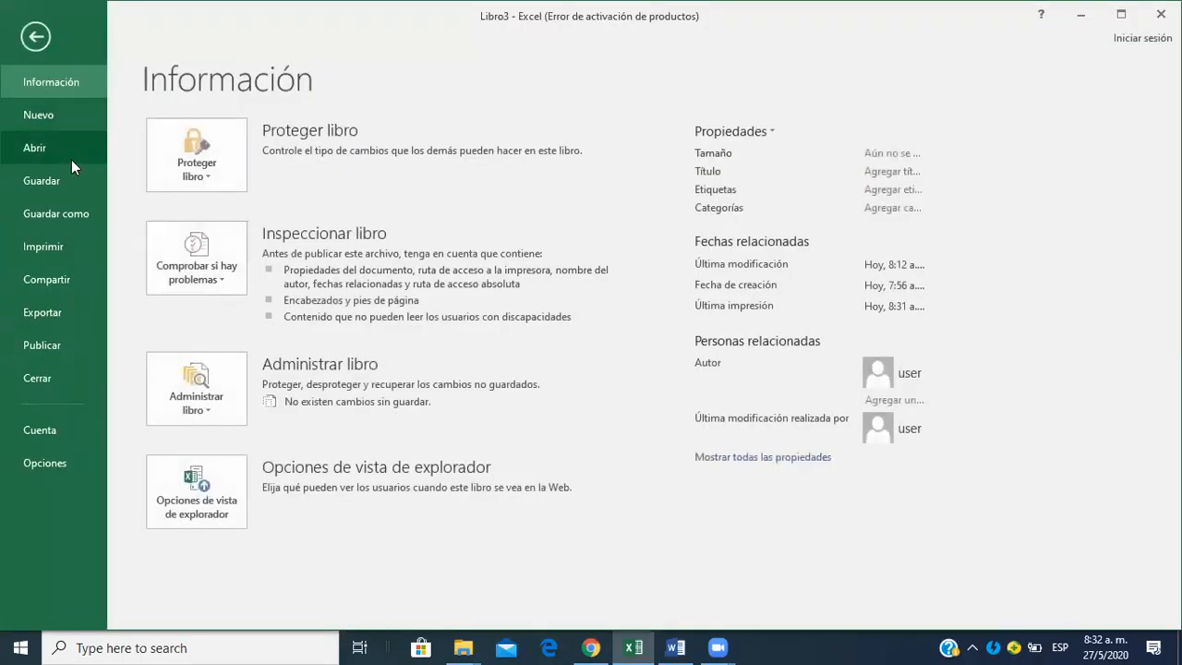
pyautogui.click(63, 243)
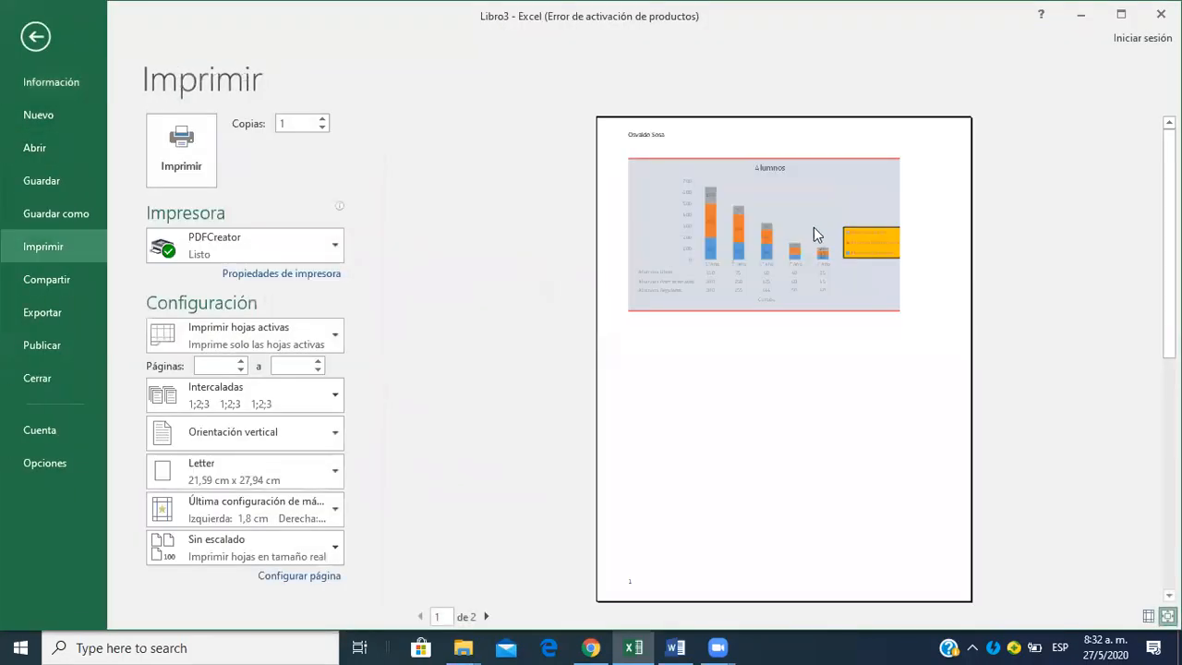
pyautogui.click(36, 37)
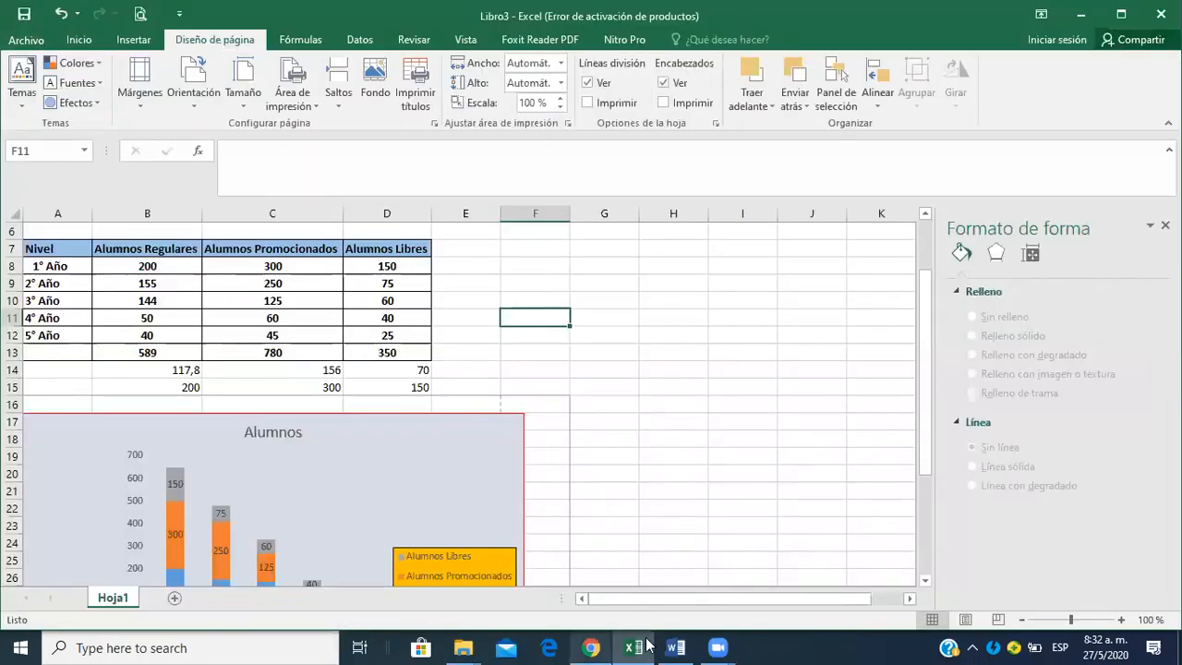
# Check the sheet-renaming item in the Word assignment, then rename the Excel sheet Hoja1 as Ejercicio 1.
pyautogui.click(721, 646)
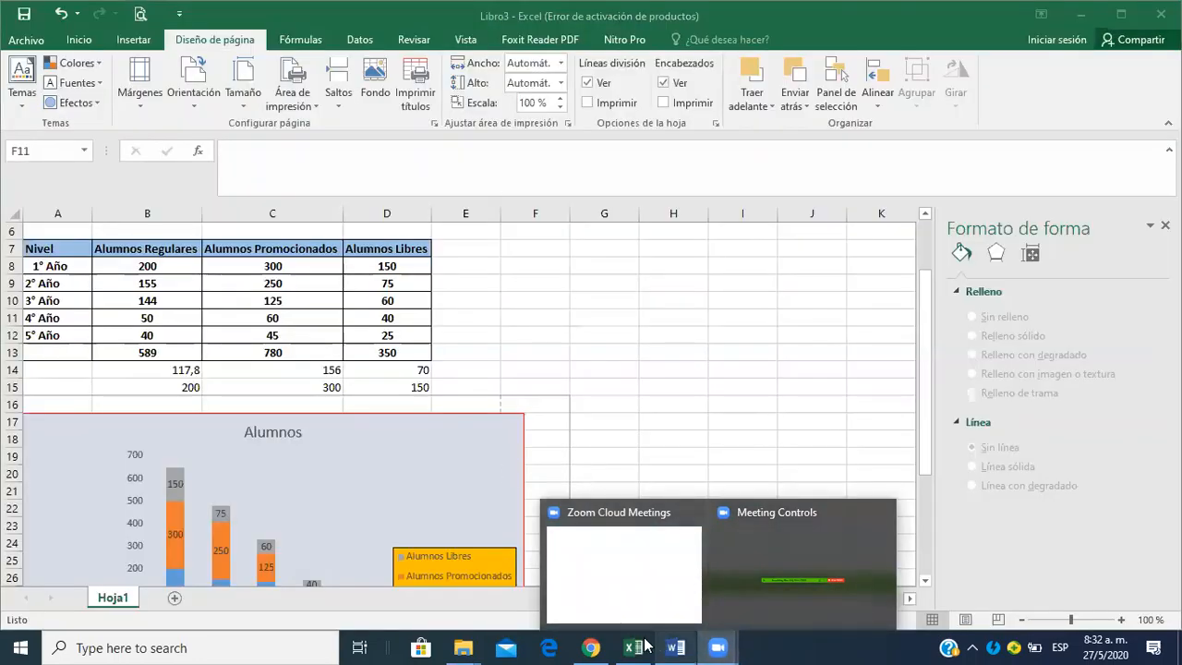
pyautogui.click(679, 647)
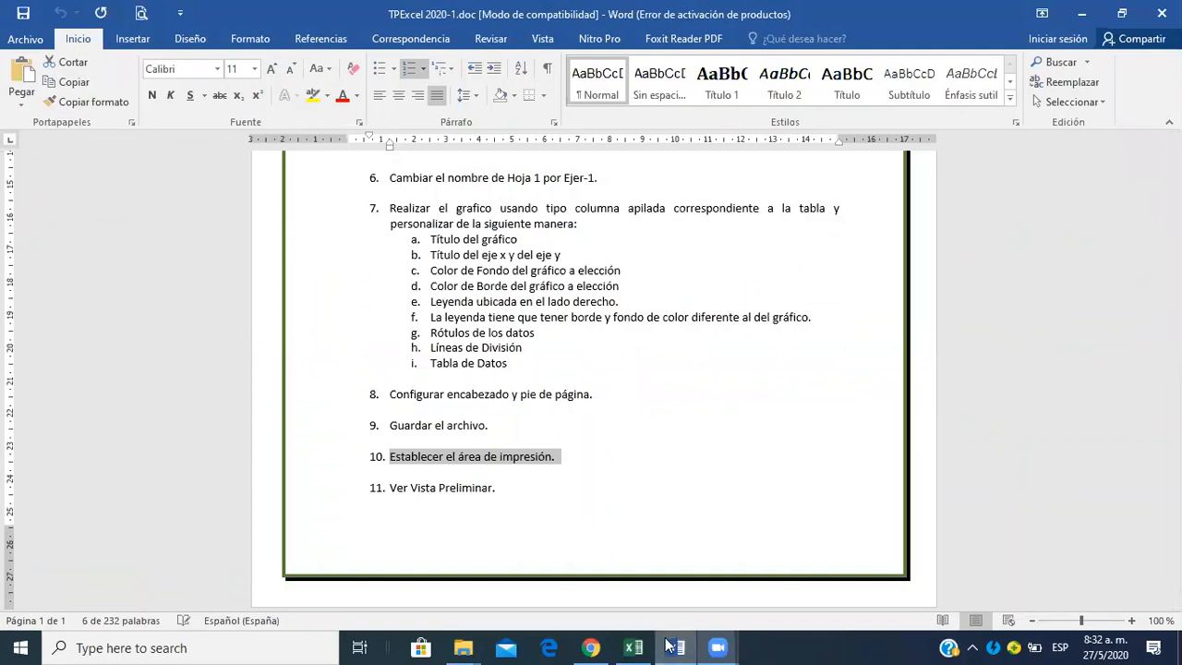
pyautogui.click(633, 647)
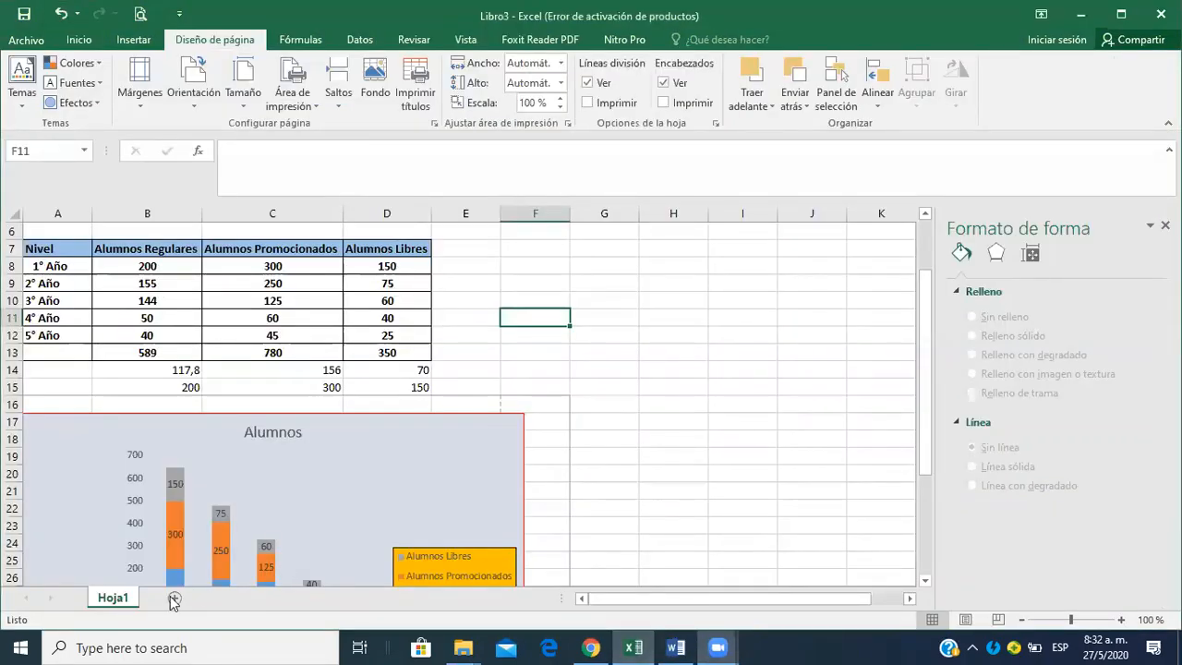
pyautogui.rightClick(118, 605)
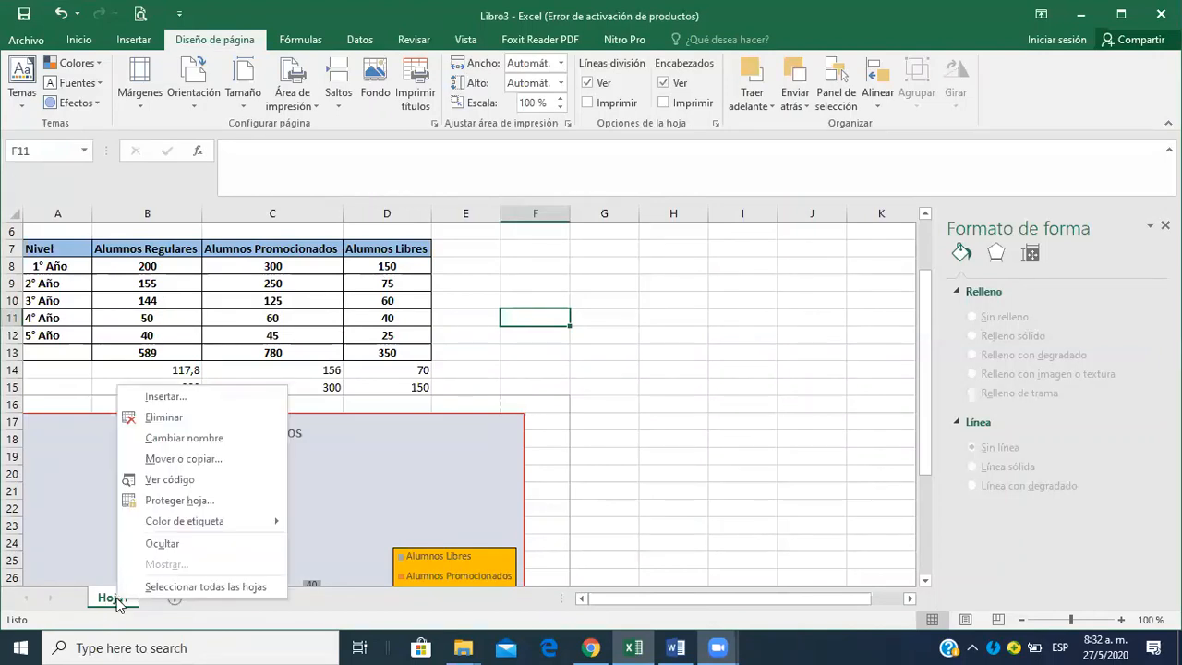
pyautogui.click(248, 441)
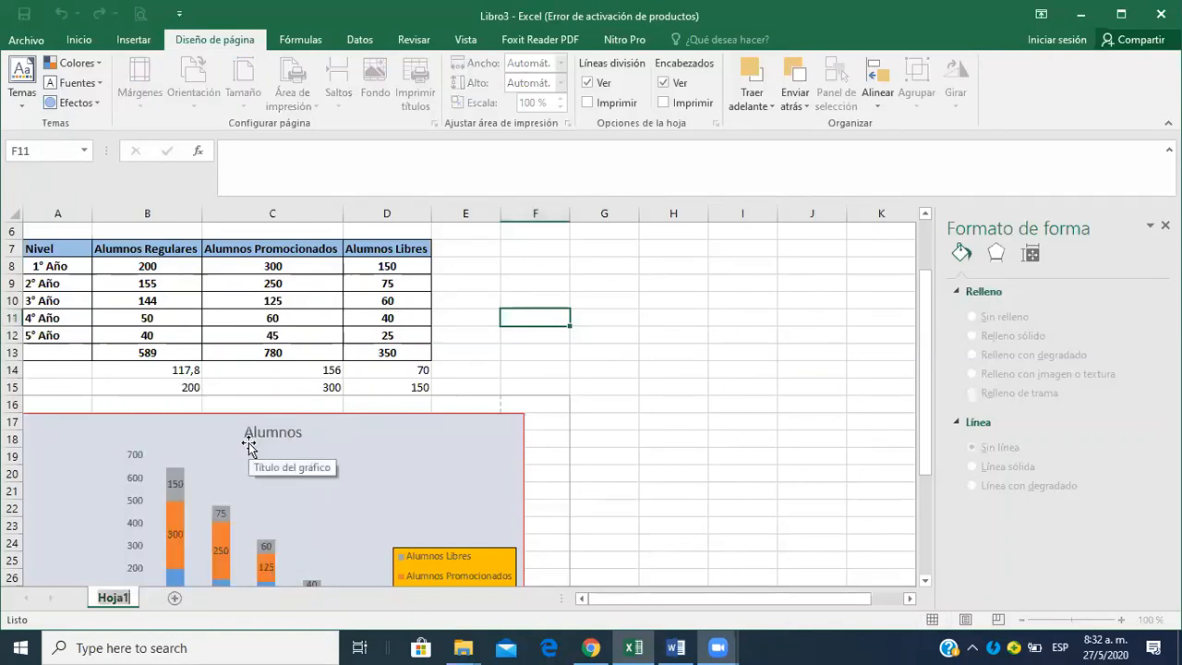
pyautogui.write('Ejer')
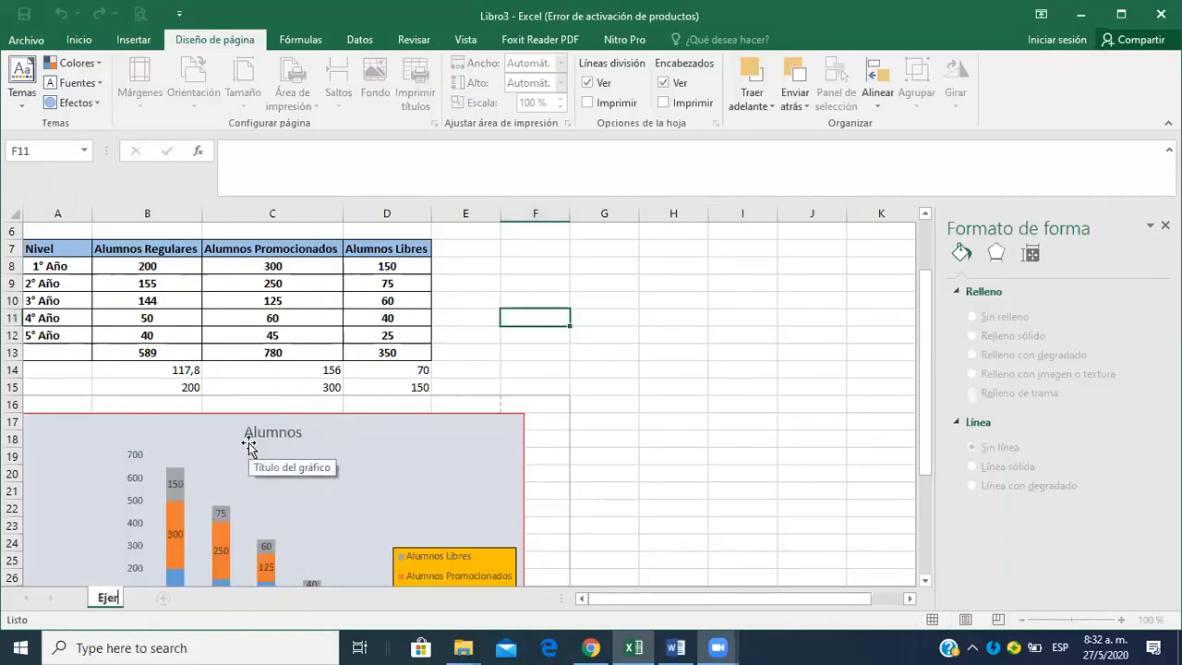
pyautogui.write('cicio 1')
pyautogui.press('Return')
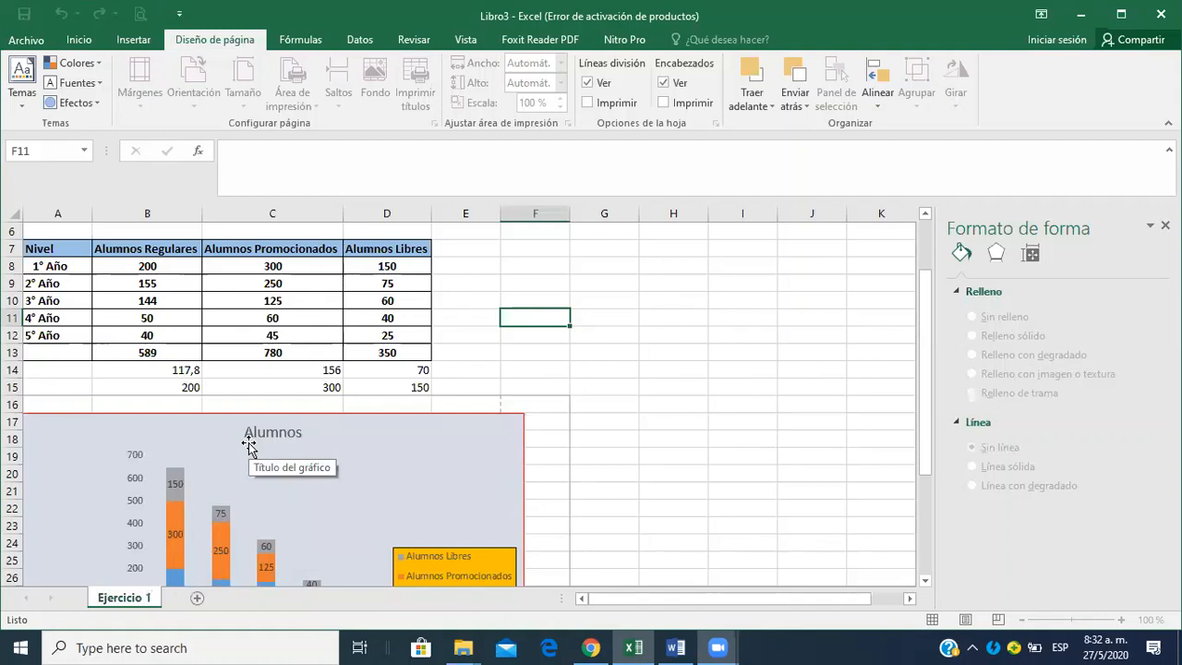
pyautogui.doubleClick(132, 600)
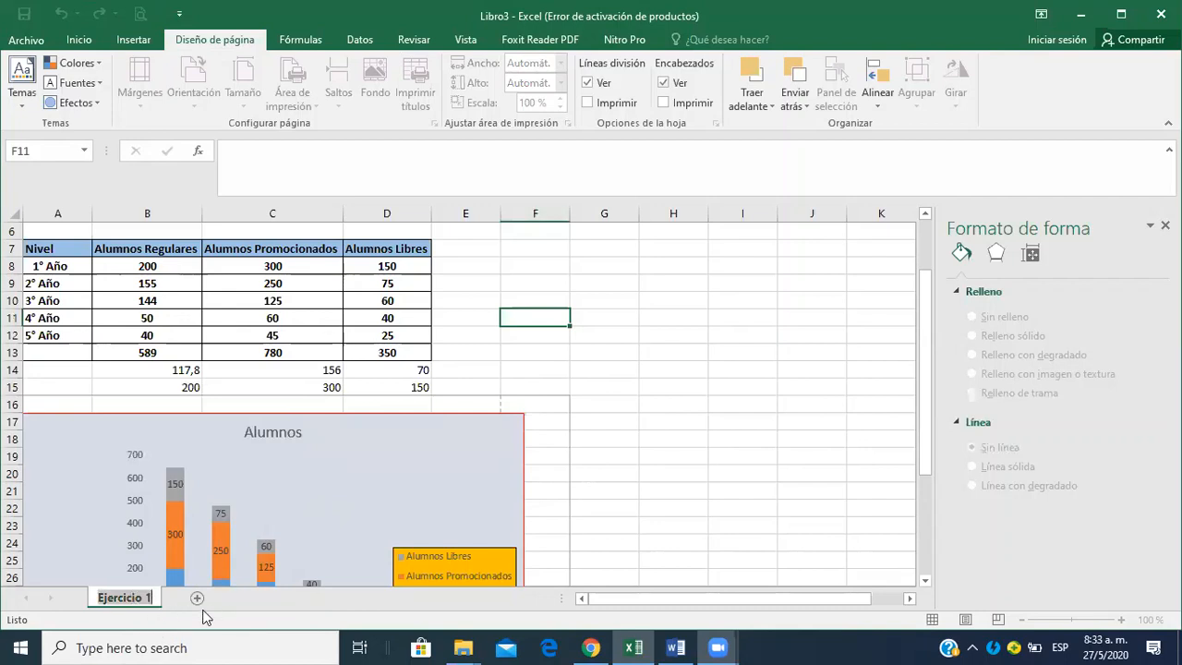
pyautogui.press('Return')
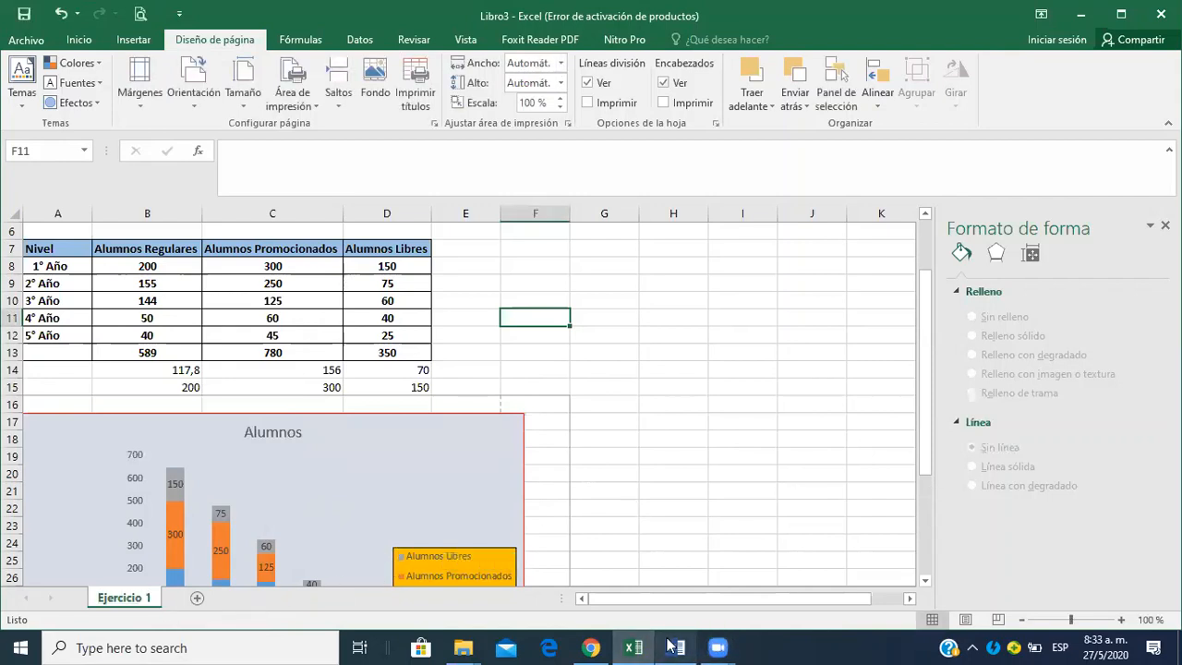
# Switch to Chrome, look over the Planilla de Cálculo tutorials and assignments on the Moodle course page, and return to Excel.
pyautogui.moveTo(718, 646)
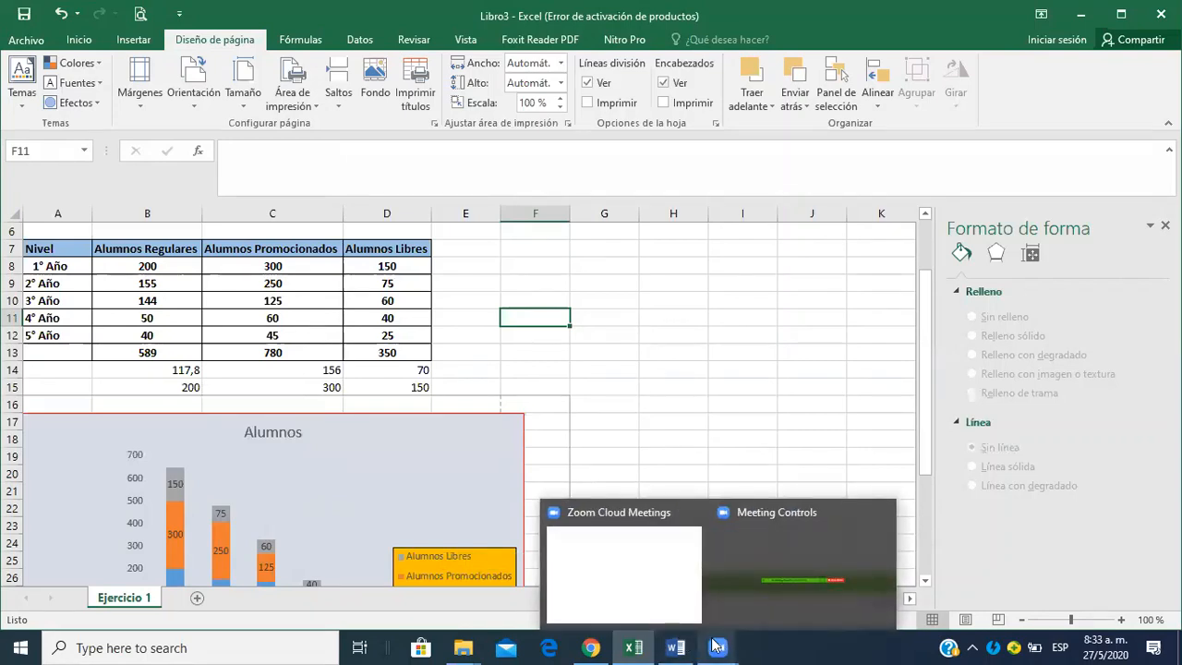
pyautogui.click(716, 646)
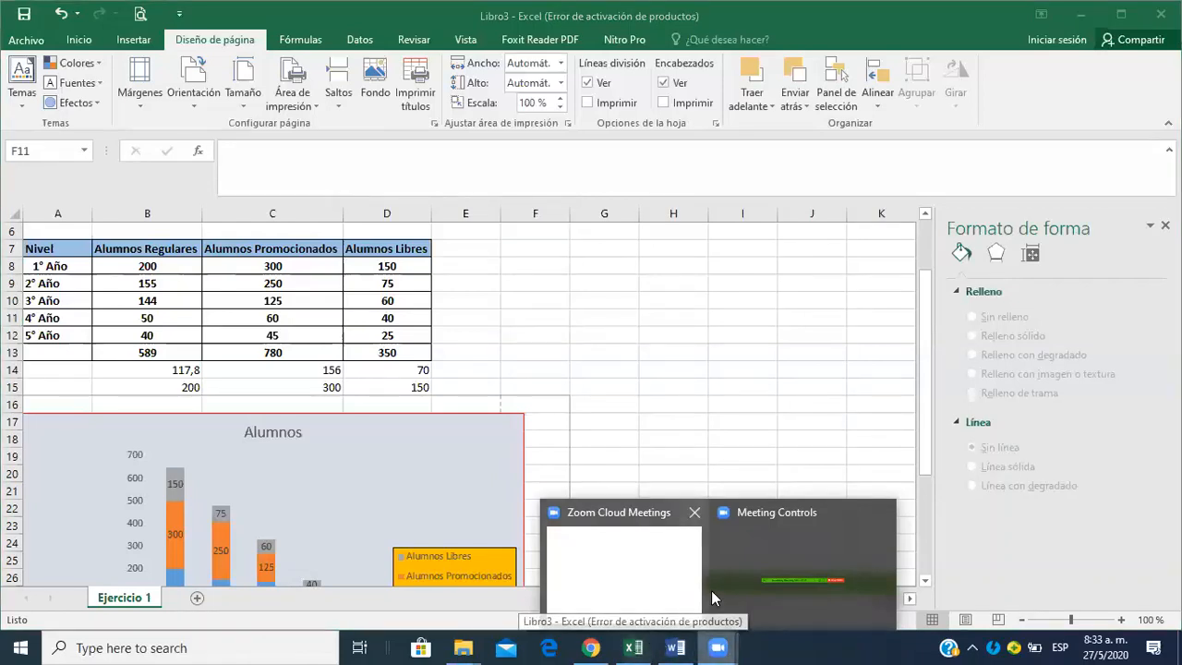
pyautogui.moveTo(659, 607)
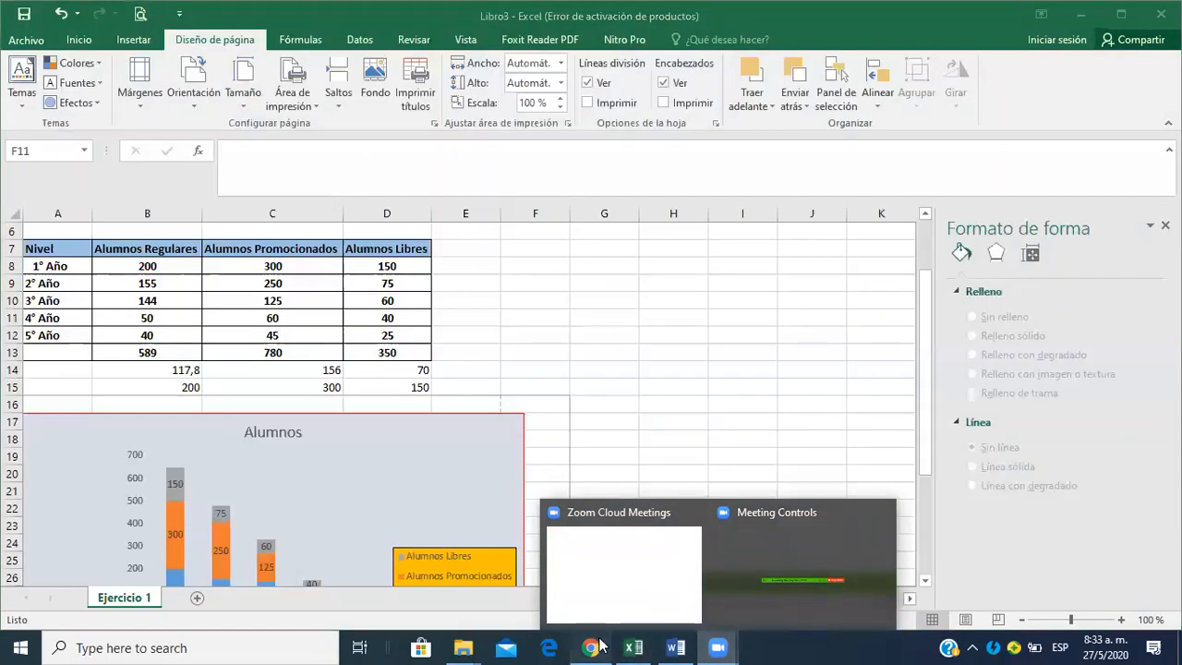
pyautogui.click(594, 647)
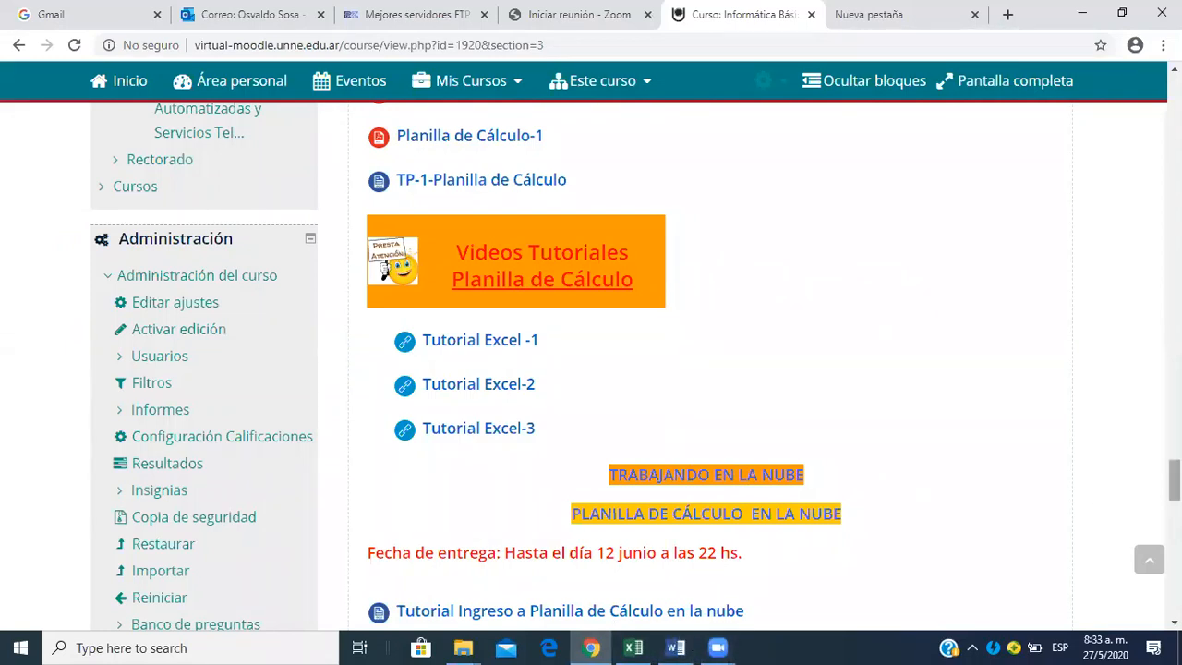
pyautogui.scroll(-1, 789, 420)
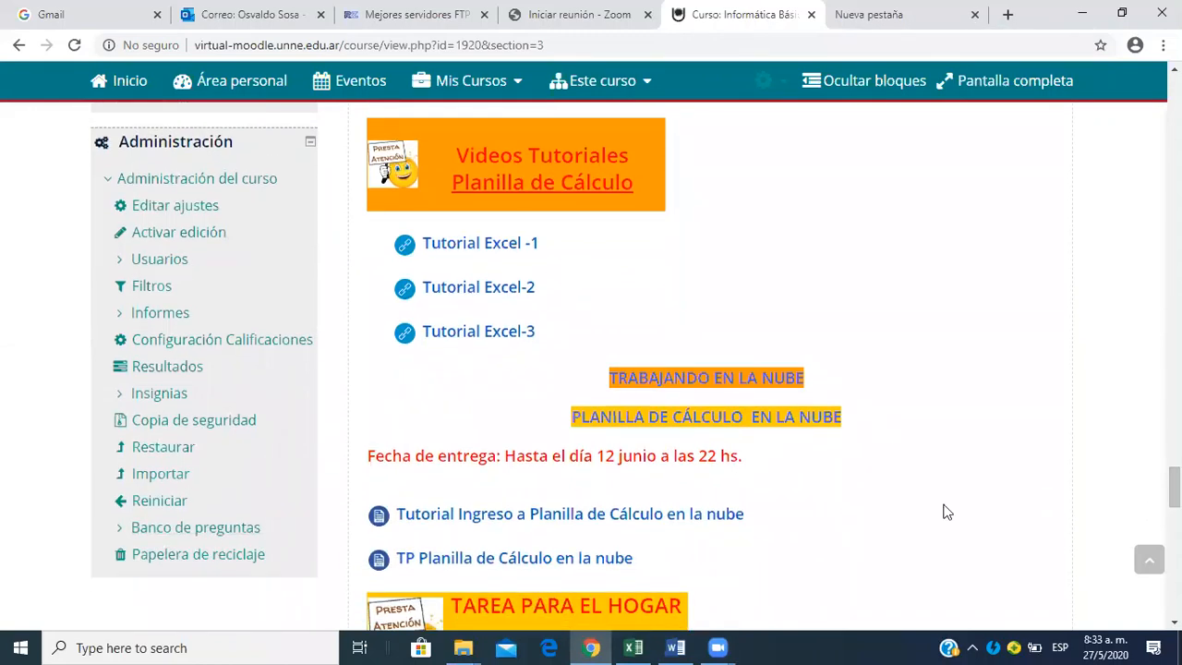
pyautogui.click(718, 646)
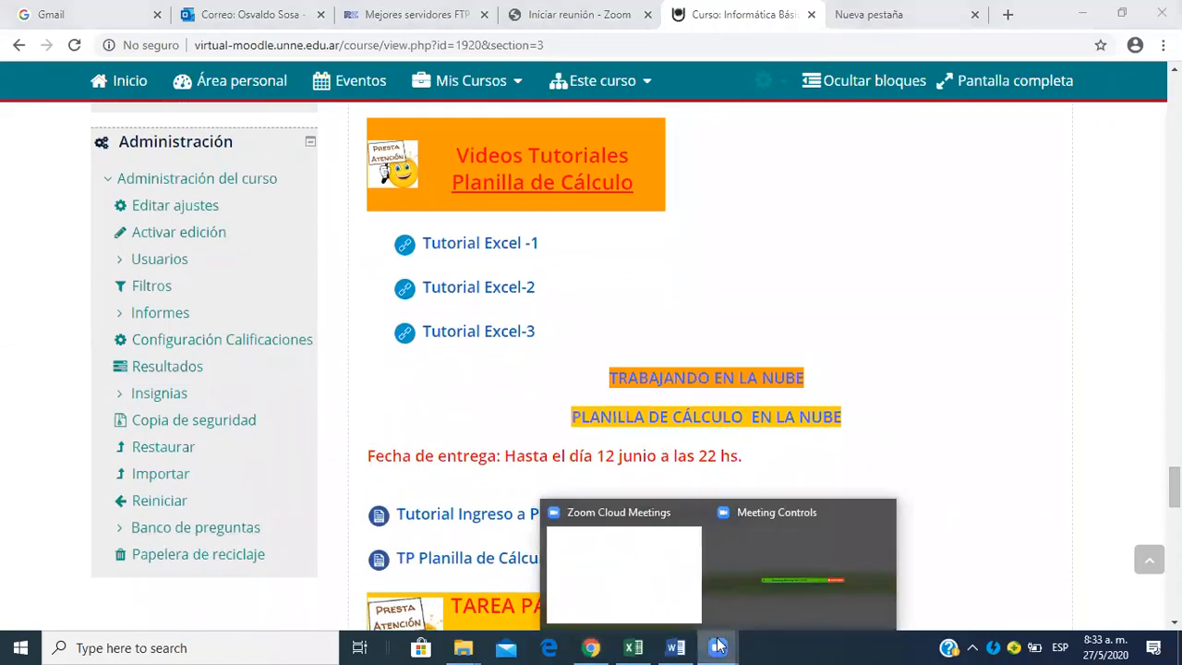
pyautogui.moveTo(712, 619)
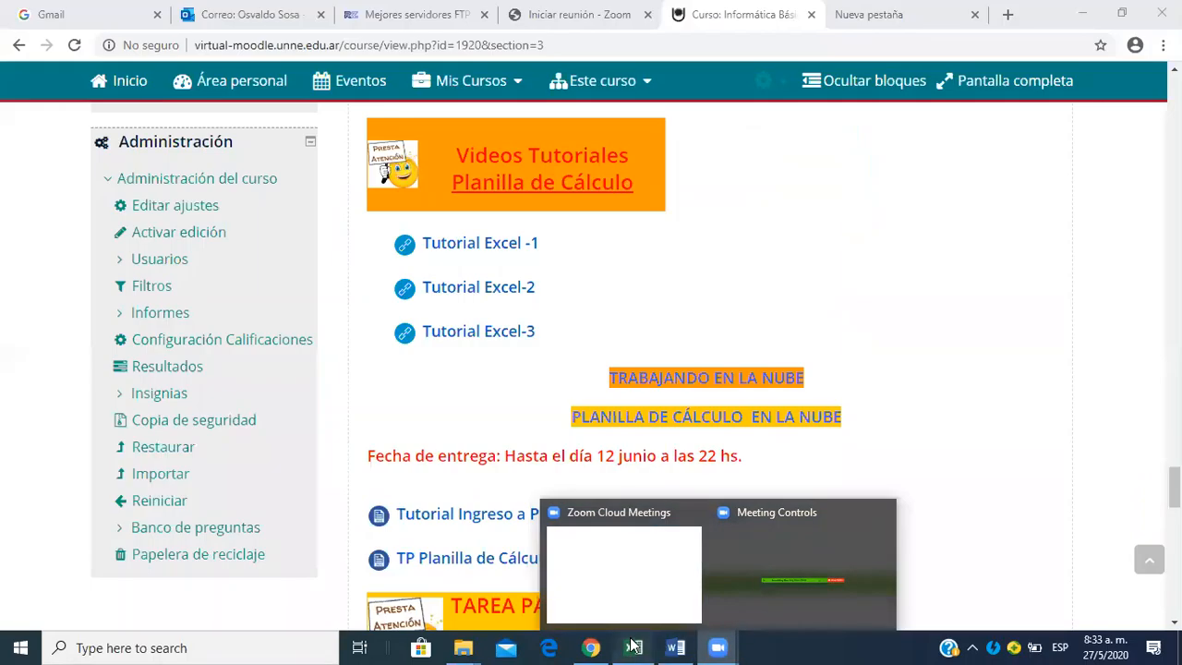
pyautogui.click(632, 647)
pyautogui.moveTo(926, 440); pyautogui.dragTo(932, 531)
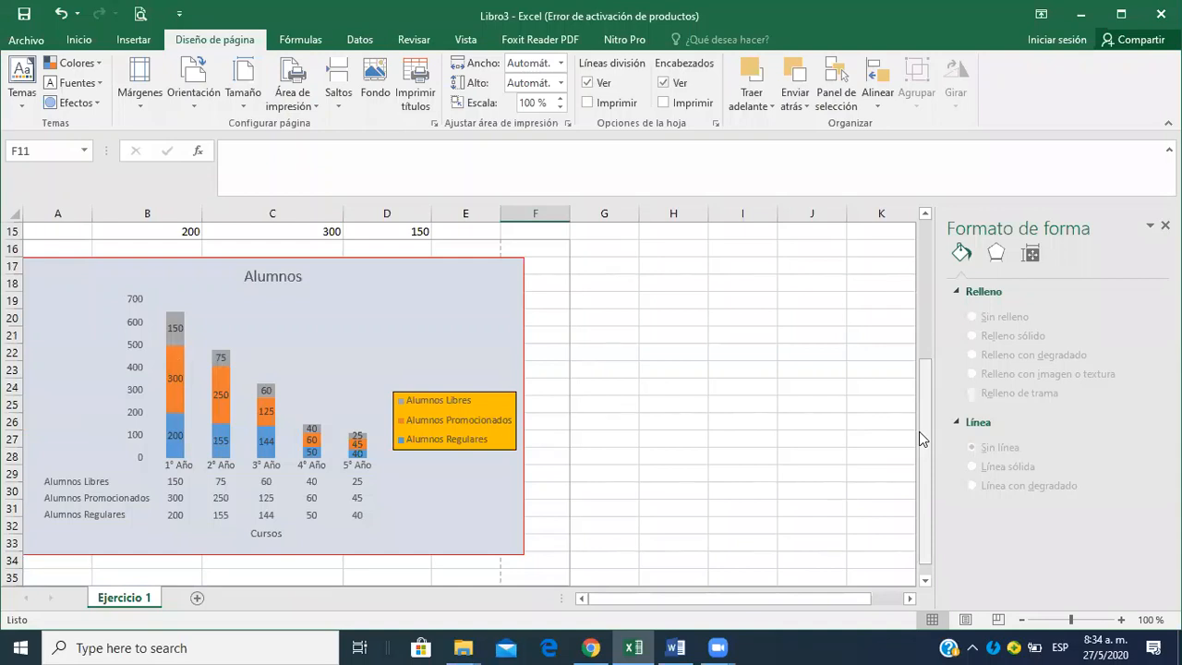
pyautogui.moveTo(919, 432); pyautogui.dragTo(921, 329)
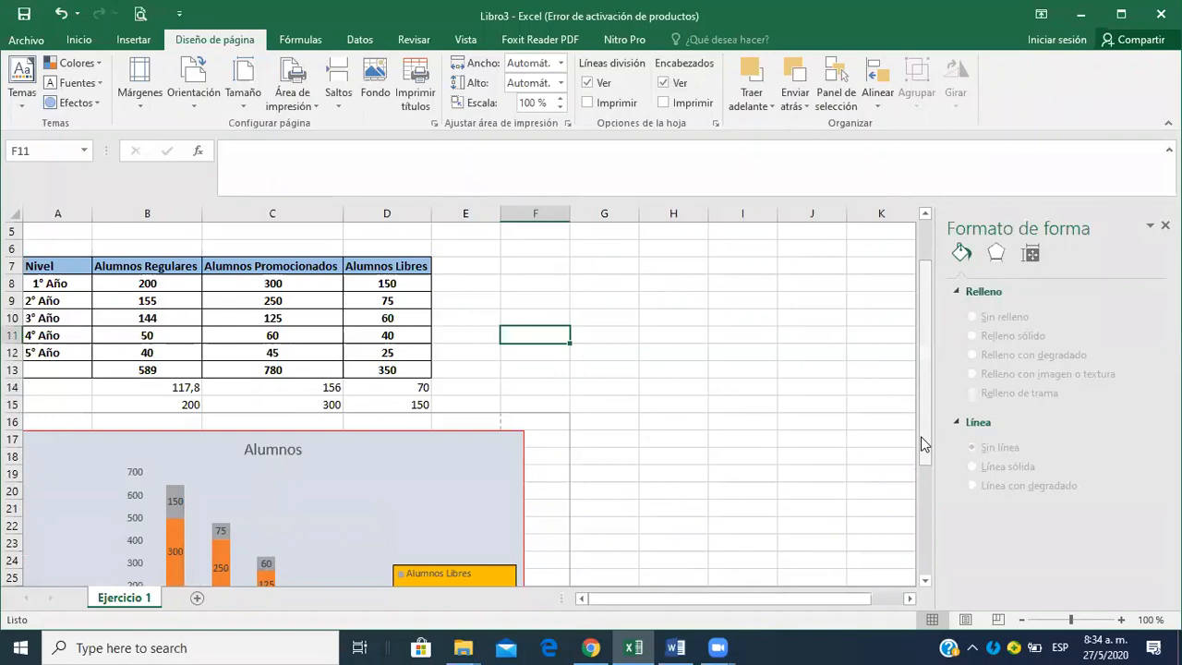
pyautogui.moveTo(925, 444)
pyautogui.mouseDown()
pyautogui.moveTo(931, 519)
pyautogui.moveTo(924, 434)
pyautogui.mouseUp()
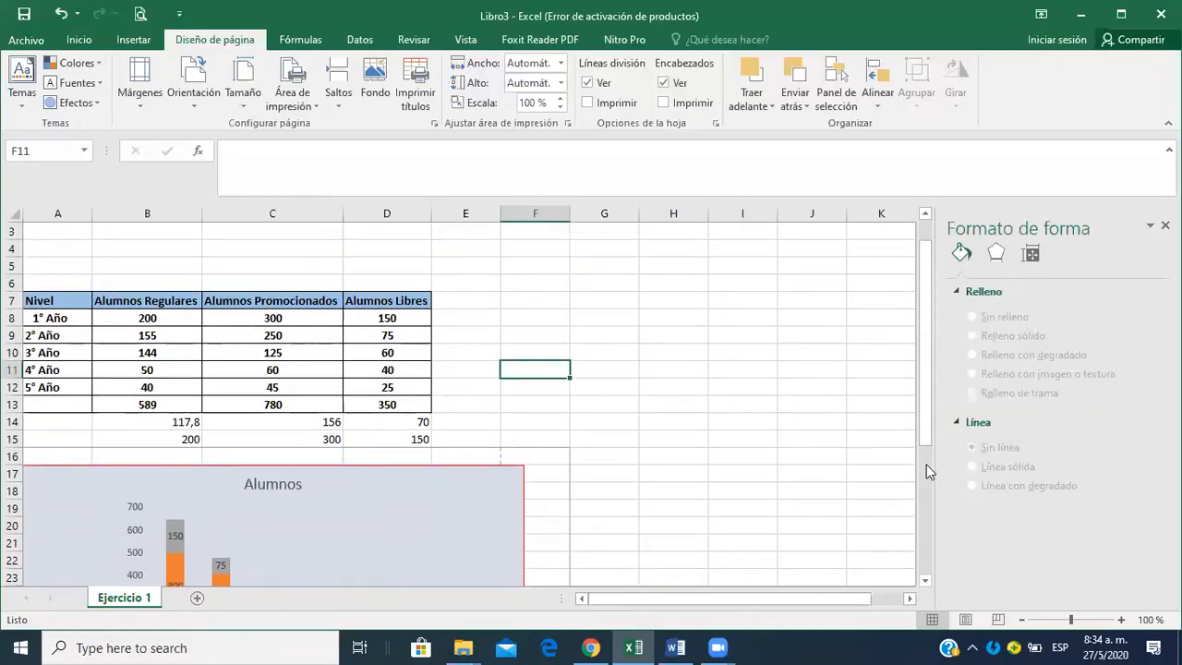
pyautogui.moveTo(927, 464); pyautogui.dragTo(925, 514)
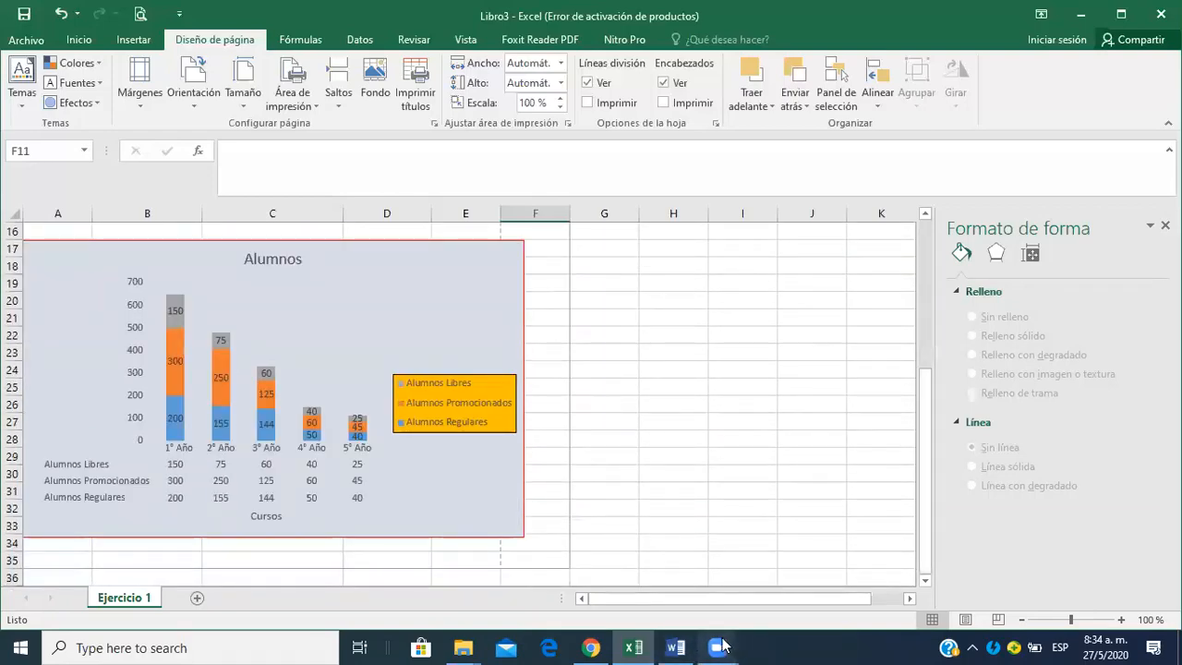
pyautogui.moveTo(723, 647)
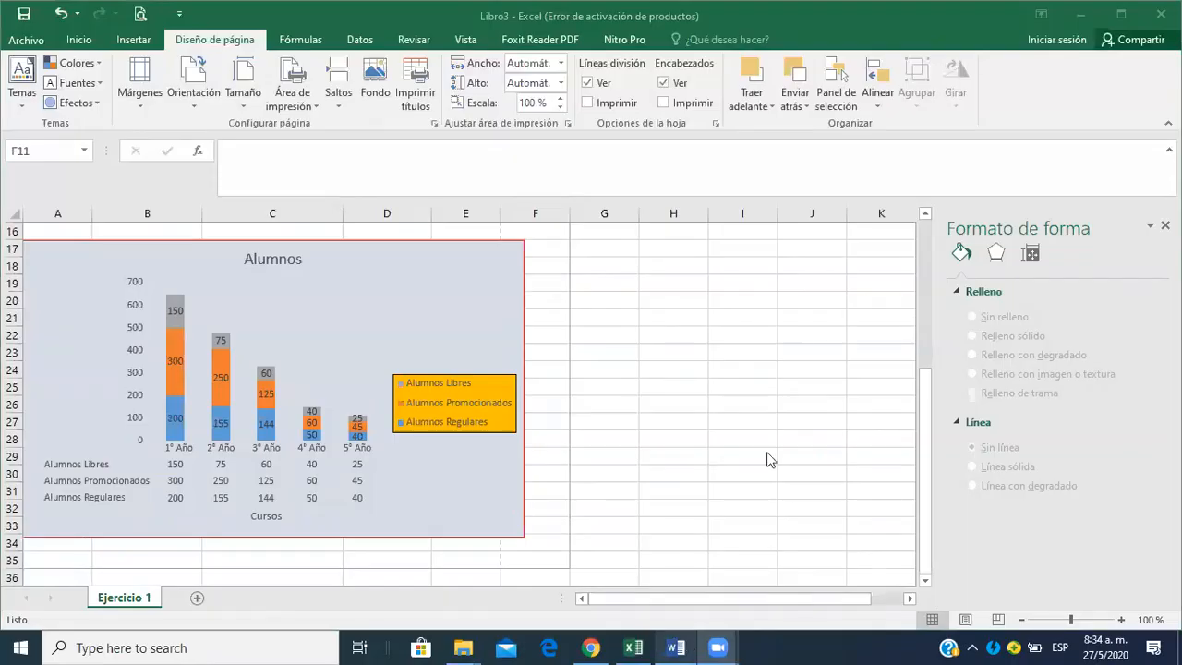
pyautogui.moveTo(681, 646)
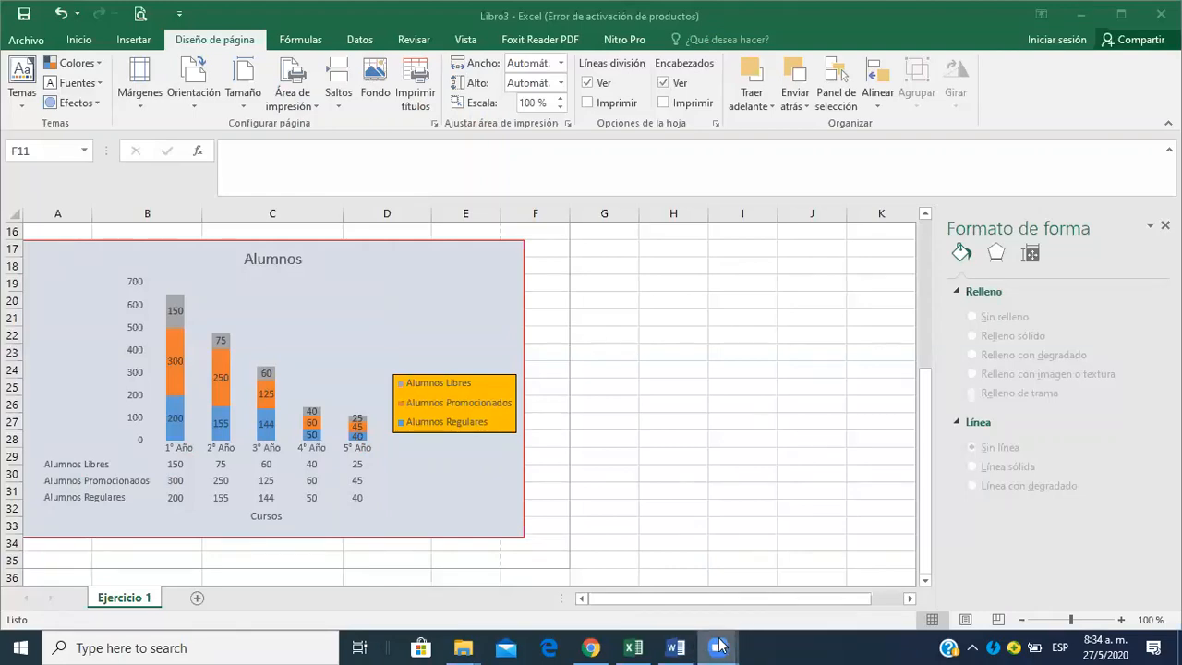
pyautogui.click(652, 617)
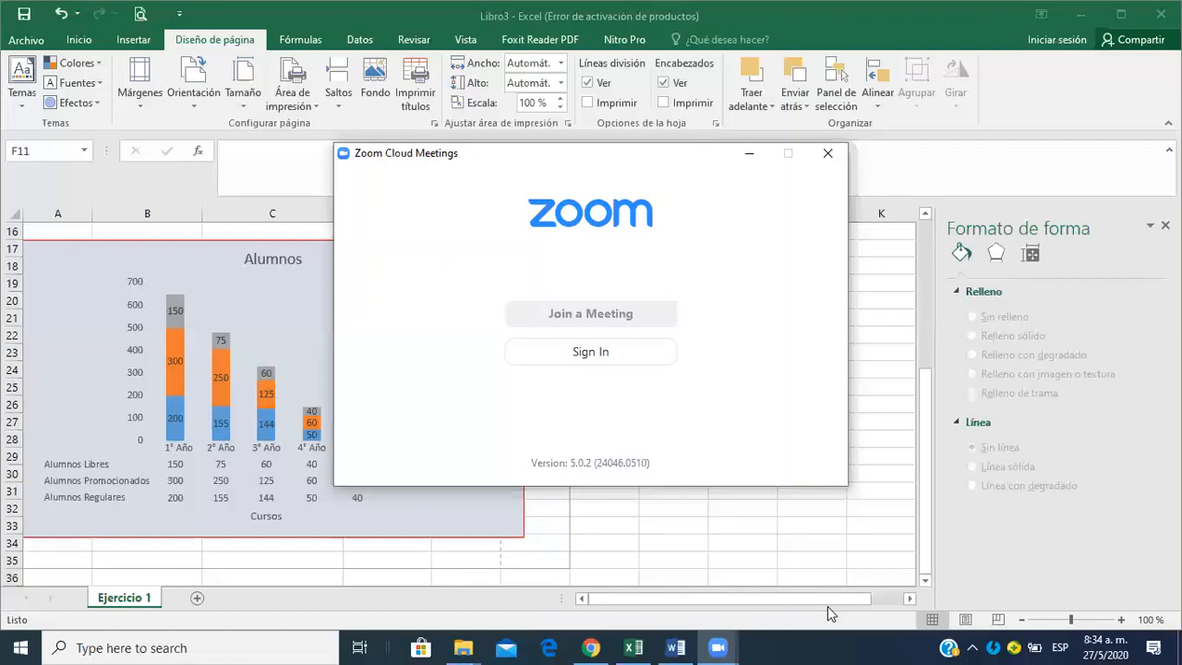
pyautogui.click(980, 318)
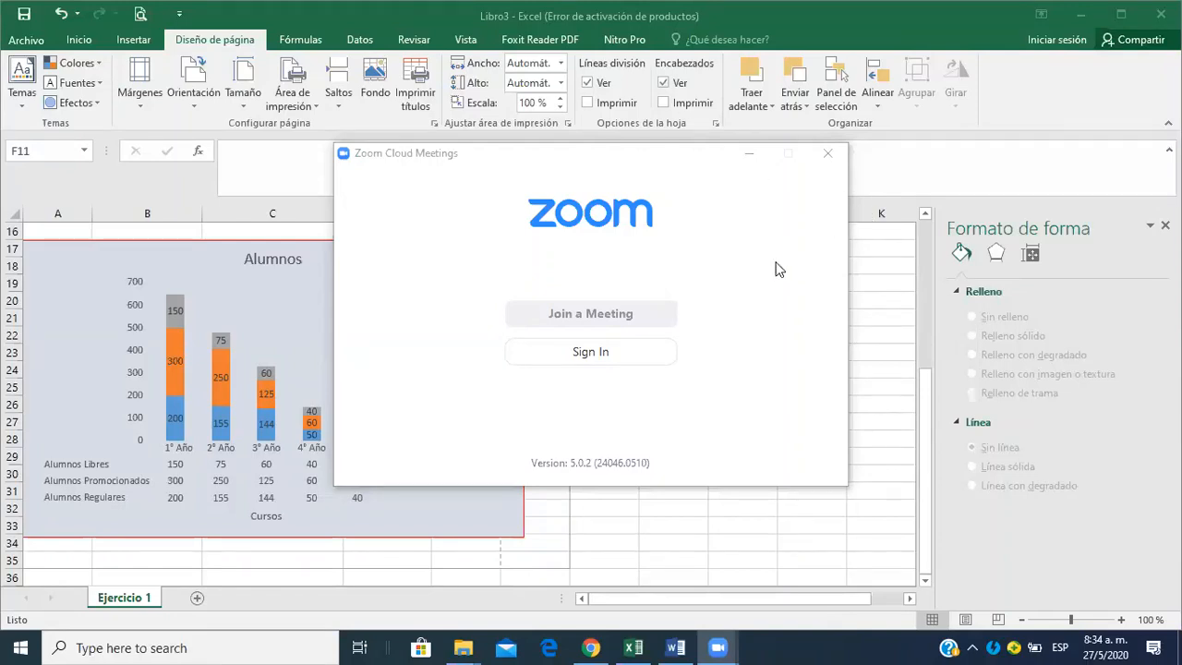
pyautogui.click(833, 158)
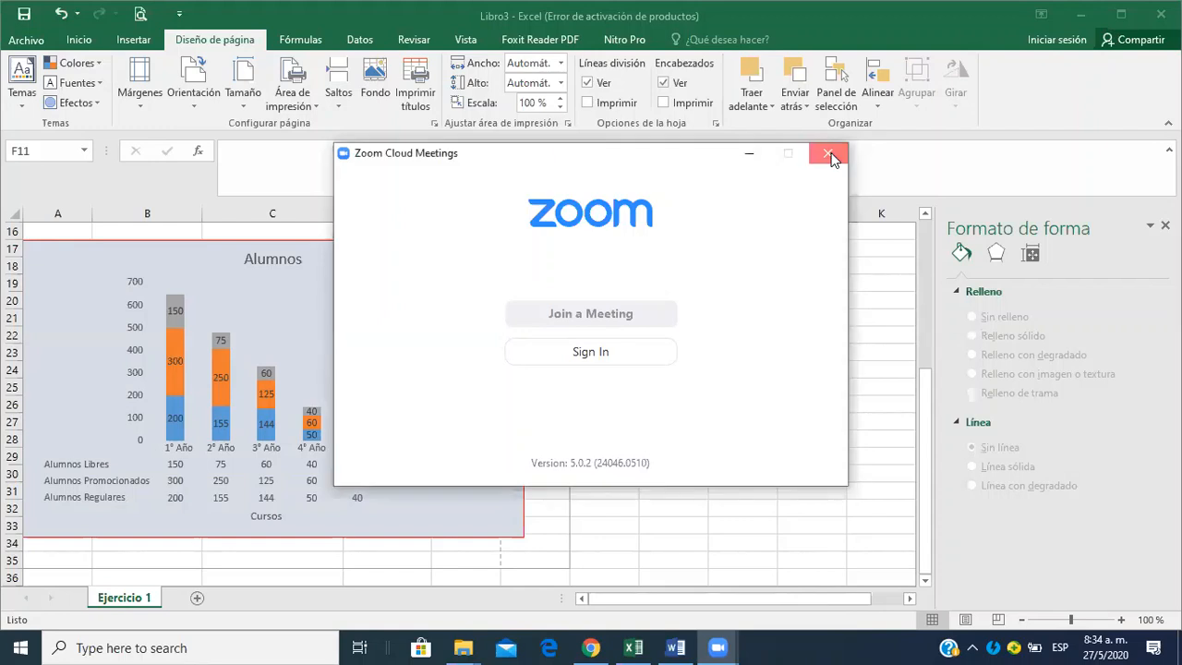